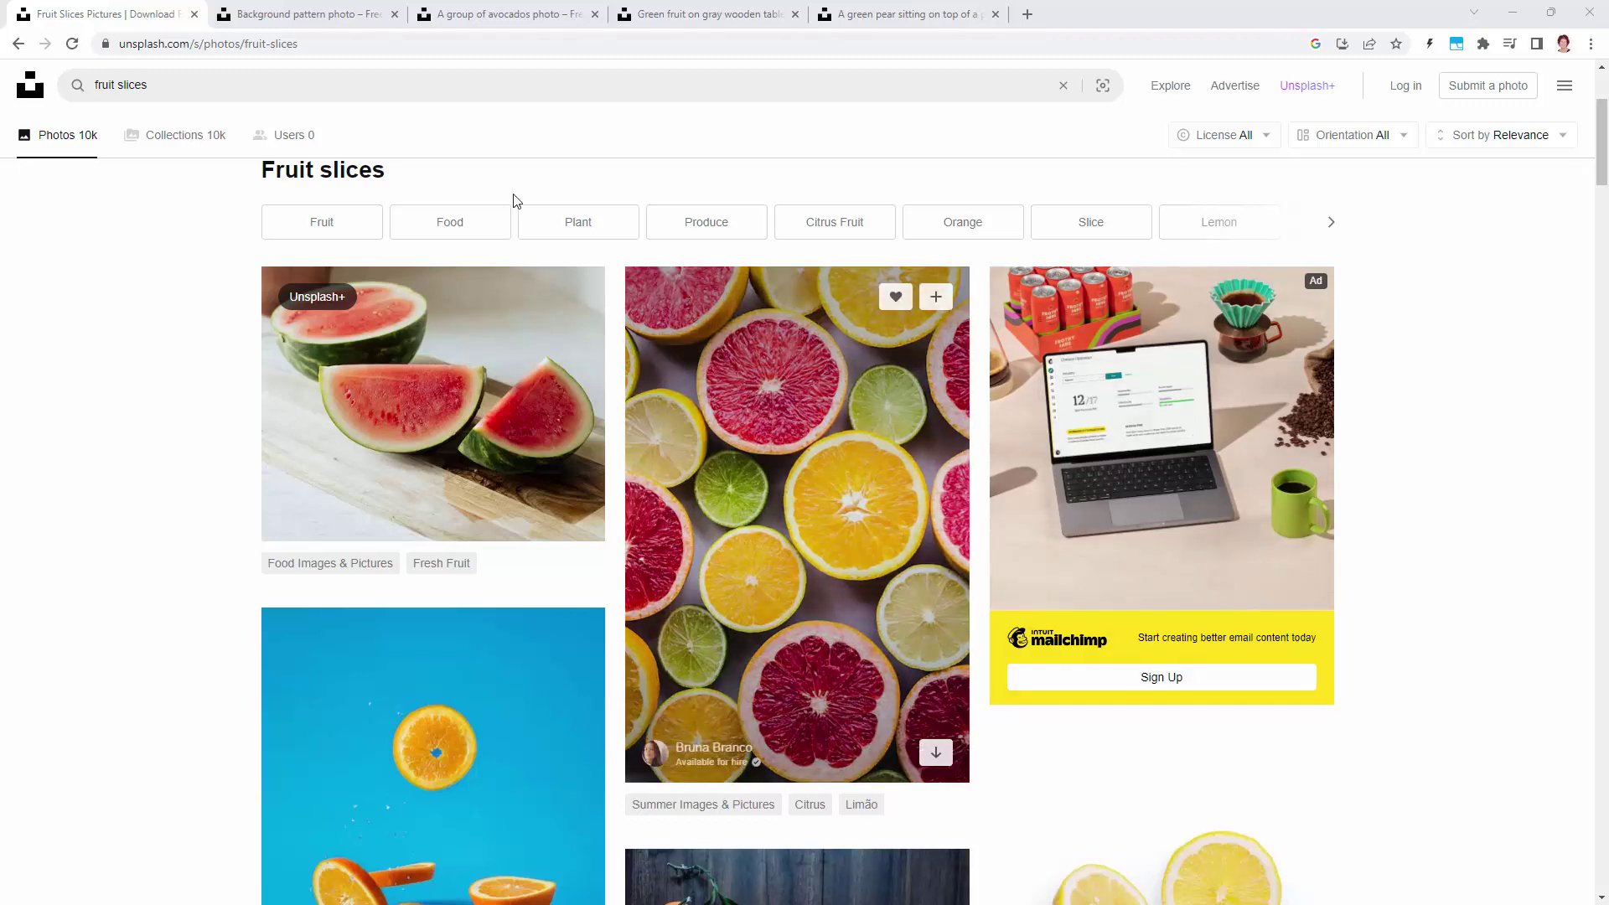
- Examine the fruit slices photo results on Unsplash, comparing how clearly separated the slices are in each picture
scroll(146, 178, down, 7)
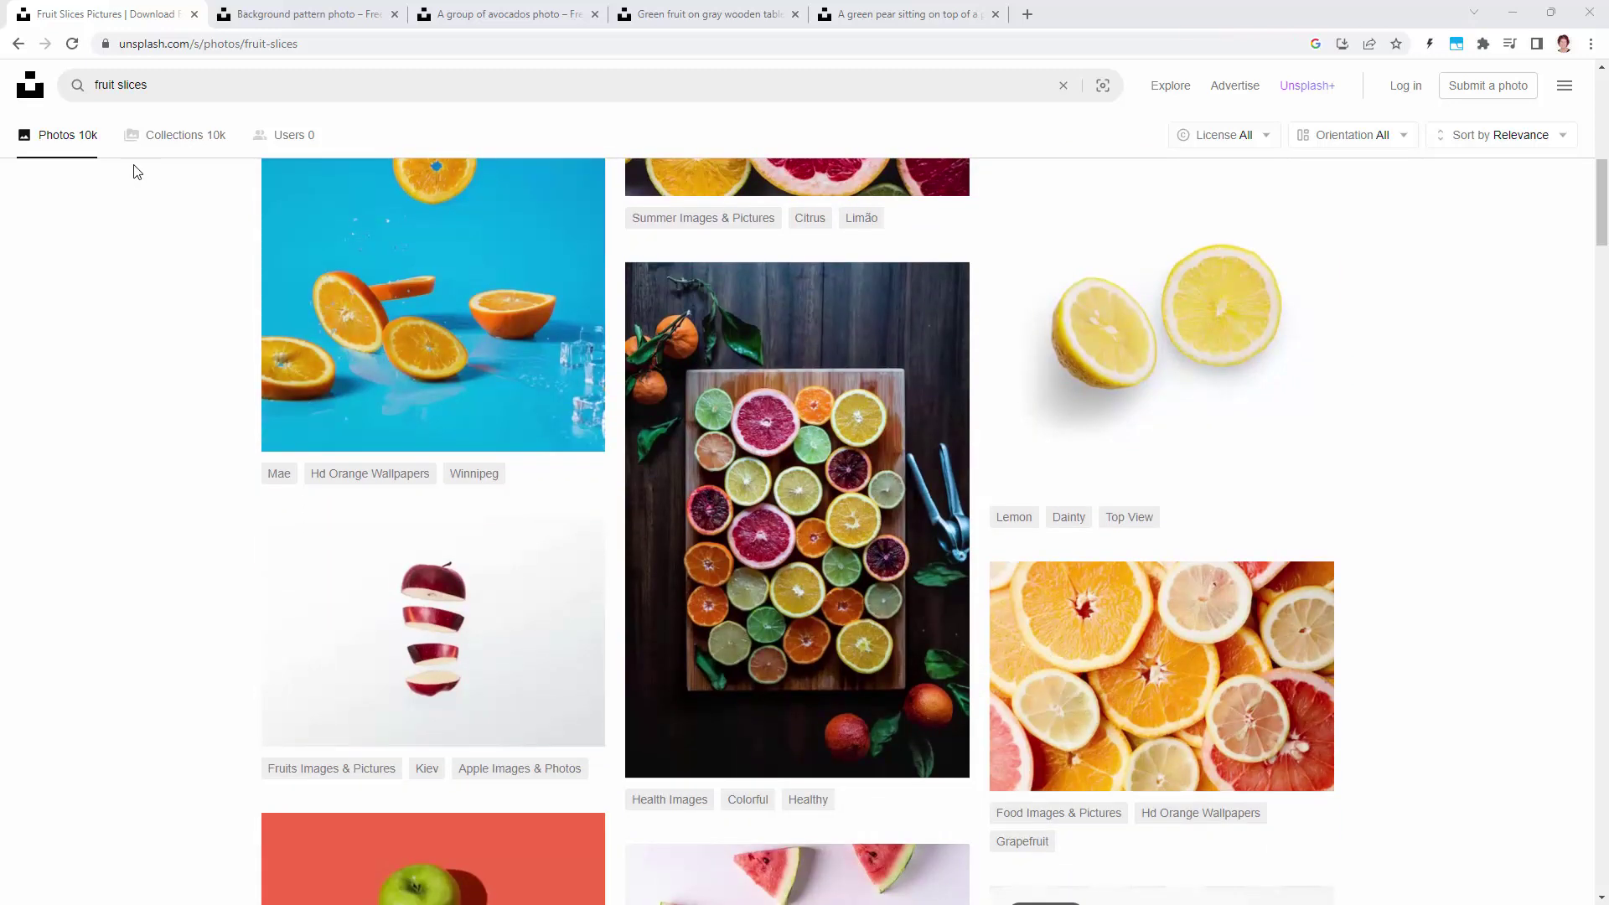
scroll(138, 172, down, 4)
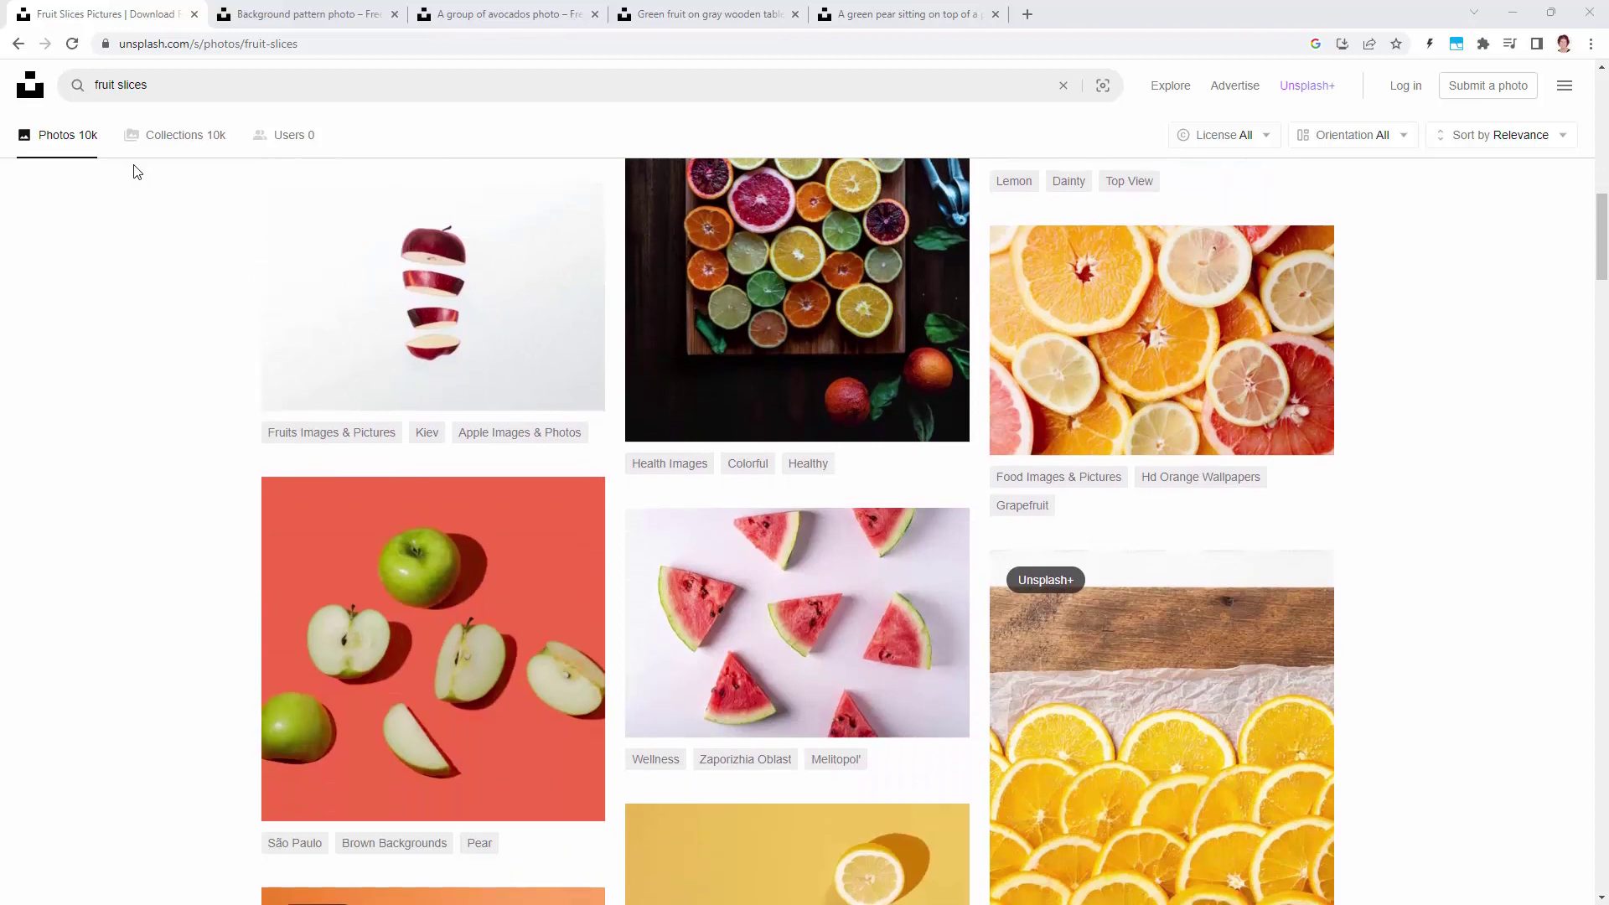
scroll(138, 172, down, 3)
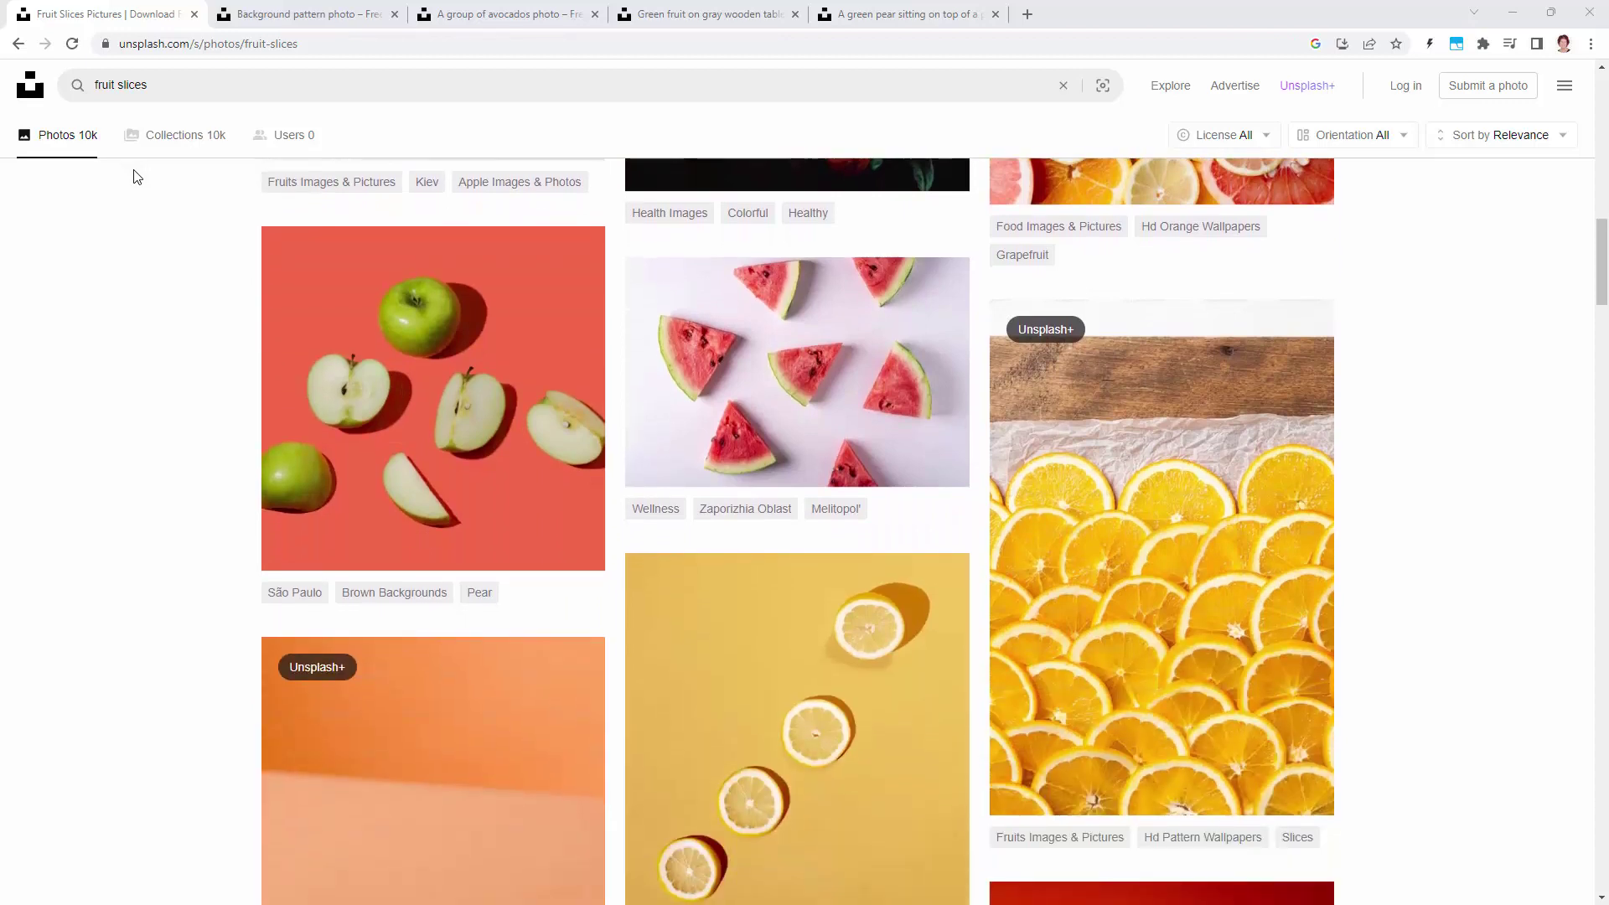
scroll(137, 177, down, 8)
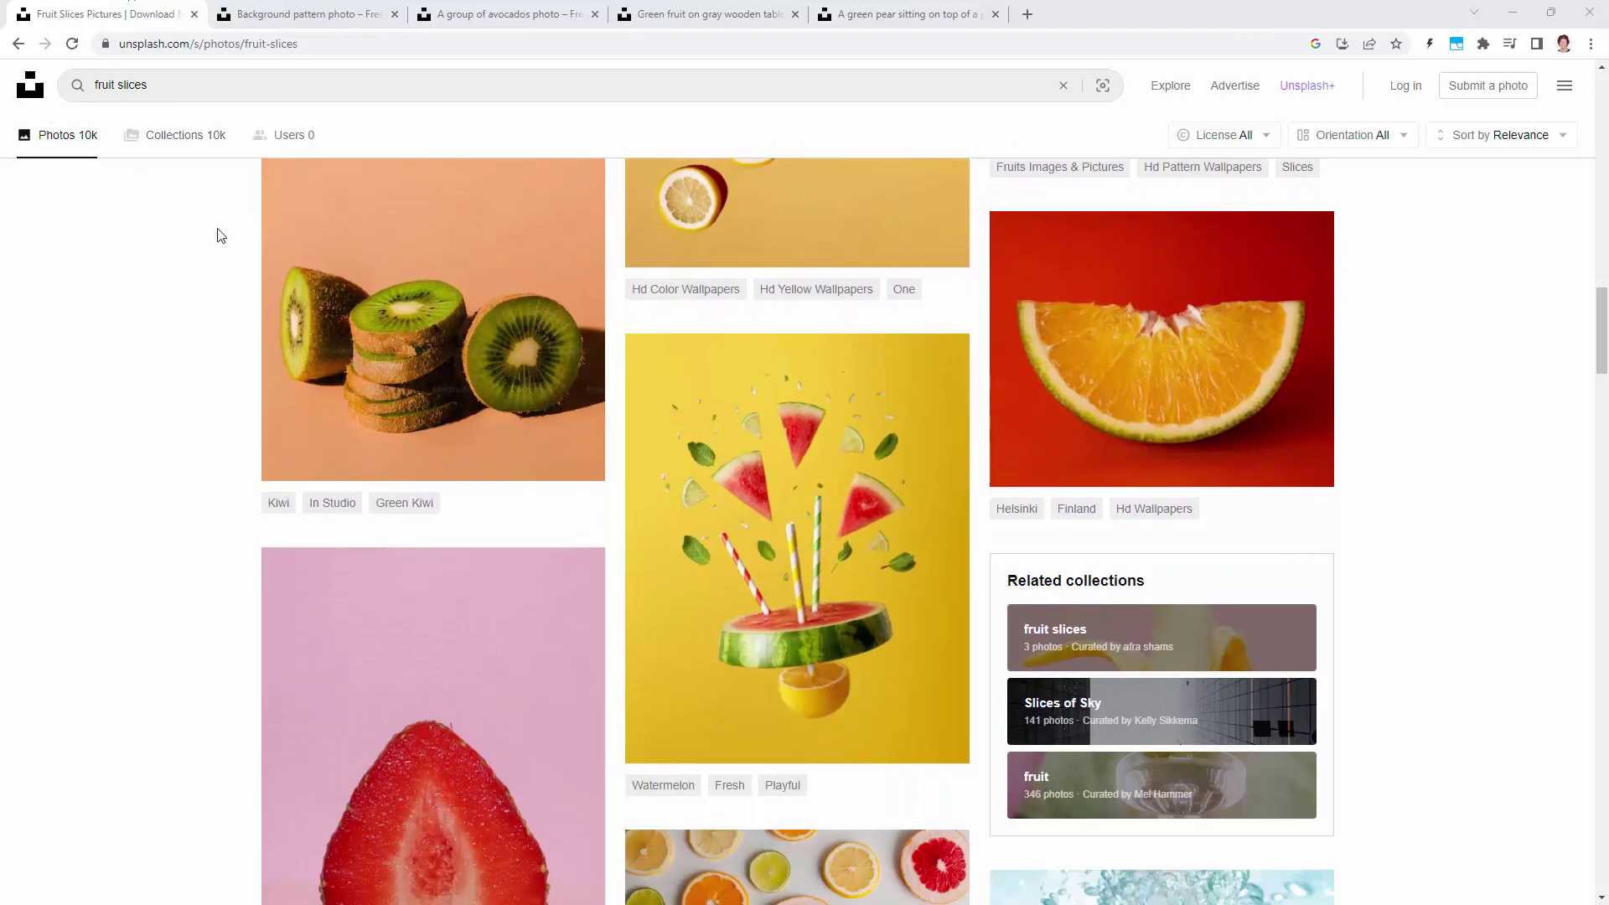
scroll(207, 320, down, 3)
scroll(352, 352, down, 4)
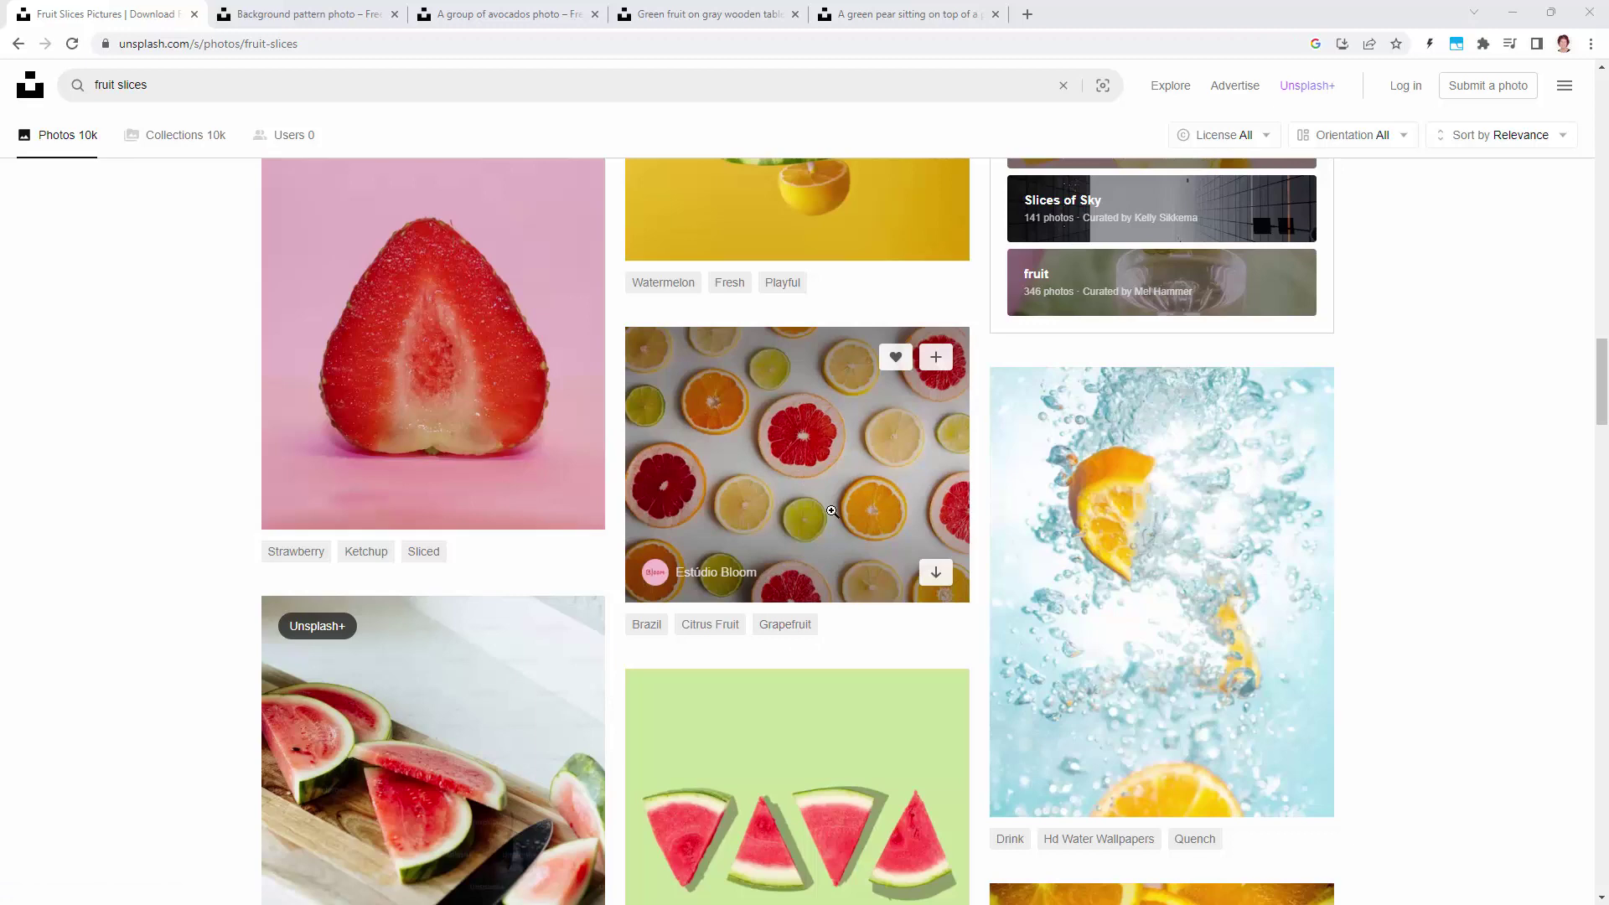
scroll(824, 511, up, 8)
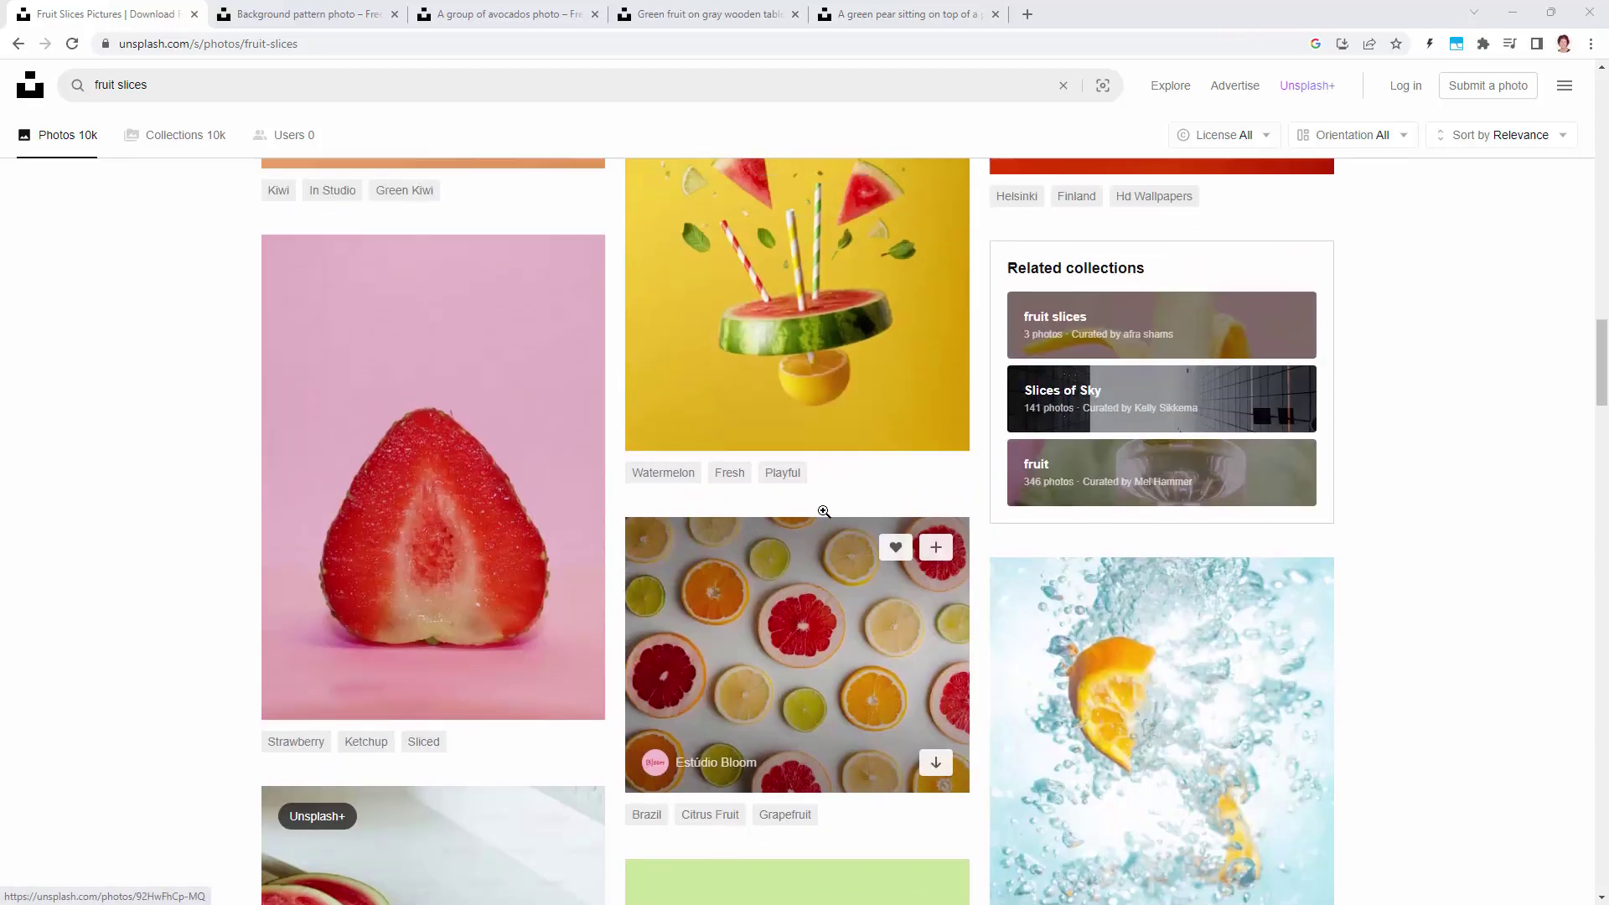
scroll(824, 514, up, 2)
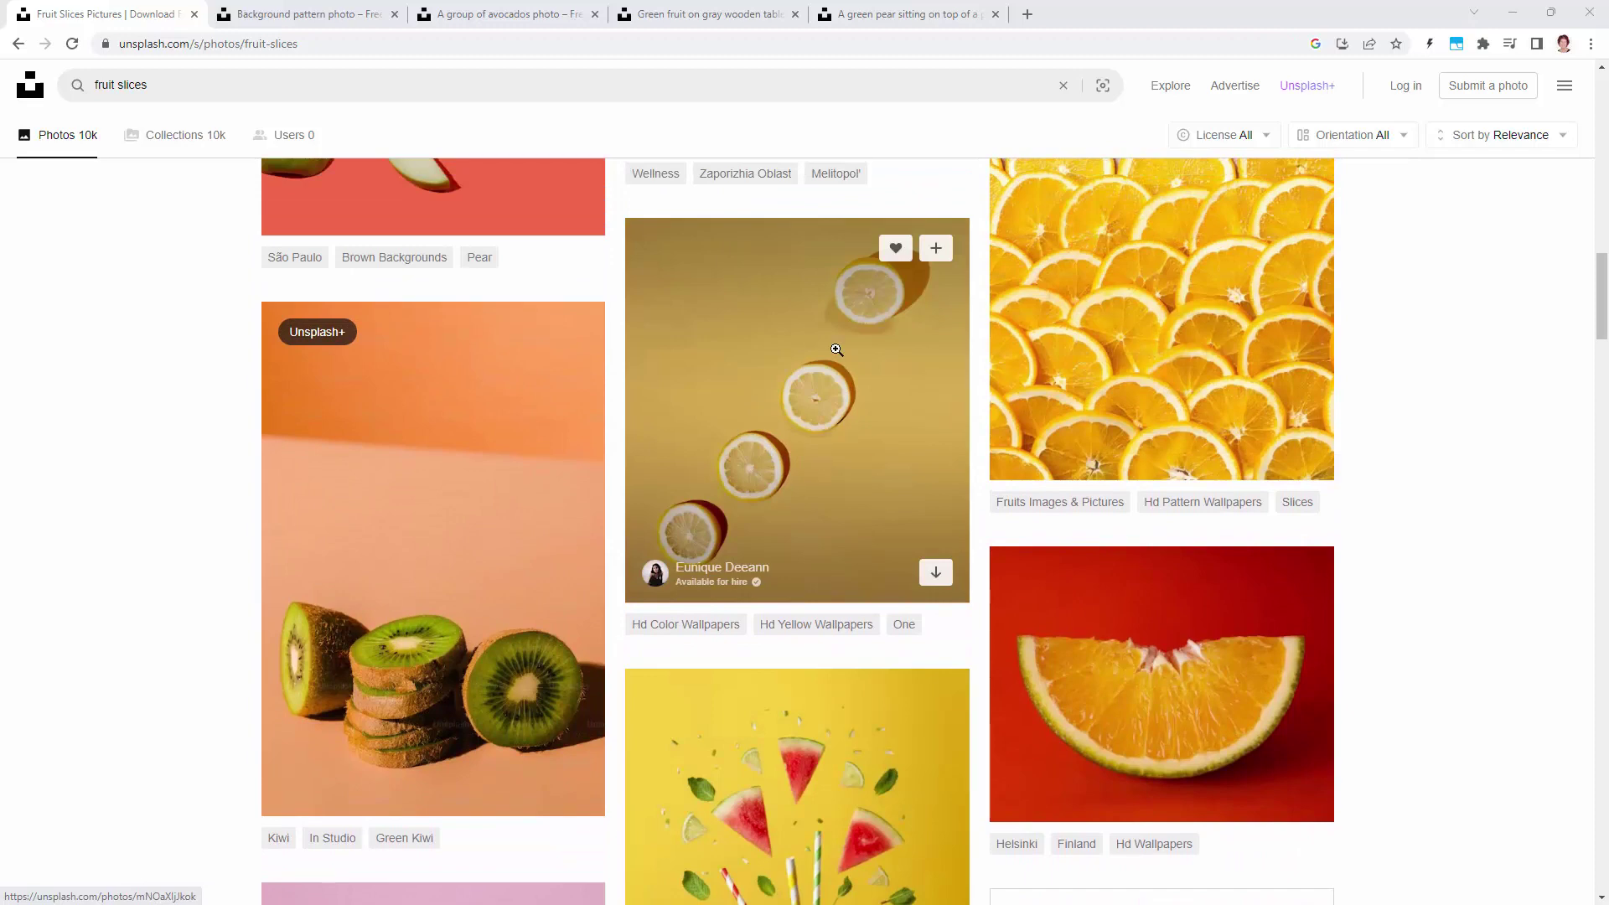
scroll(1270, 539, up, 4)
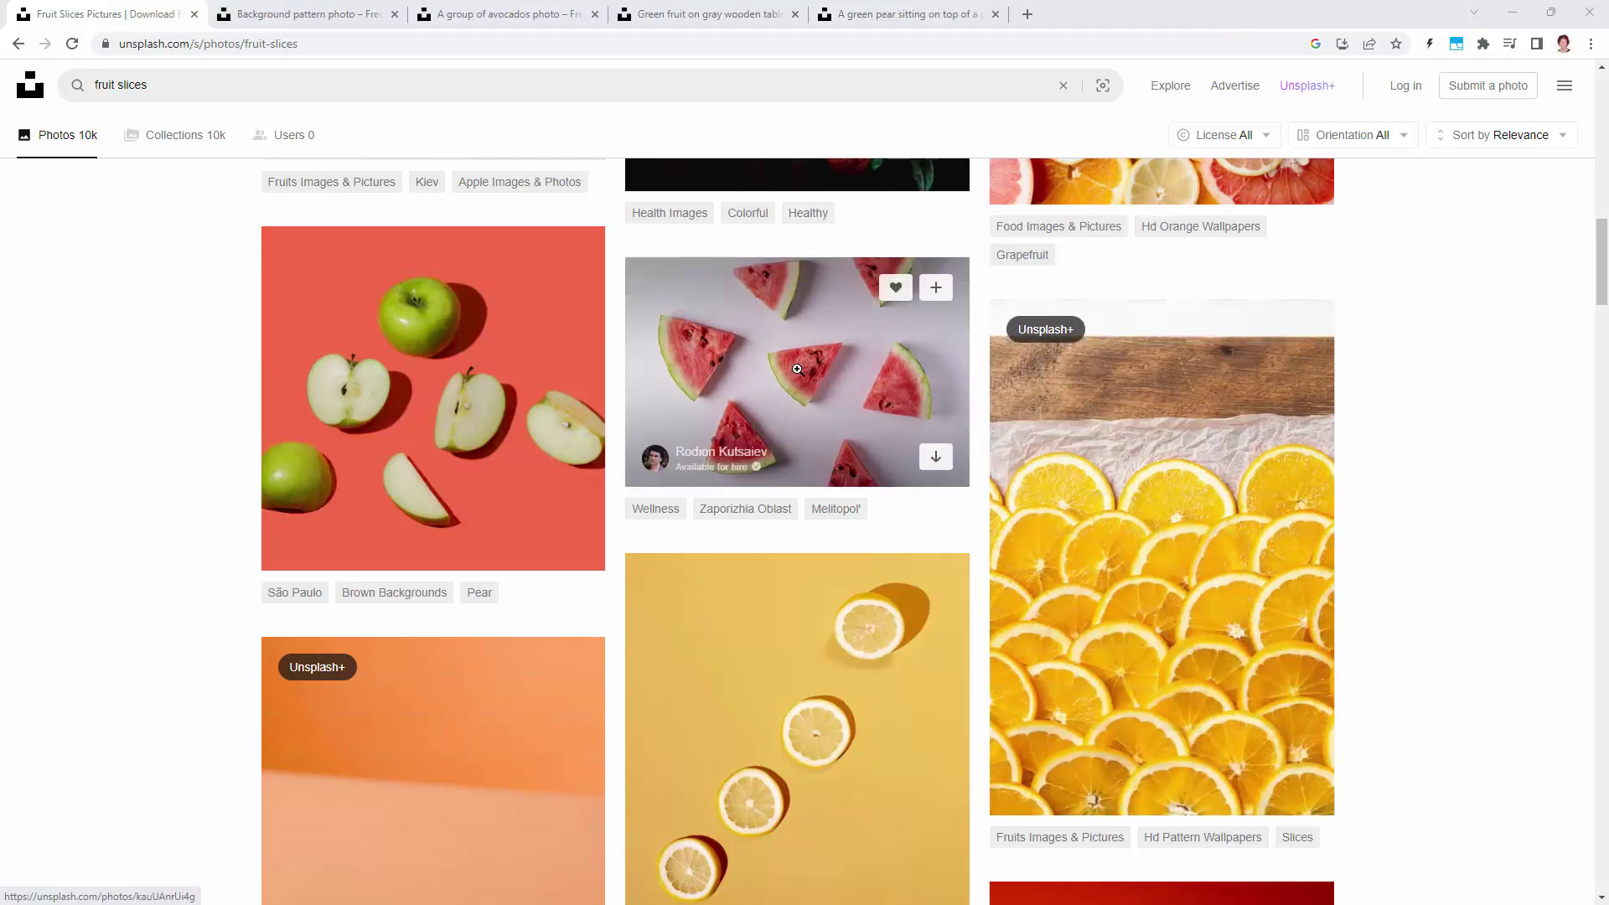
scroll(784, 366, up, 1)
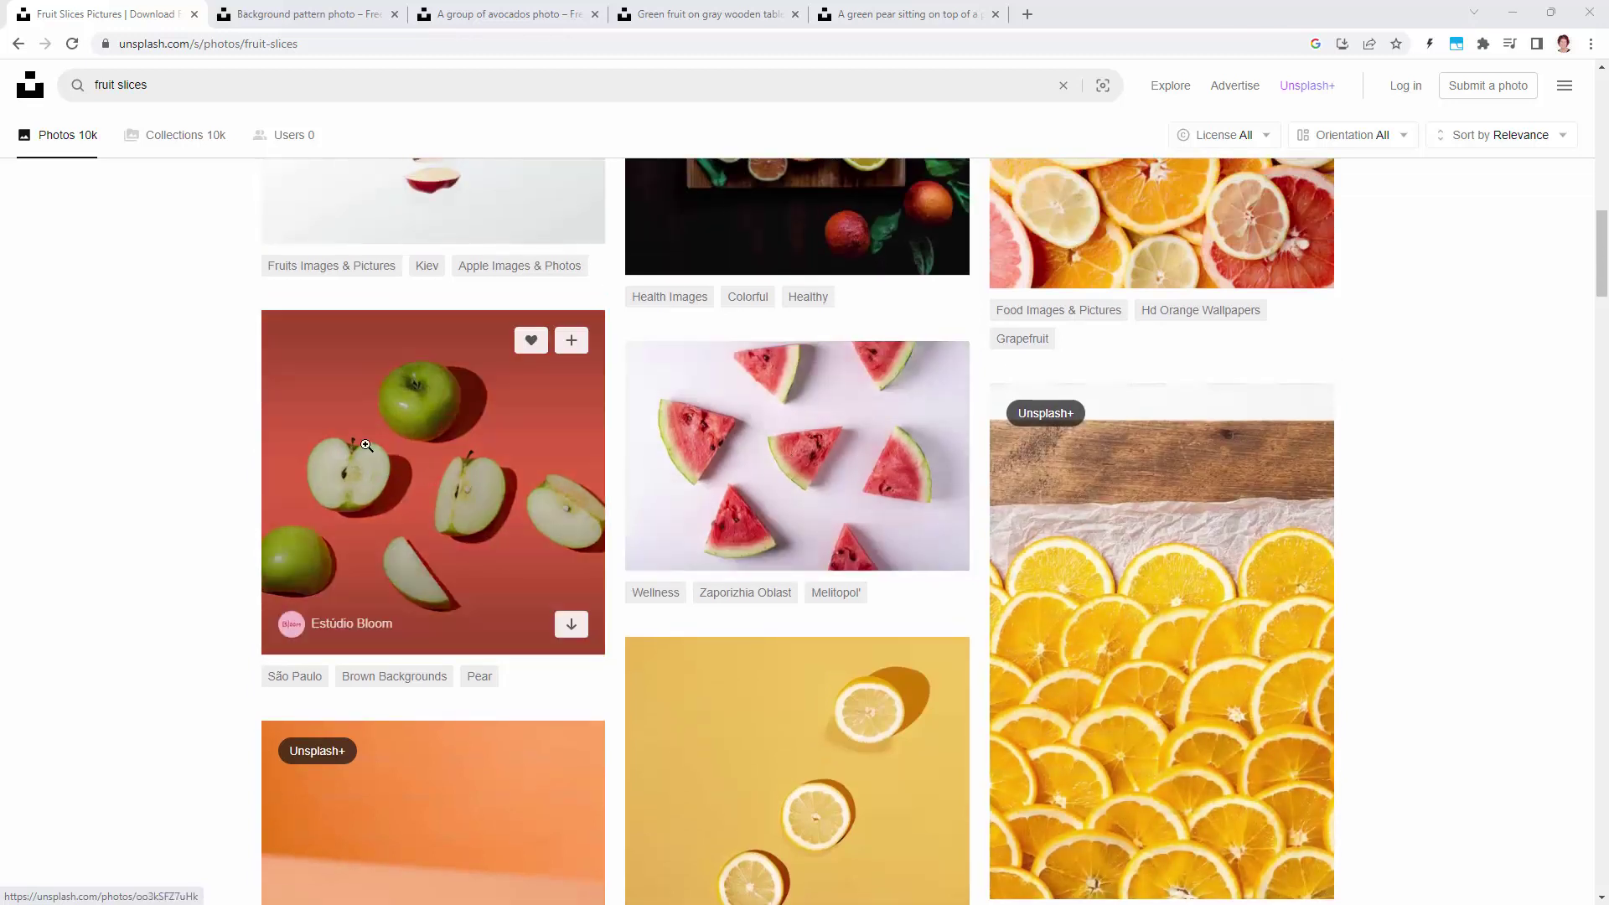
scroll(791, 427, up, 5)
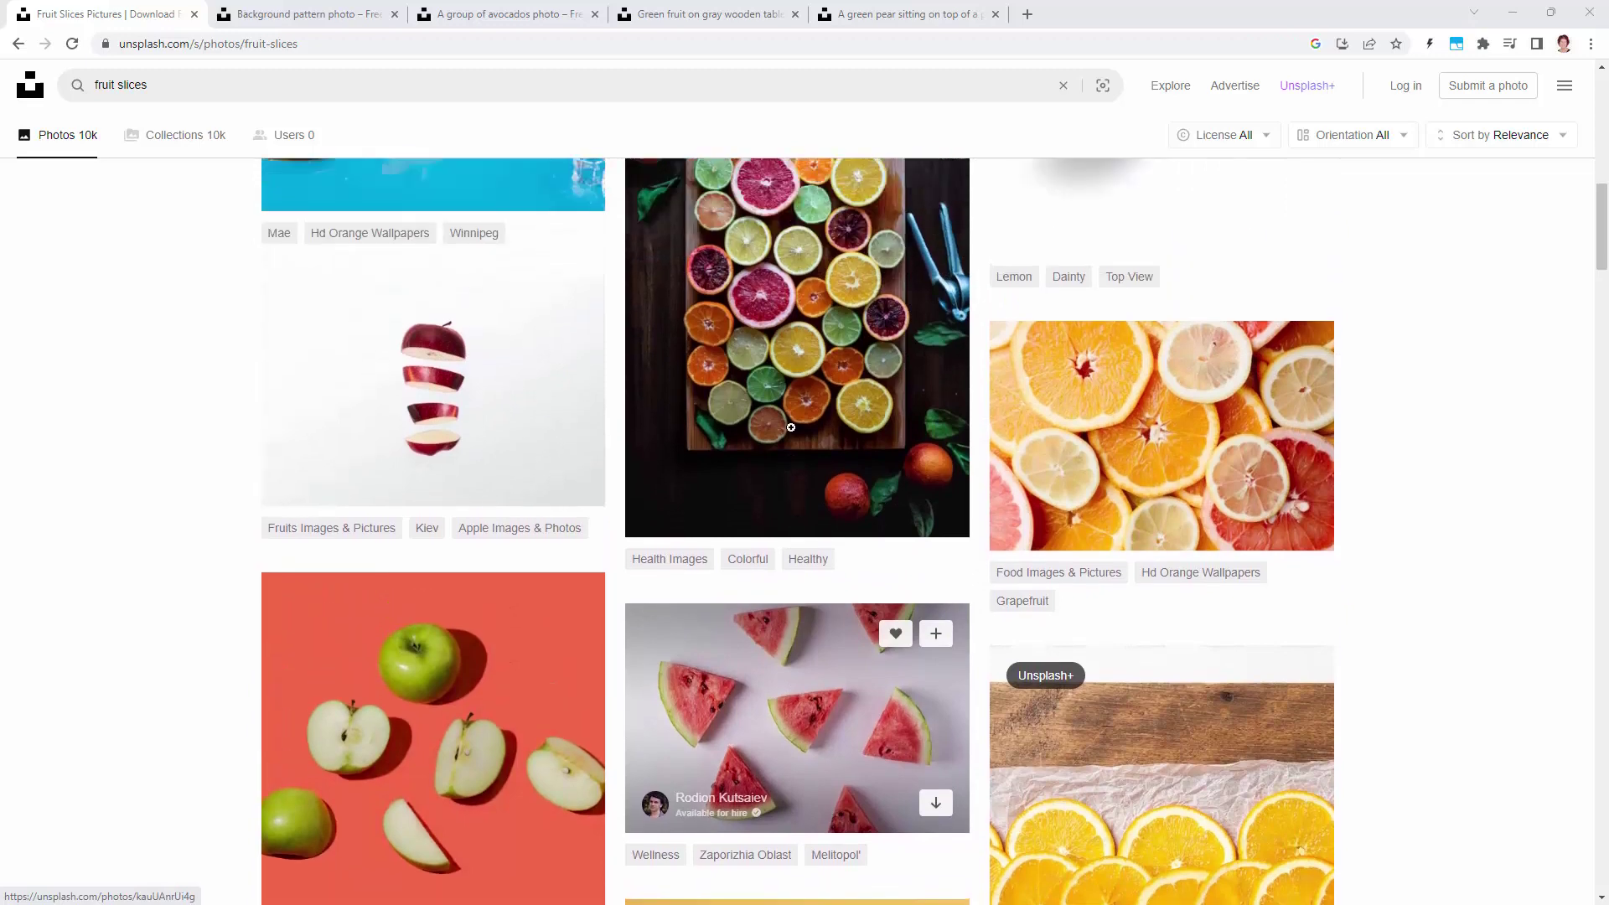
scroll(791, 428, up, 1)
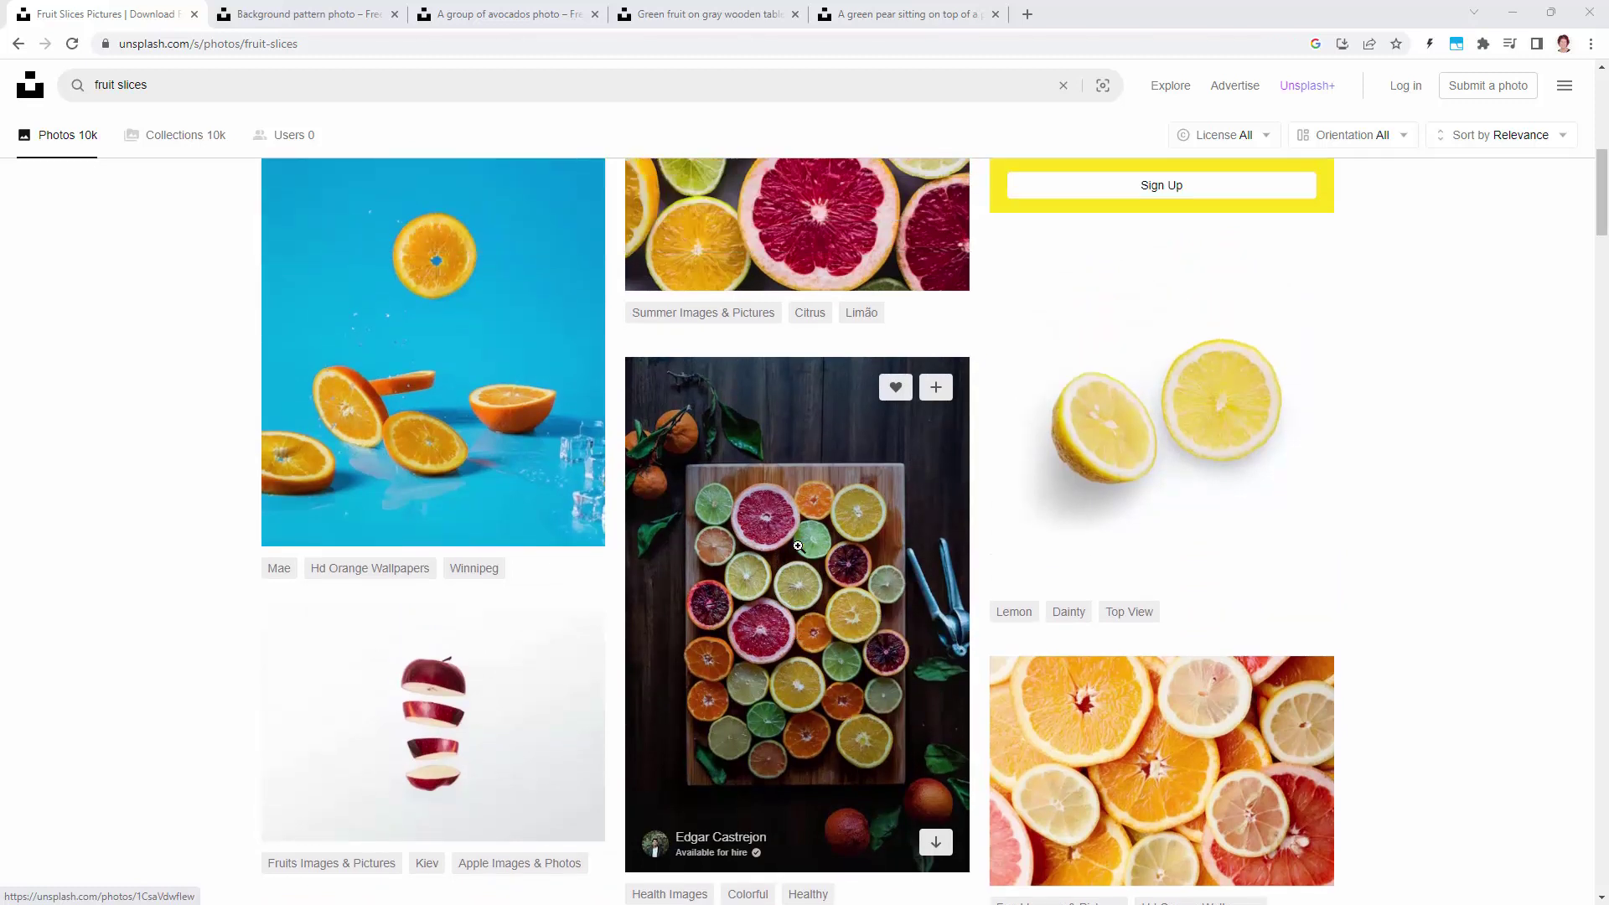
scroll(800, 546, up, 5)
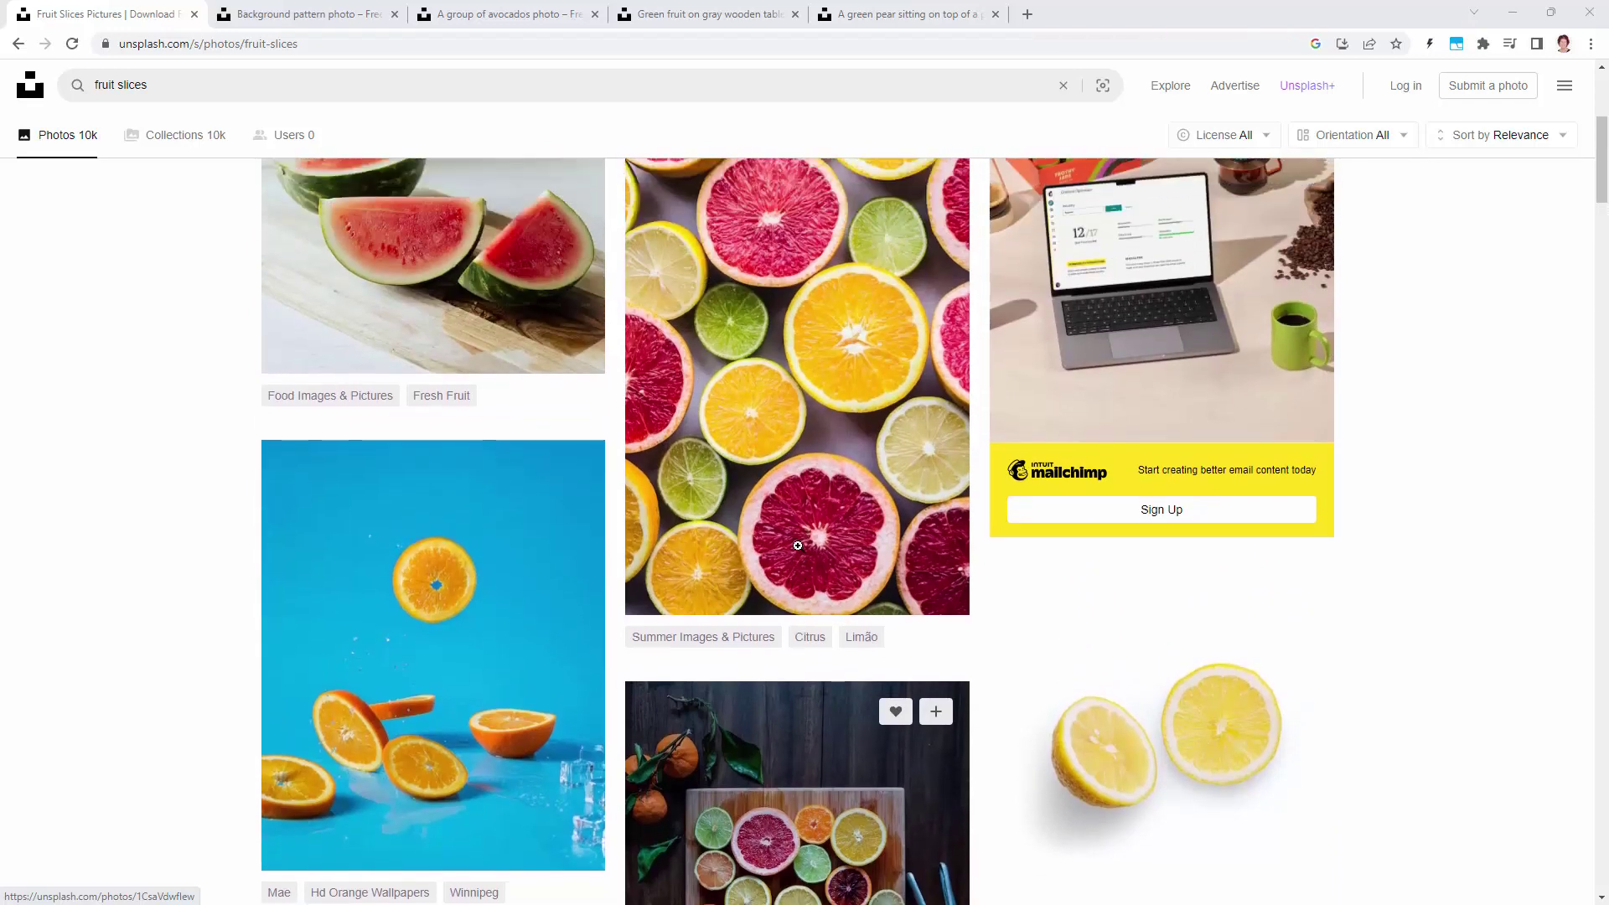
mouse_move(796, 493)
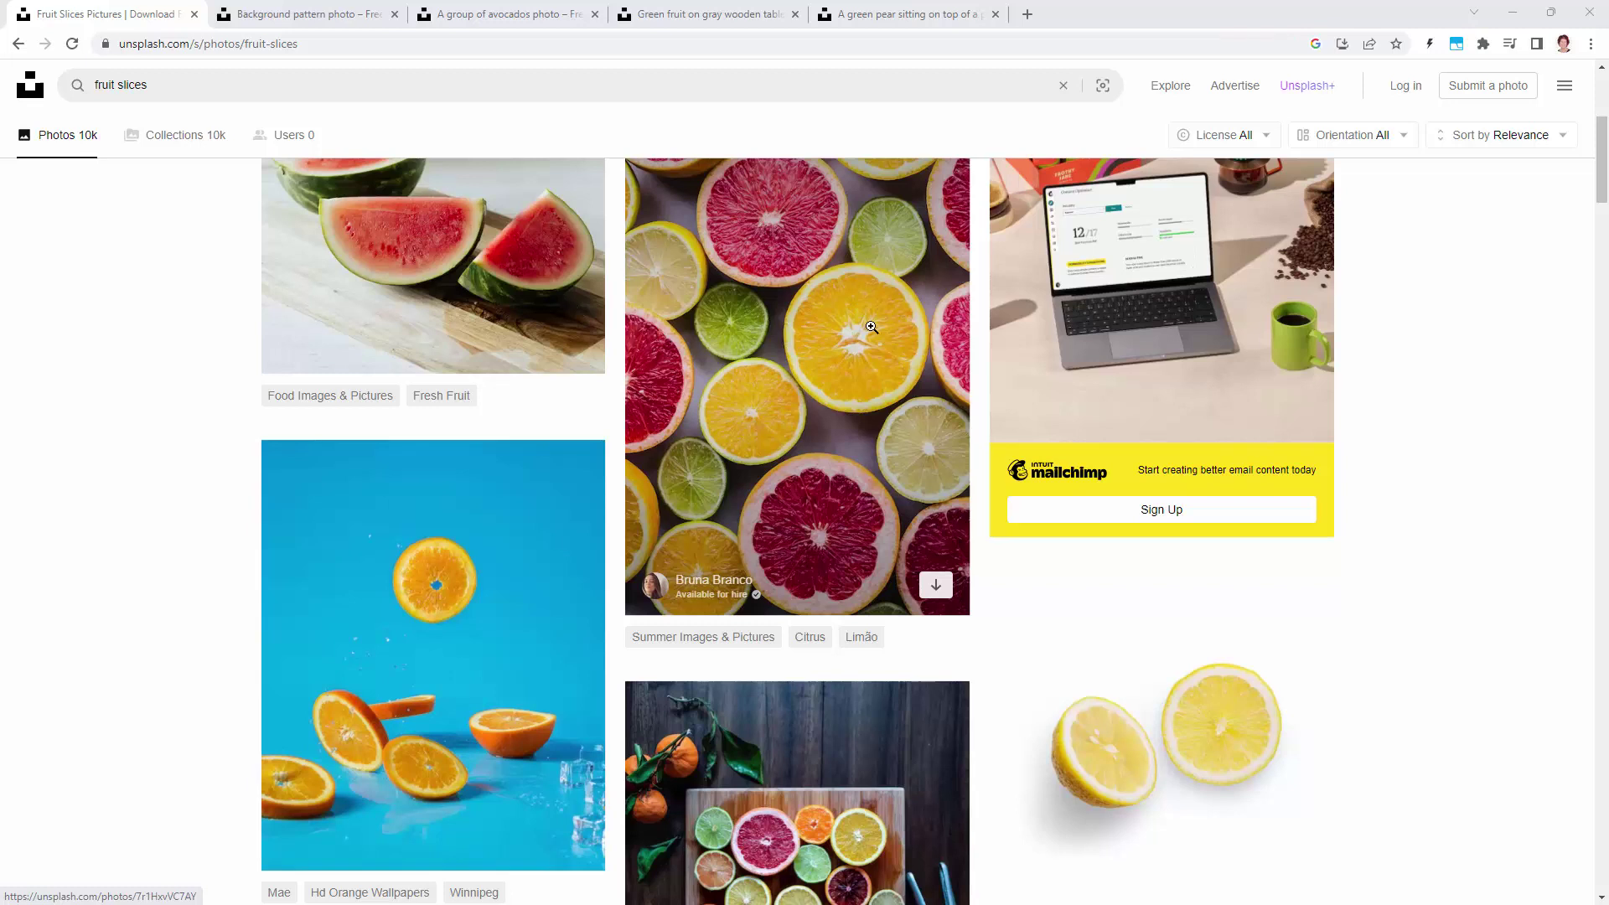
scroll(767, 274, up, 1)
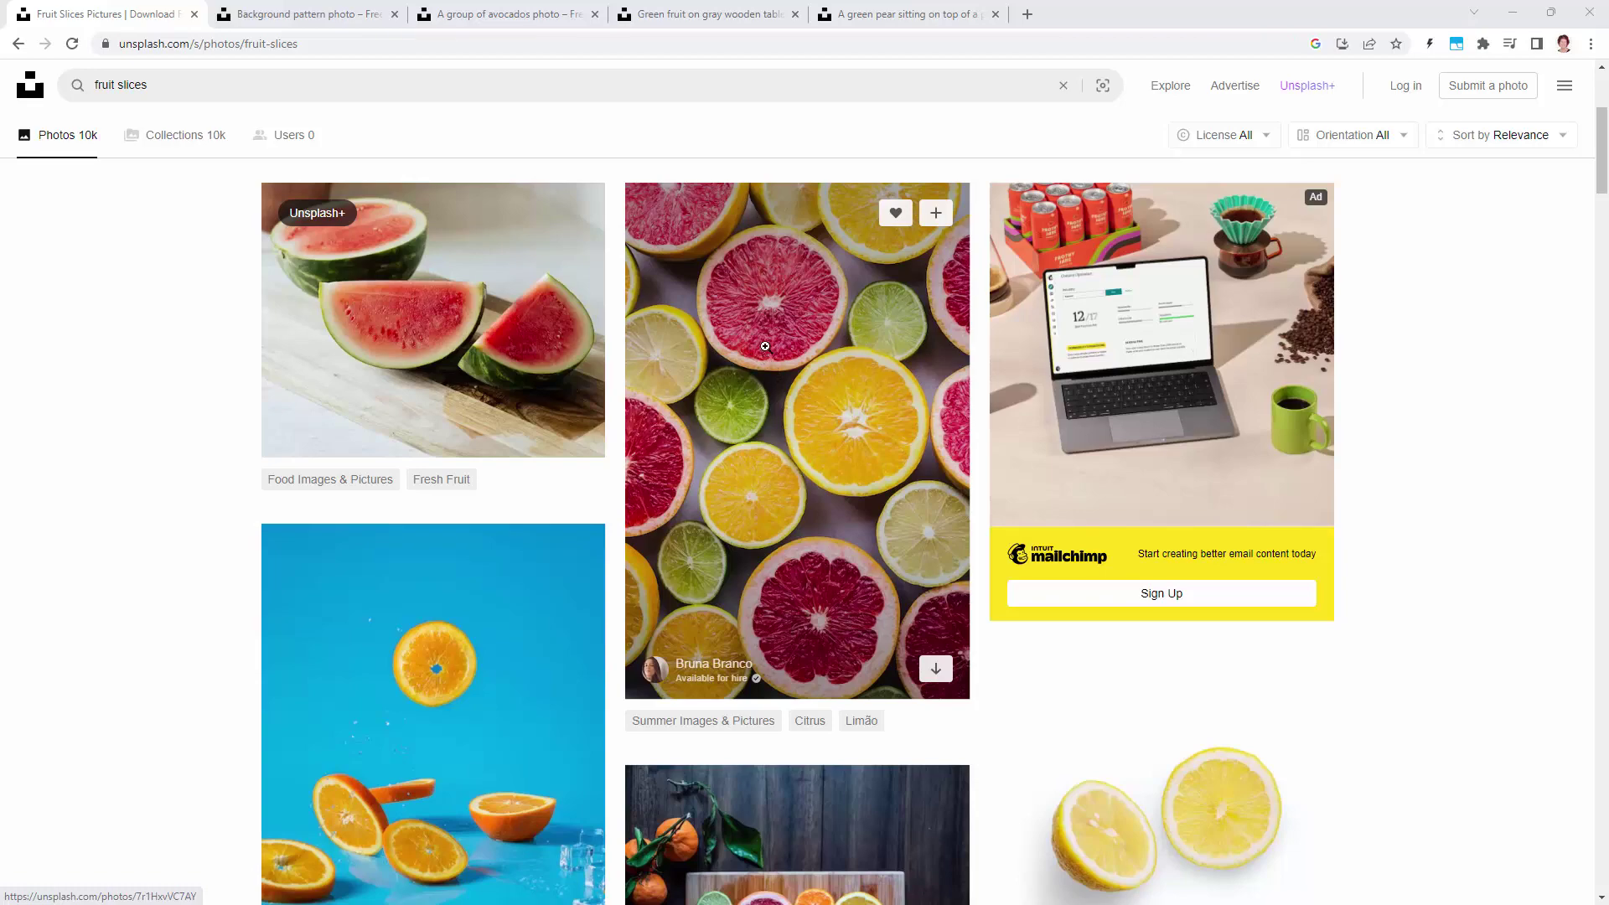
scroll(764, 346, down, 15)
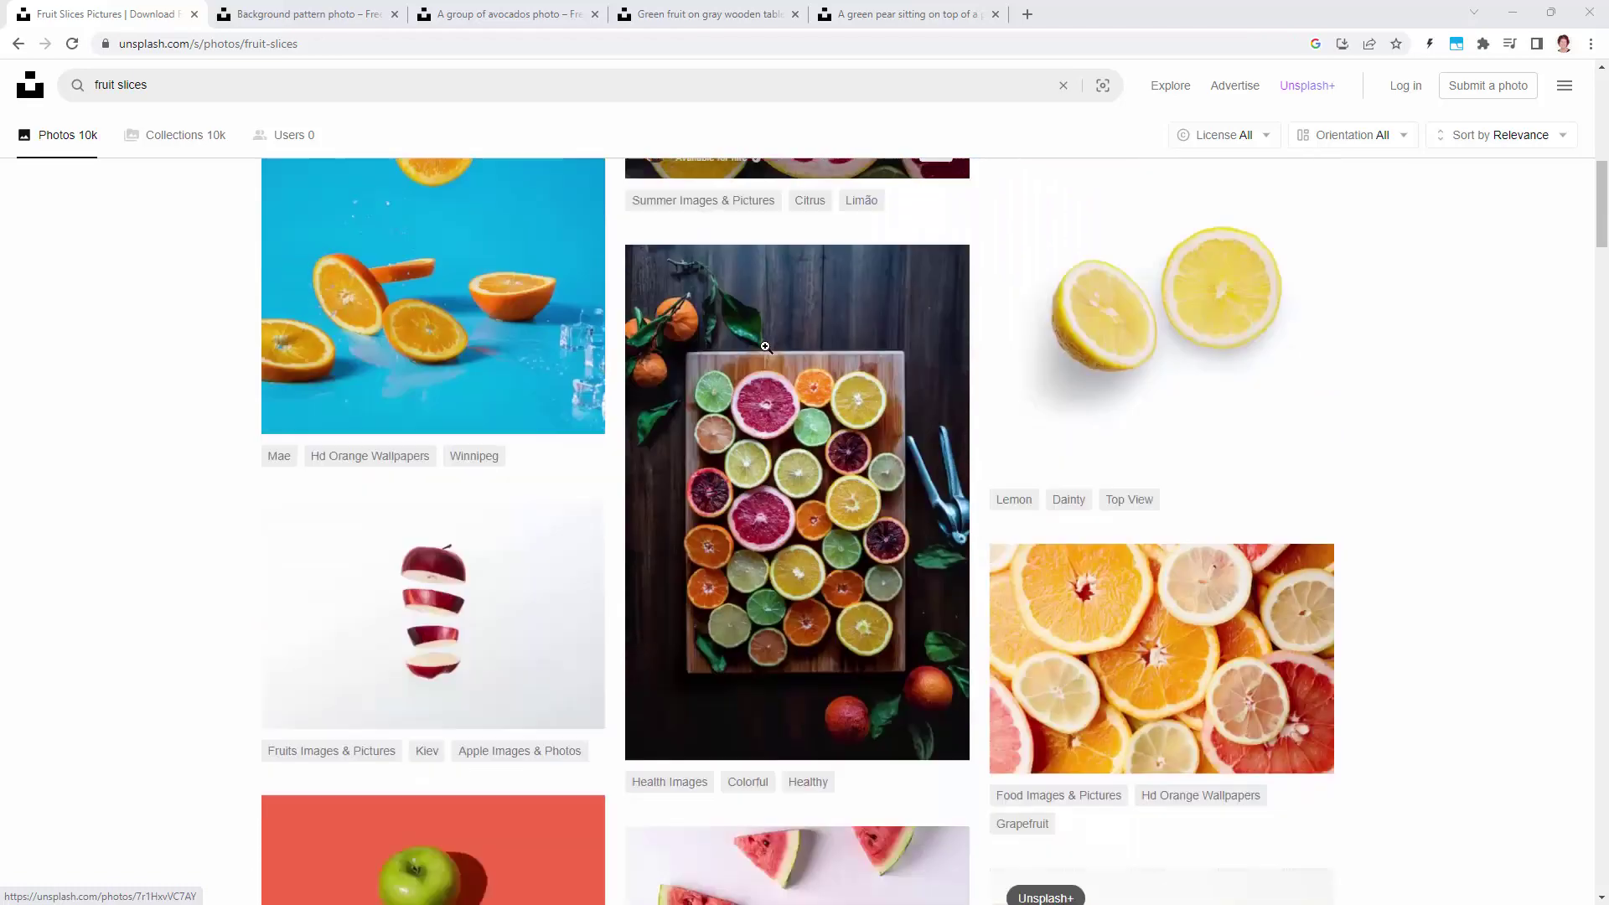
scroll(771, 371, down, 10)
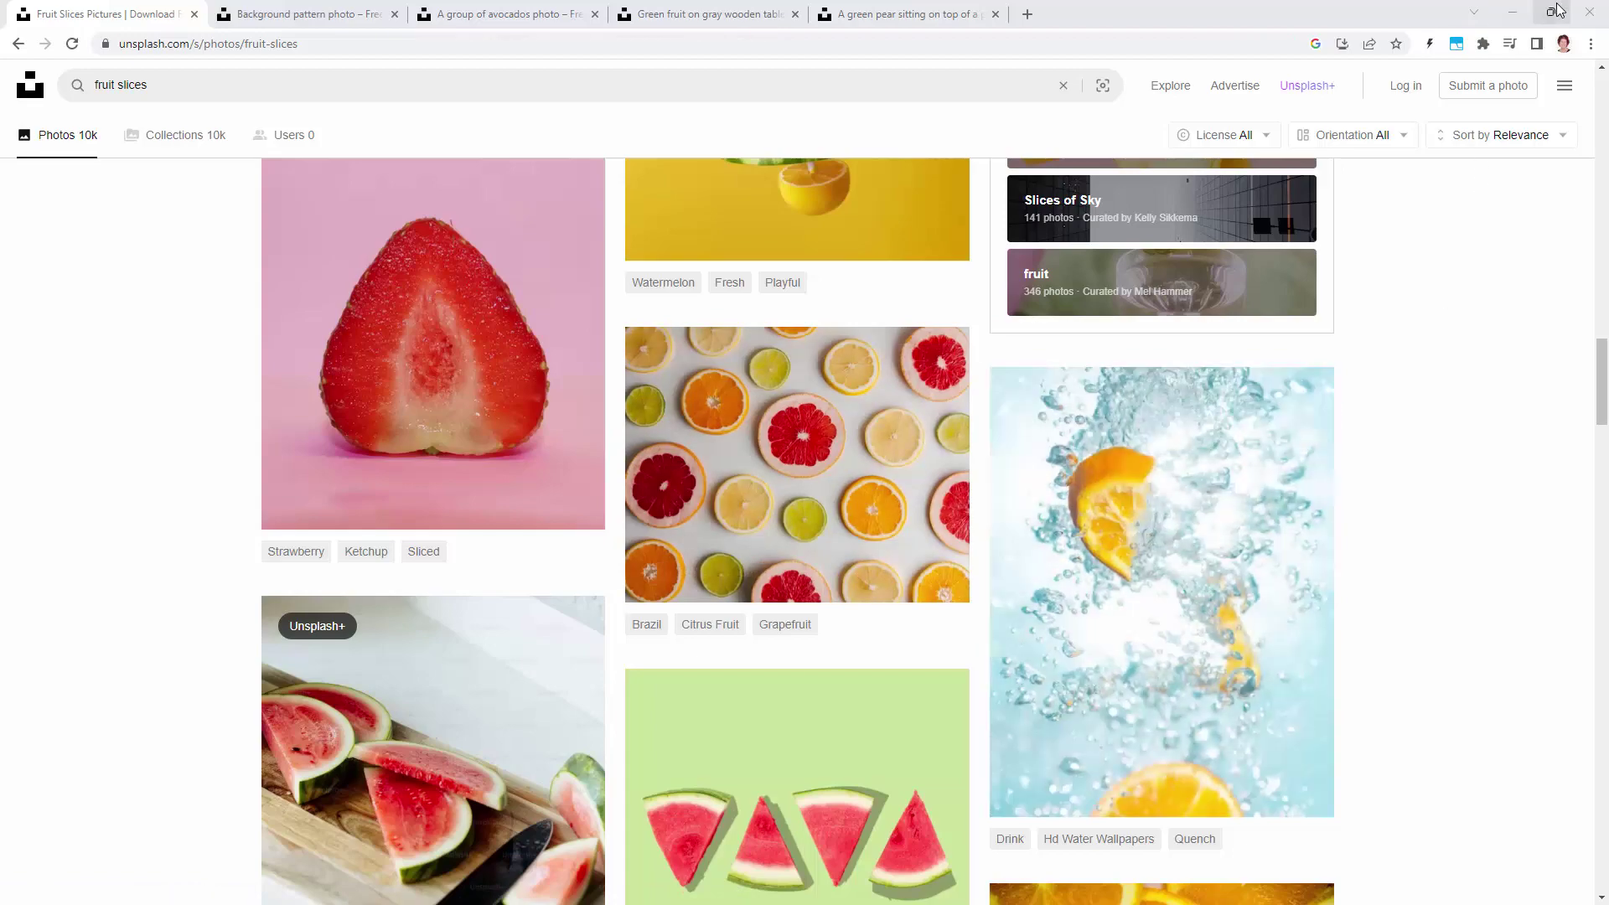
- Switch to Photoshop, show the Layers panel floating beside the citrus photo, and unlock its Background layer
click(1519, 19)
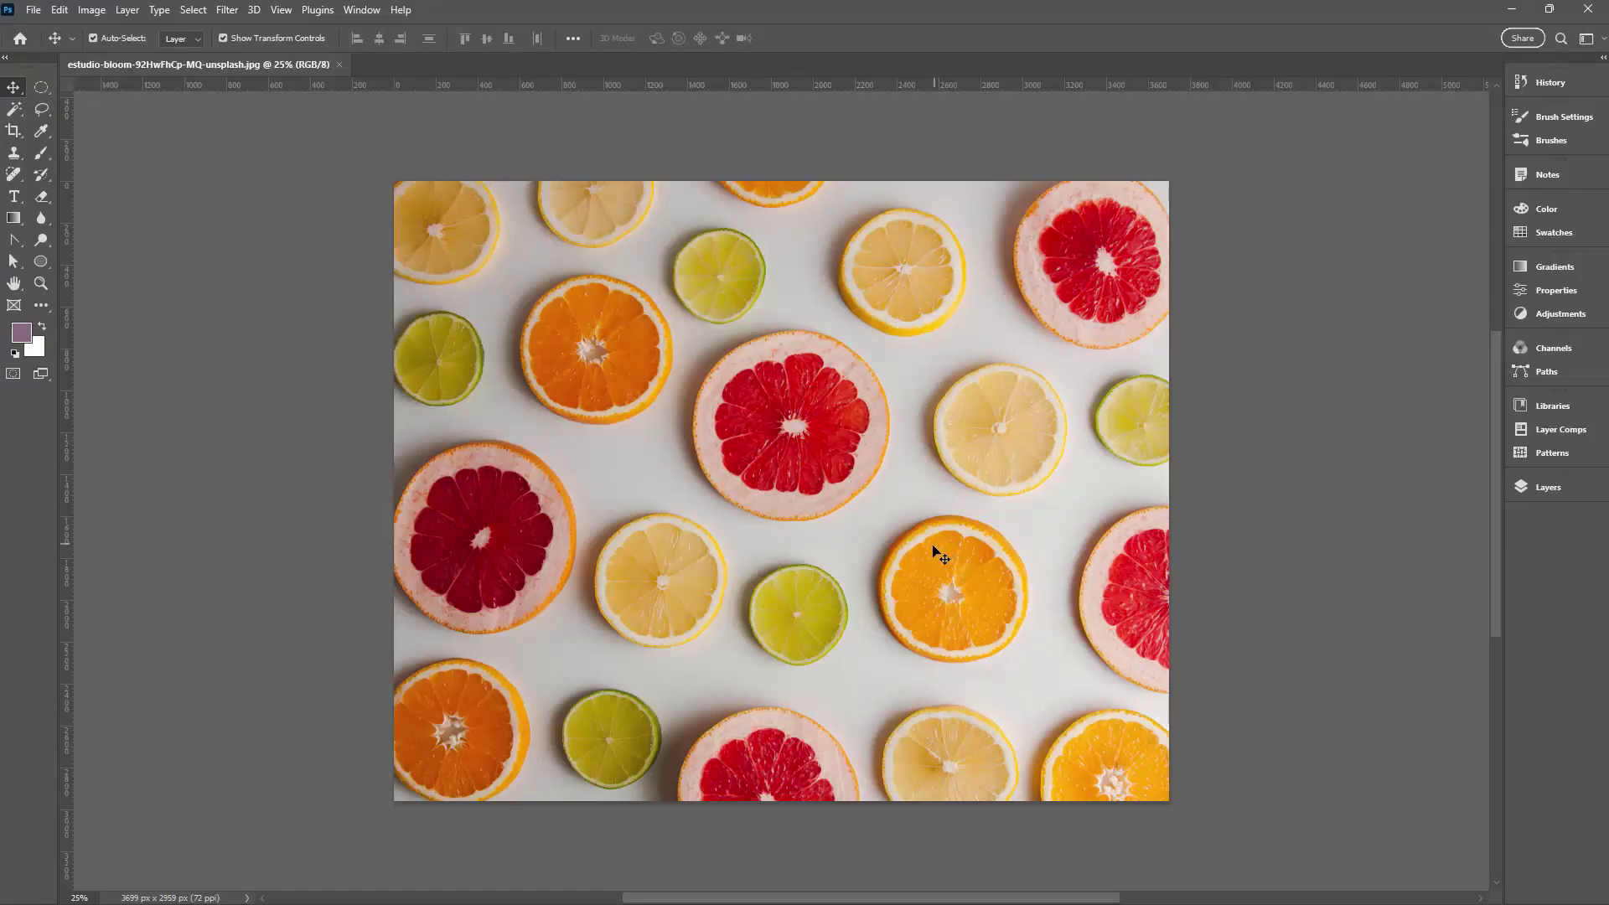
click(1537, 490)
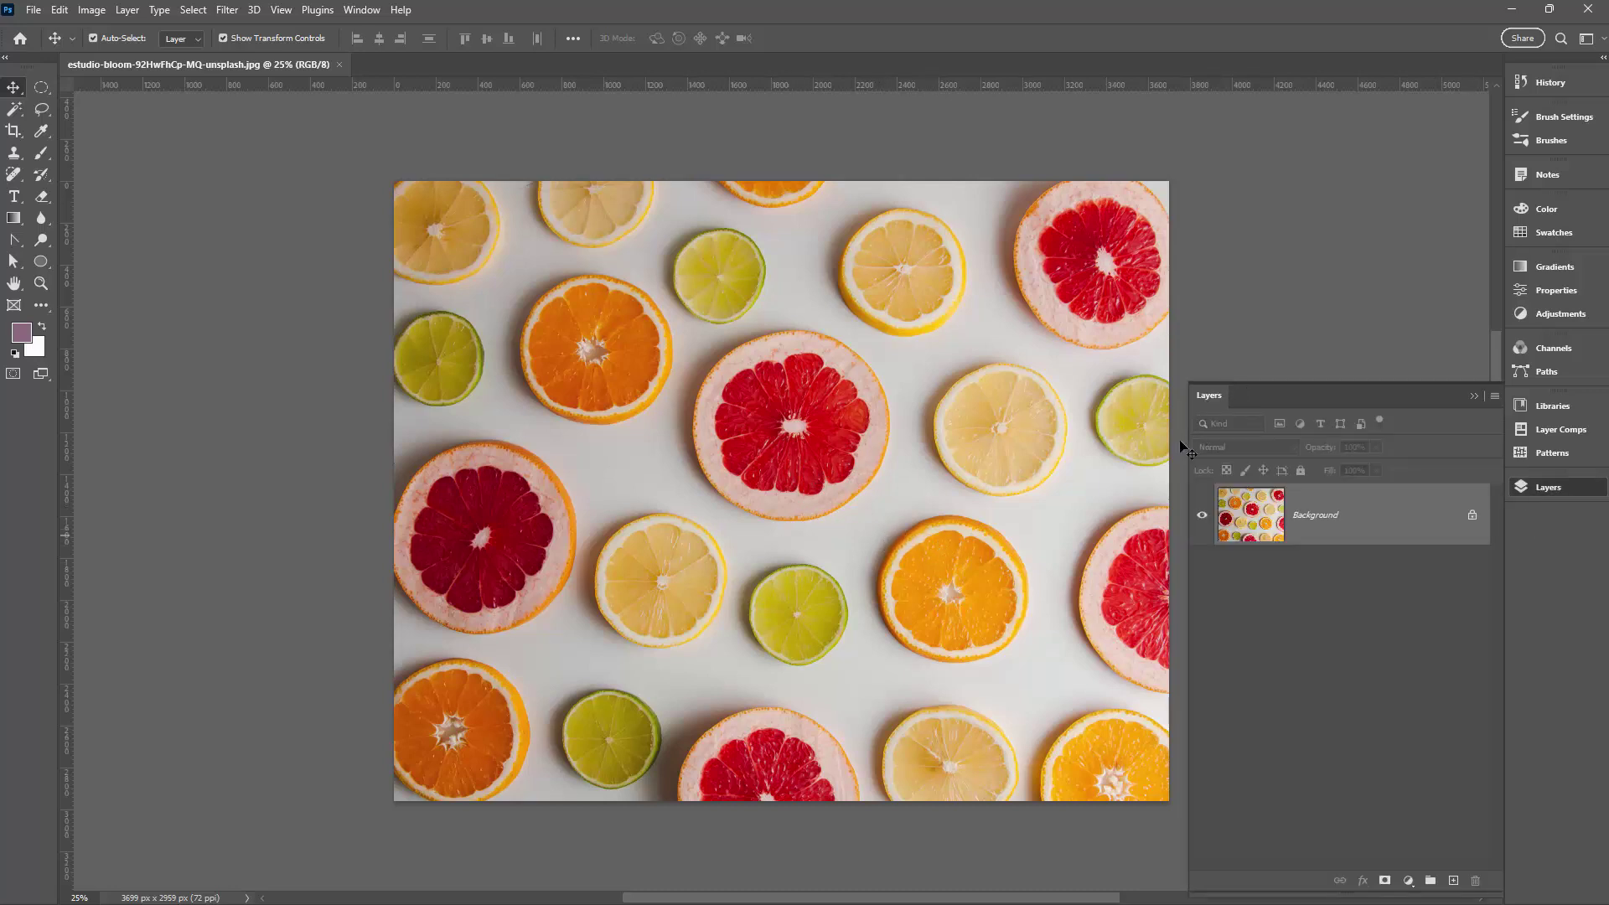
drag(1195, 449, 1257, 447)
drag(1319, 402, 169, 183)
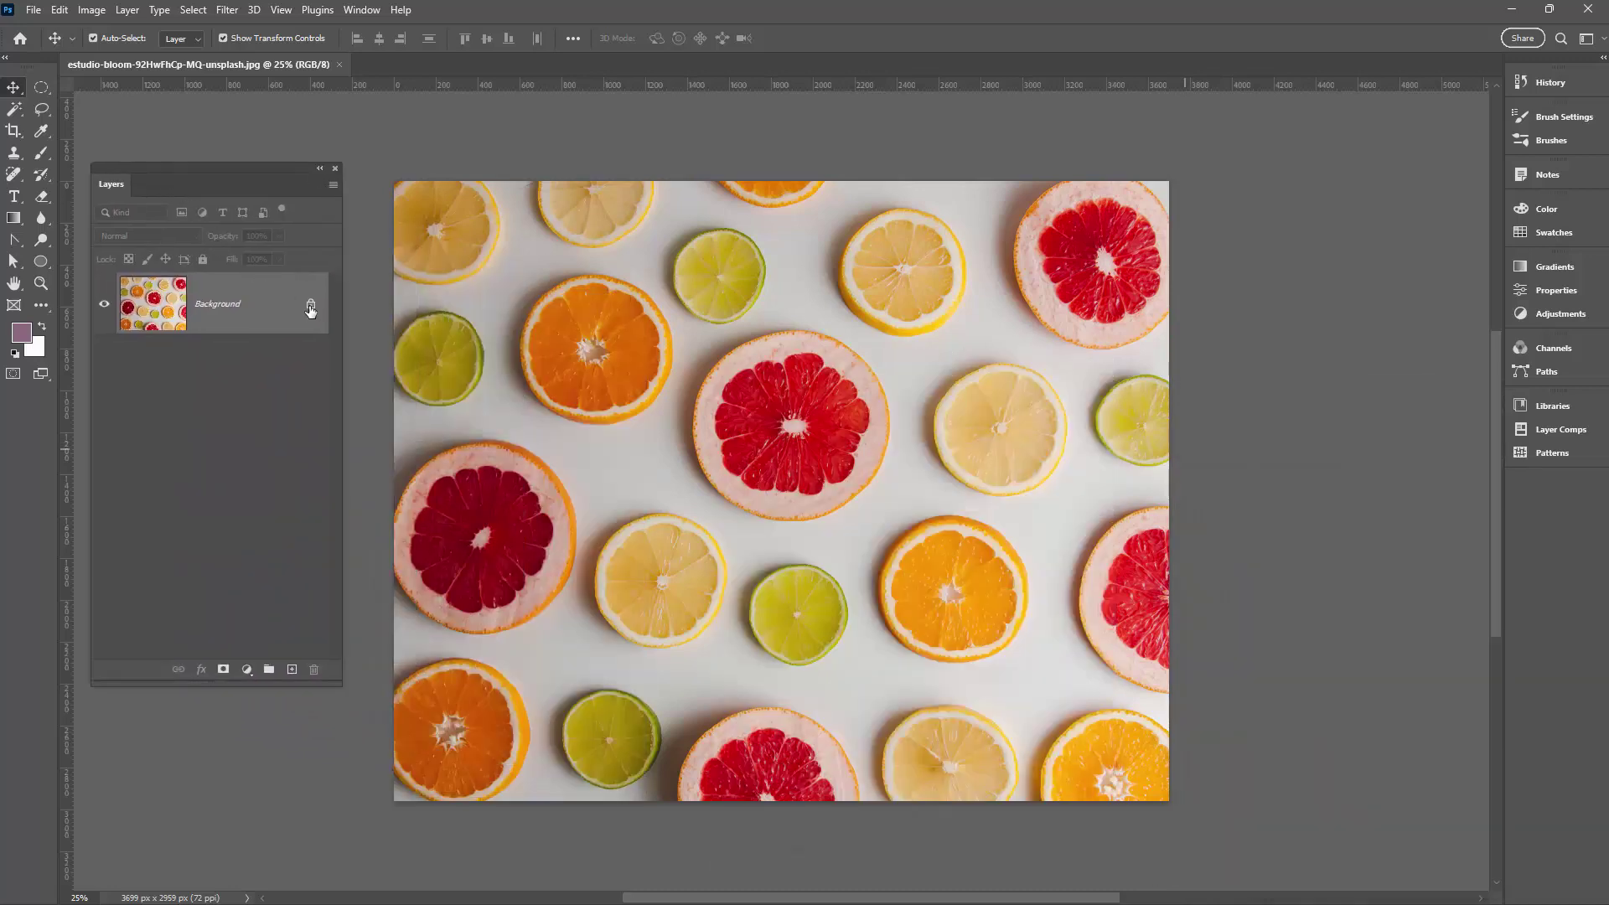
click(310, 307)
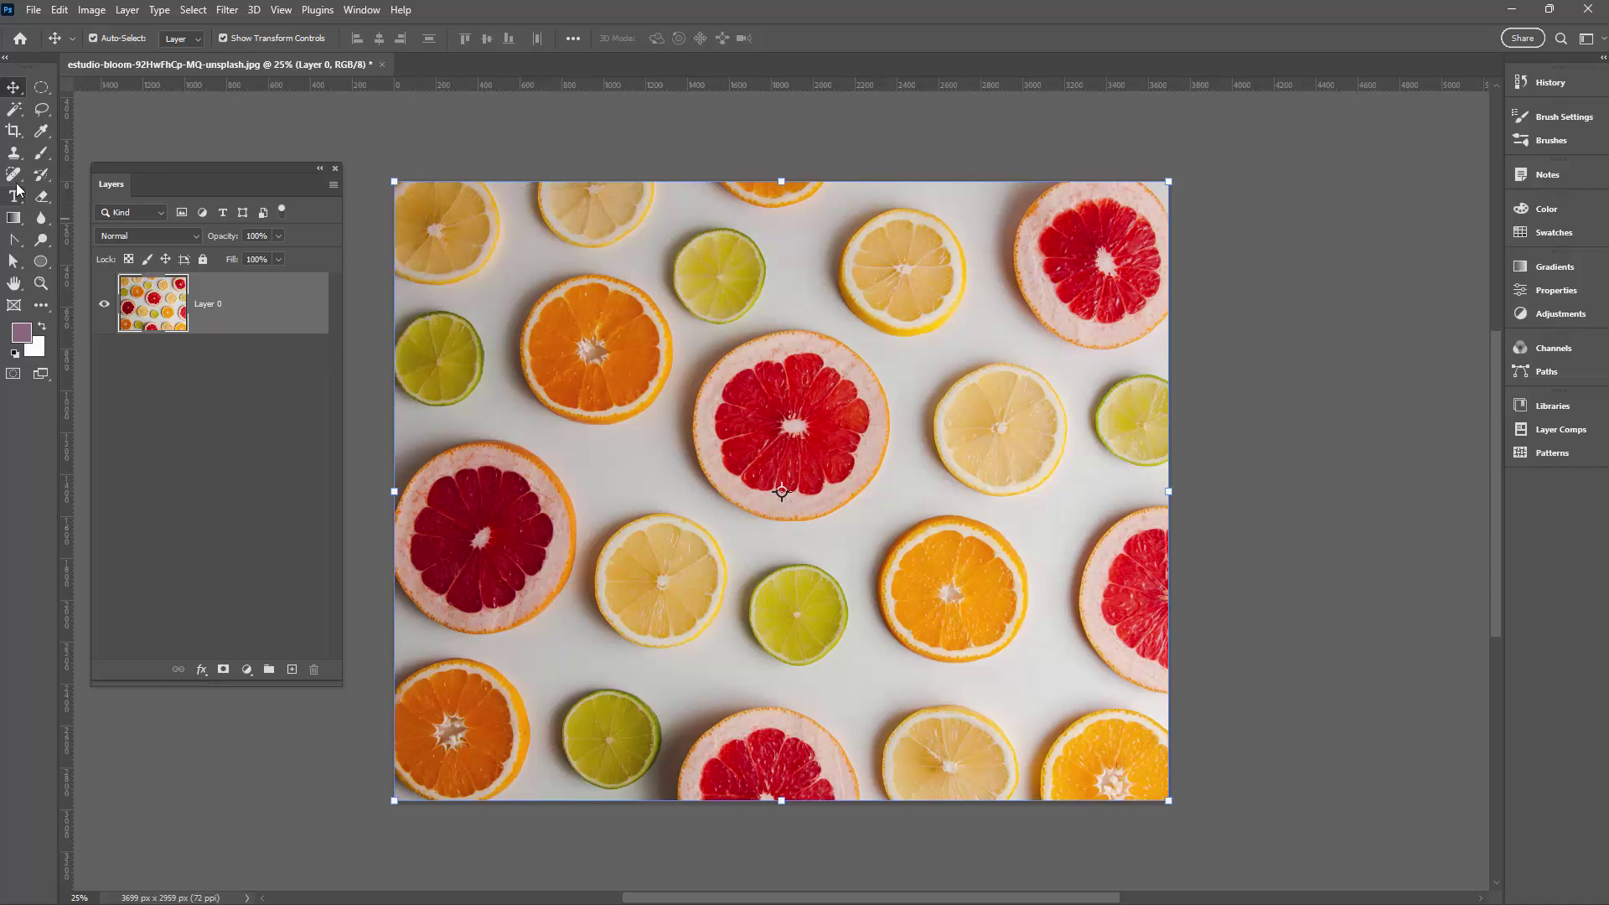
- Select the large red grapefruit slice at the centre of the photo with the Object Selection tool
click(15, 111)
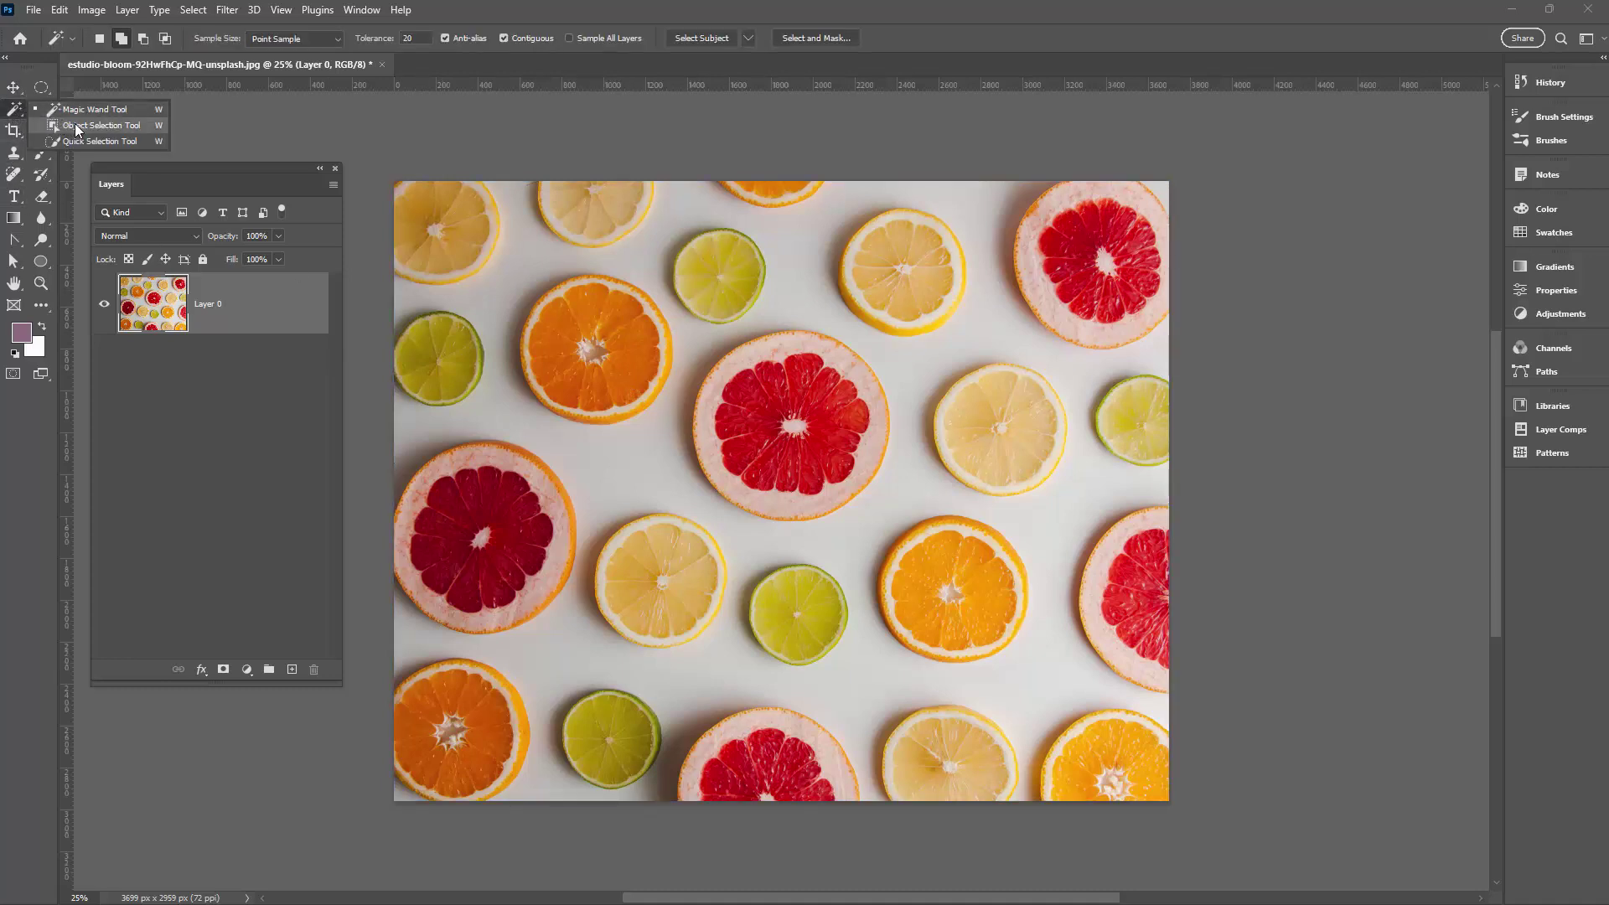
click(77, 126)
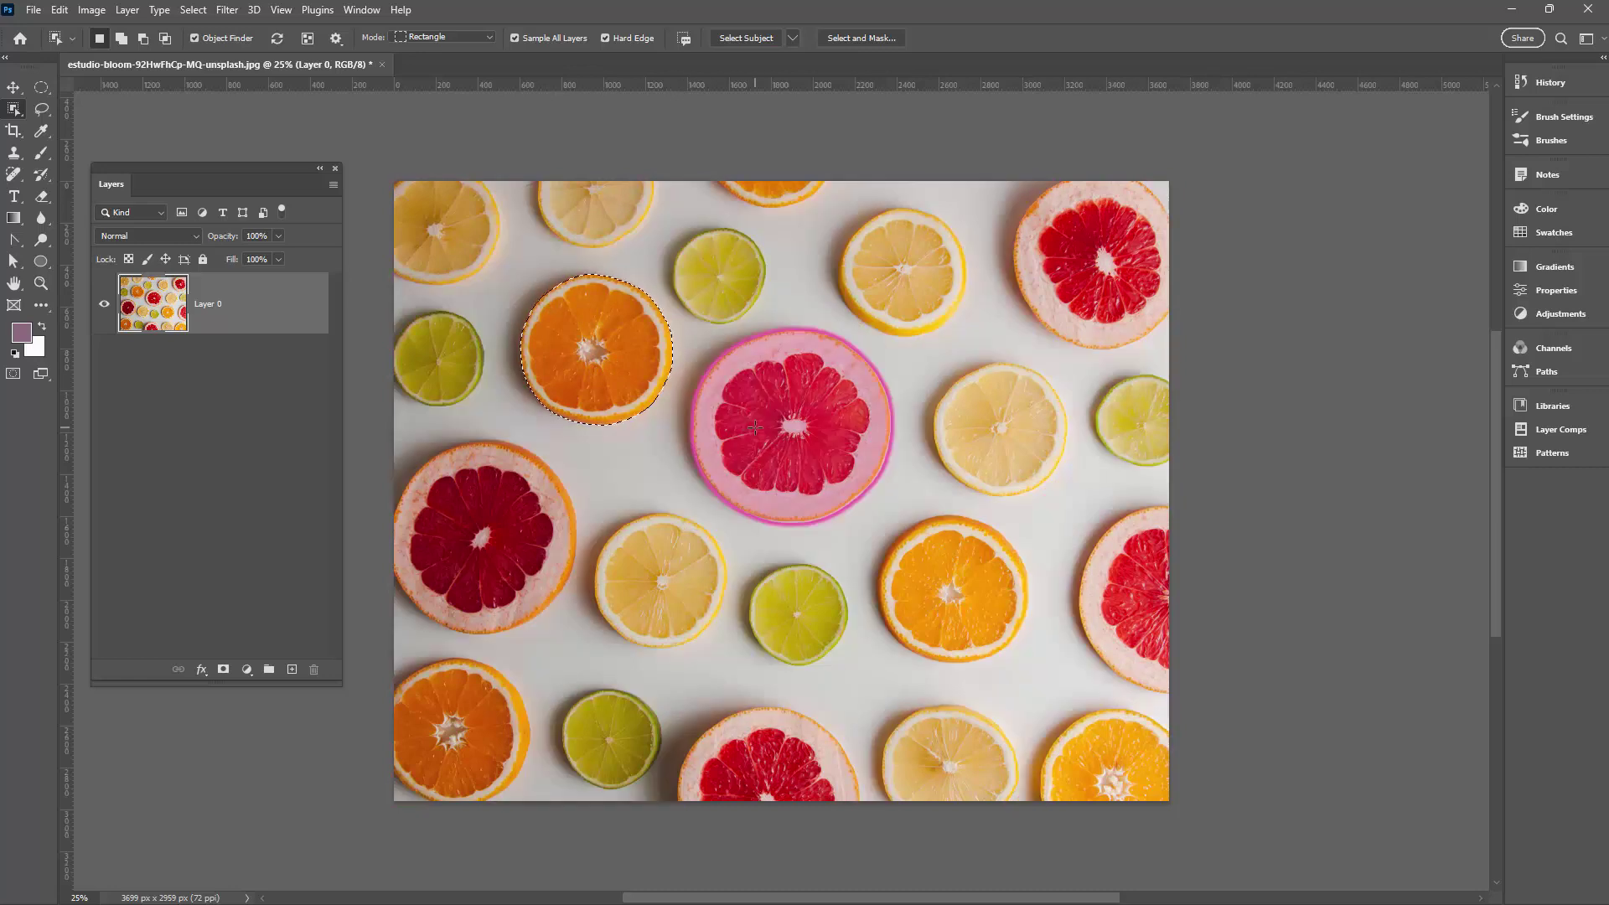
click(703, 422)
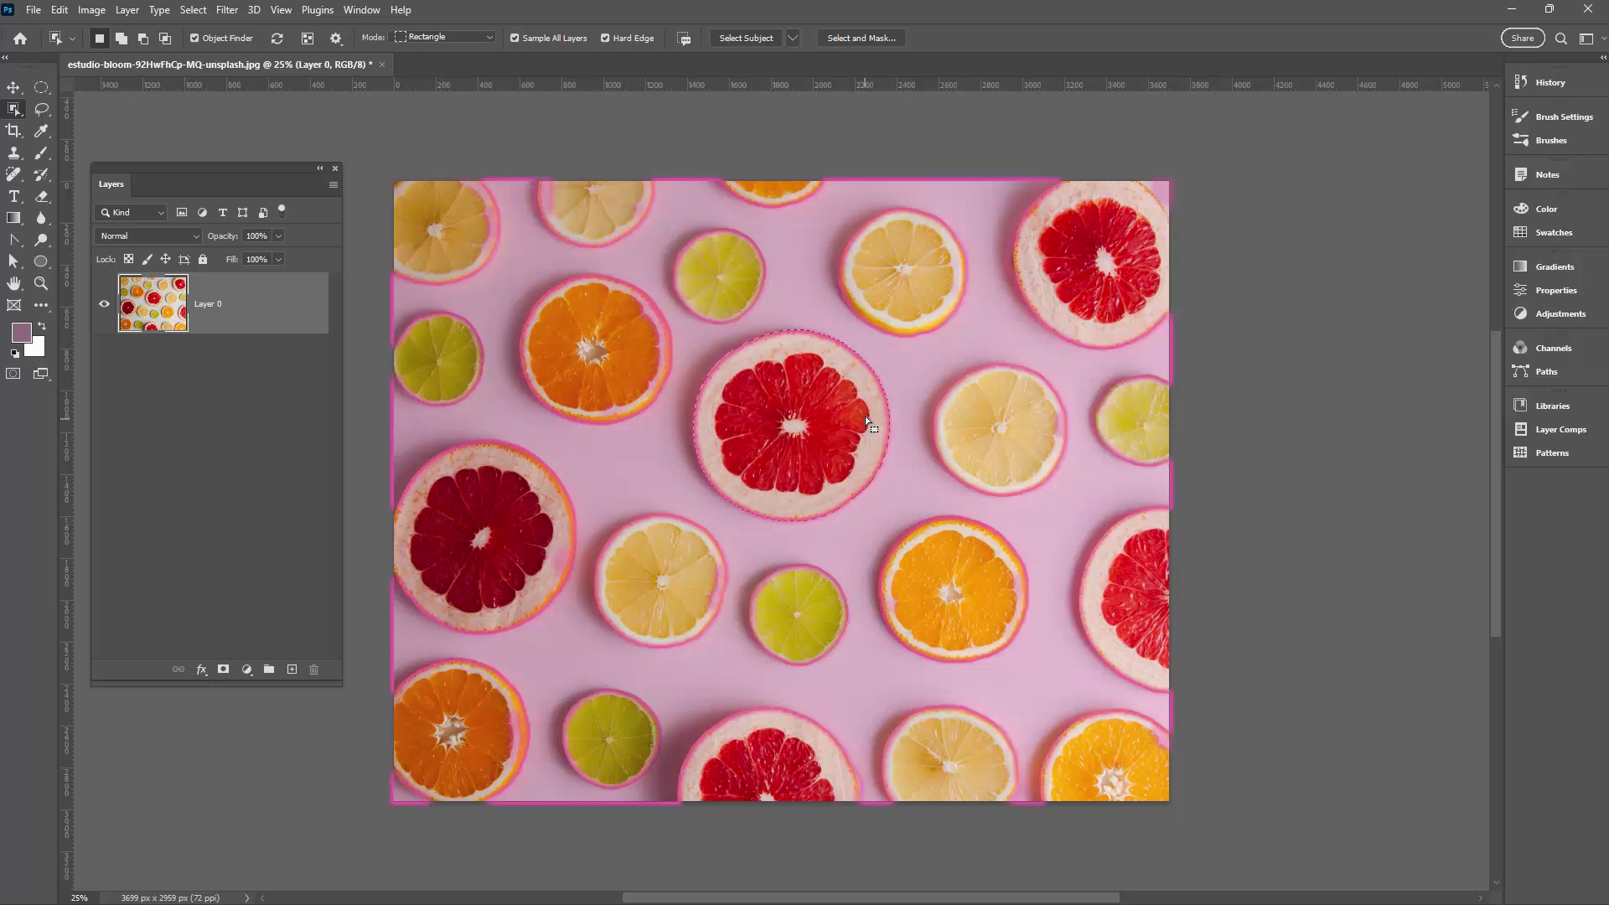
- Add the two orange, three lemon and three lime slices around the central grapefruit, plus the dark red grapefruit at the photo's left edge, to the selection
click(121, 42)
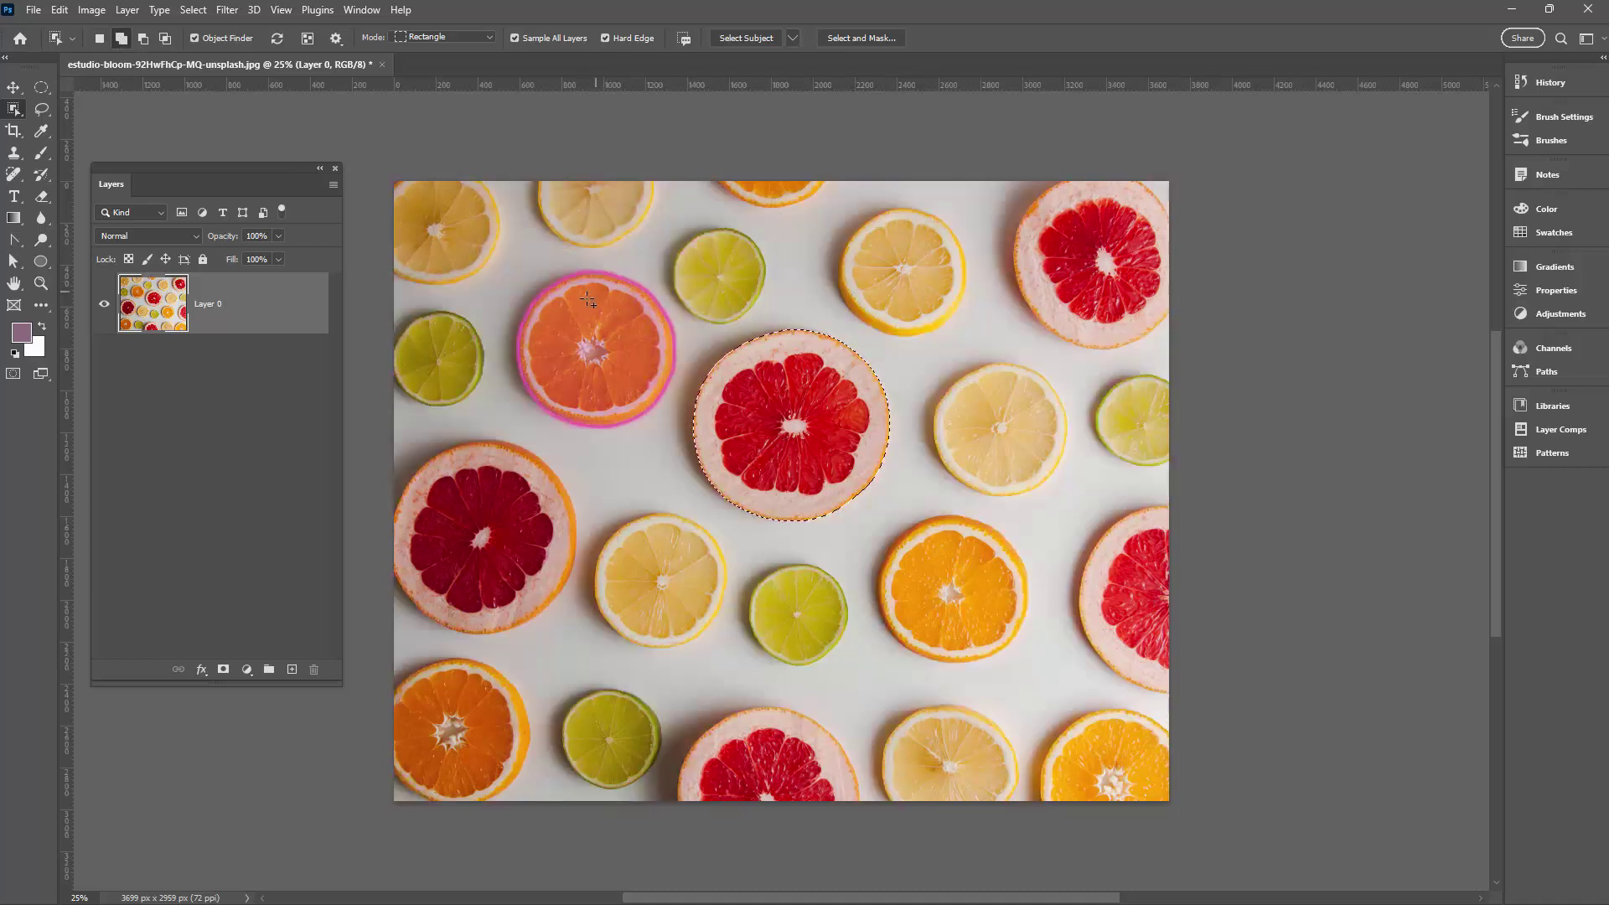
click(584, 288)
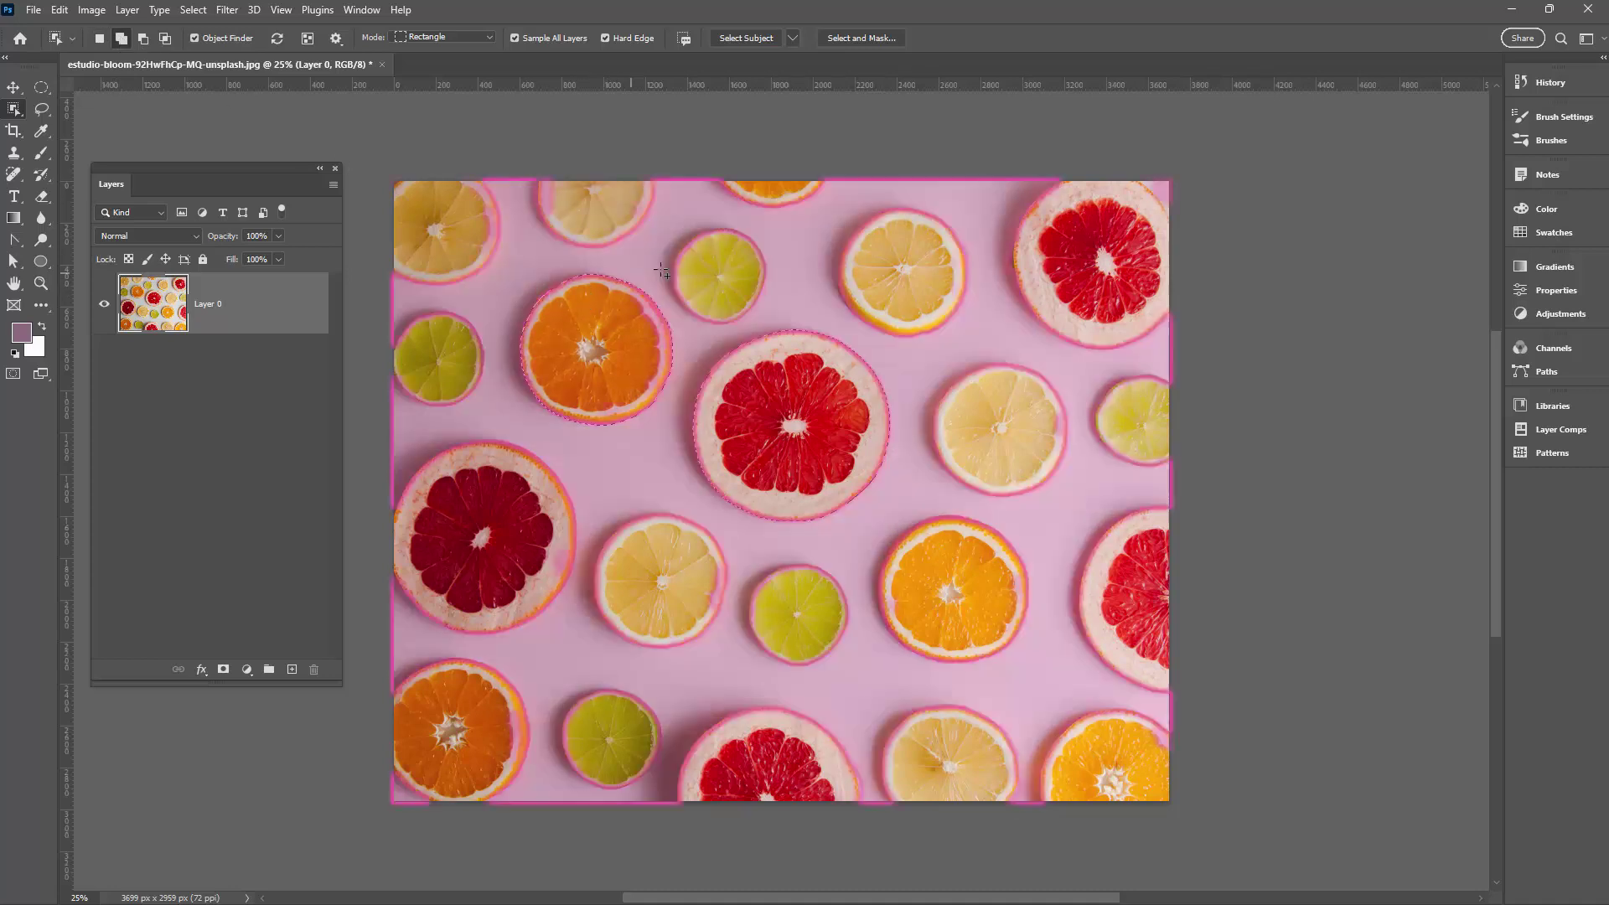
click(706, 268)
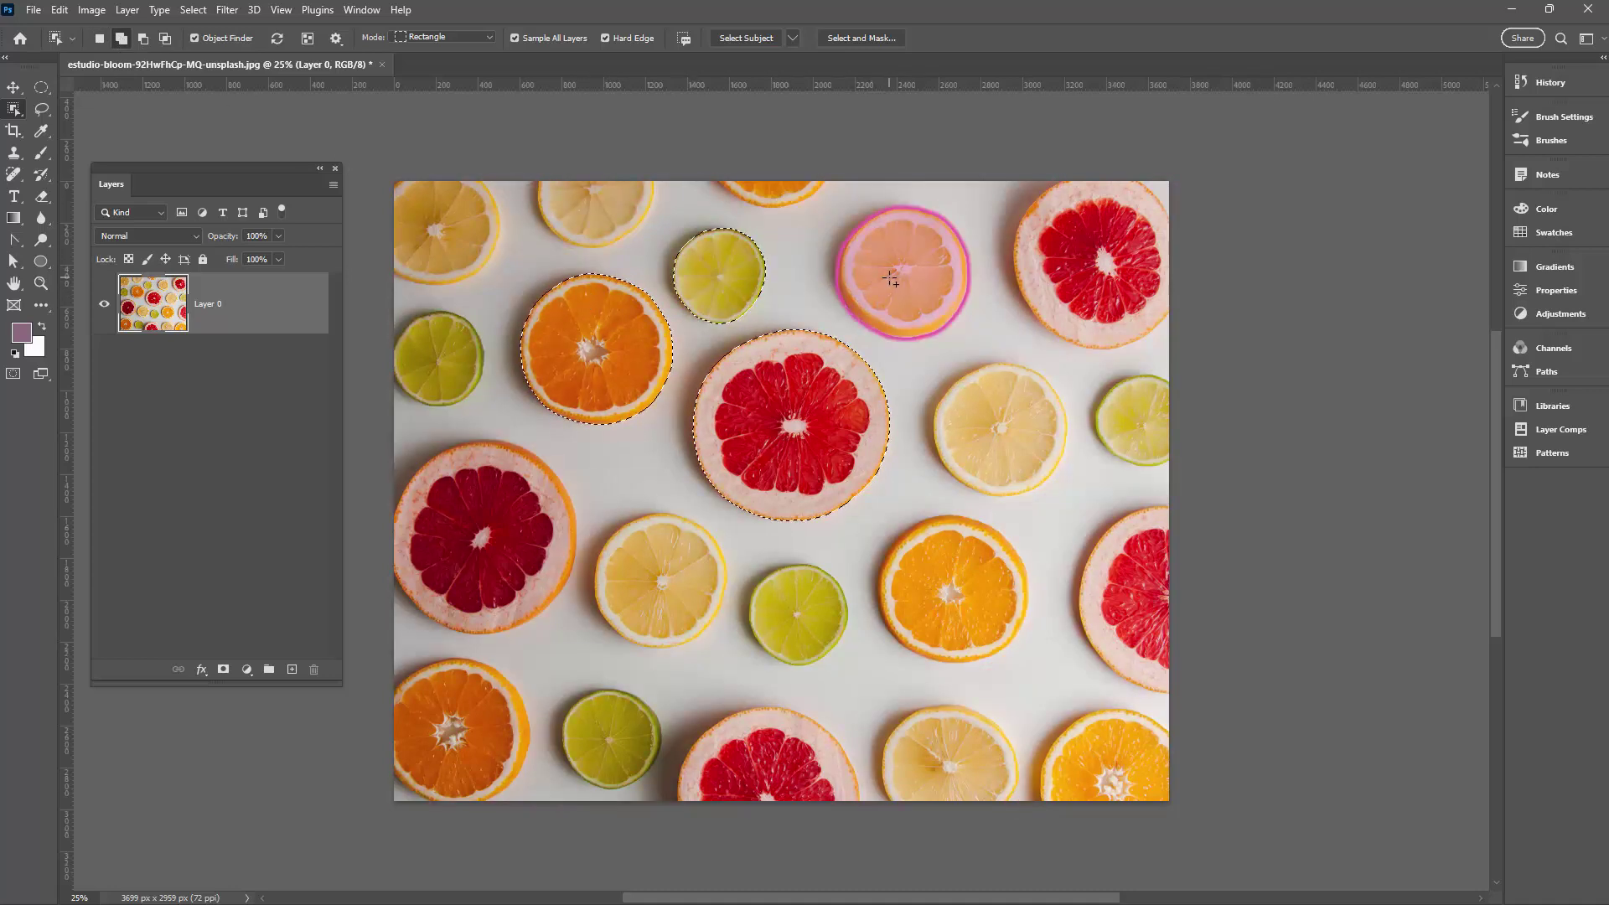
click(890, 279)
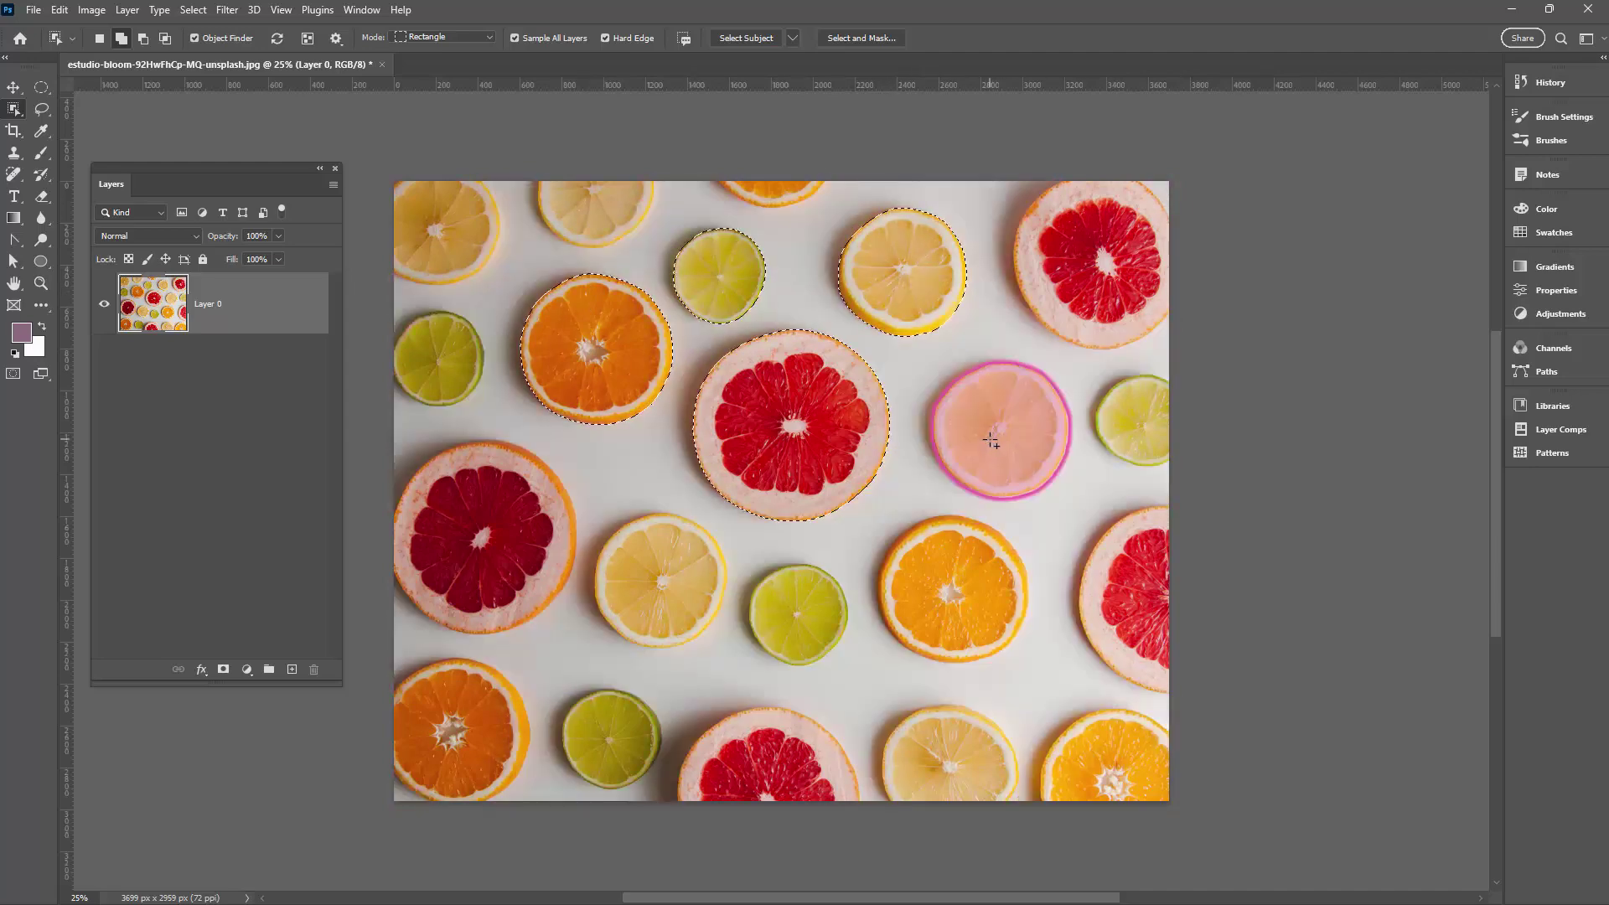
click(961, 452)
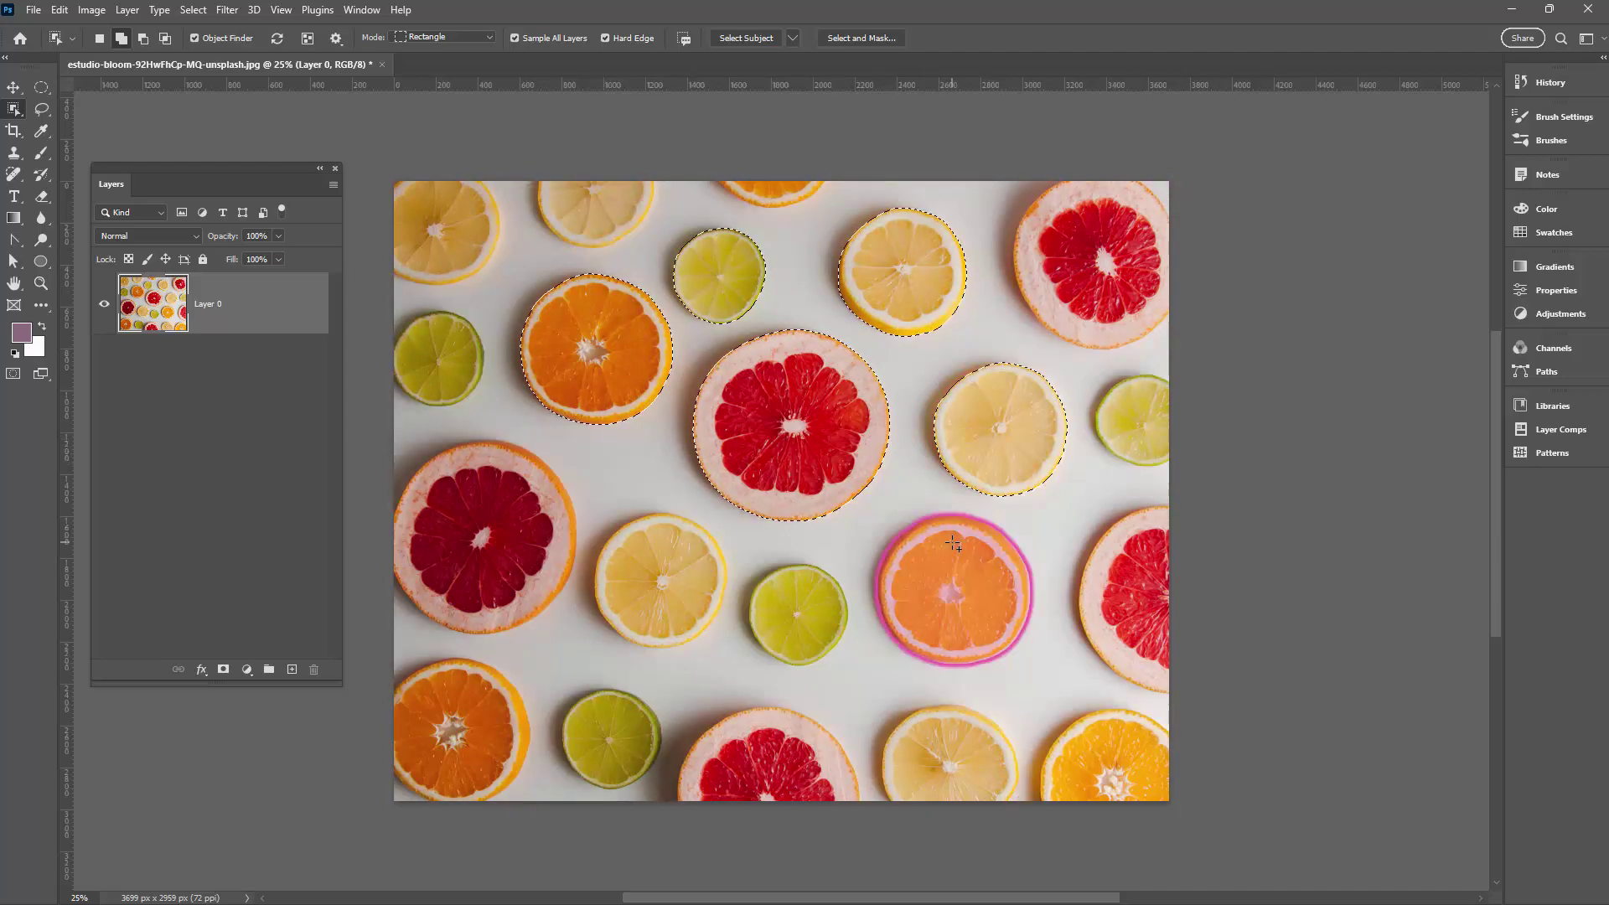
click(910, 545)
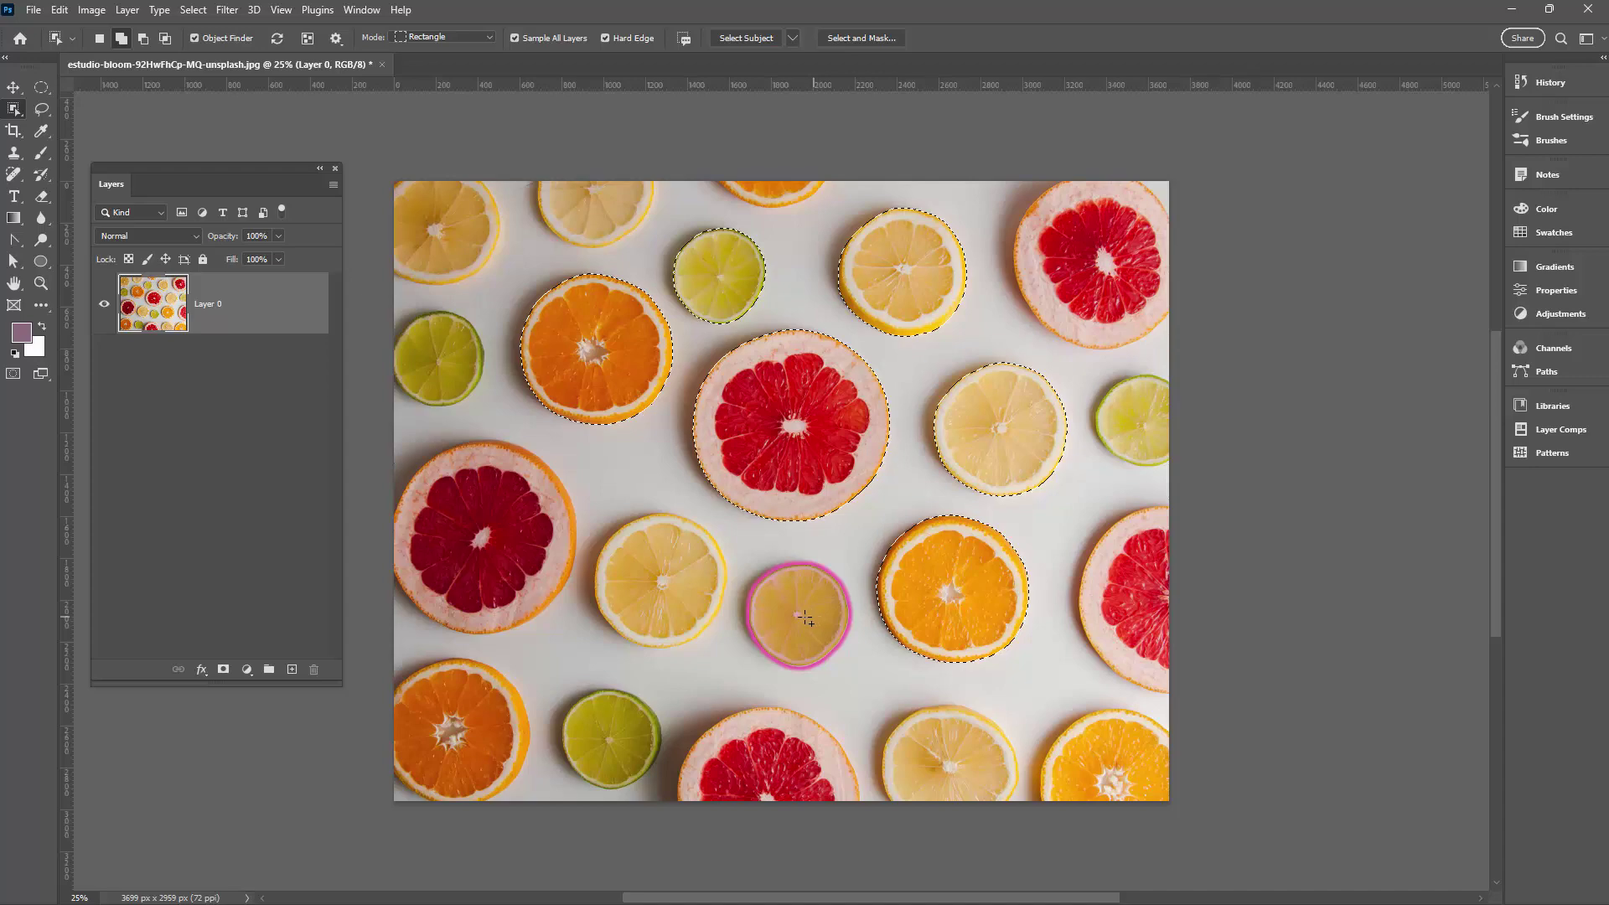
click(807, 618)
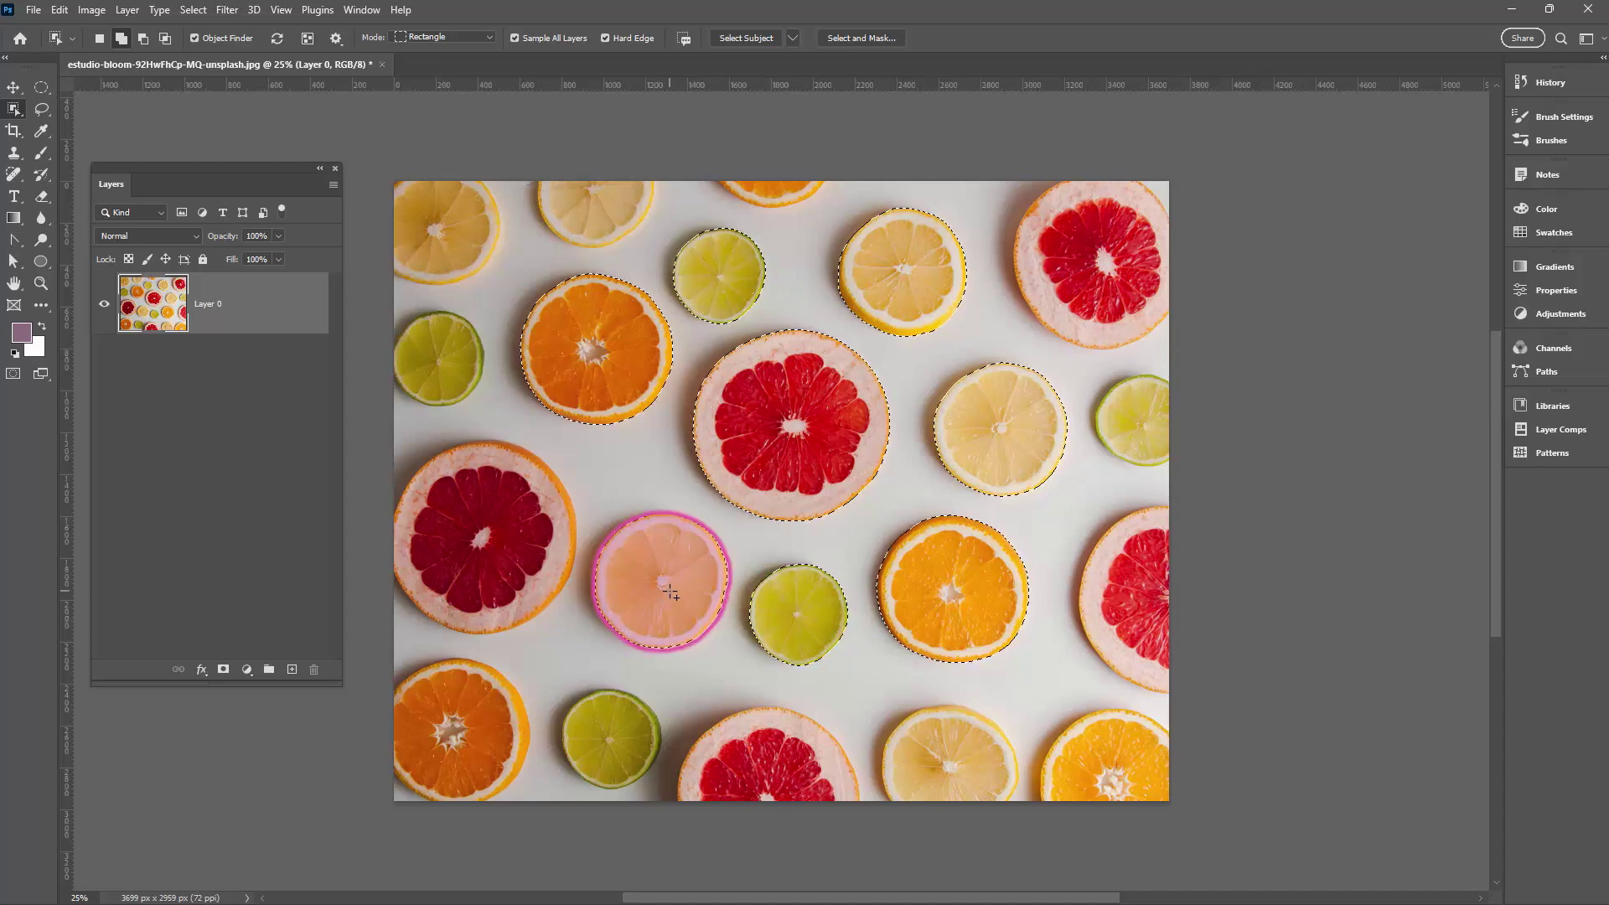
click(669, 592)
click(612, 736)
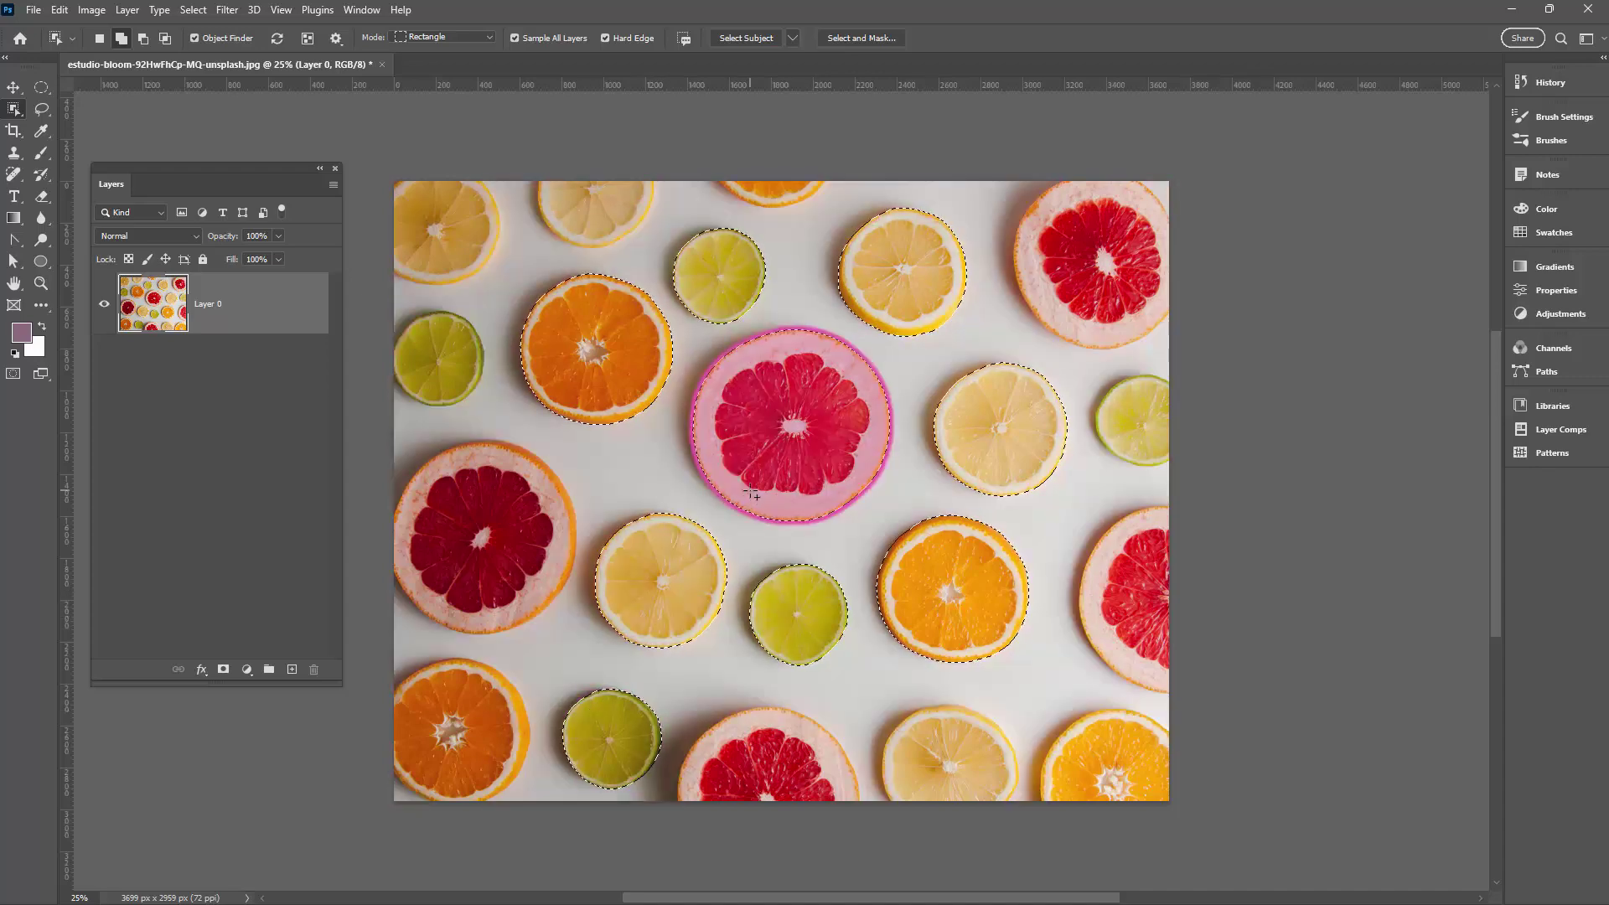
click(751, 494)
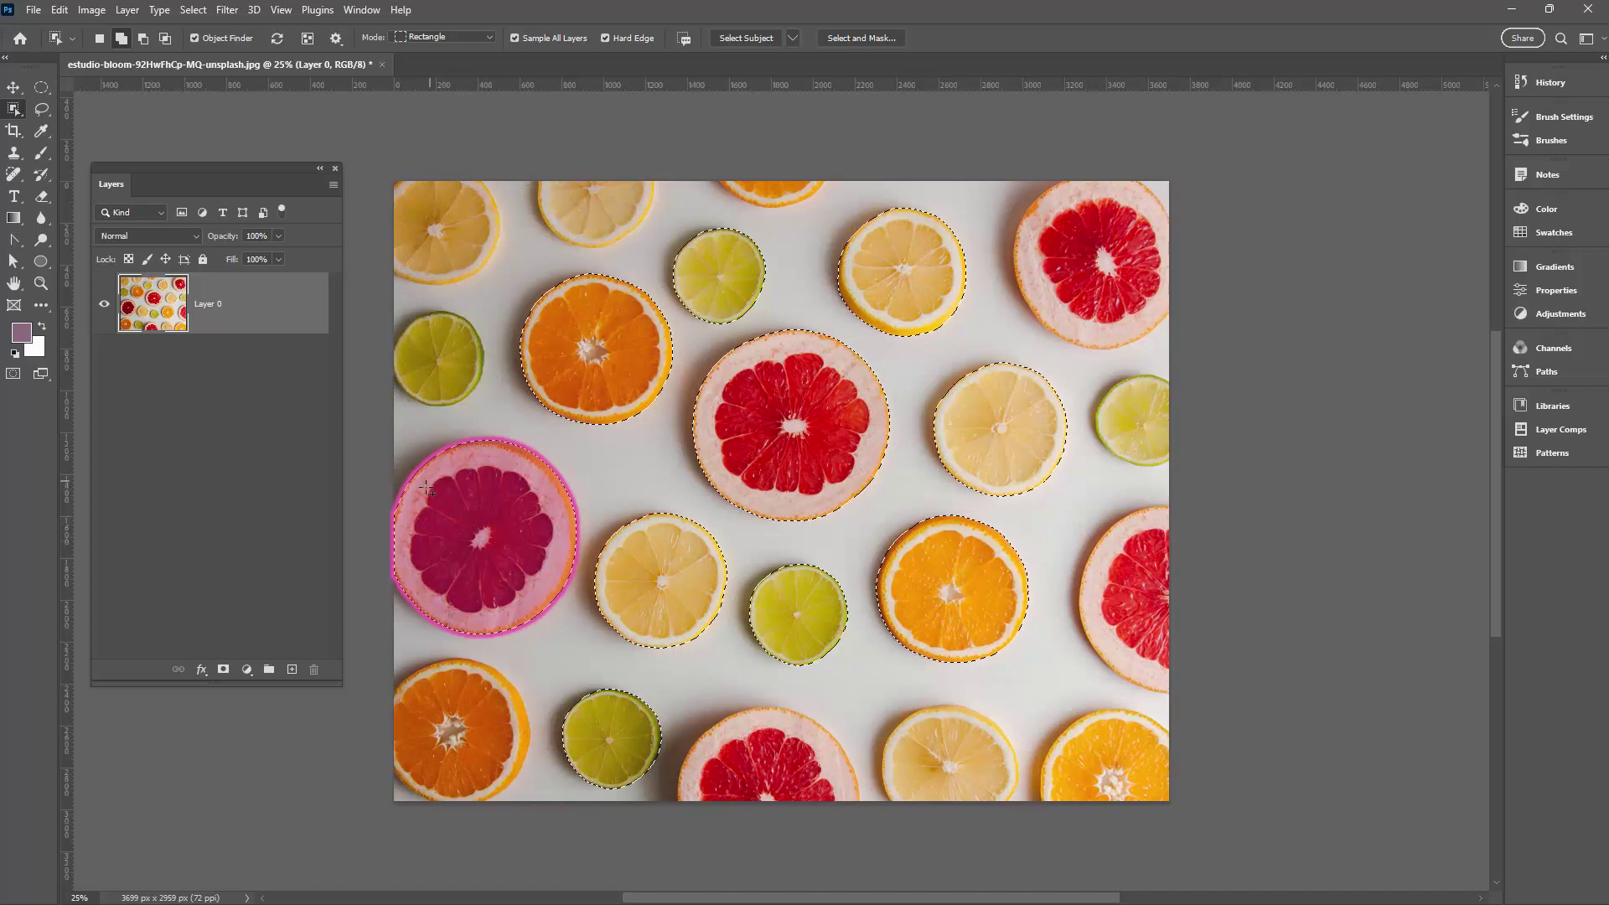
click(402, 482)
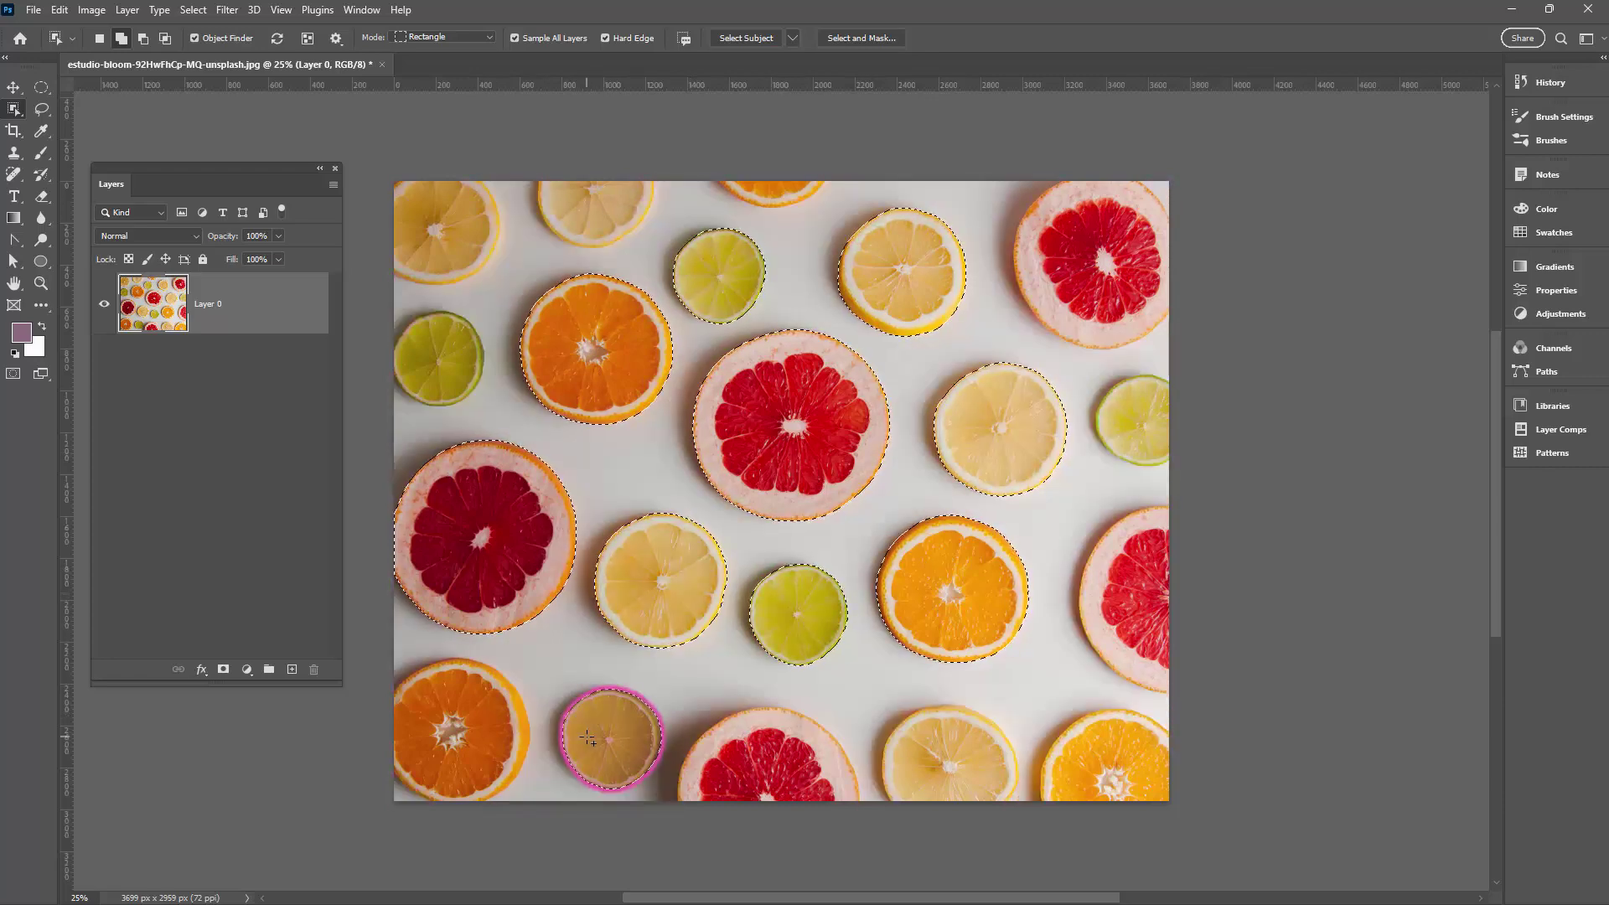
click(589, 739)
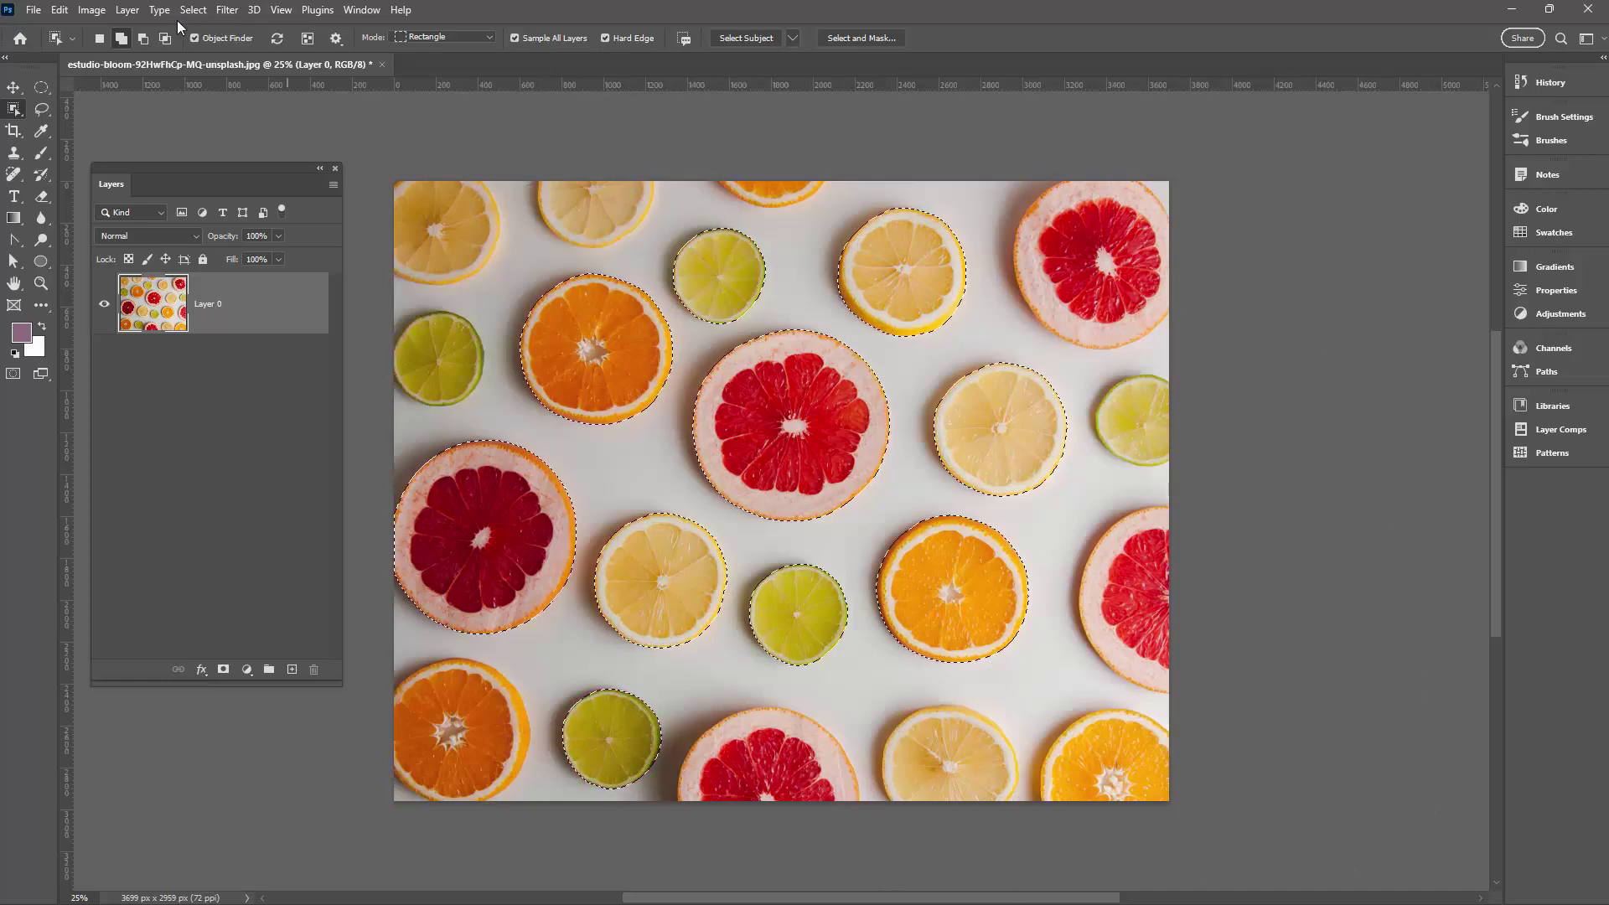
- Move the selected citrus slices out of the photo onto their own layer with Layer Via Cut
click(127, 10)
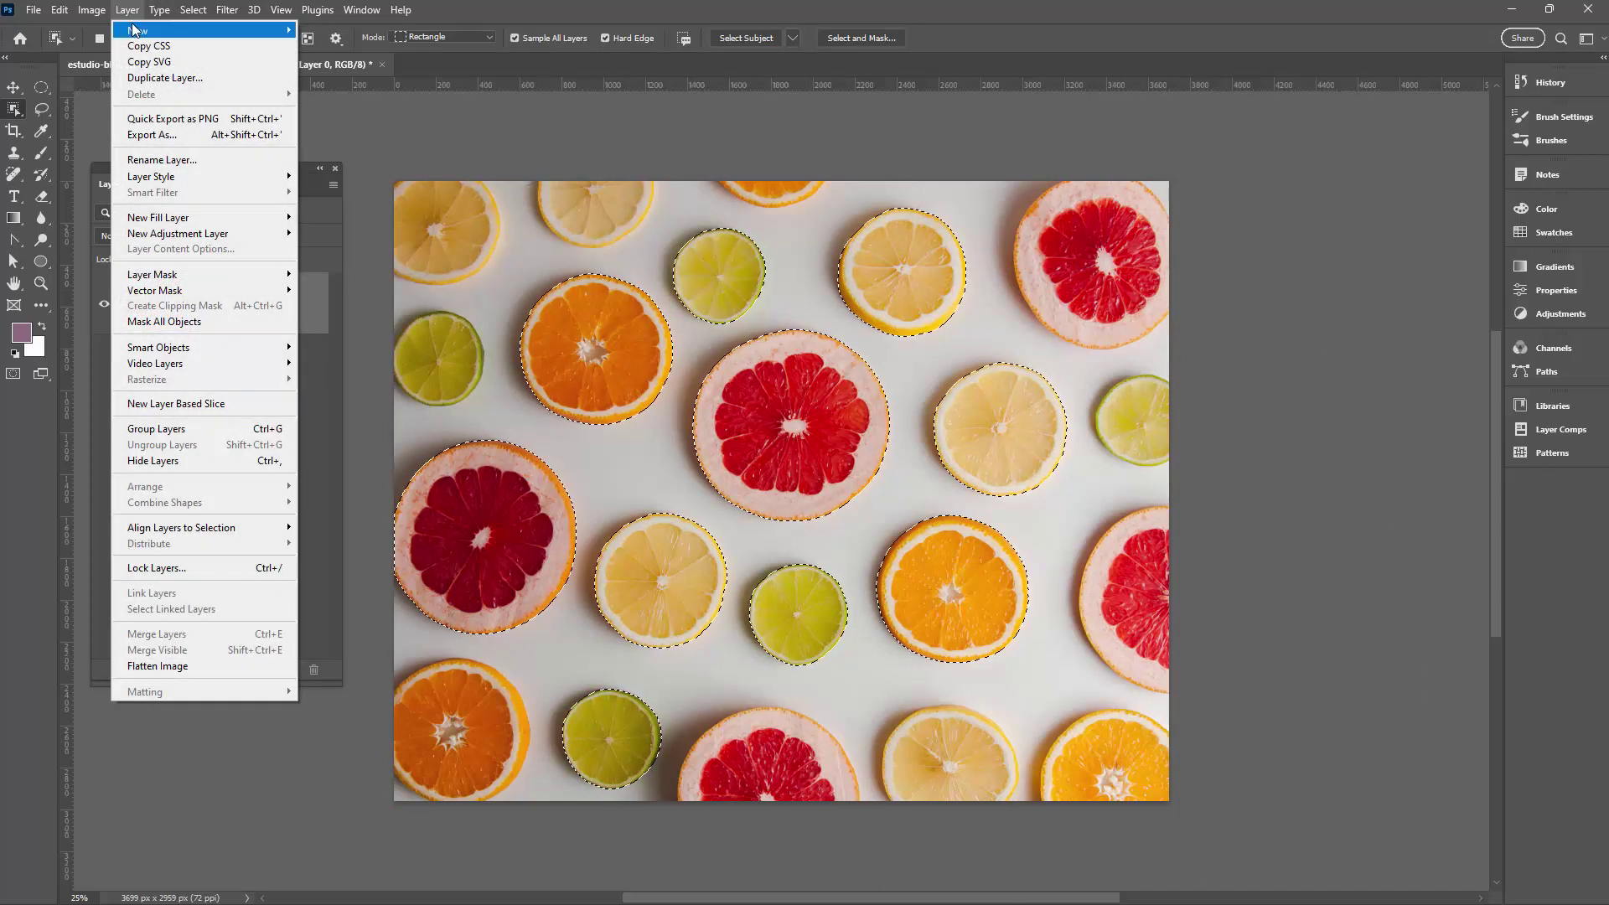
mouse_move(139, 30)
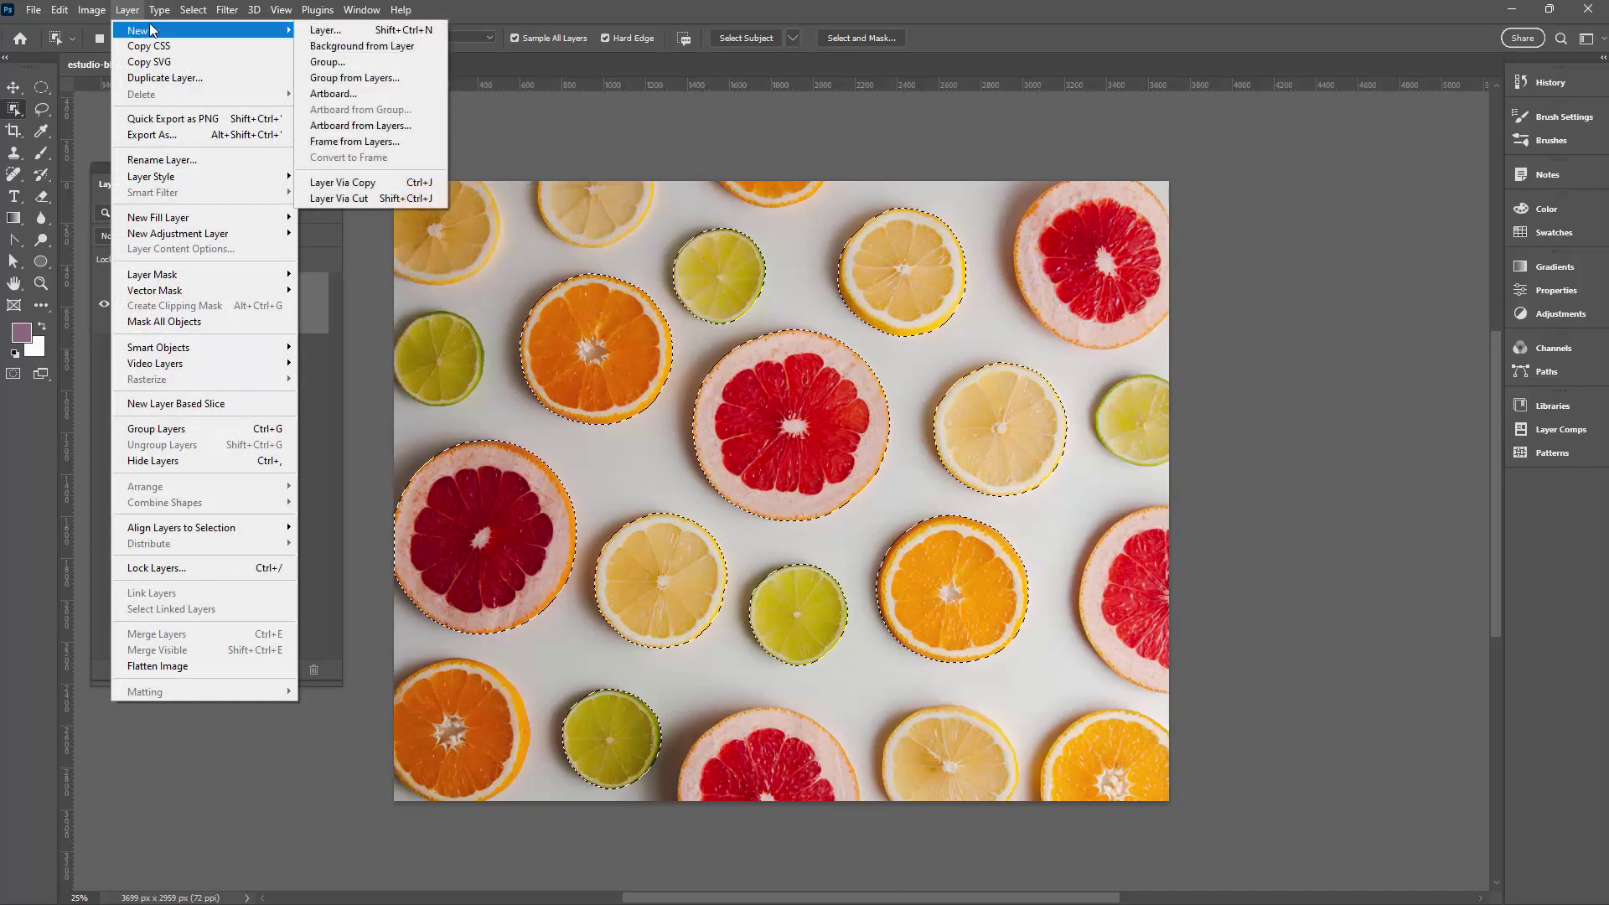
click(338, 198)
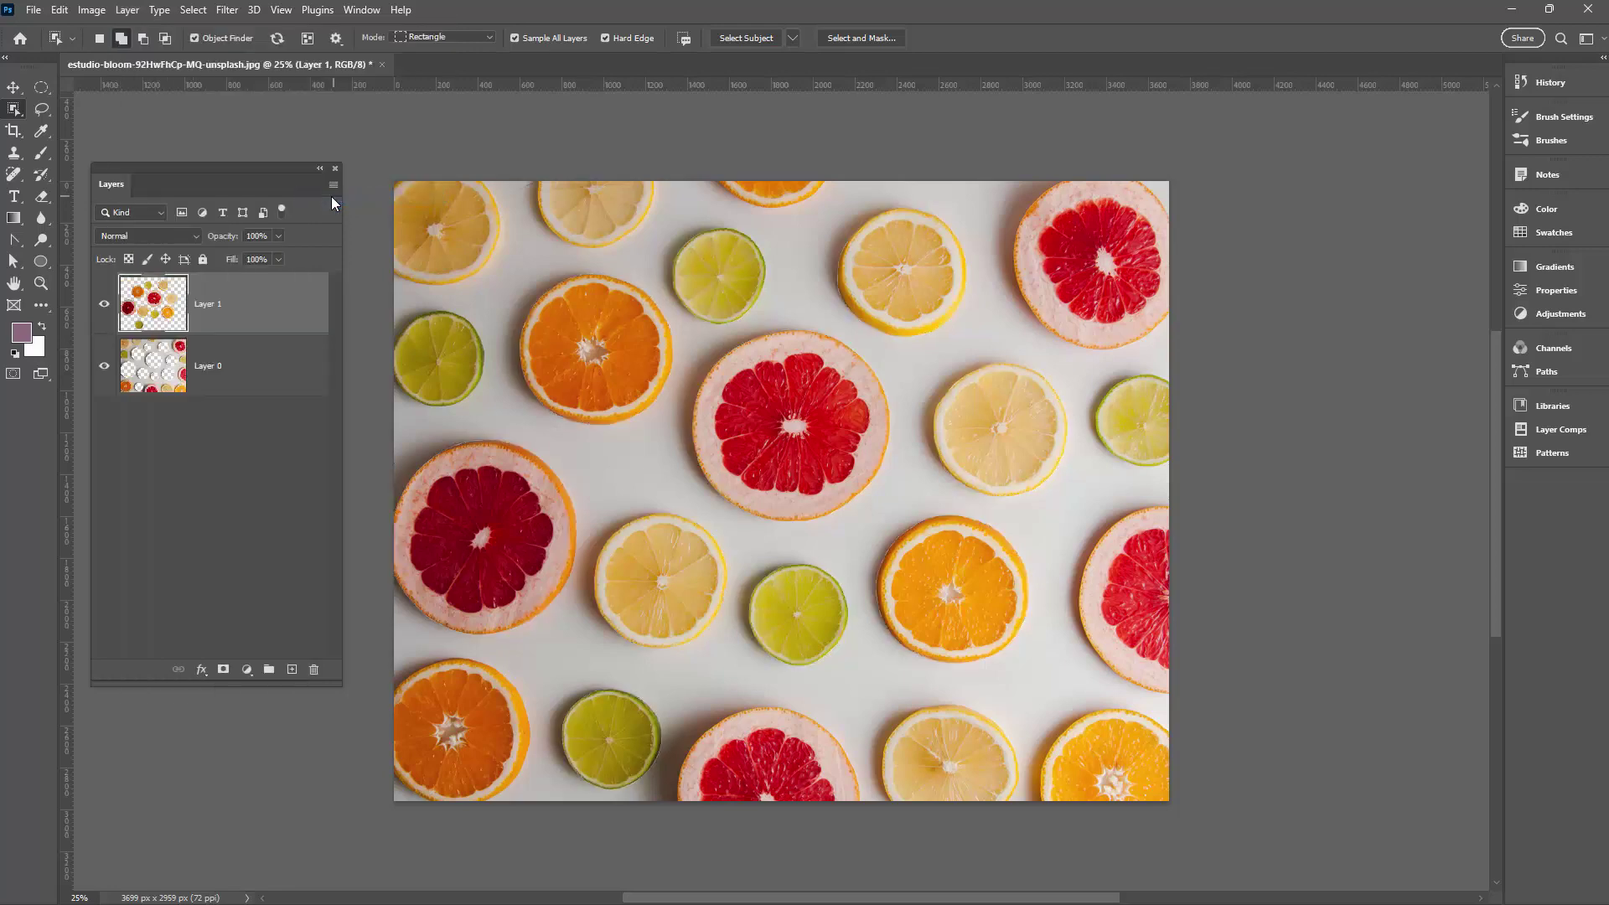
- Compare the cut-out slices with the leftover photo, then delete Layer 0 and leave Layer 1 shown
click(104, 365)
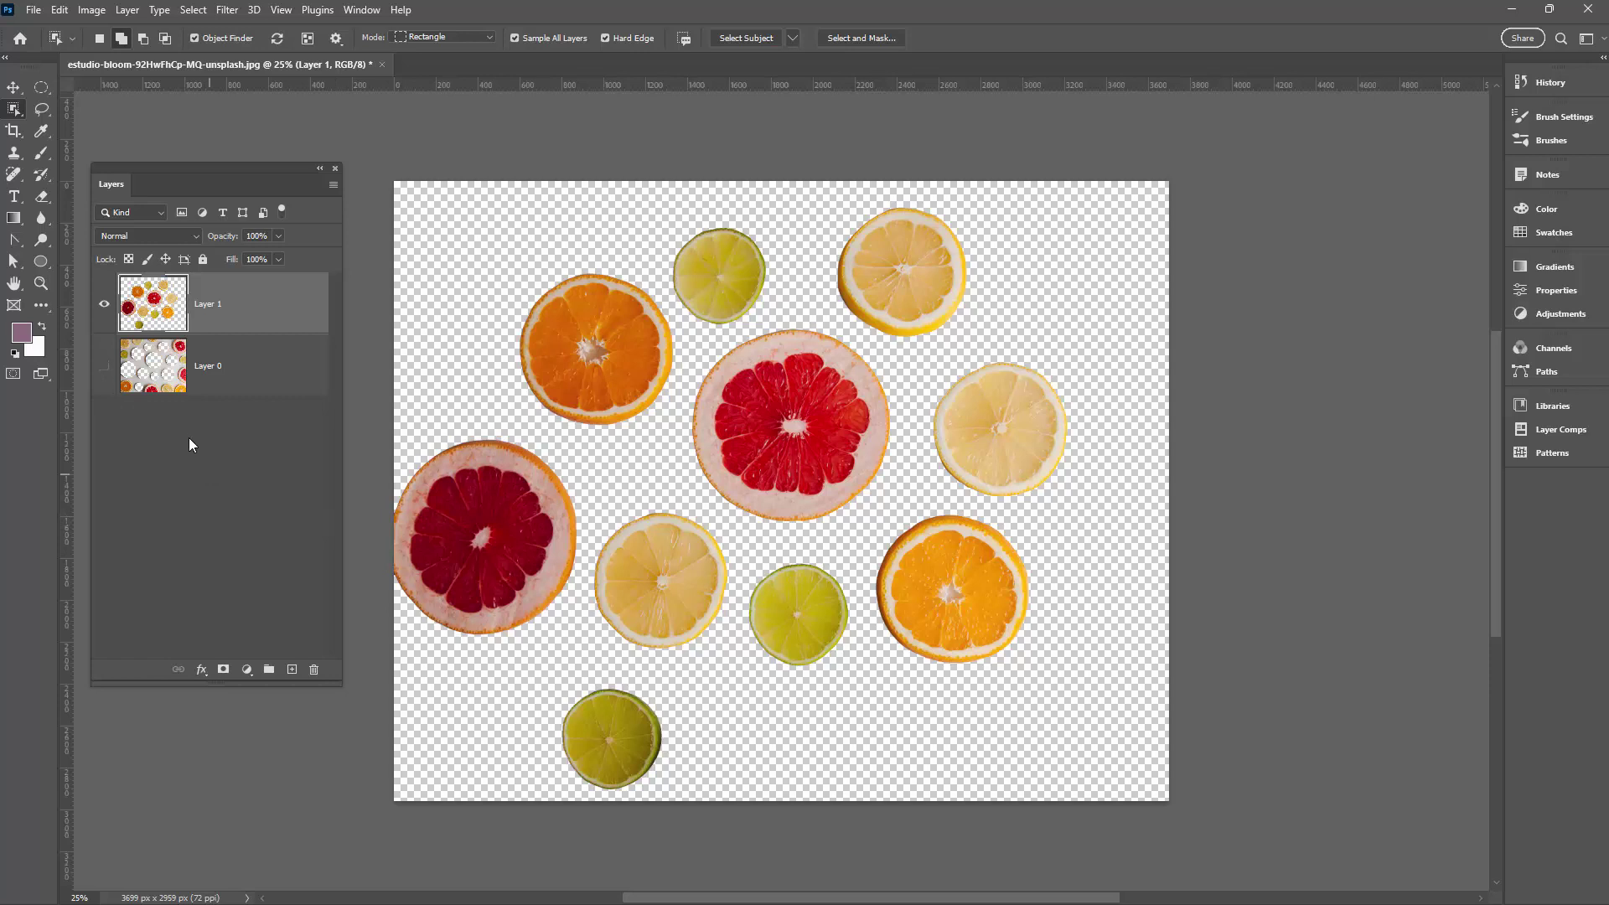
click(104, 307)
click(104, 365)
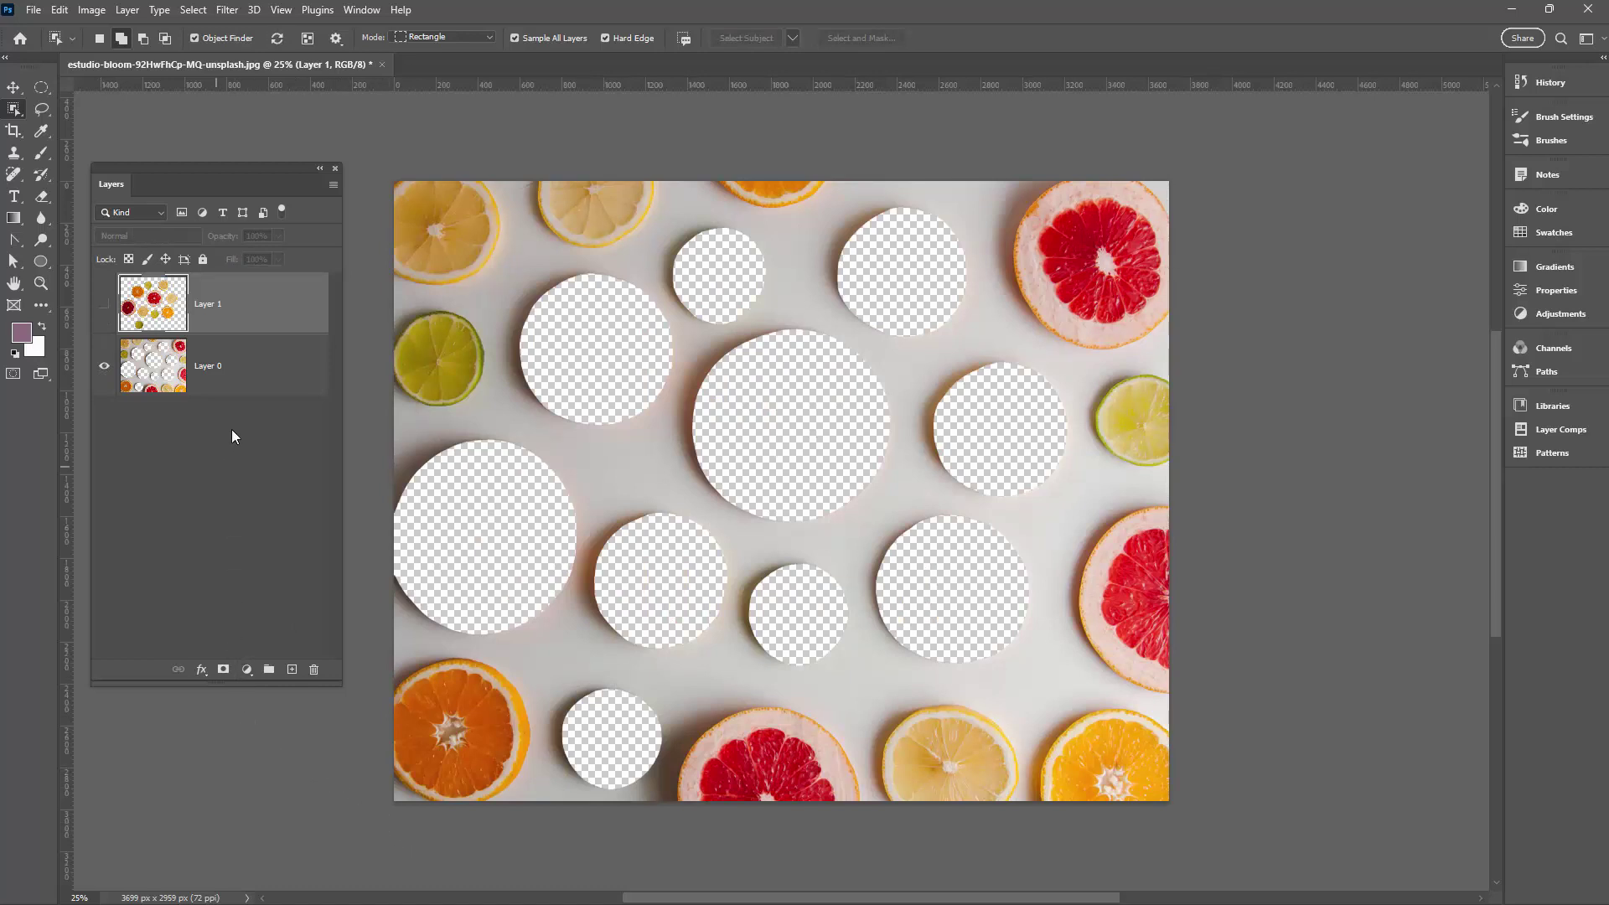
drag(241, 365, 315, 670)
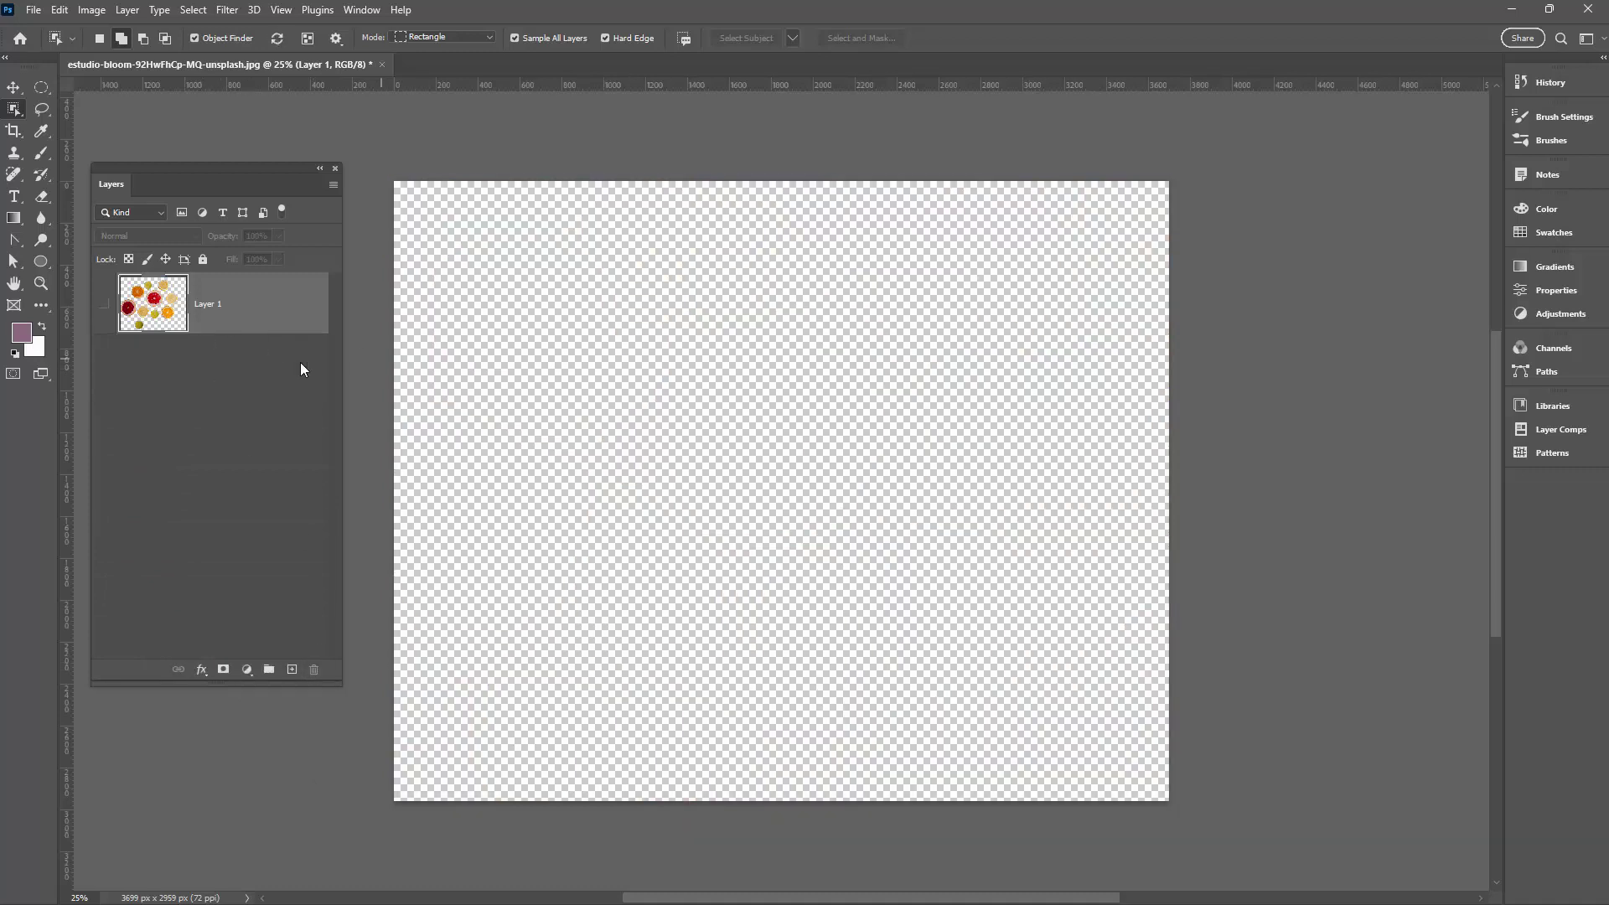
click(109, 307)
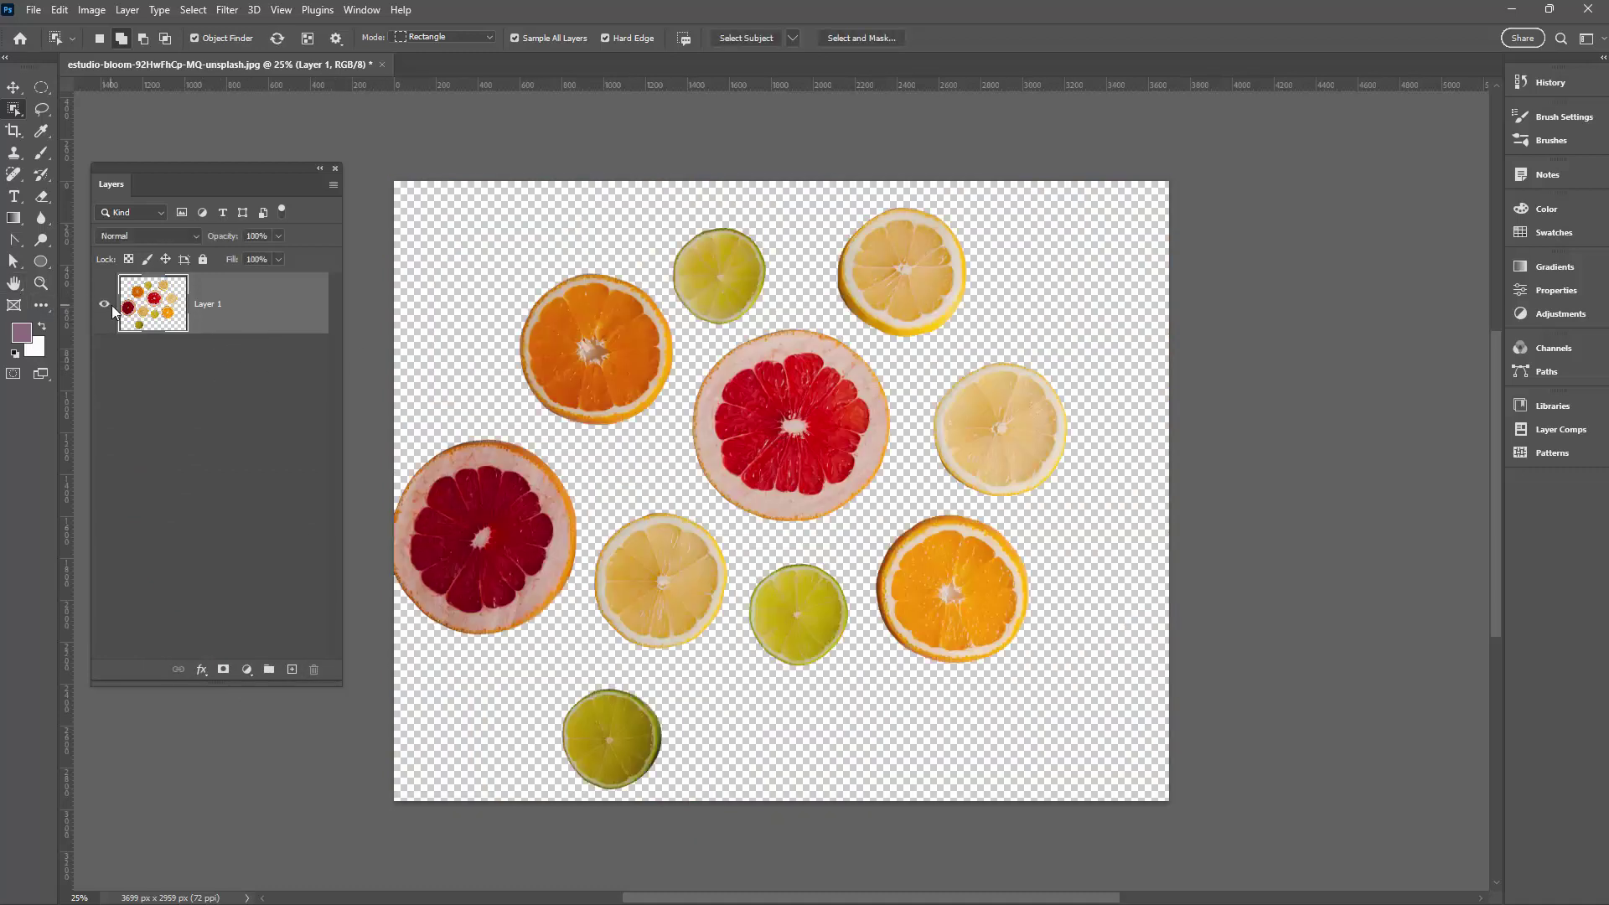
- Lasso the lemon slice above and right of the central grapefruit, cut it to its own layer and hide that layer
click(42, 111)
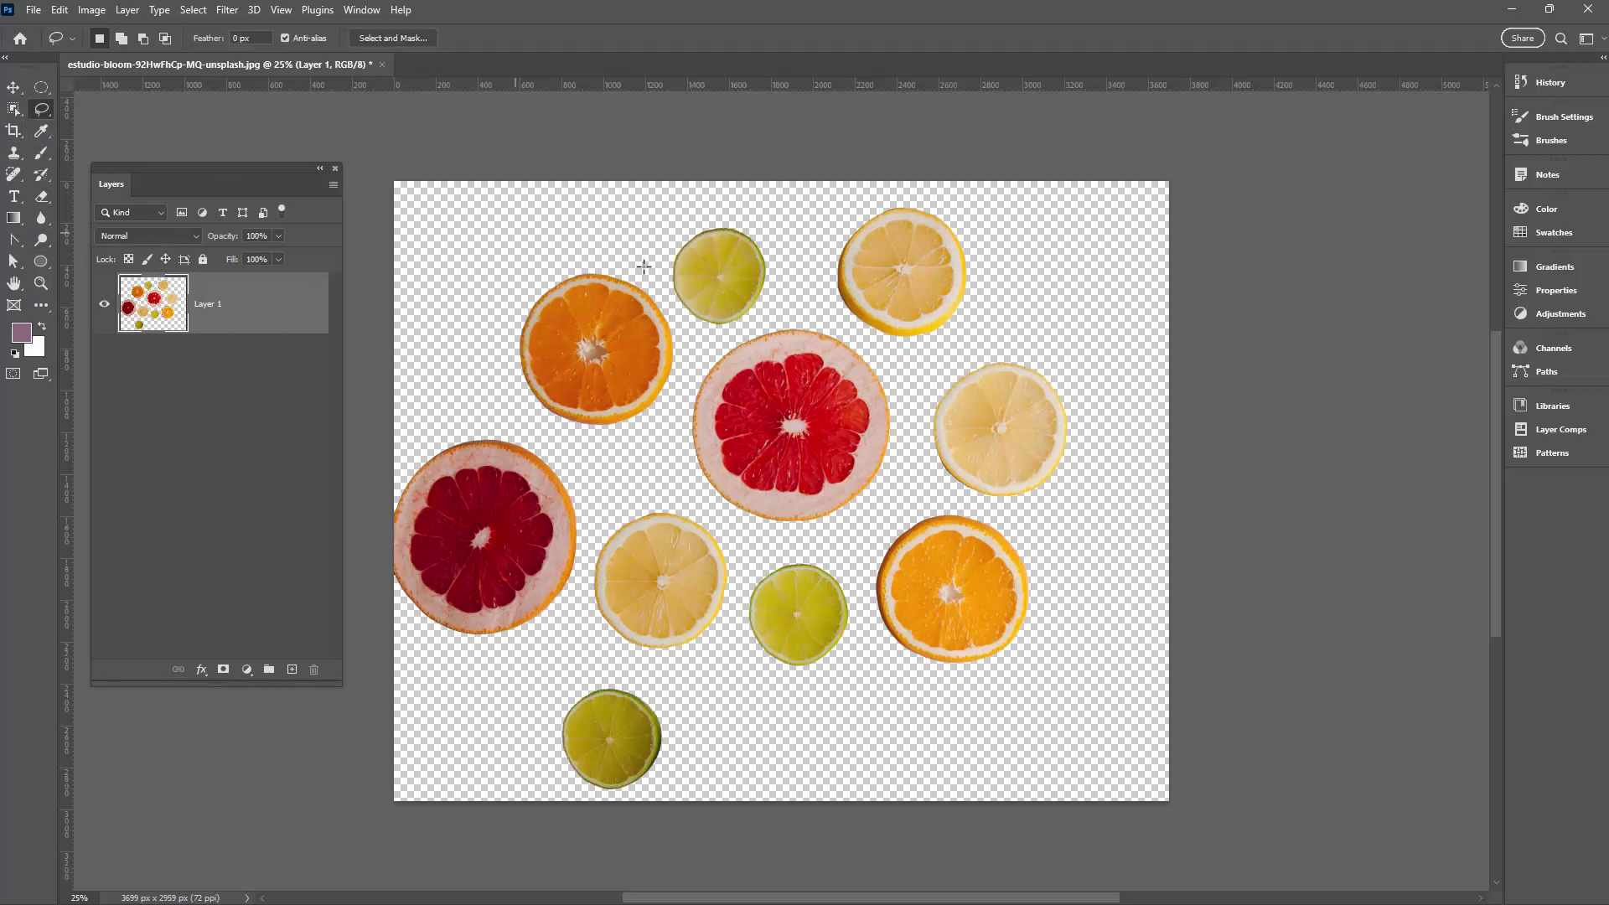
mouse_move(820, 237)
mouse_down()
mouse_move(852, 334)
mouse_move(907, 346)
mouse_move(980, 322)
mouse_move(1002, 287)
mouse_move(990, 233)
mouse_move(838, 197)
mouse_up()
click(127, 10)
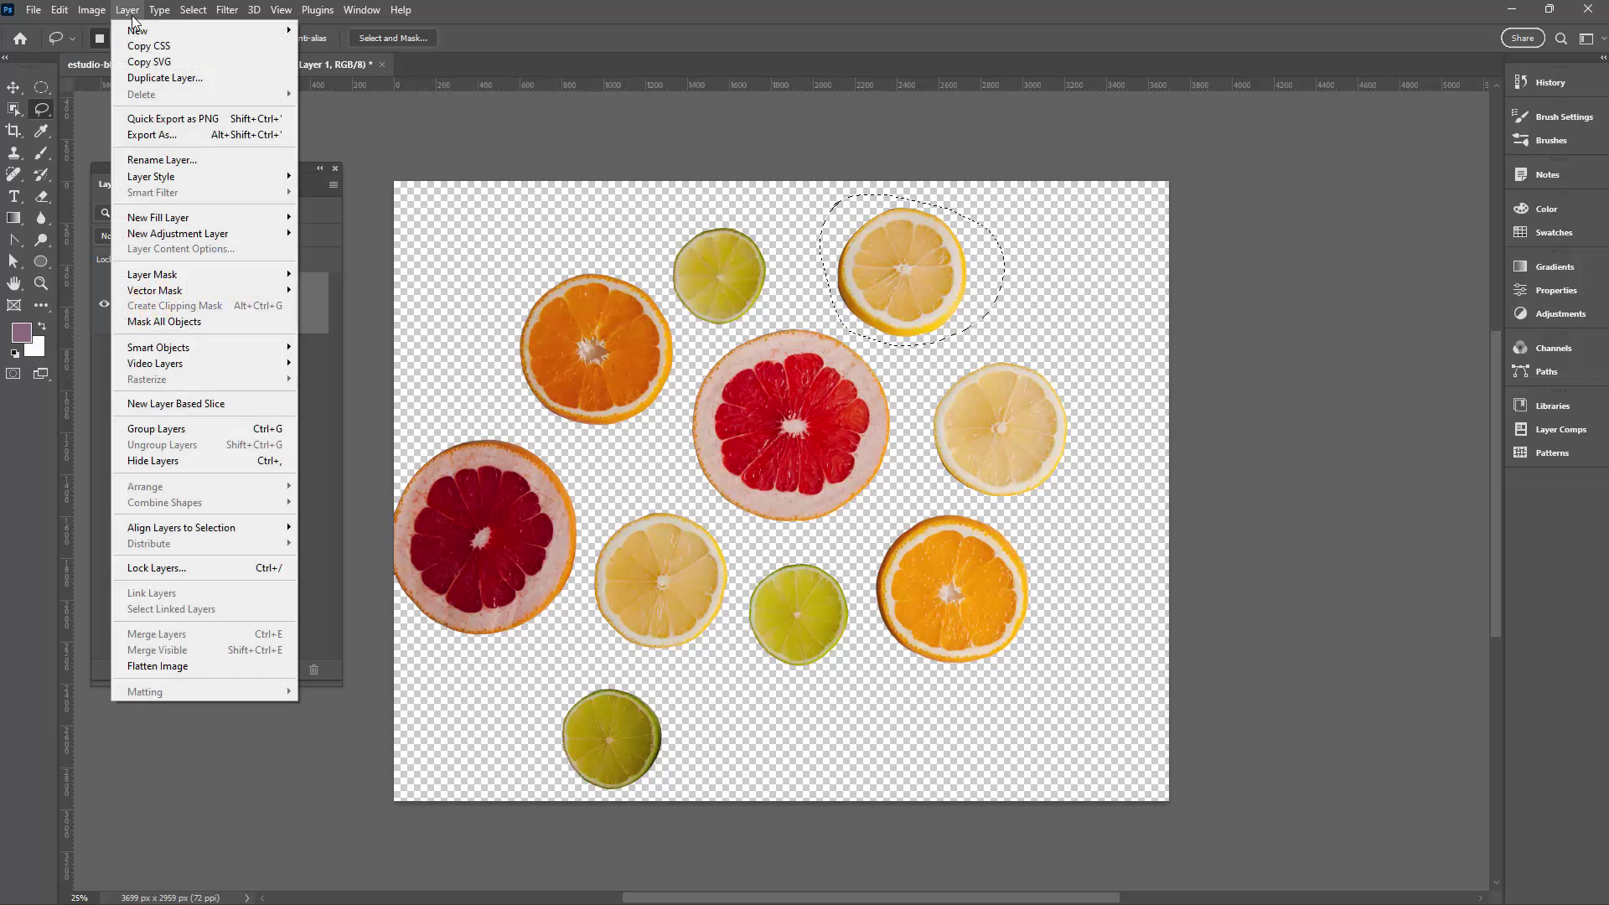
mouse_move(139, 33)
click(339, 198)
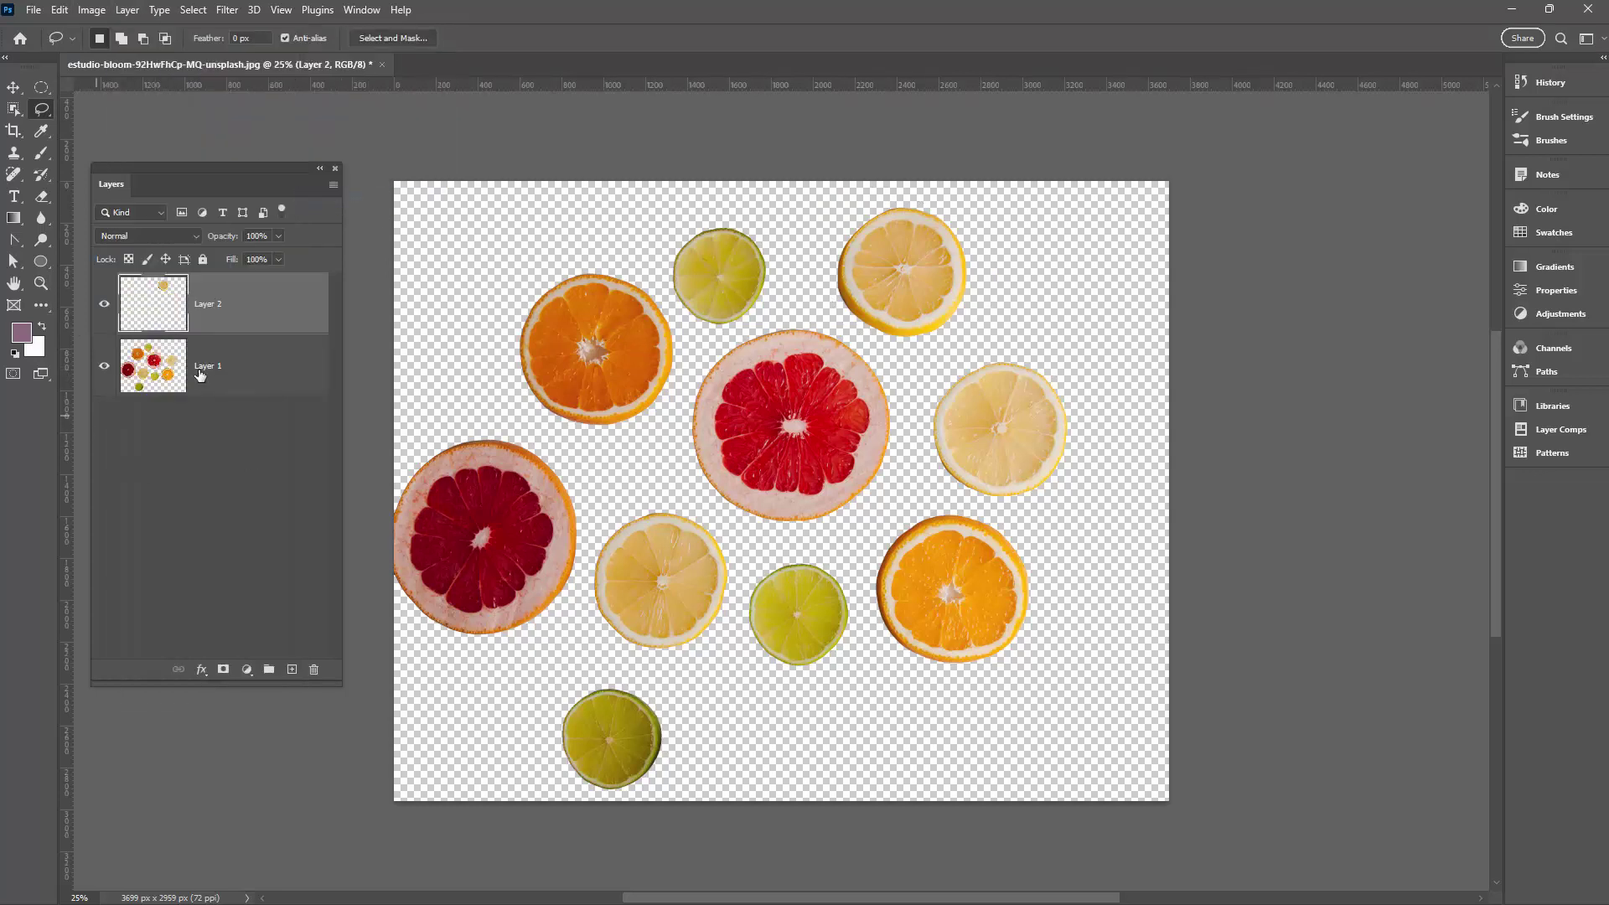
click(141, 347)
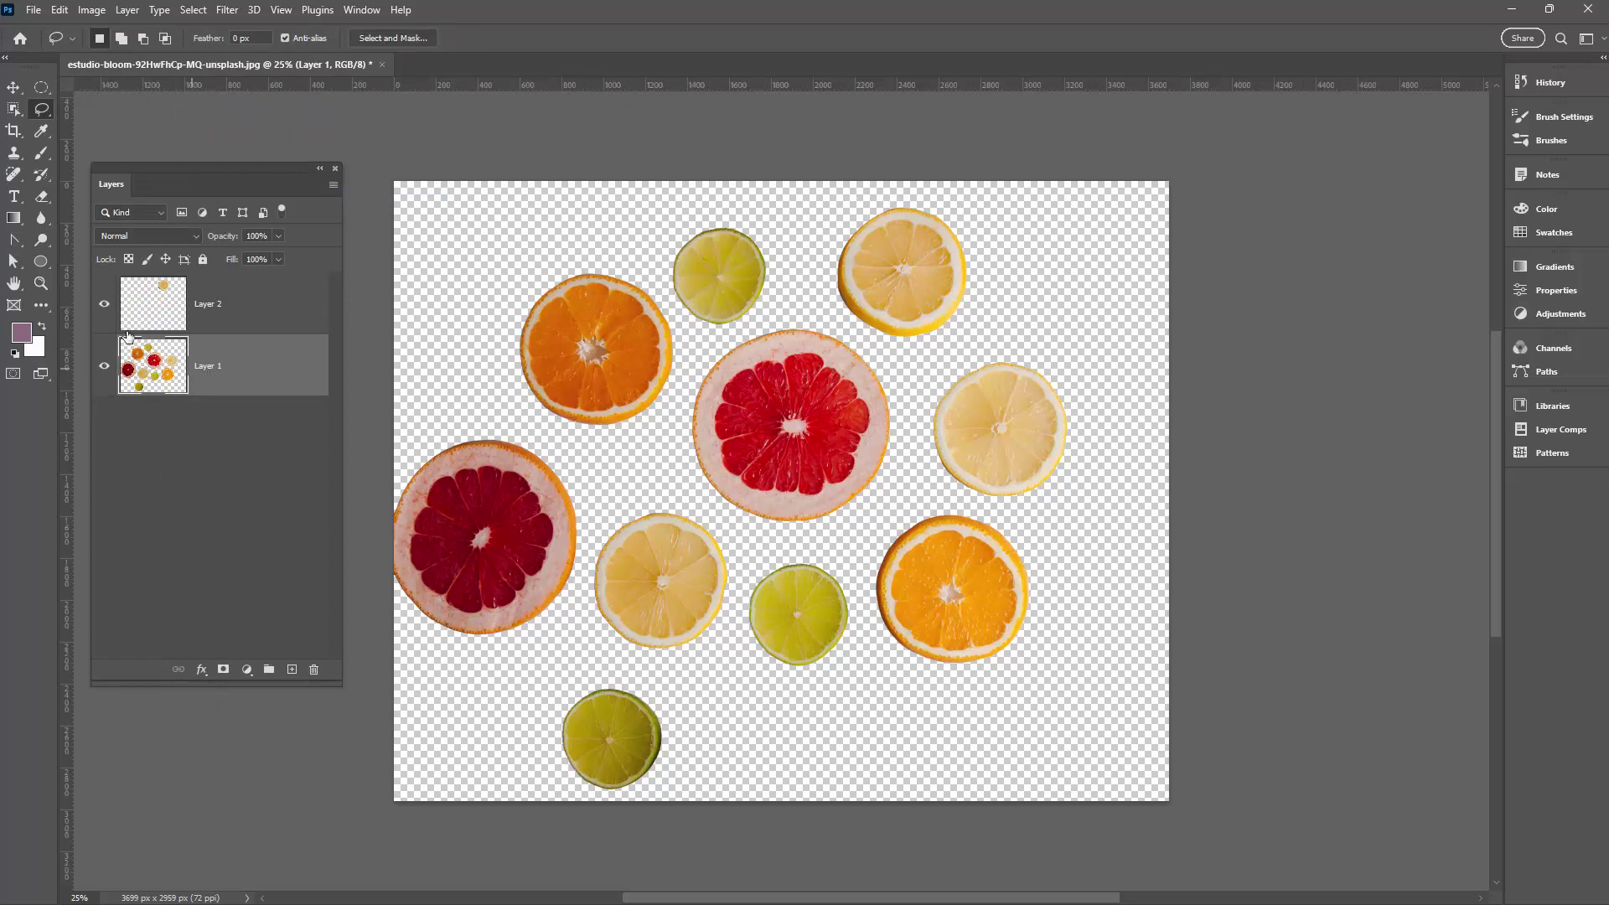
click(104, 305)
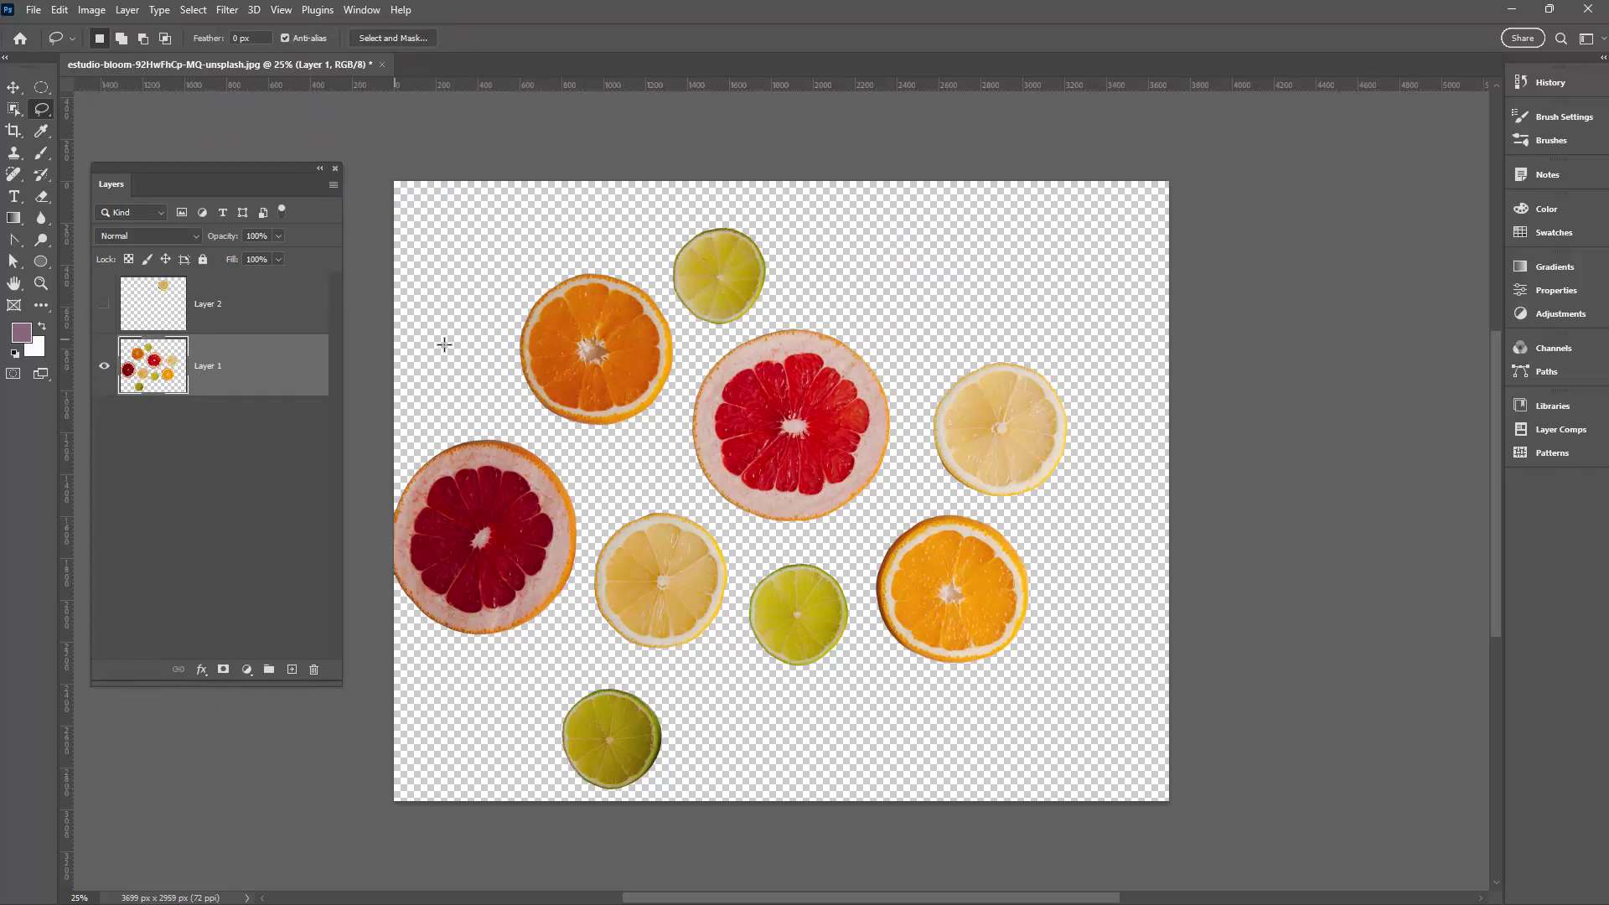
- Lasso the orange slice above and left of the central grapefruit, cut it to its own layer and hide that layer
drag(523, 394, 571, 437)
mouse_move(663, 293)
mouse_down()
mouse_move(573, 251)
mouse_move(521, 279)
mouse_up()
click(127, 10)
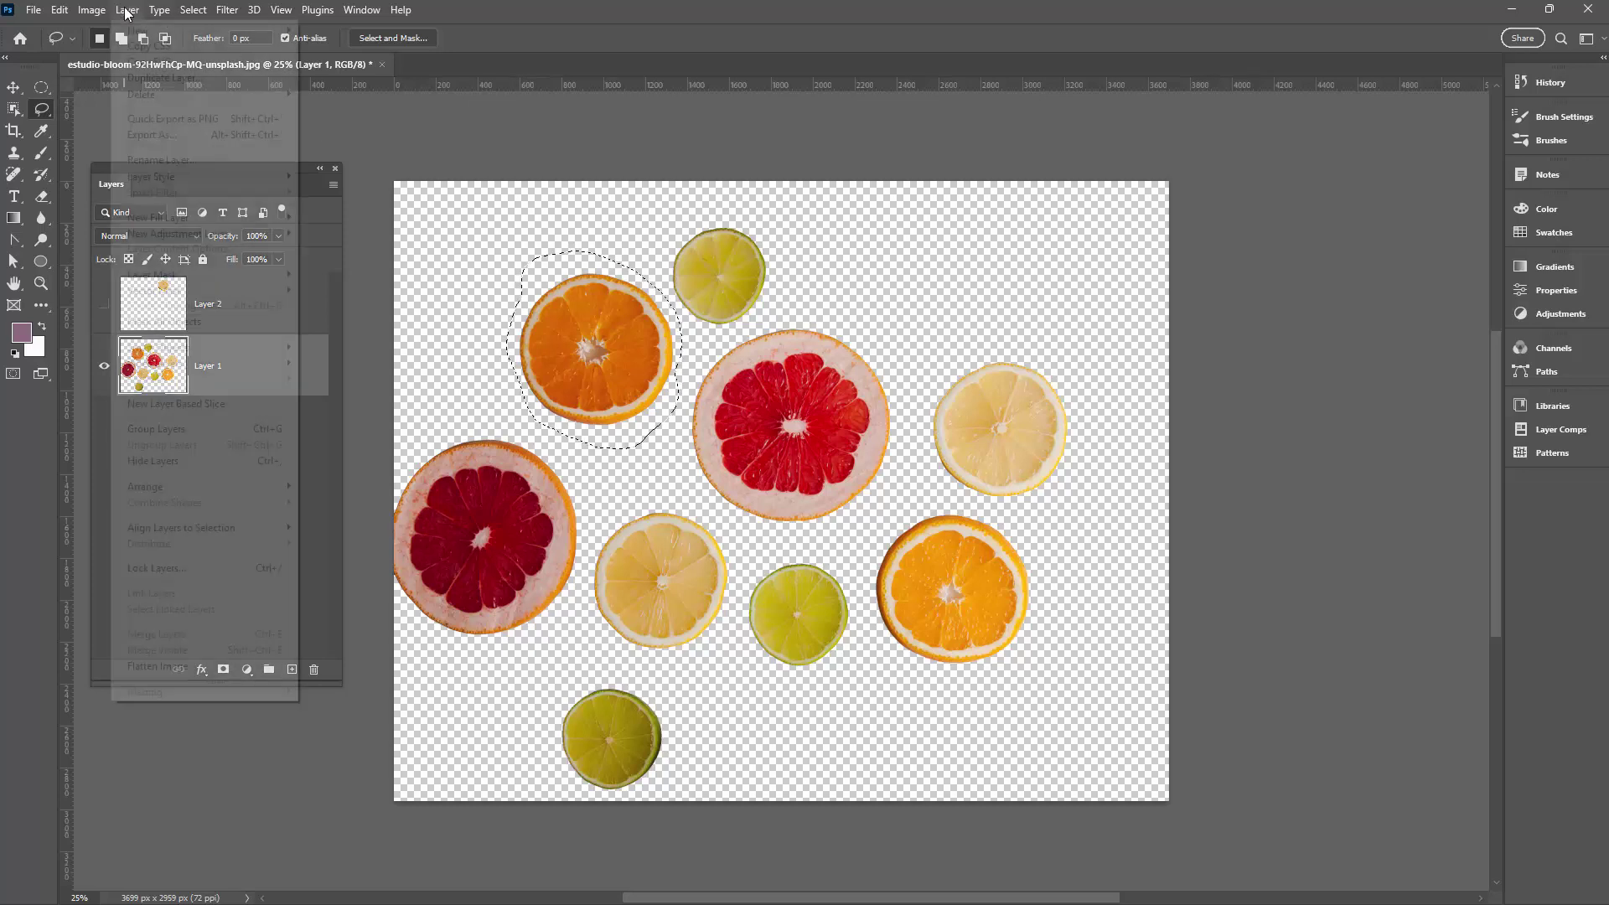
mouse_move(142, 32)
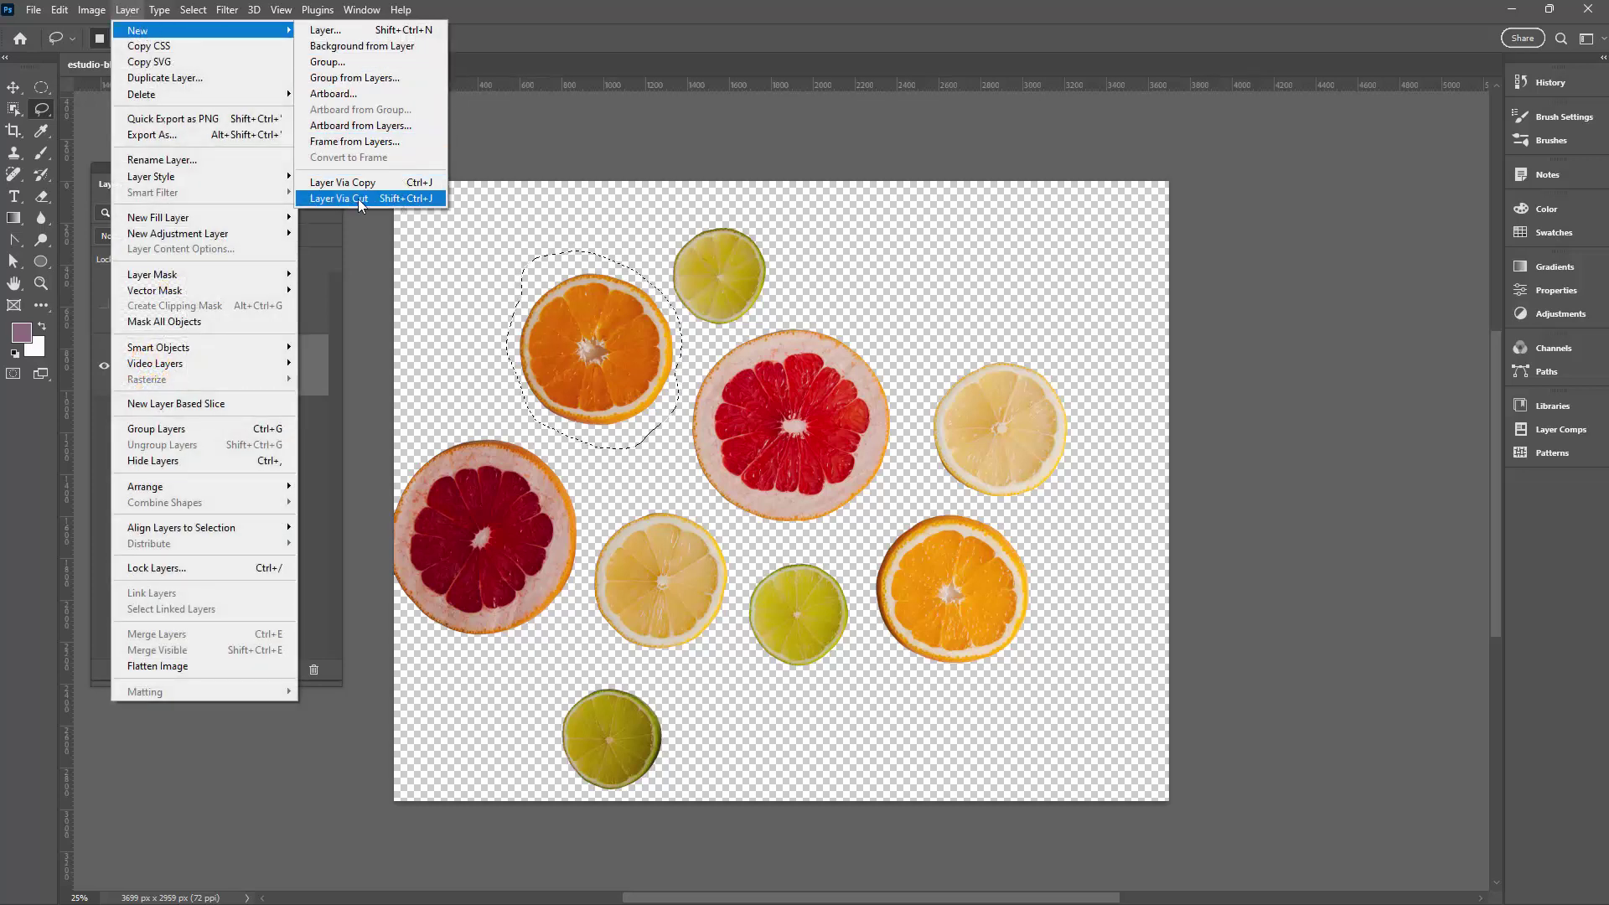
click(420, 198)
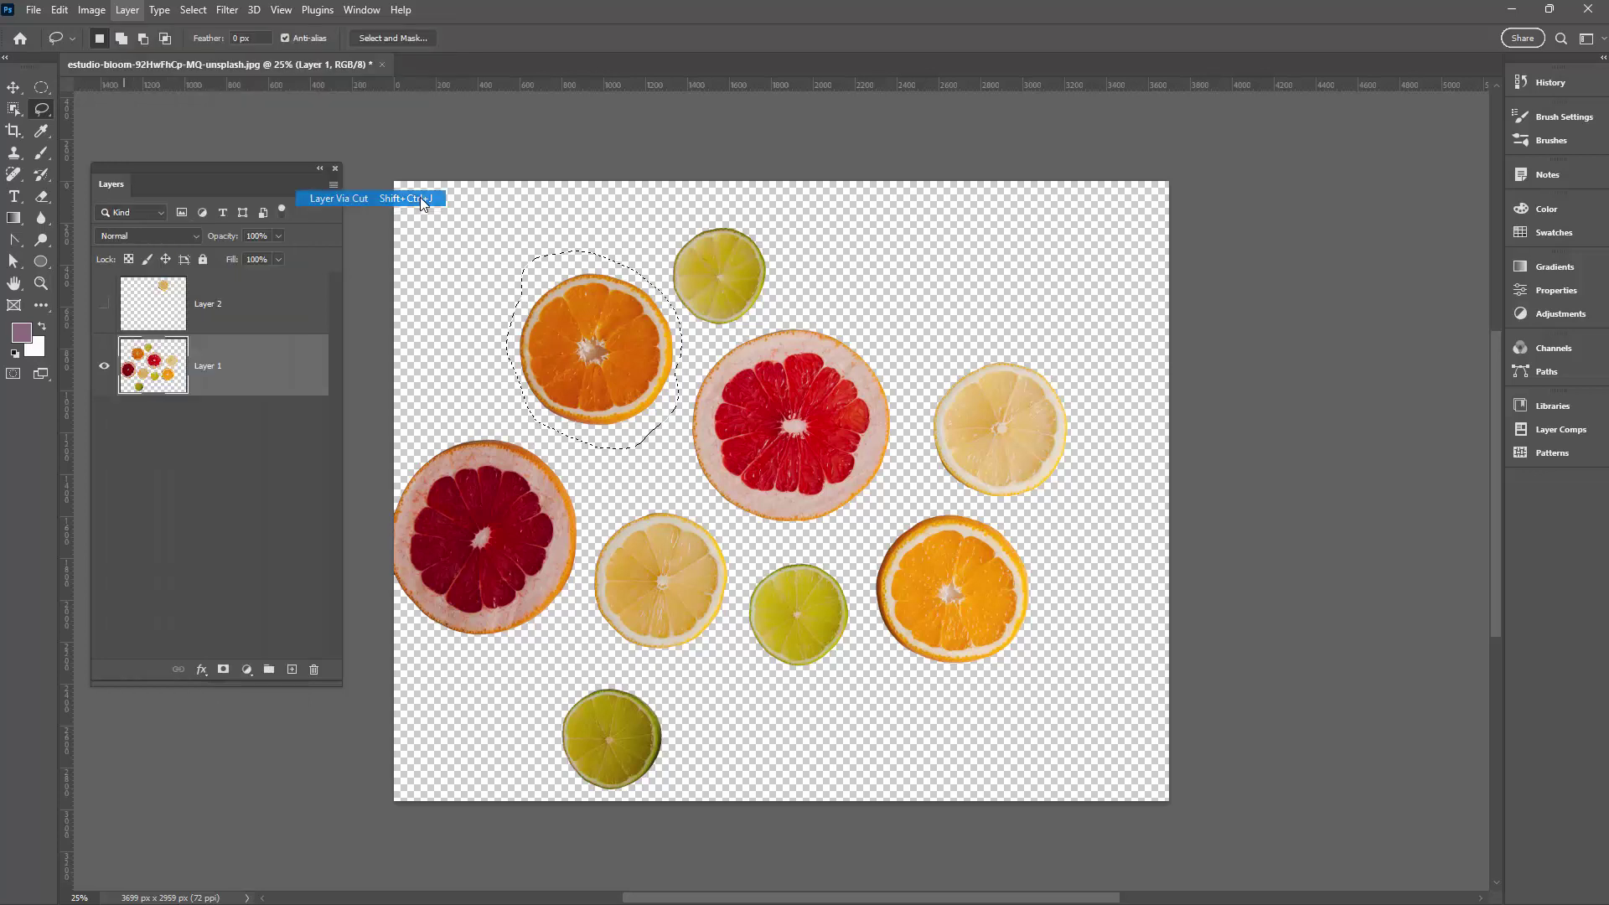
click(105, 366)
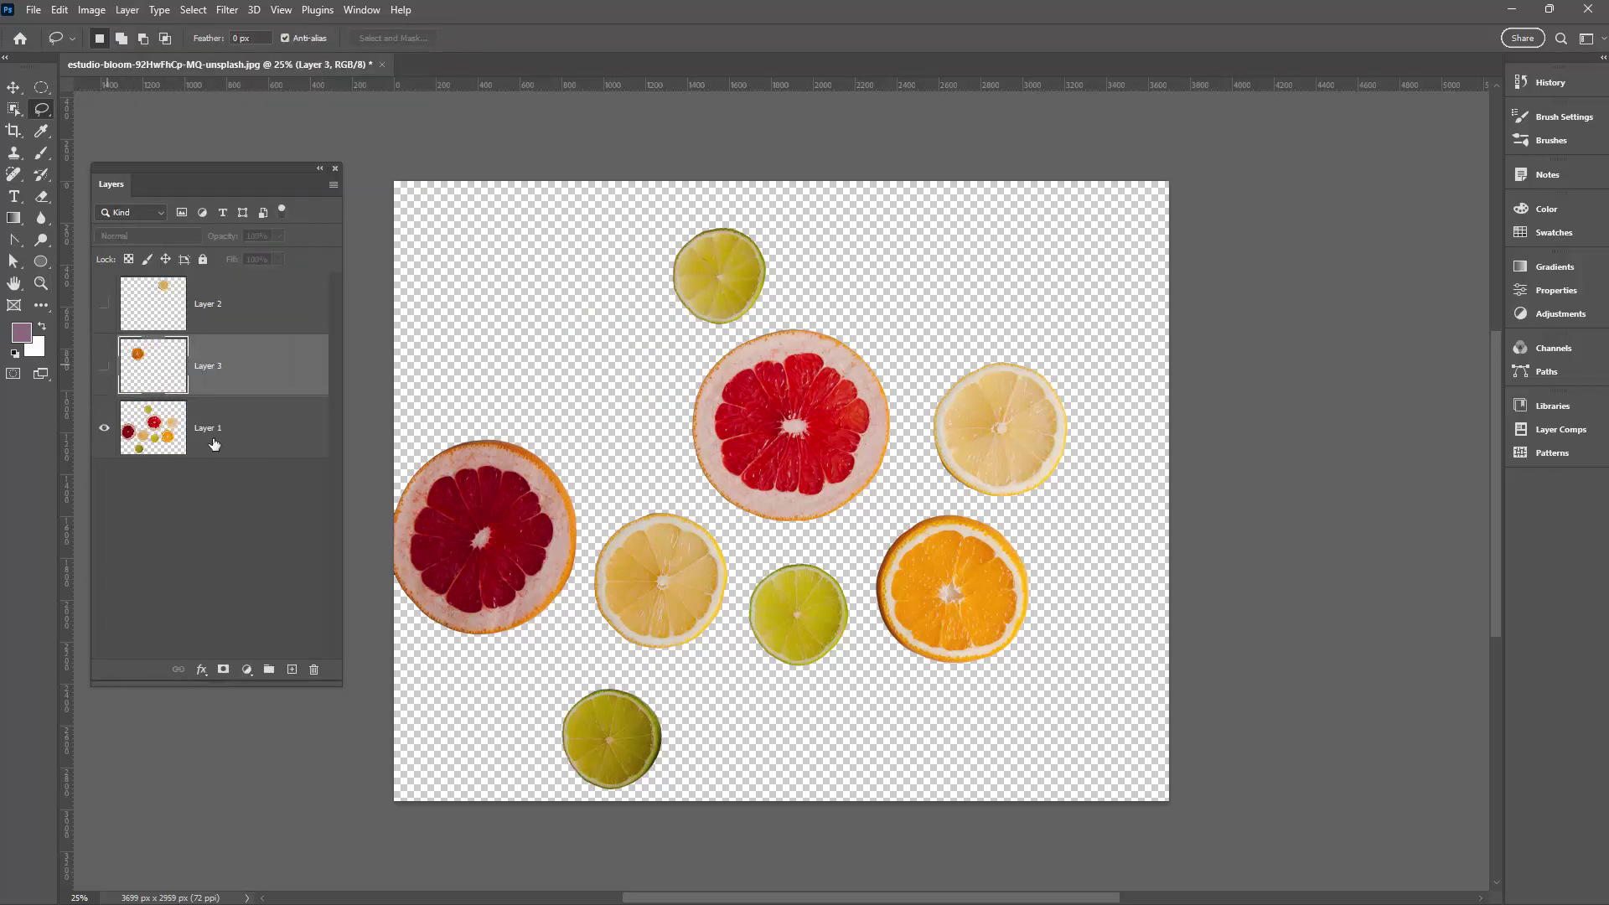
- Cut the lime slice above the central grapefruit from Layer 1 to its own layer and hide that layer
click(216, 437)
mouse_move(687, 209)
mouse_down()
mouse_move(790, 305)
mouse_move(639, 225)
mouse_up()
key(ctrl+shift+j)
click(105, 427)
- Select the lowest lime slice on Layer 1 with the Elliptical Marquee, cut it to its own layer and hide that layer
click(216, 489)
key(m)
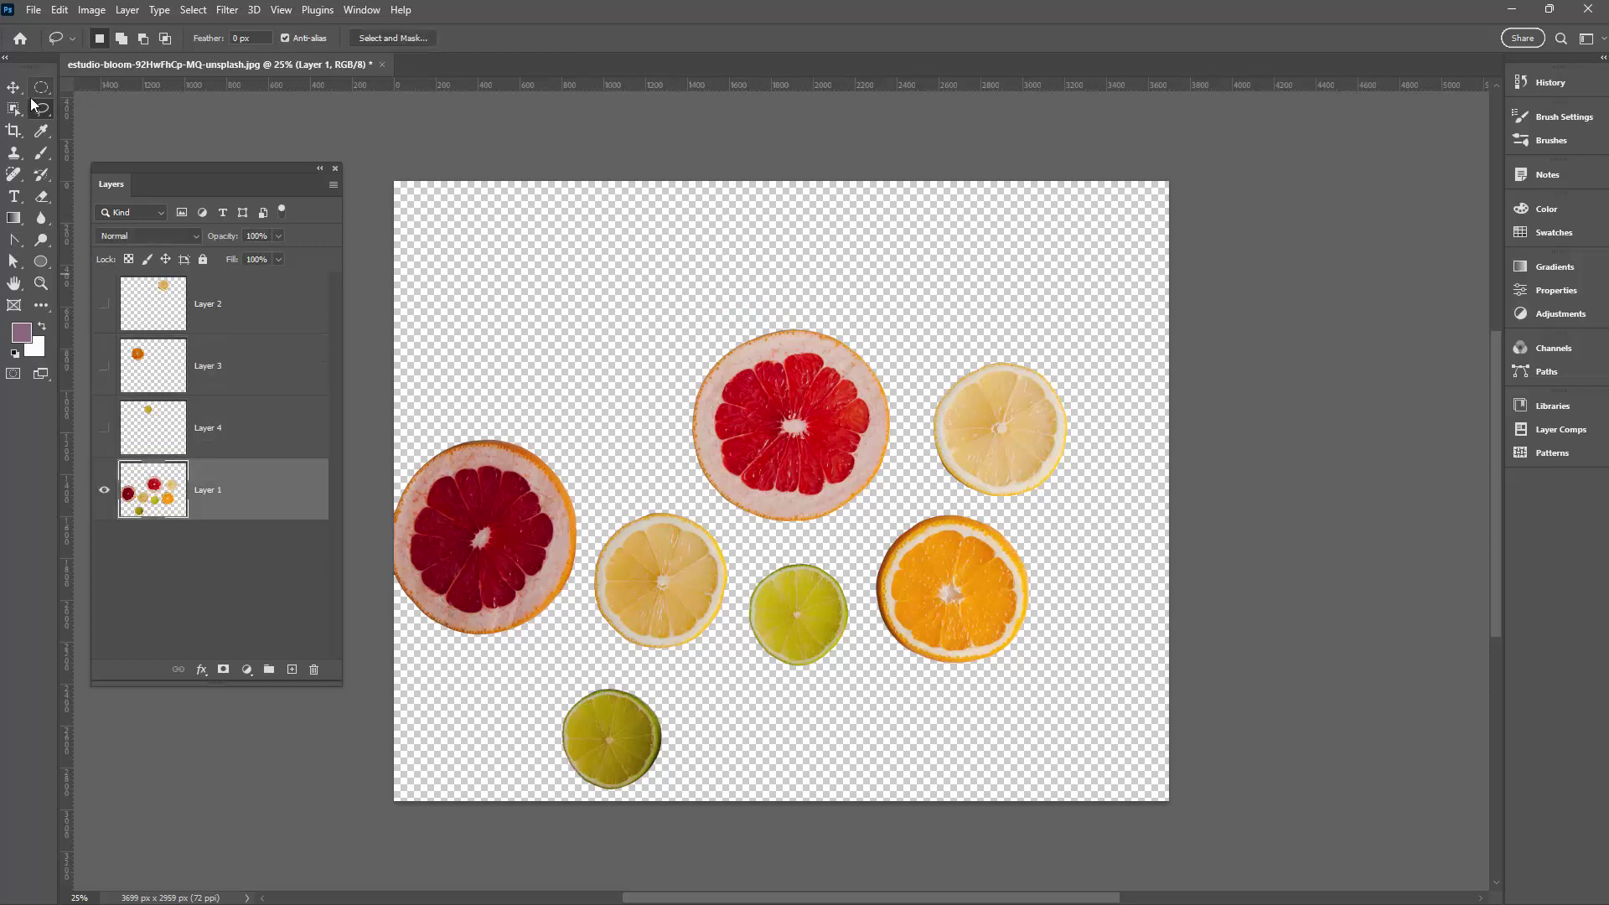
drag(538, 679, 688, 800)
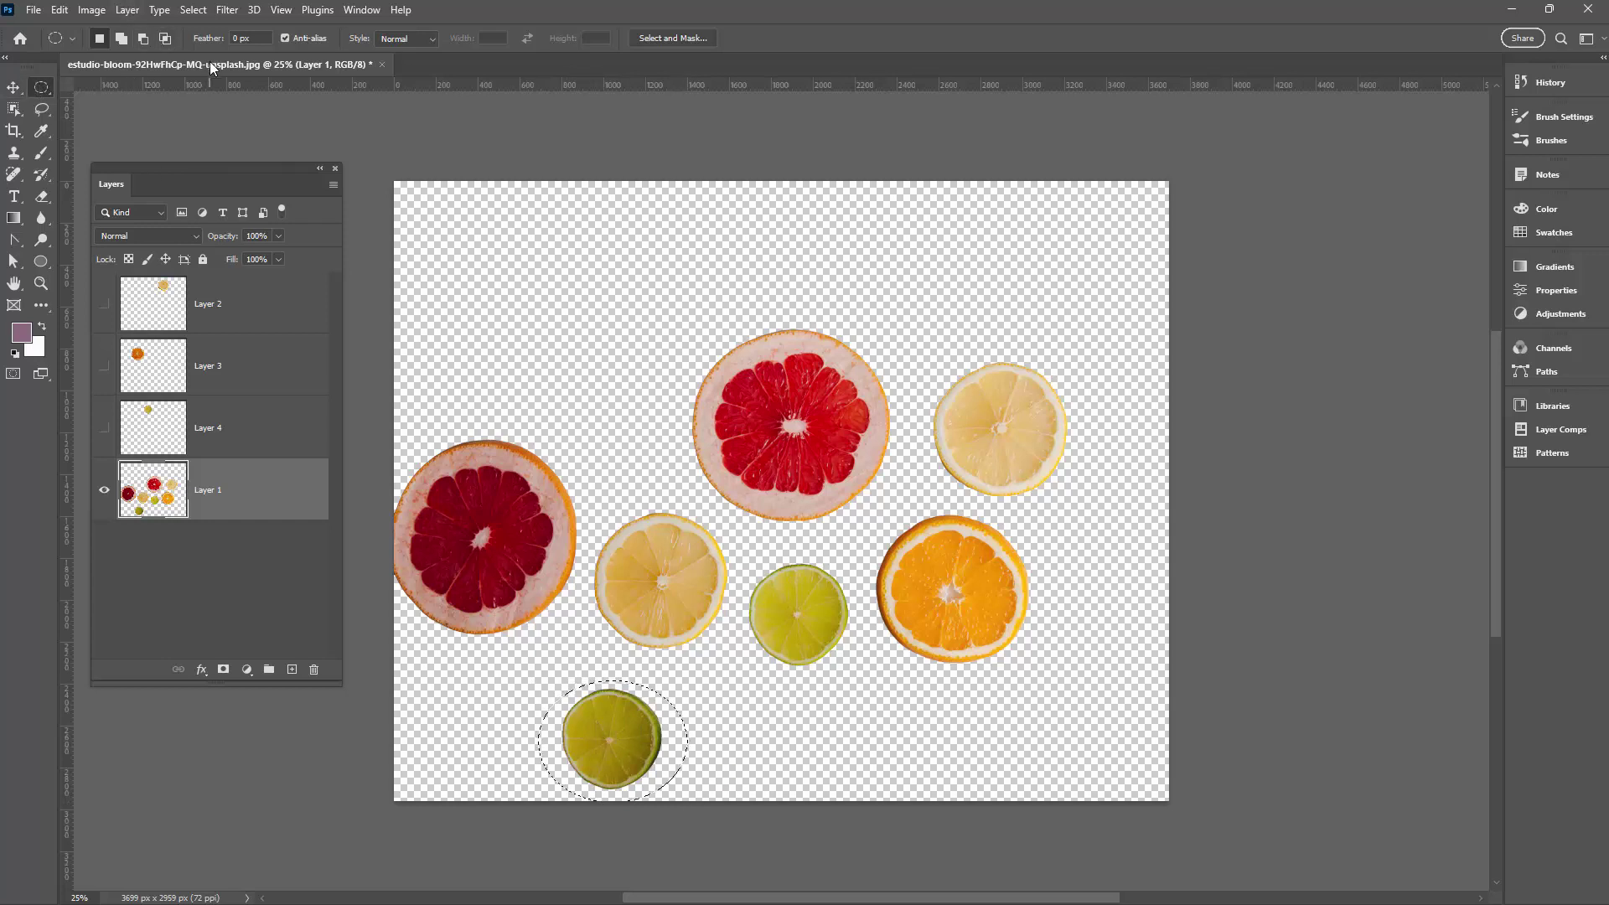
key(ctrl+shift+j)
click(104, 490)
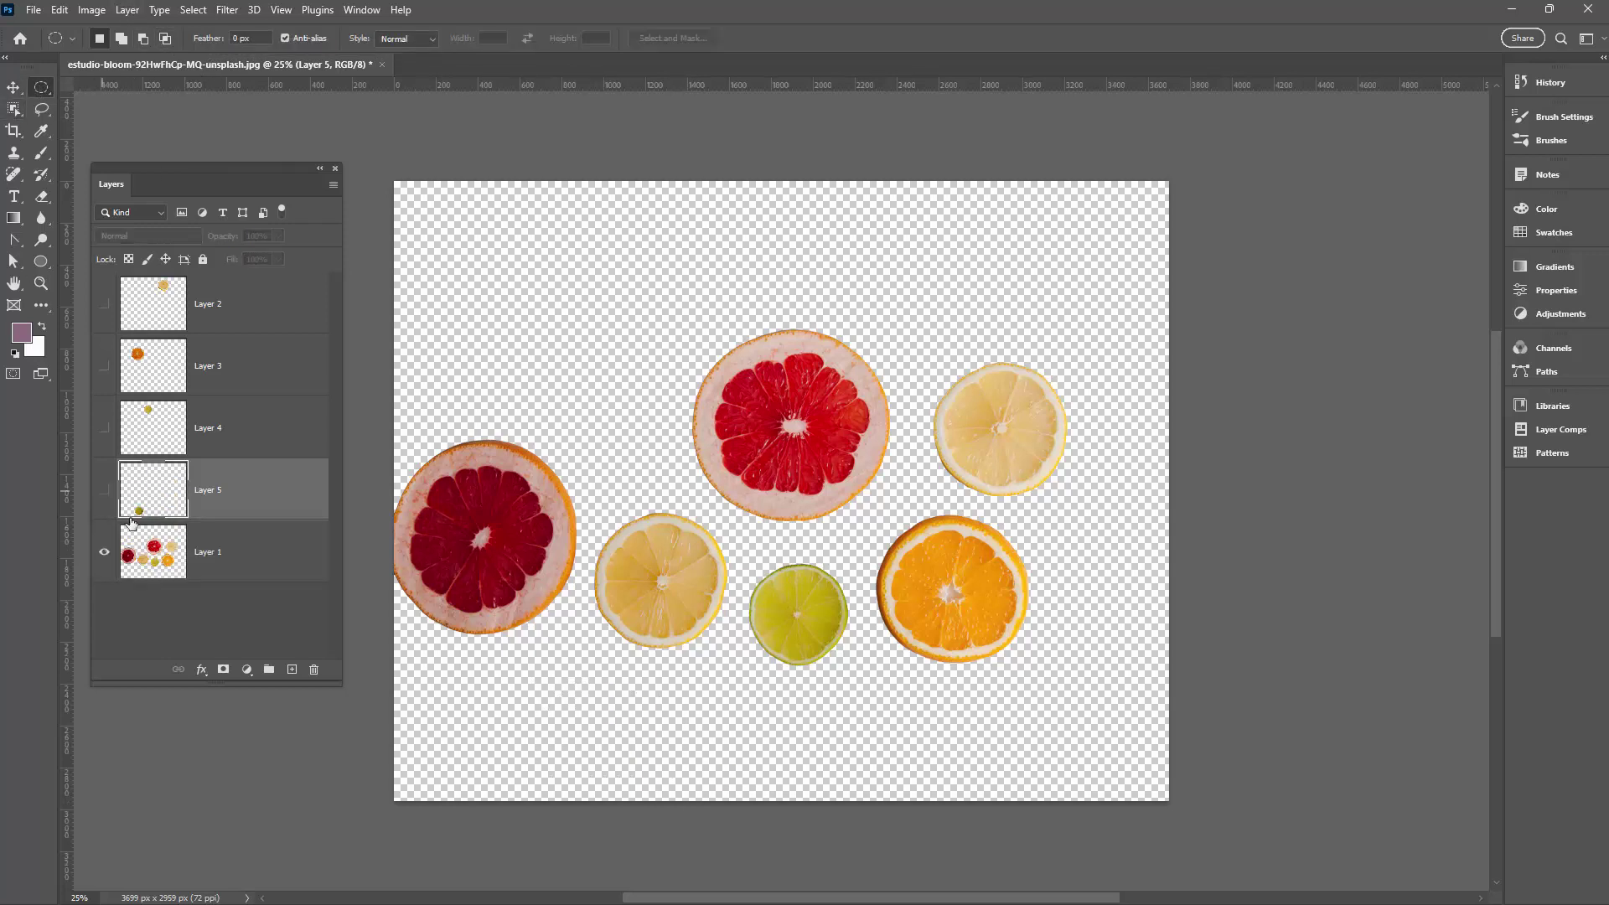
- Cut the lemon slice to the right of the central grapefruit from Layer 1 to its own layer and hide that layer
click(229, 553)
drag(929, 352, 1084, 506)
key(shift+ctrl+j)
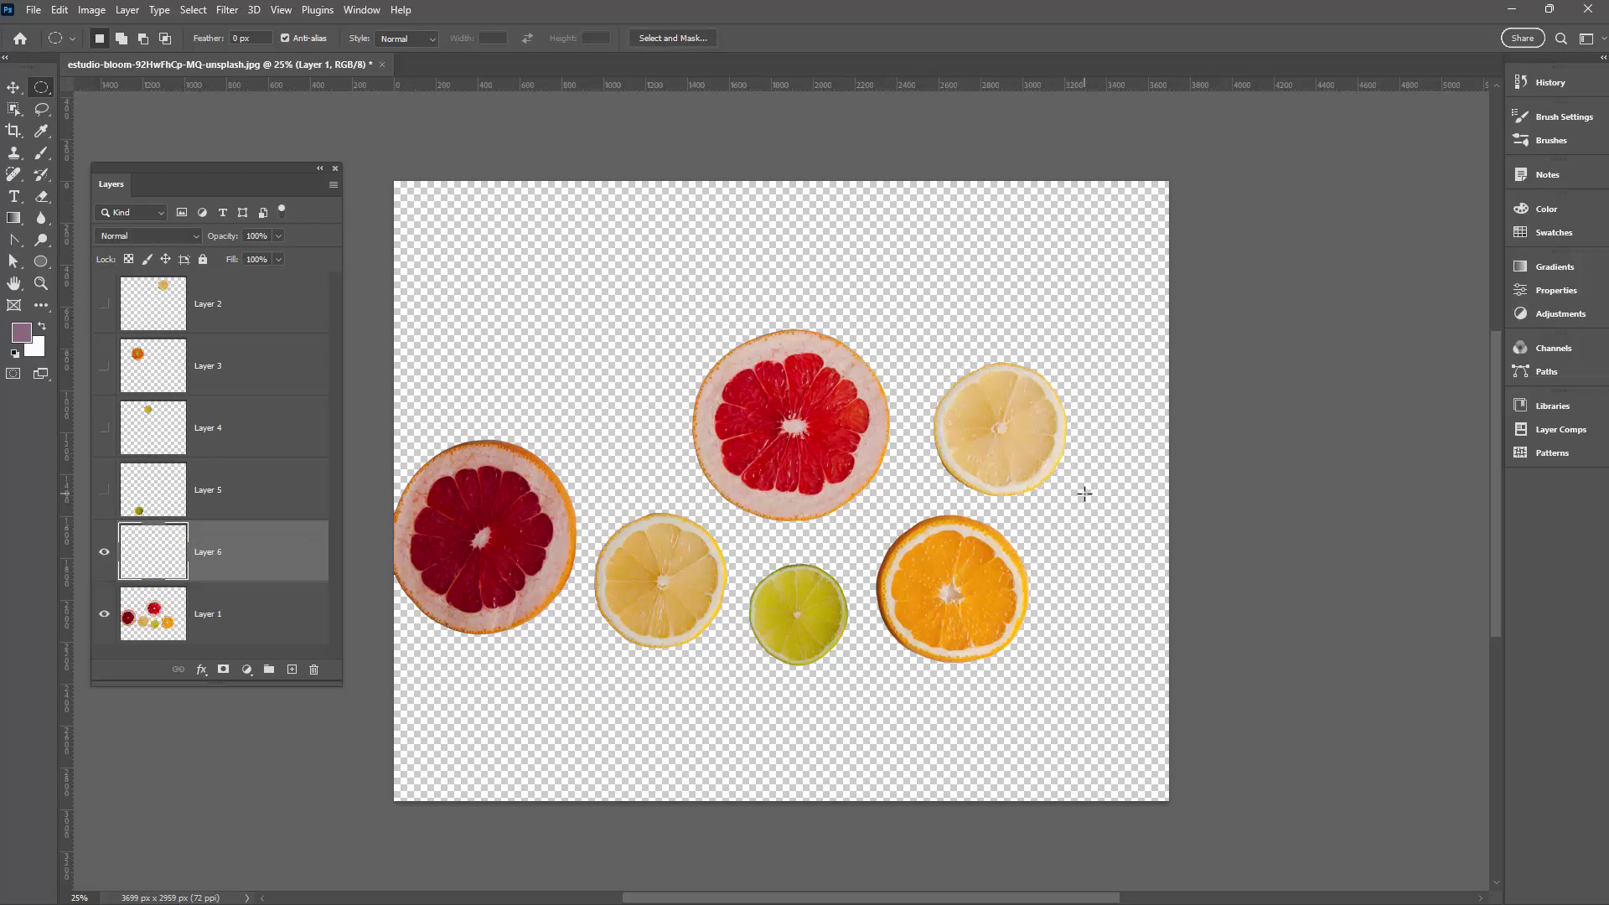
click(103, 552)
- Cut the remaining orange slice below and right of the central grapefruit from Layer 1 to its own layer and hide that layer
click(210, 605)
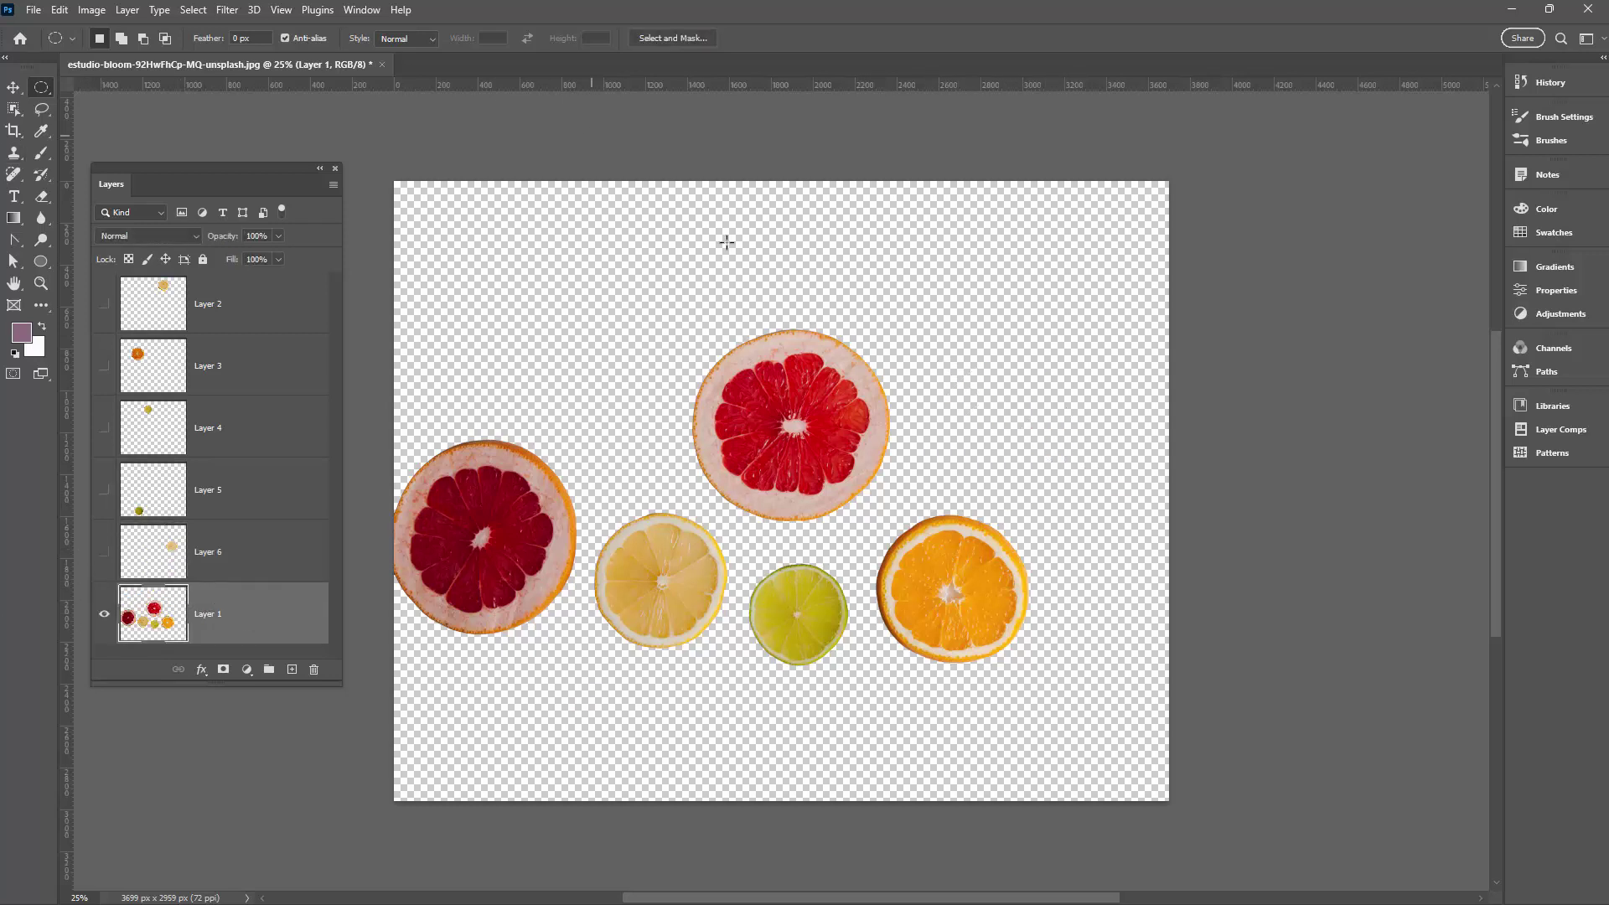
drag(869, 507, 1039, 666)
key(shift+ctrl+j)
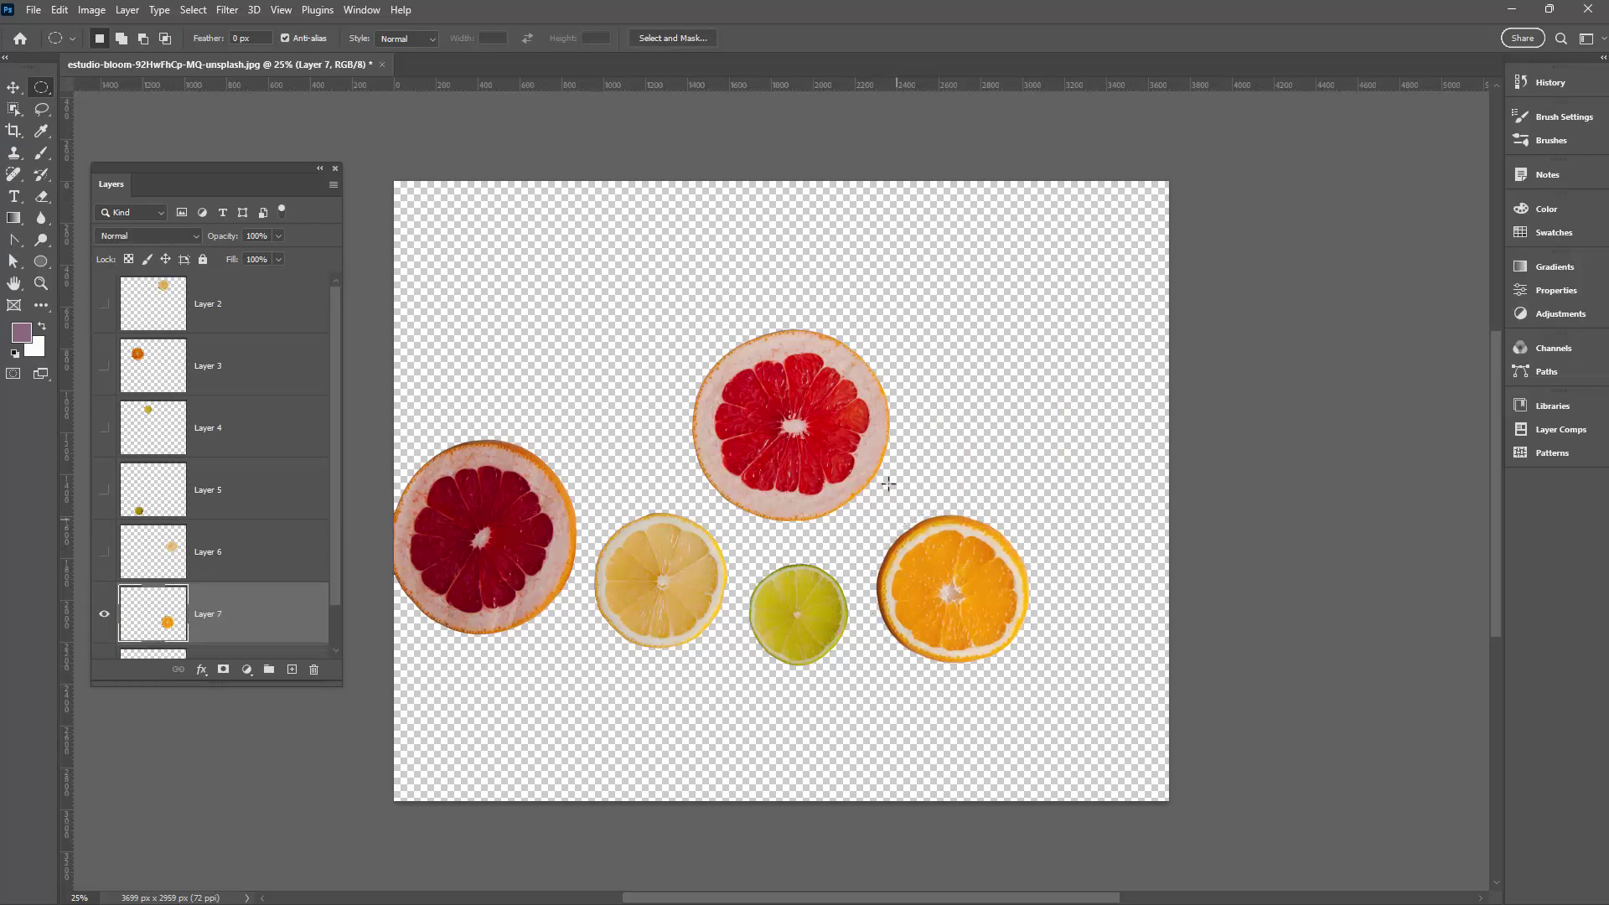
click(104, 613)
- Cut the lime slice directly below the central grapefruit from Layer 1 to its own layer and hide that layer
scroll(104, 613, down, 1)
click(219, 627)
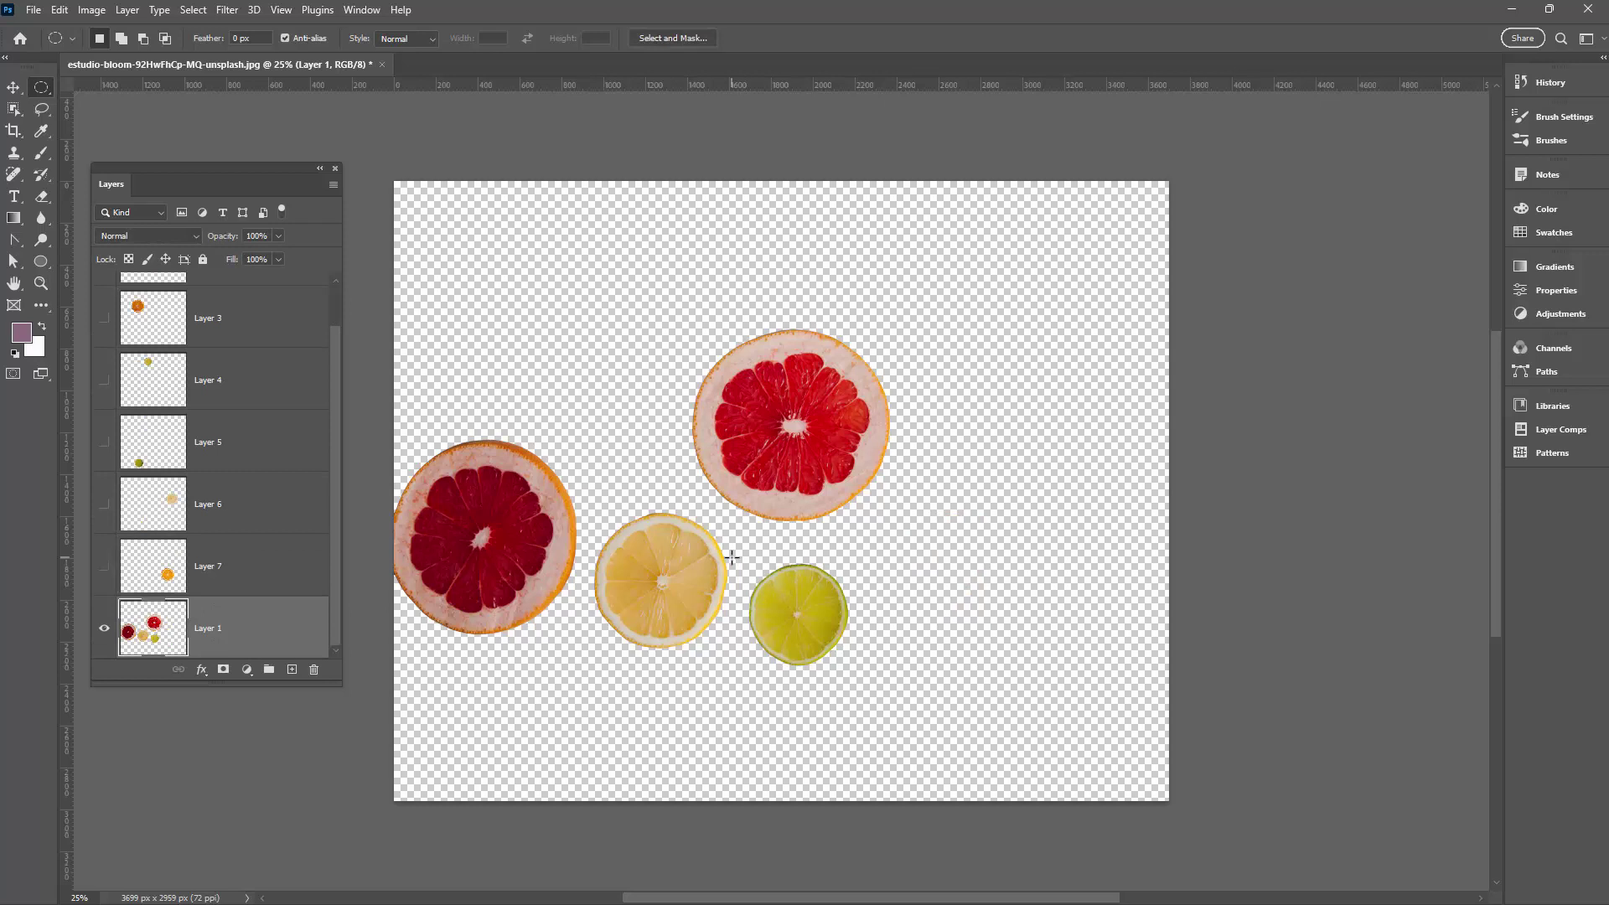
drag(739, 560, 858, 673)
key(shift+ctrl+j)
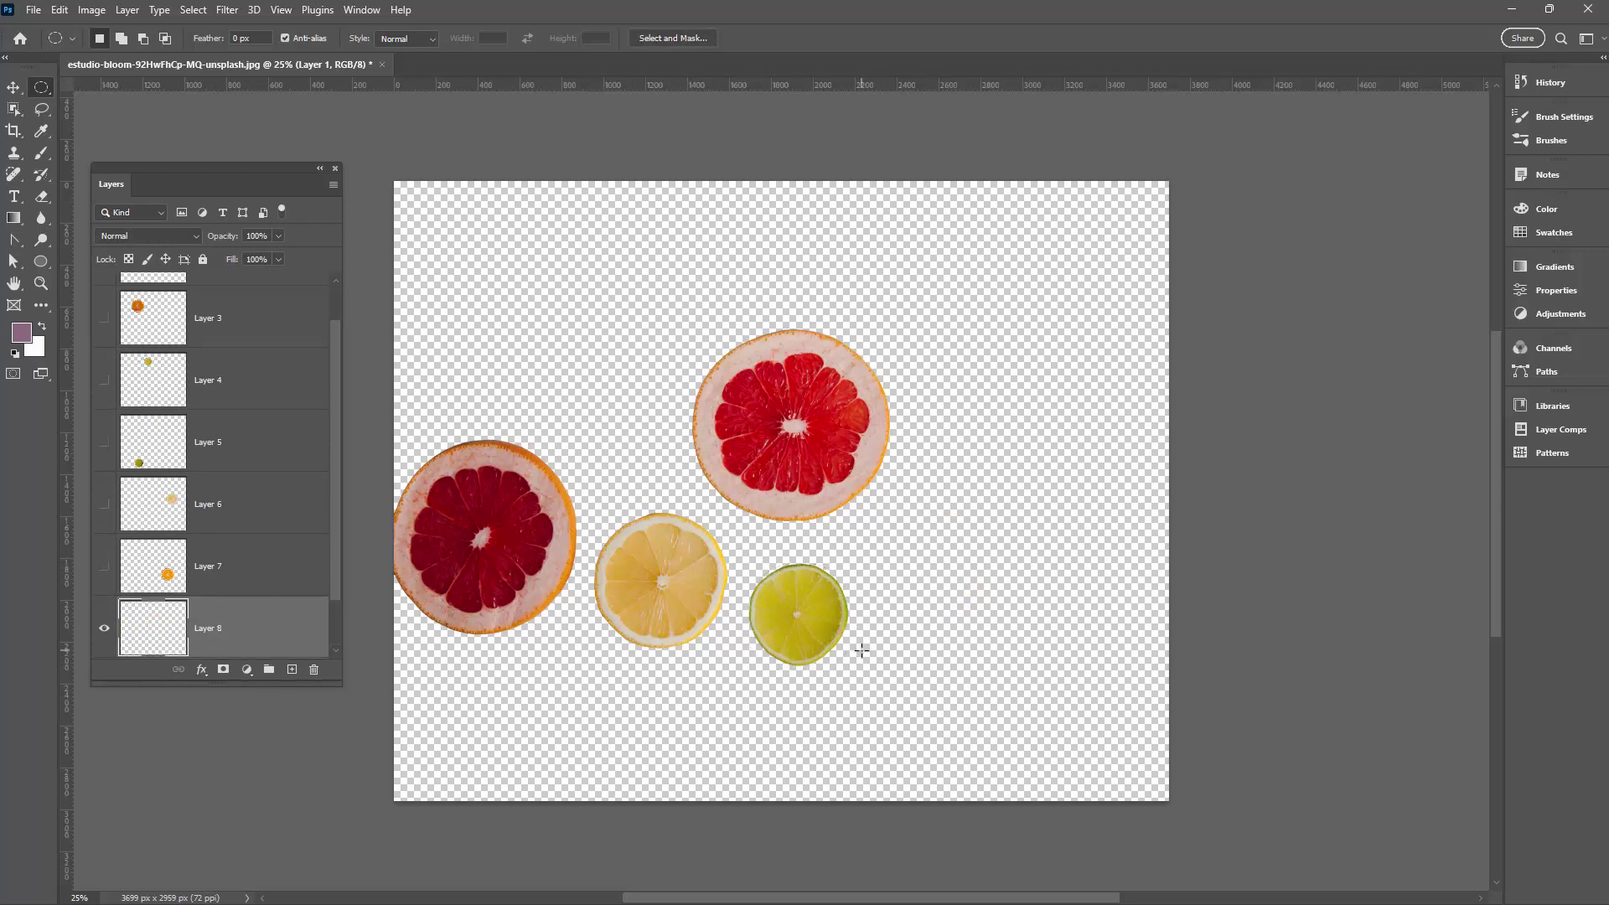
click(104, 628)
- Cut the large central grapefruit slice from Layer 1 to its own layer and hide that layer
scroll(212, 635, down, 1)
click(212, 635)
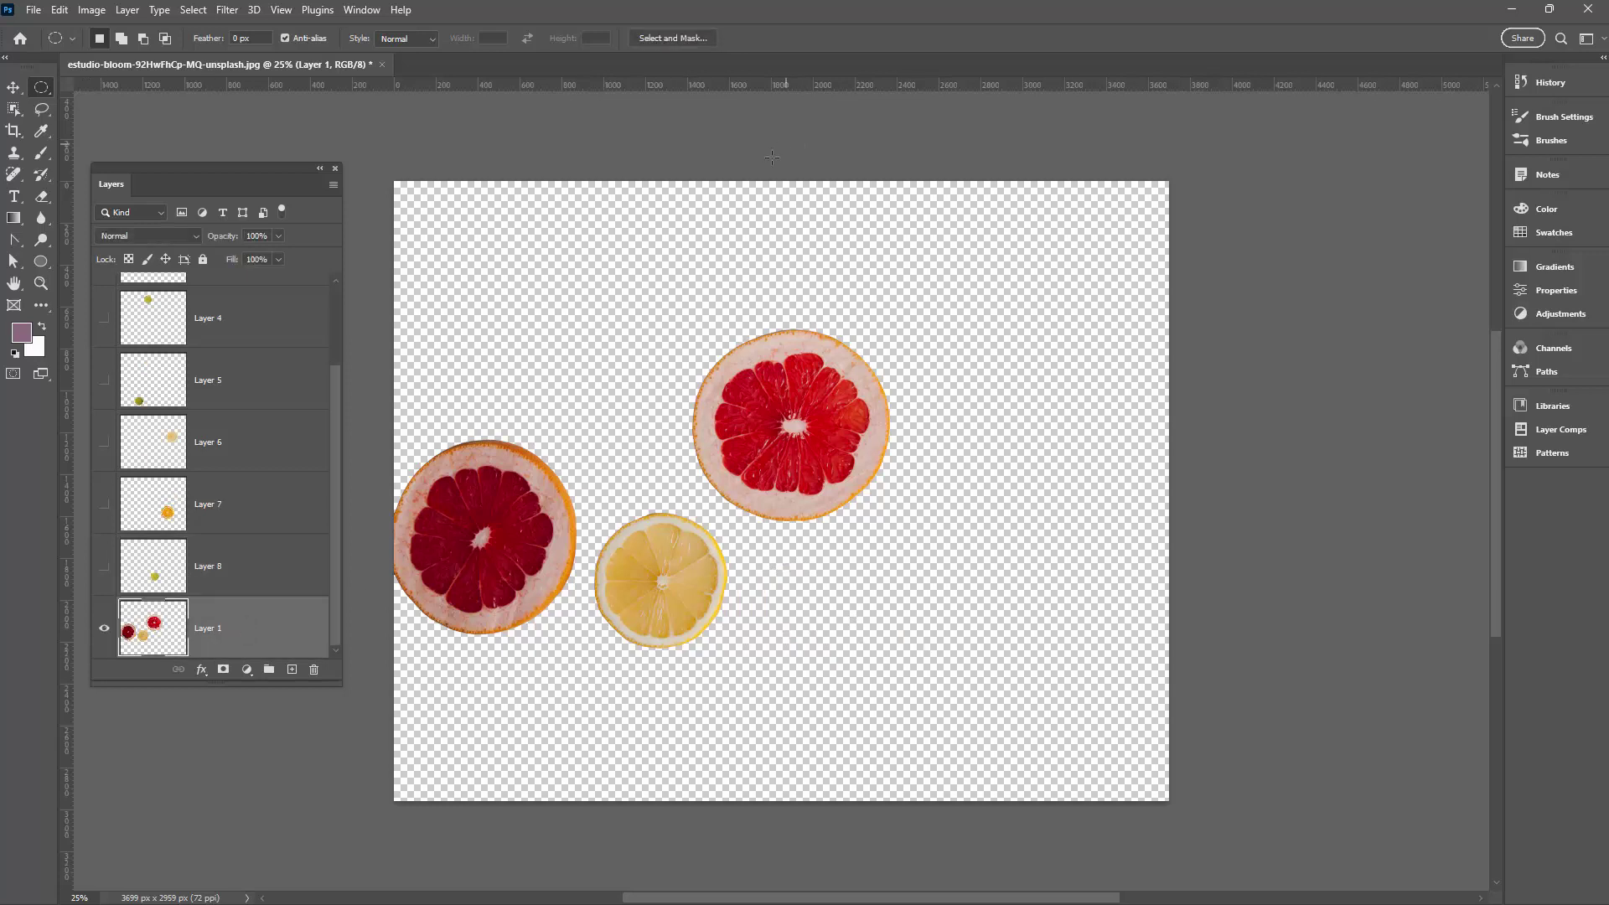
drag(683, 316, 899, 531)
key(shift+ctrl+j)
click(105, 630)
- Cut the last lemon slice, beside the dark red grapefruit, from Layer 1 to its own layer and hide that layer
scroll(167, 586, down, 1)
click(226, 632)
drag(579, 506, 744, 658)
key(shift+ctrl+j)
click(104, 628)
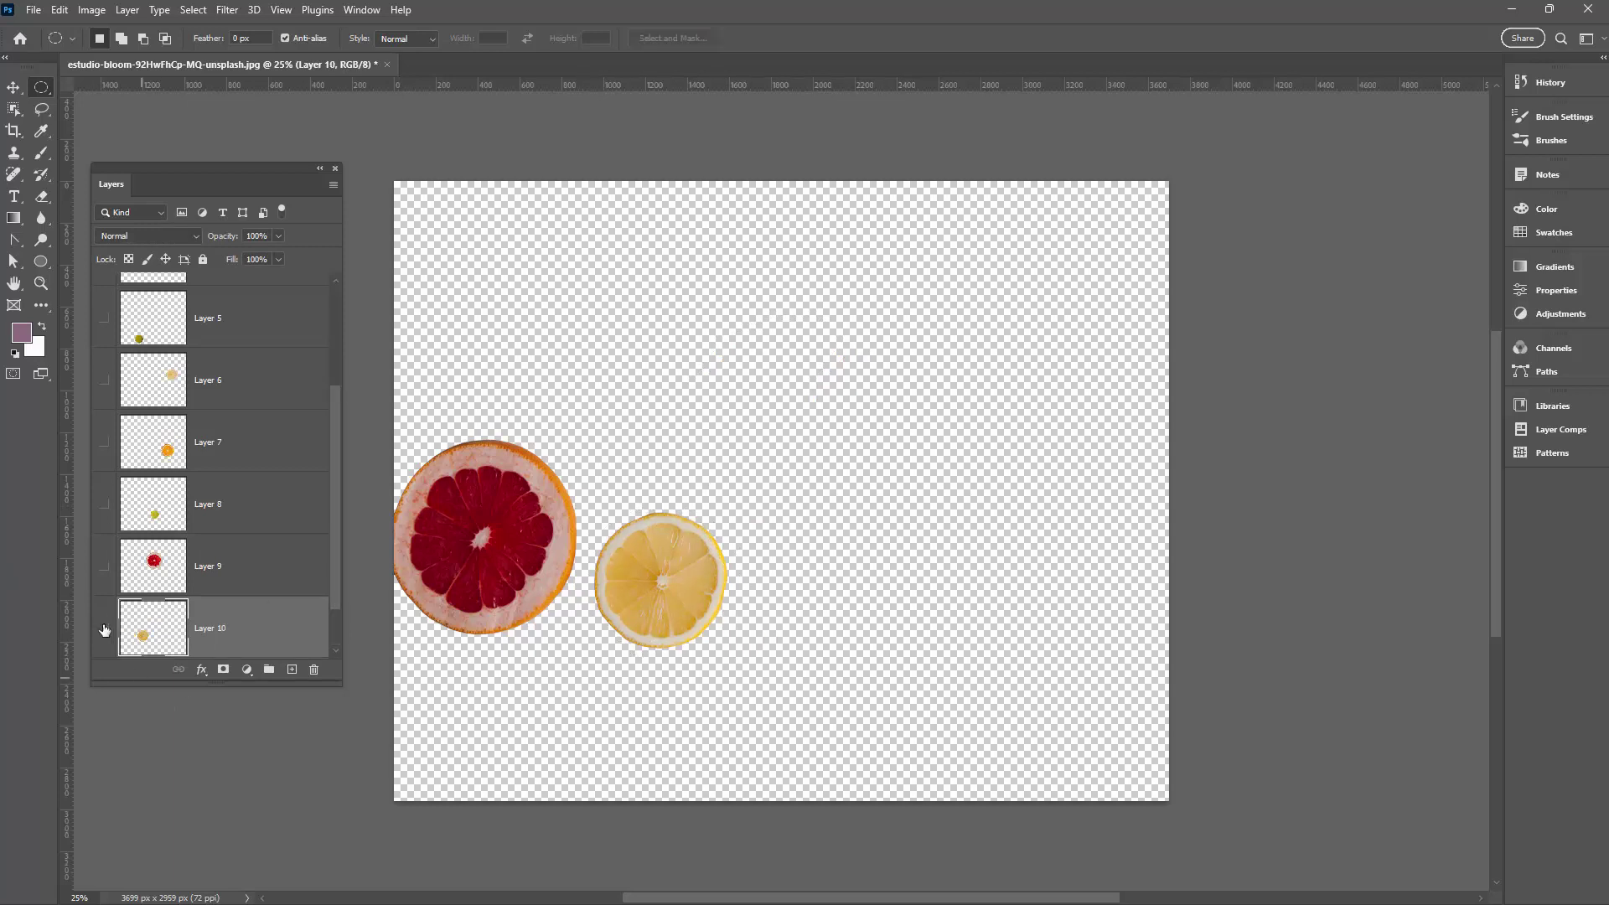
- Select the dark red grapefruit slice with an elliptical marquee and move it on Layer 1 away from the canvas's left edge
drag(589, 426, 356, 666)
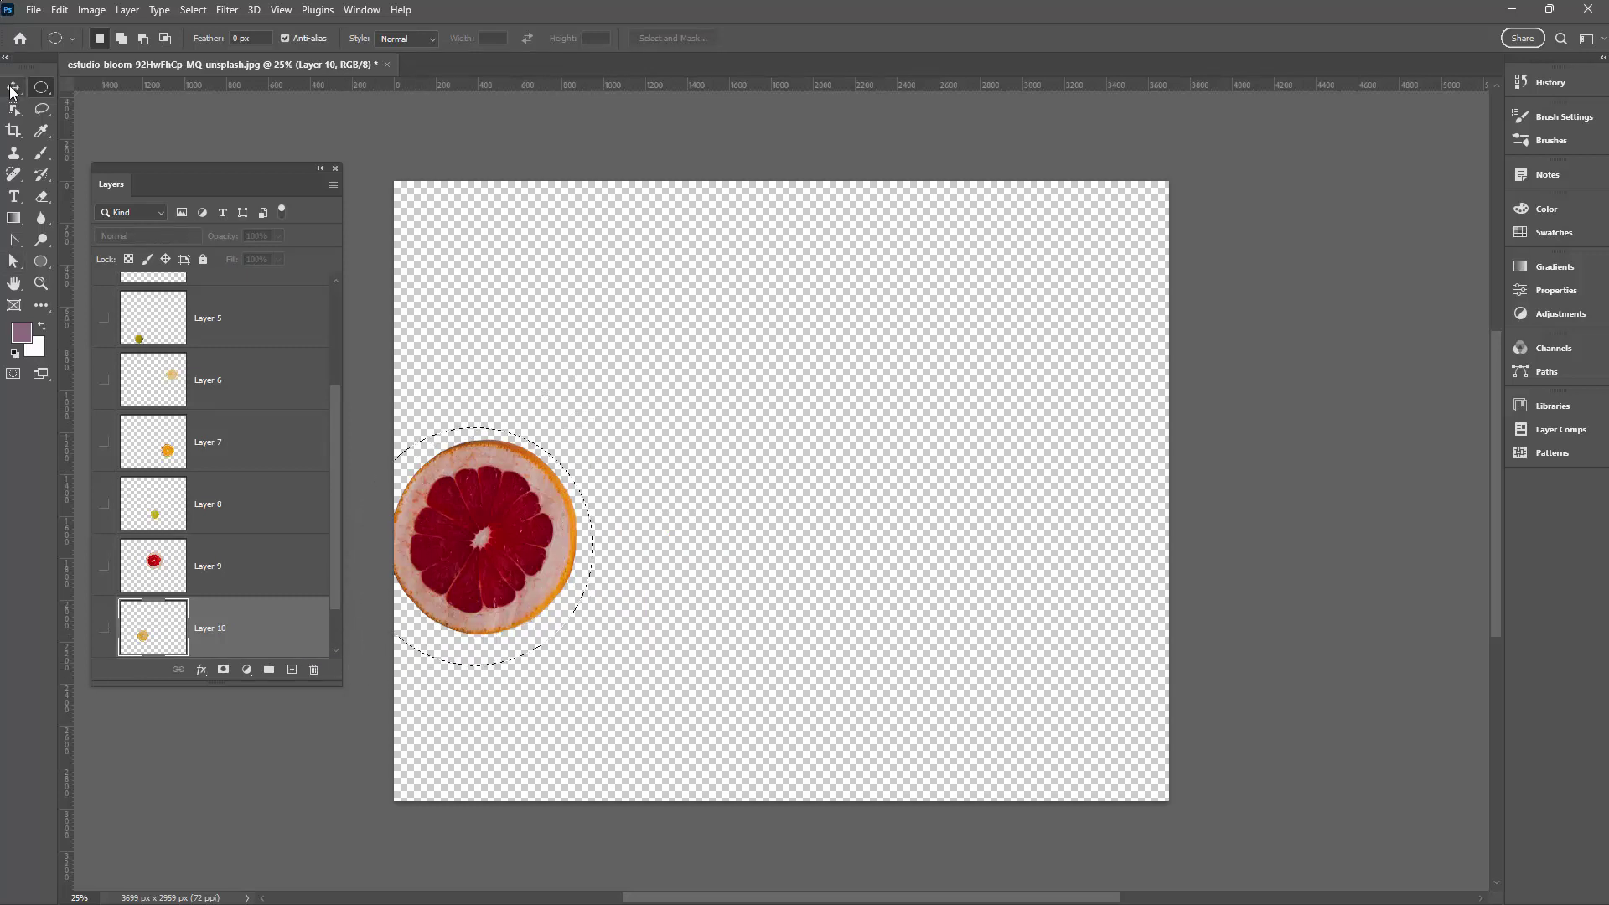
click(12, 88)
drag(487, 545, 550, 535)
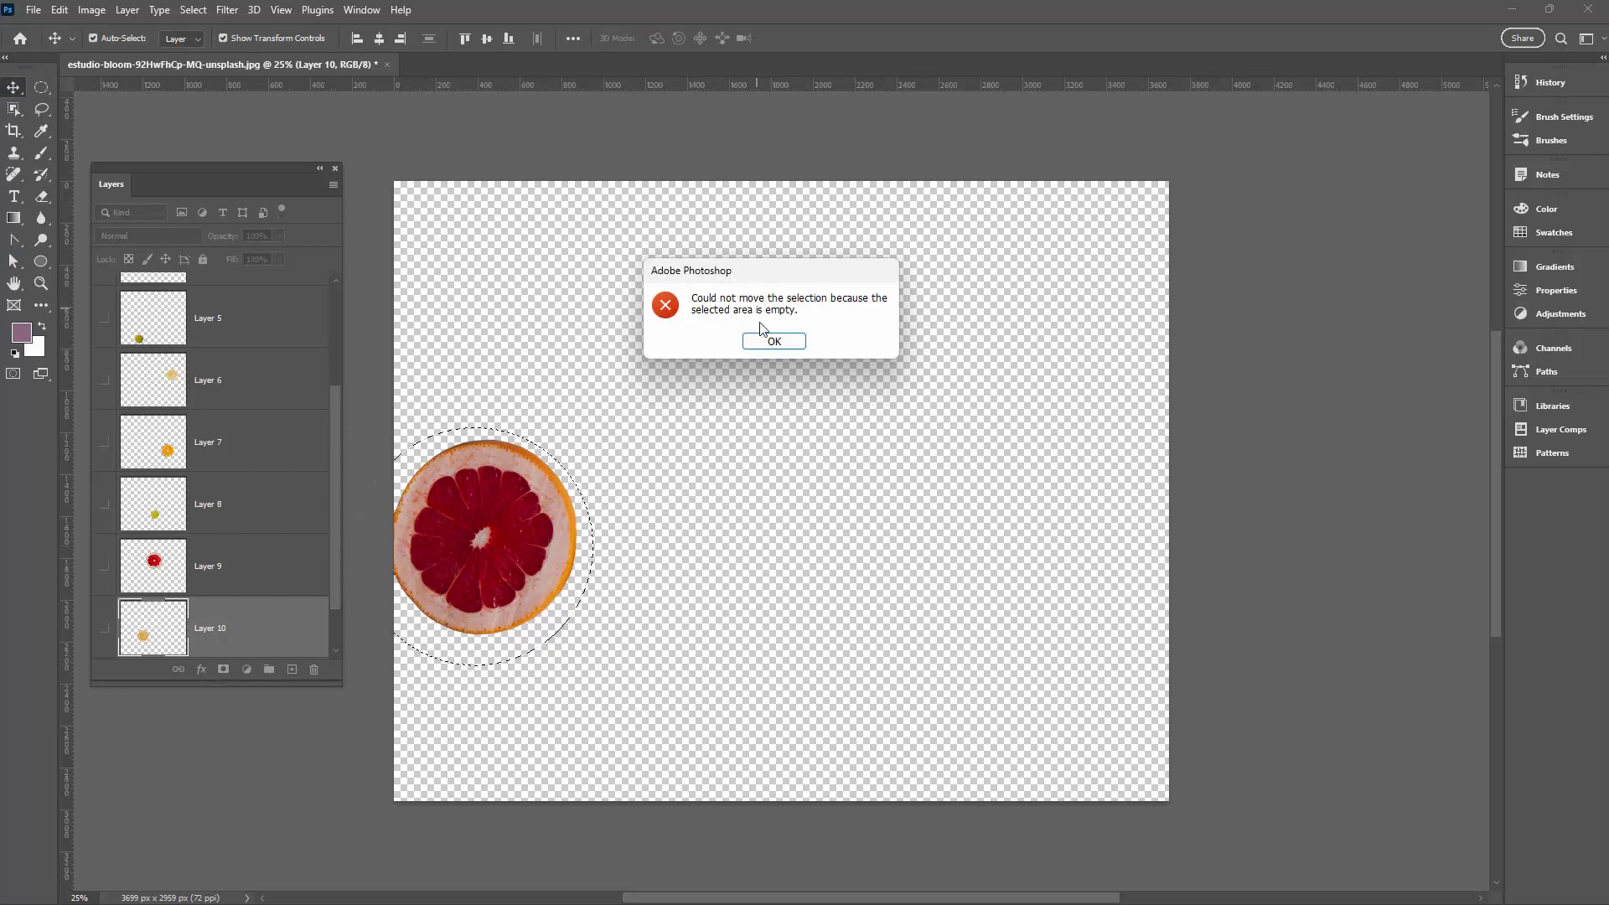
key(Return)
drag(228, 663, 268, 660)
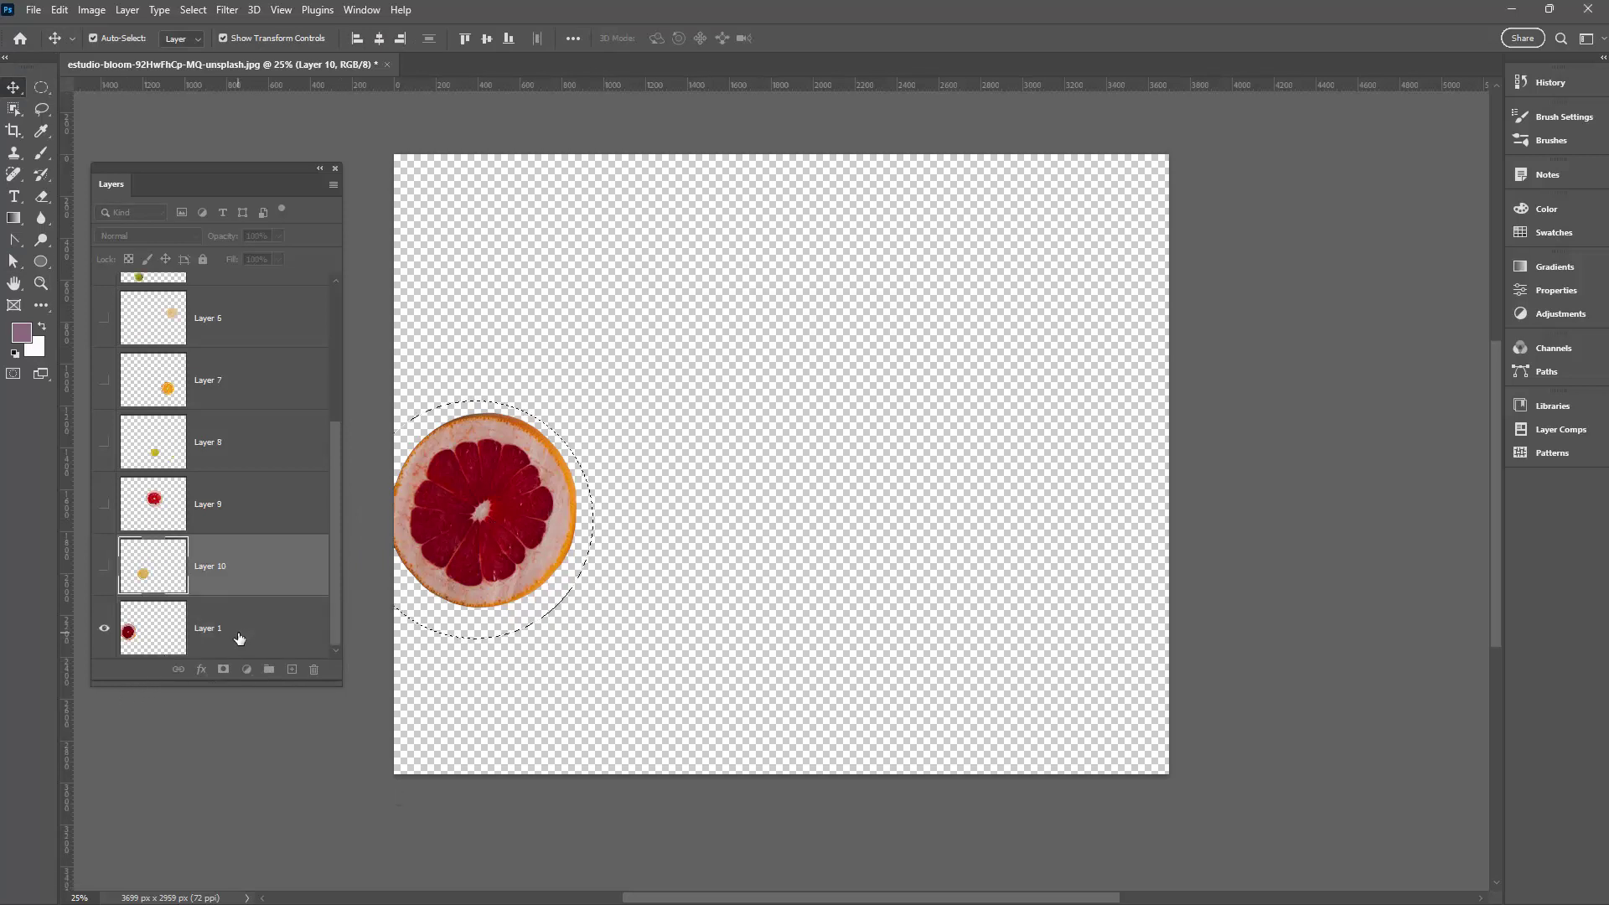
click(302, 611)
drag(521, 581, 689, 495)
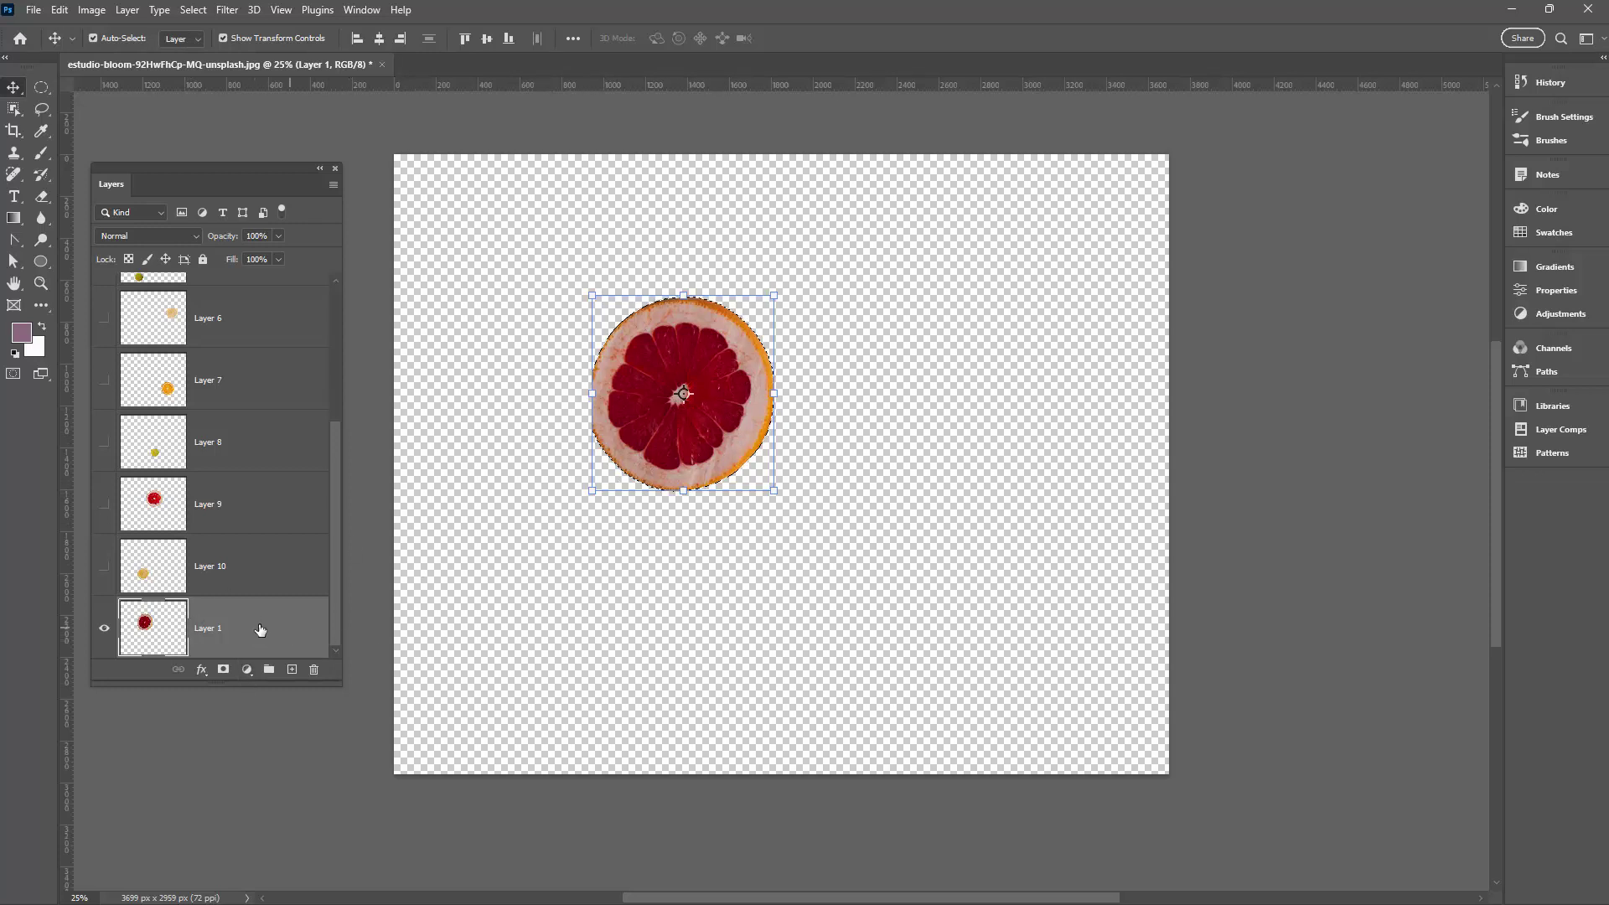
- Duplicate the dark red grapefruit layer and rotate the copy by about -57°
drag(274, 652, 291, 669)
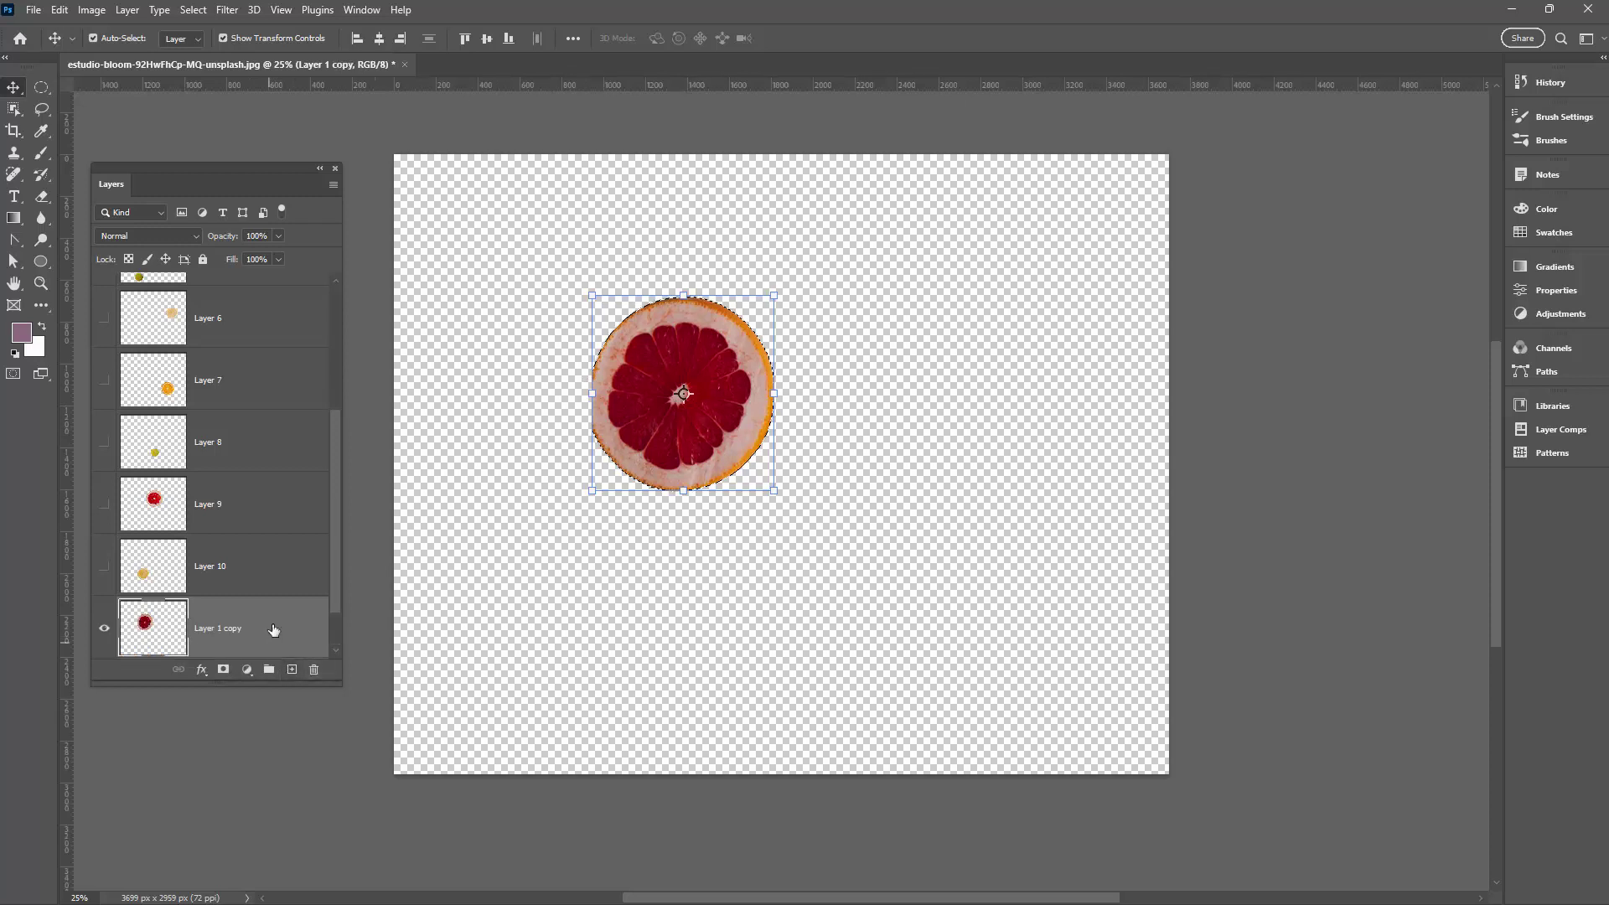
scroll(336, 588, down, 1)
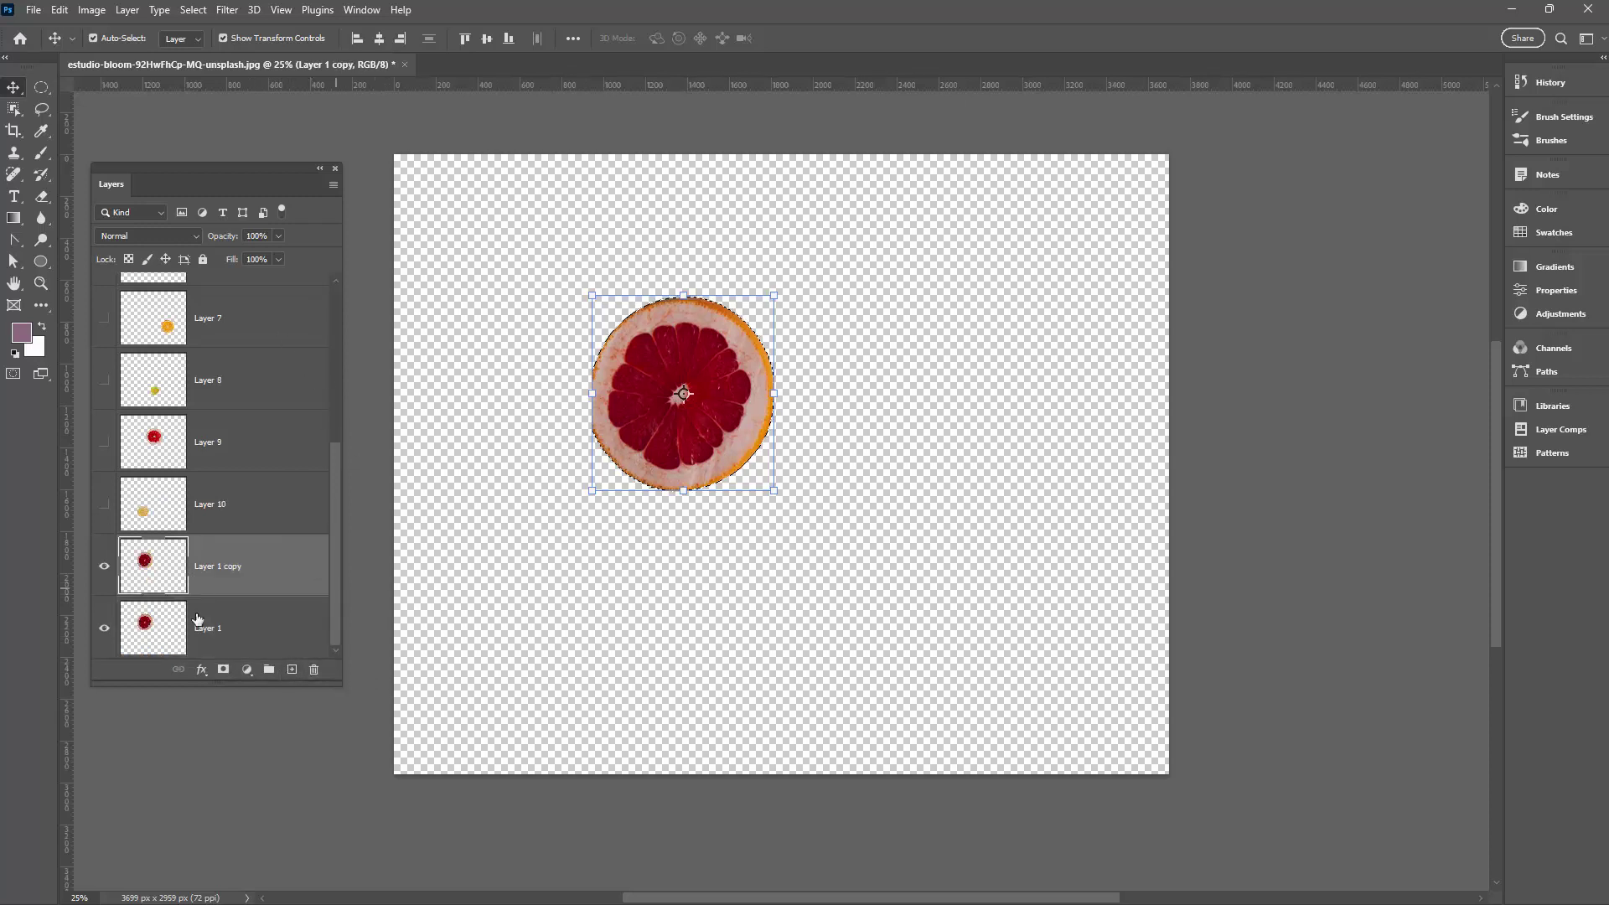
drag(581, 499, 716, 511)
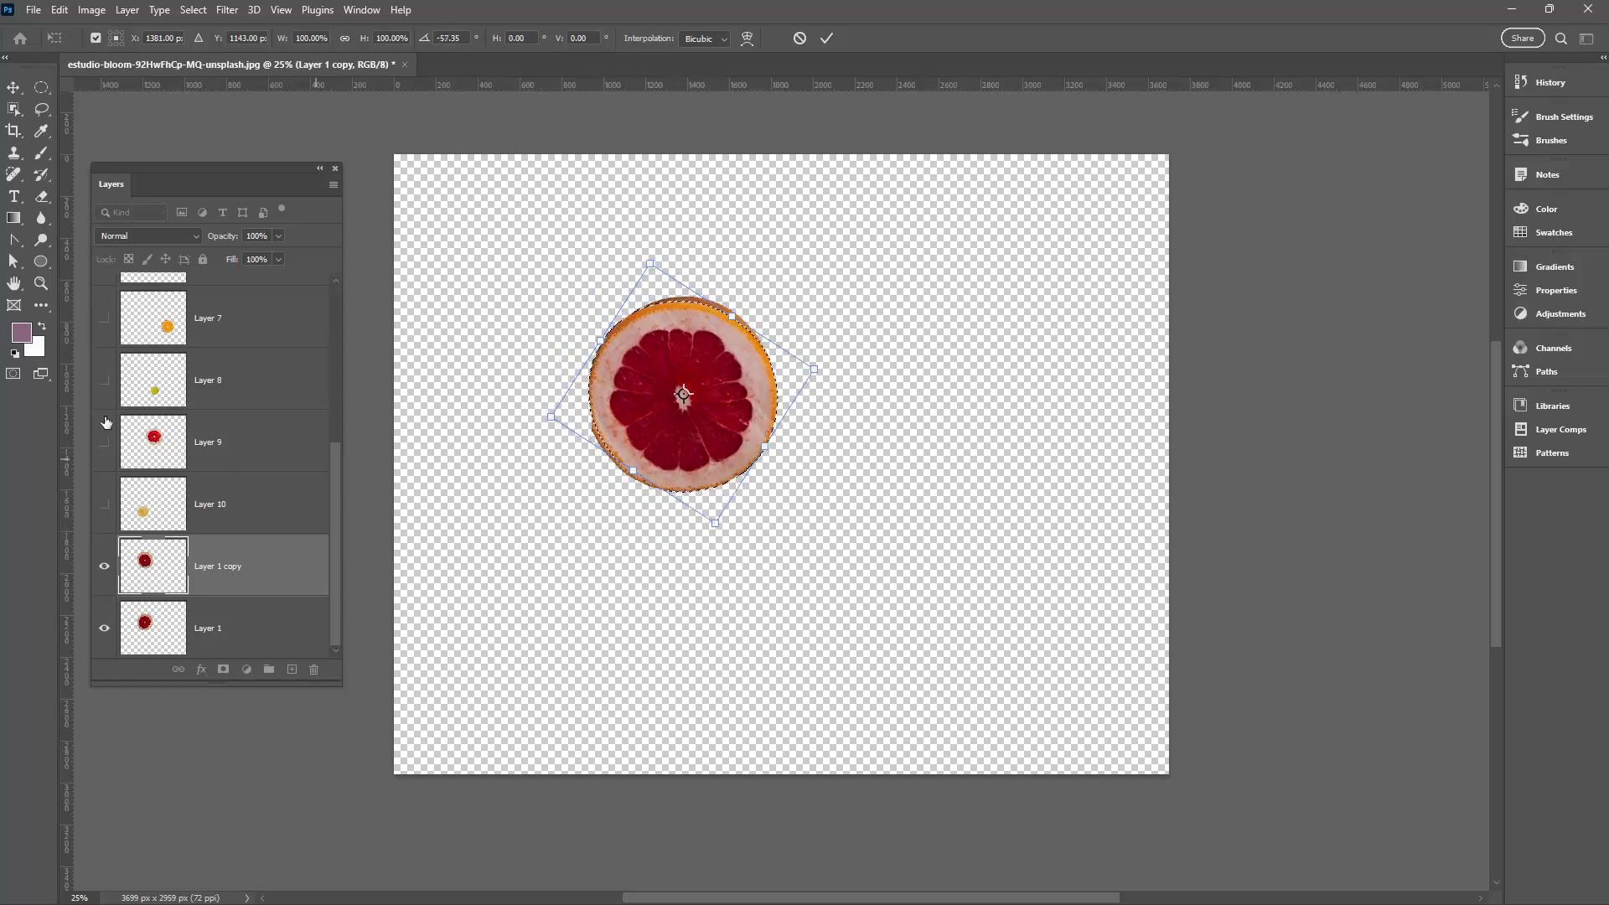
- Shift the rotated grapefruit copy slightly downward and place Layer 1 copy beneath Layer 1 in the stacking order
click(41, 283)
drag(566, 407, 642, 405)
click(14, 87)
drag(668, 432, 670, 440)
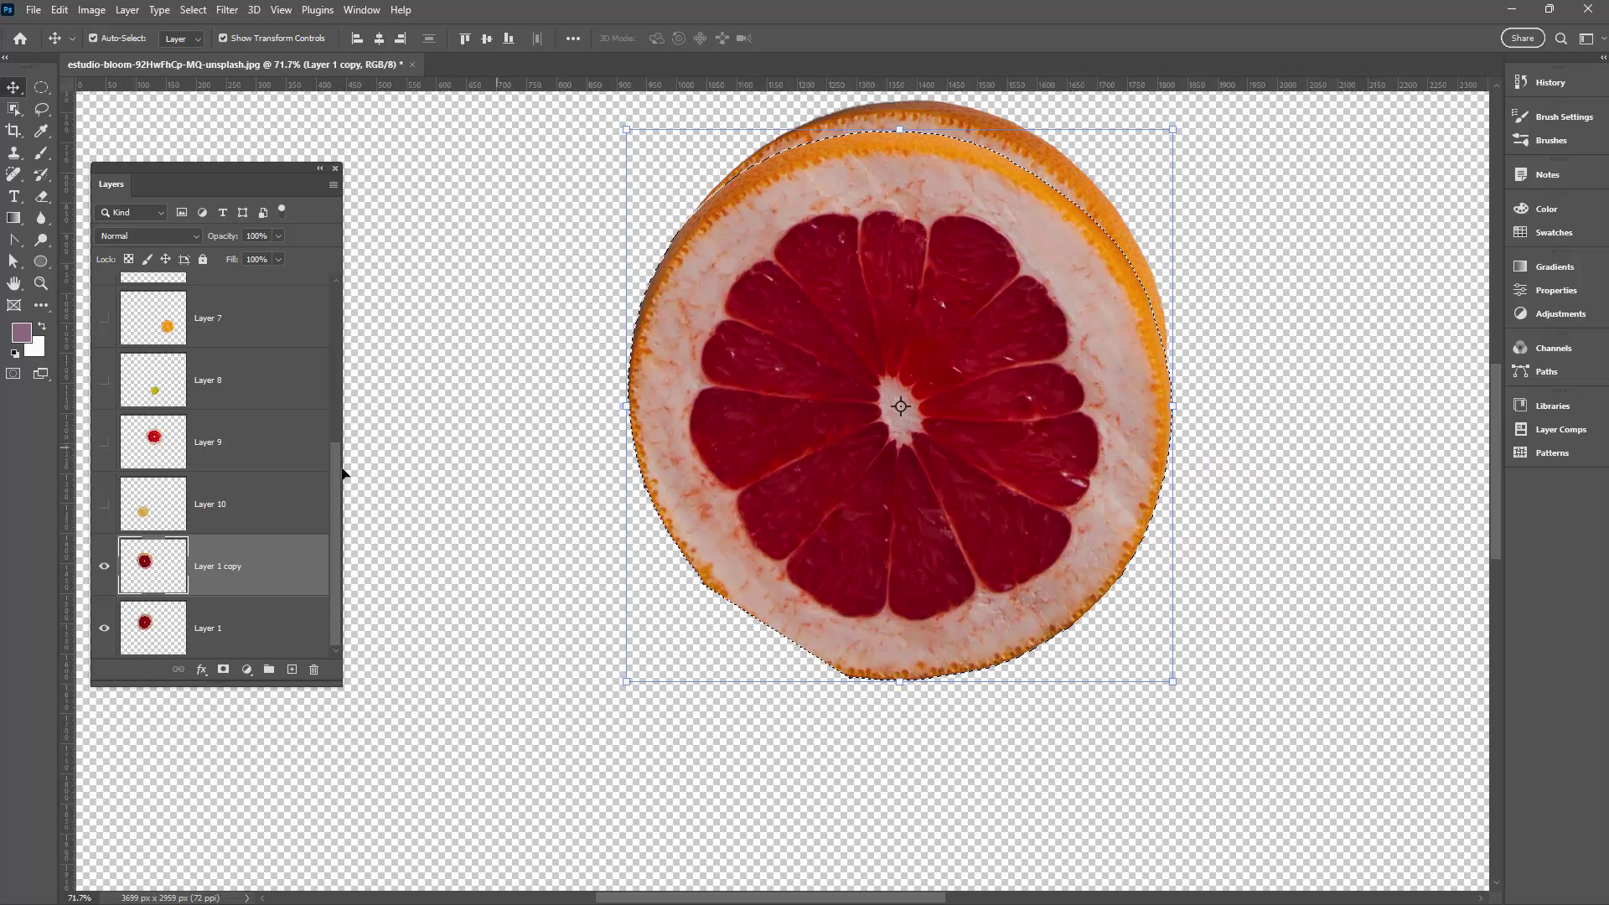
drag(245, 576, 262, 647)
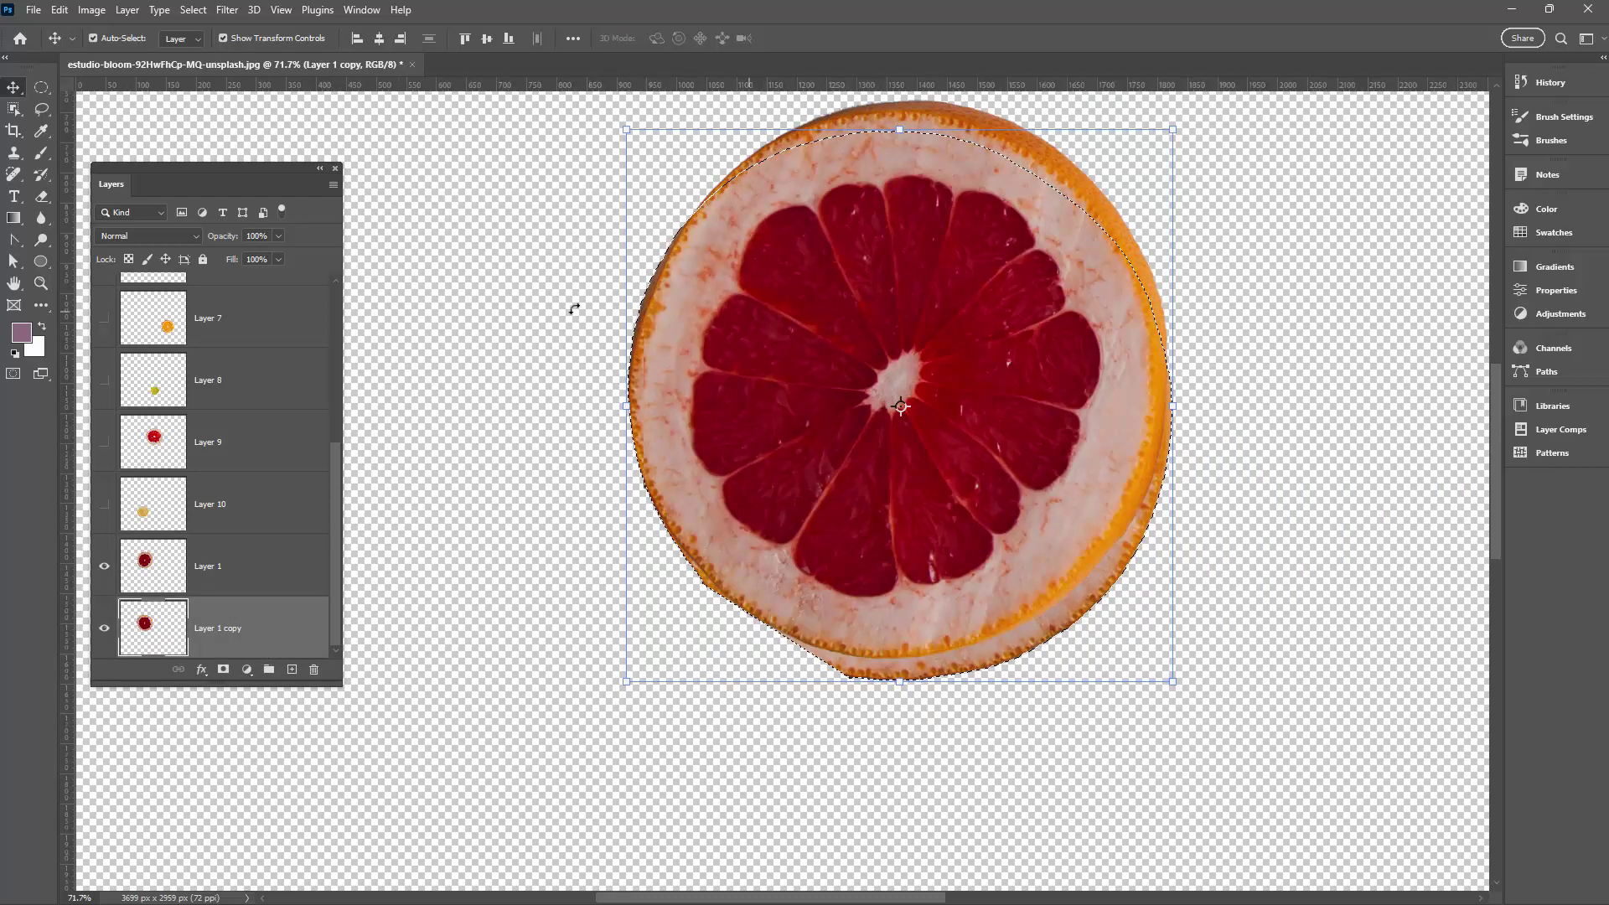
- Erase the parts of Layer 1 copy protruding past the grapefruit's lower and right rim with a 125 px eraser, and clear the selection
click(38, 197)
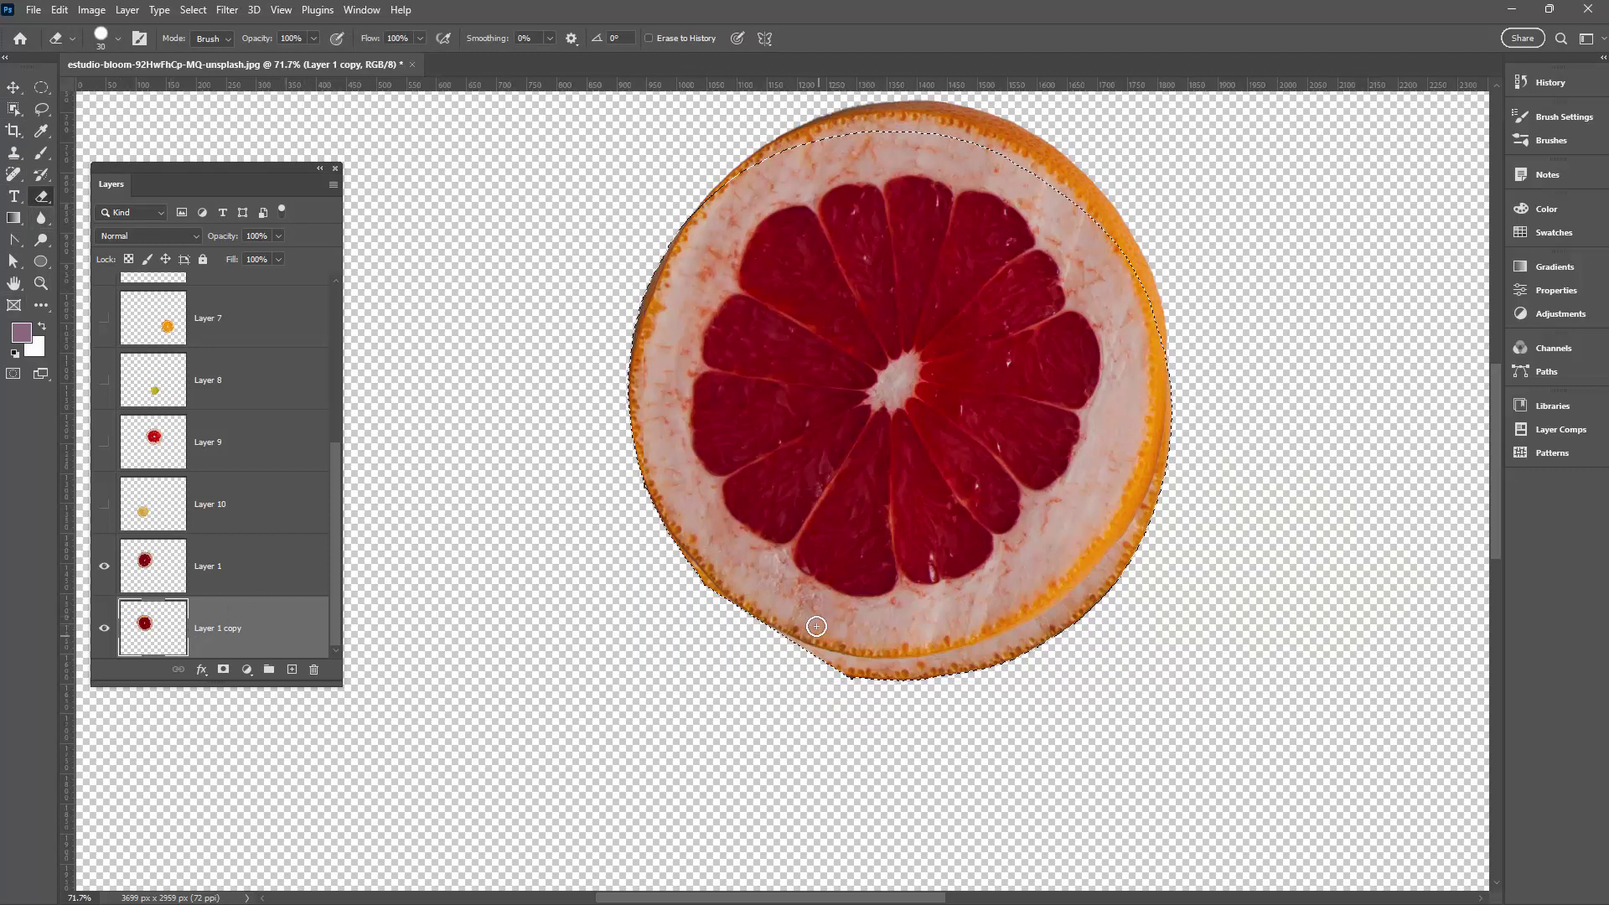
key(bracketright)
key(bracketright)
key(bracketright)
key(bracketright)
key(bracketright)
key(bracketright)
key(bracketright)
key(bracketright)
mouse_move(804, 650)
mouse_down()
mouse_move(873, 677)
mouse_move(1016, 625)
mouse_move(1134, 543)
mouse_move(1166, 375)
mouse_up()
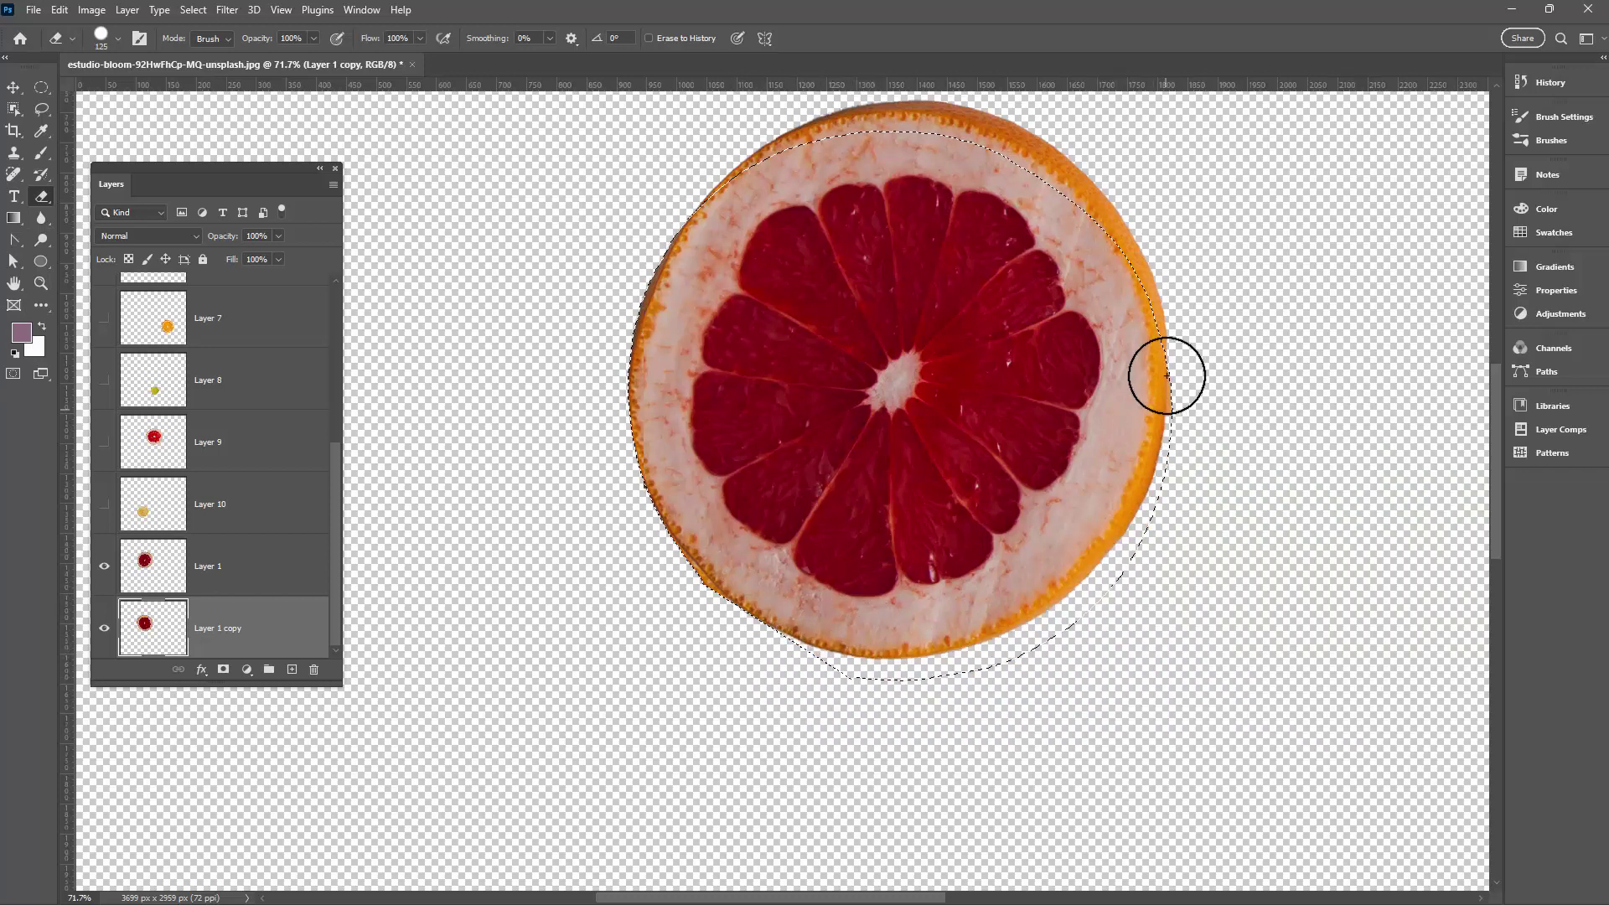
key(ctrl+d)
mouse_move(655, 287)
mouse_down()
mouse_move(704, 220)
mouse_move(653, 246)
mouse_move(642, 359)
mouse_up()
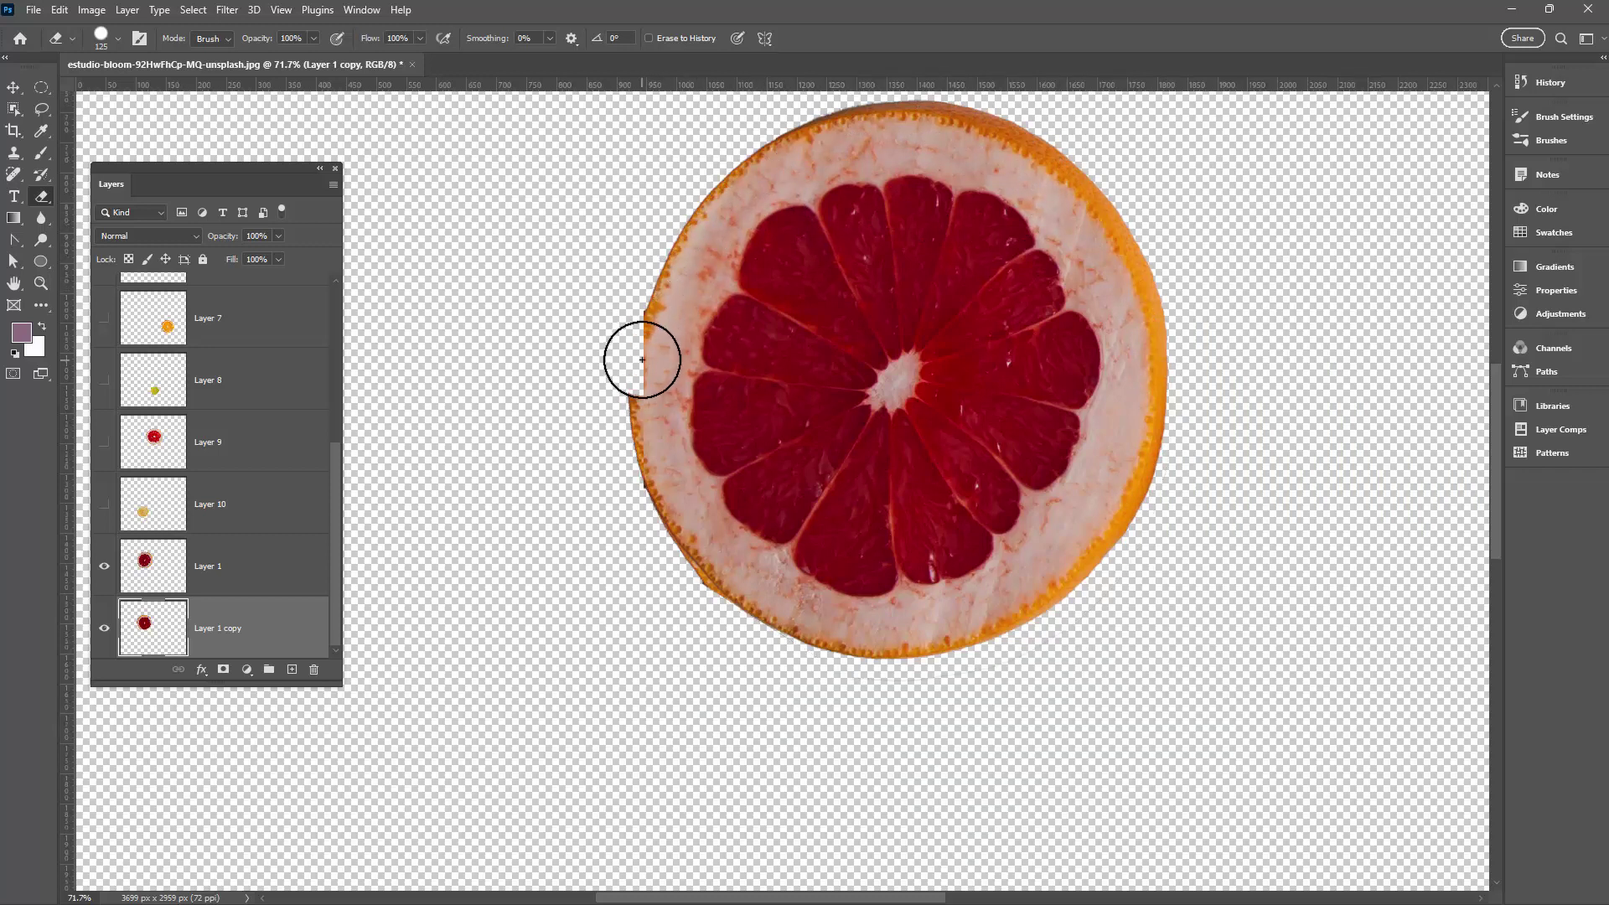
key(ctrl+z)
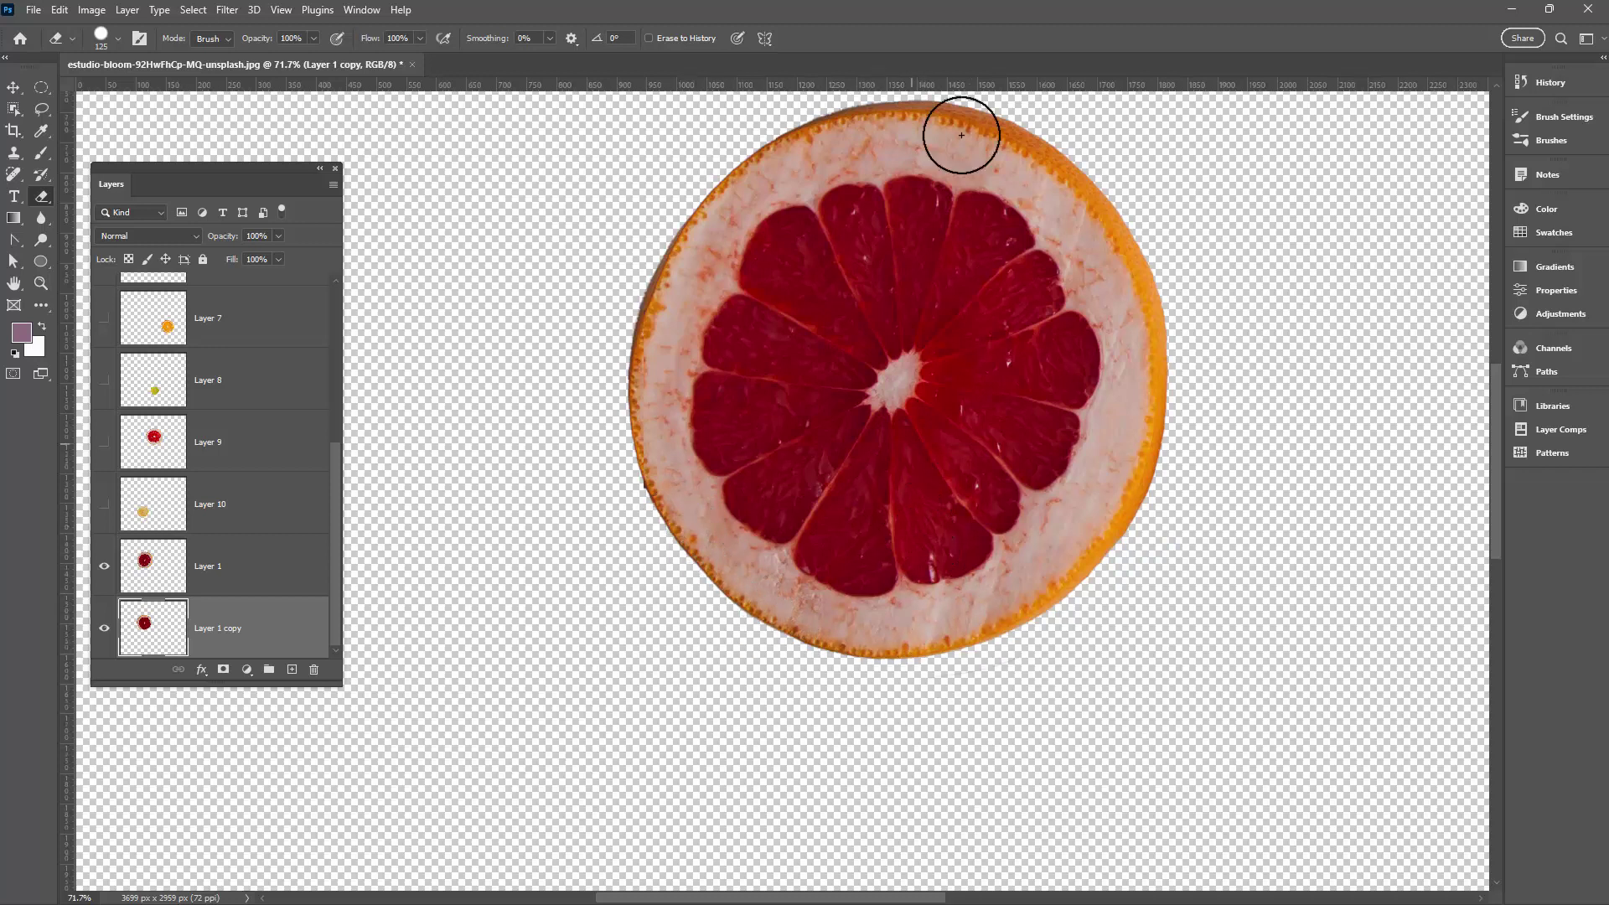
- Merge Layer 1 down into Layer 1 copy and check the merged grapefruit by toggling its visibility
click(230, 570)
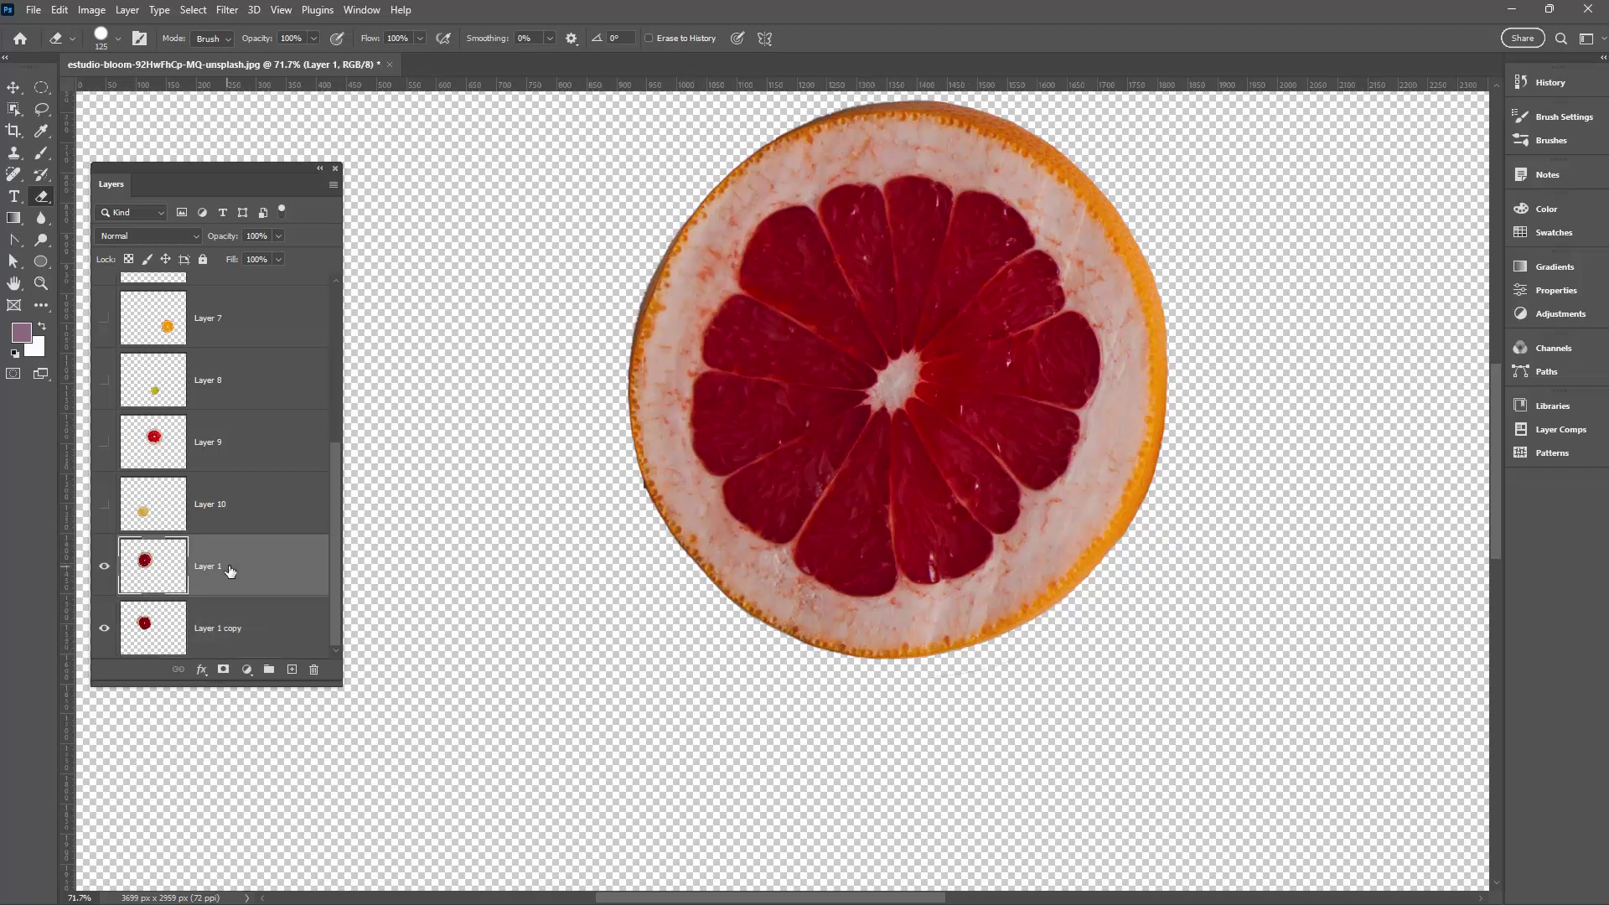
right_click(231, 571)
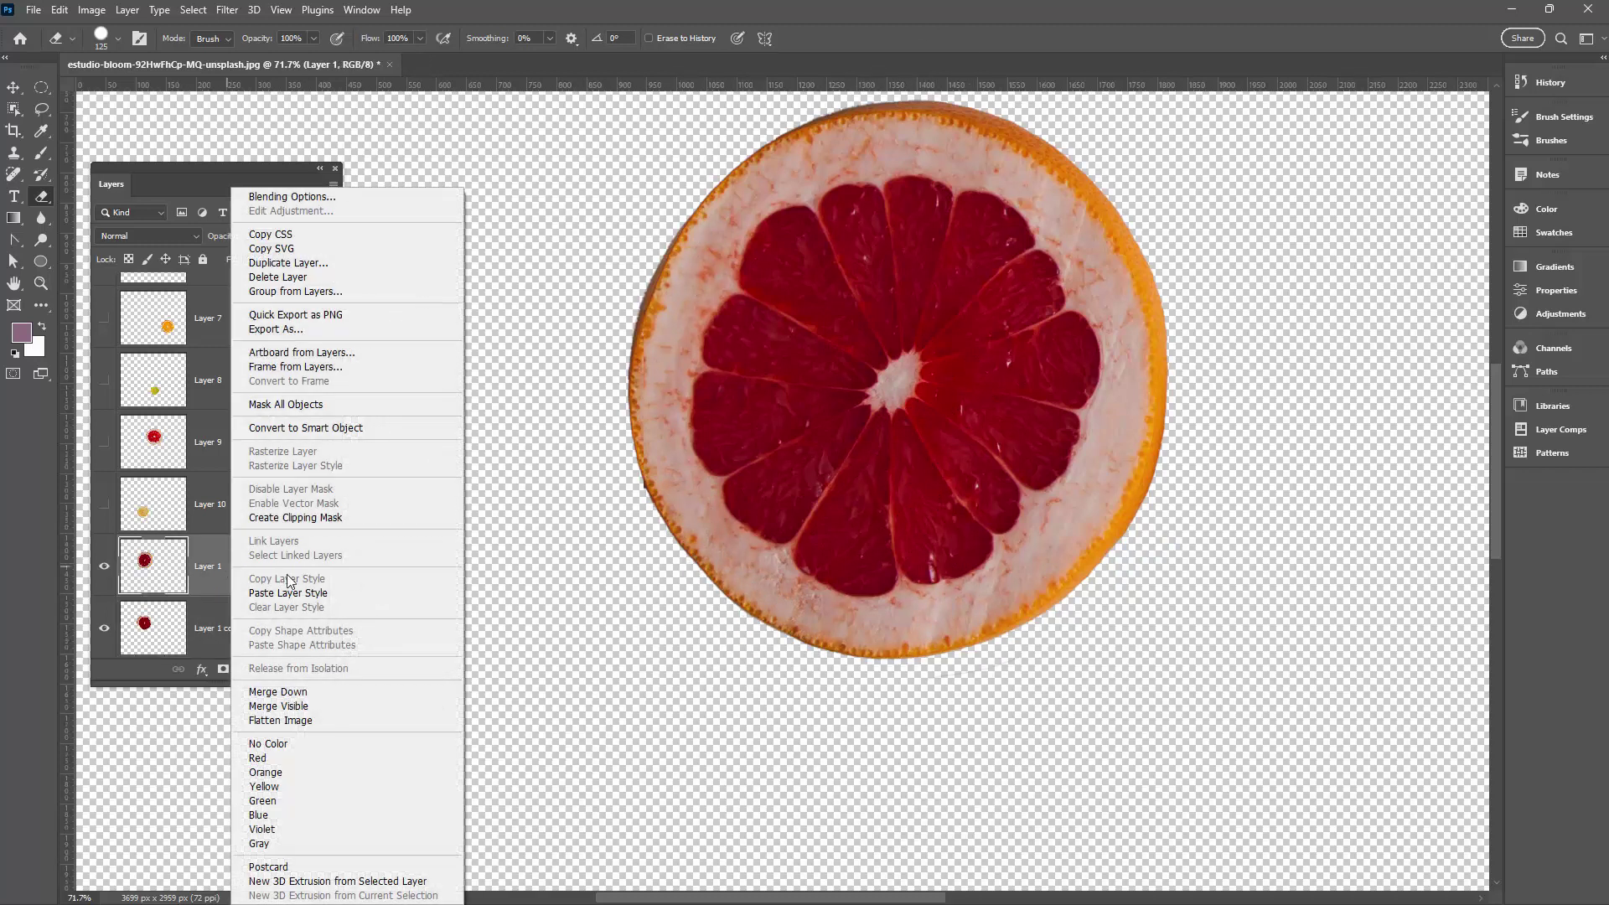
click(306, 692)
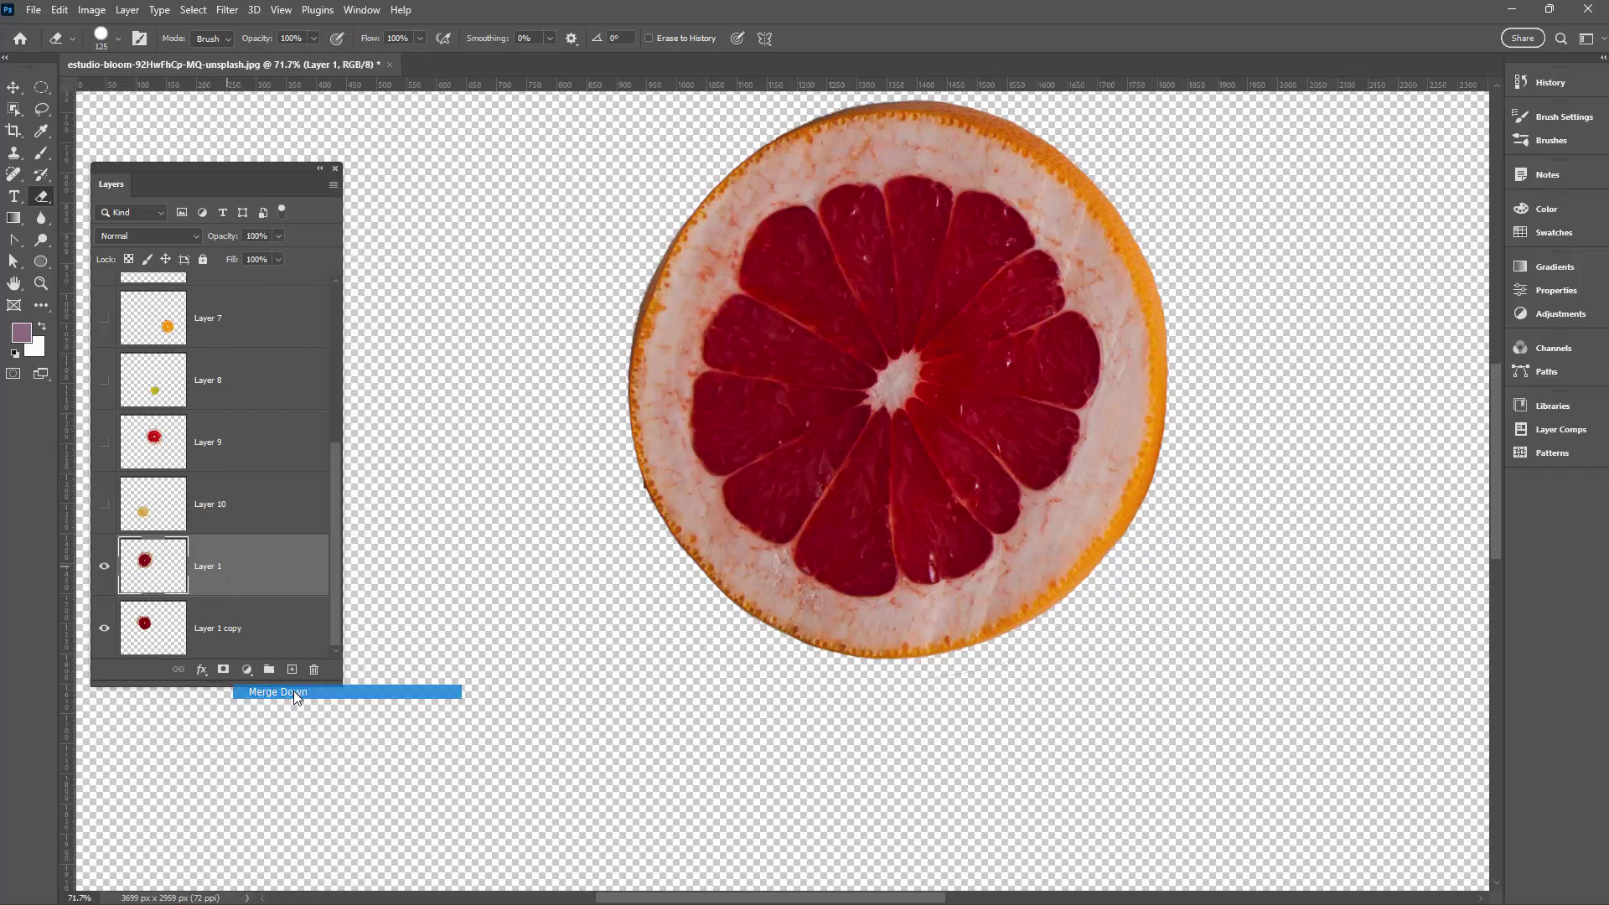
click(104, 631)
click(105, 631)
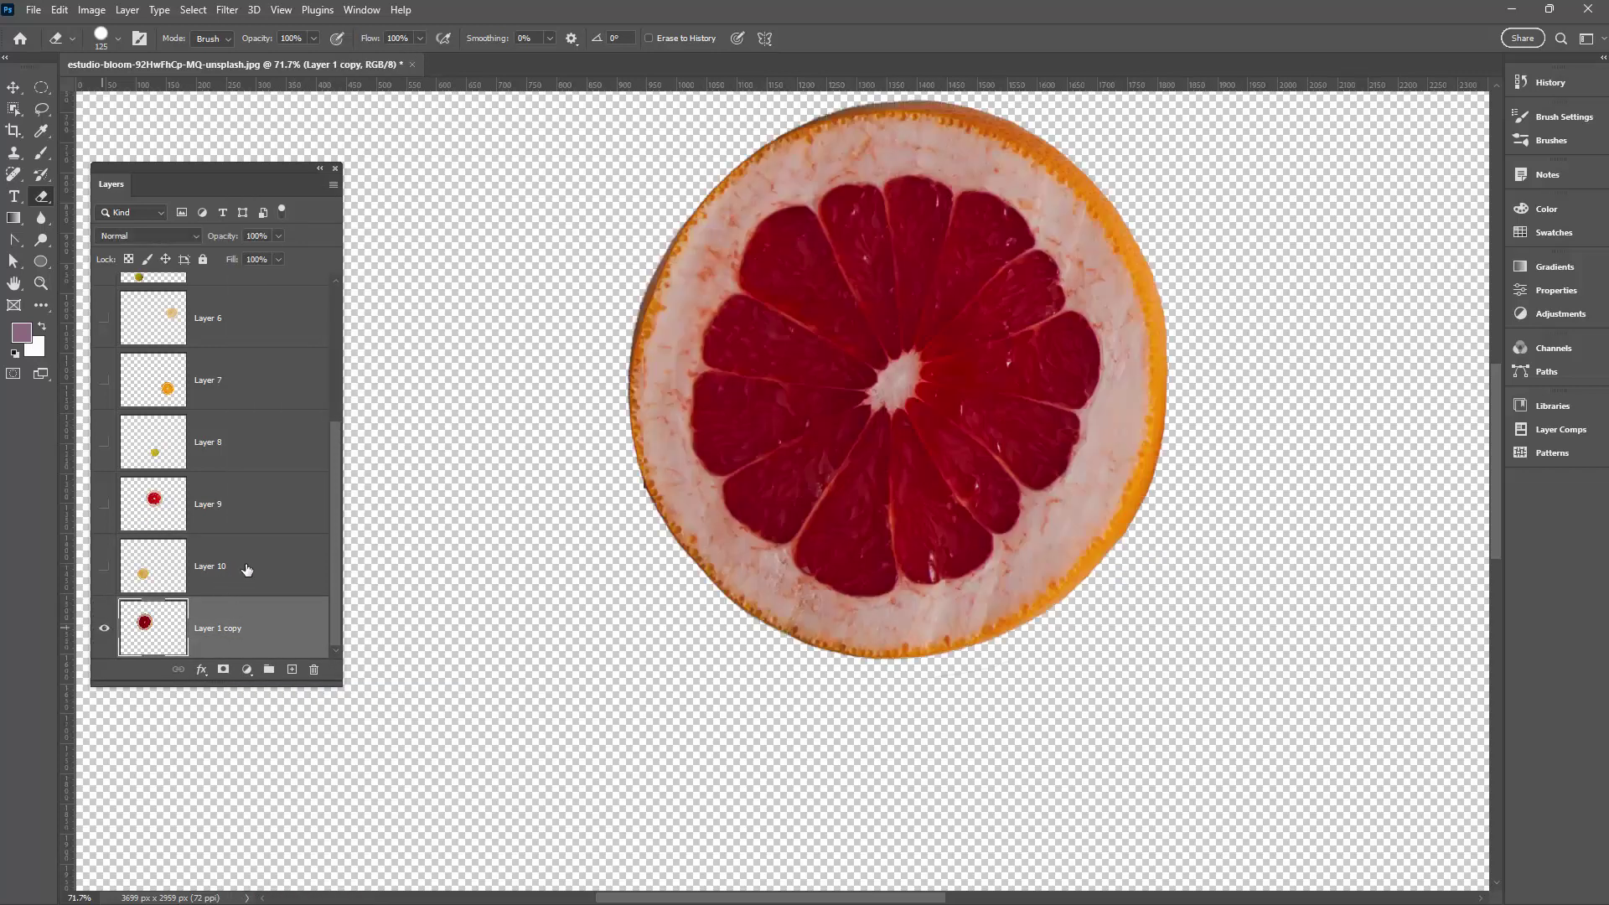
- Make all hidden fruit layers, Layer 2 through Layer 10, visible again
click(104, 565)
click(104, 442)
click(104, 379)
click(104, 318)
scroll(88, 362, up, 1)
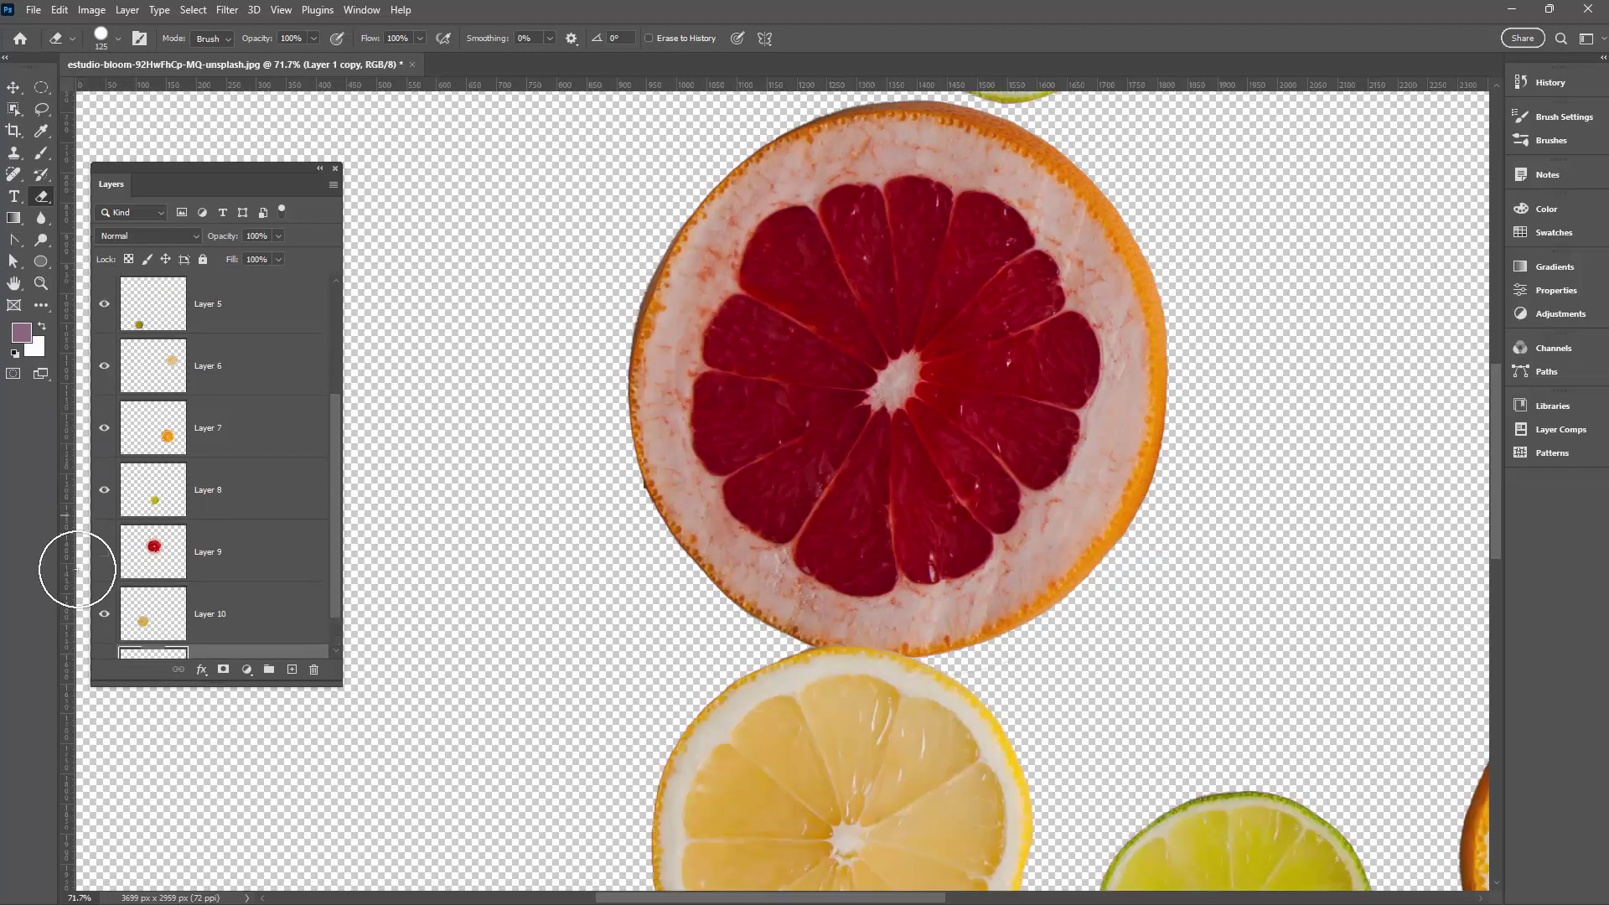
click(104, 552)
scroll(145, 375, up, 3)
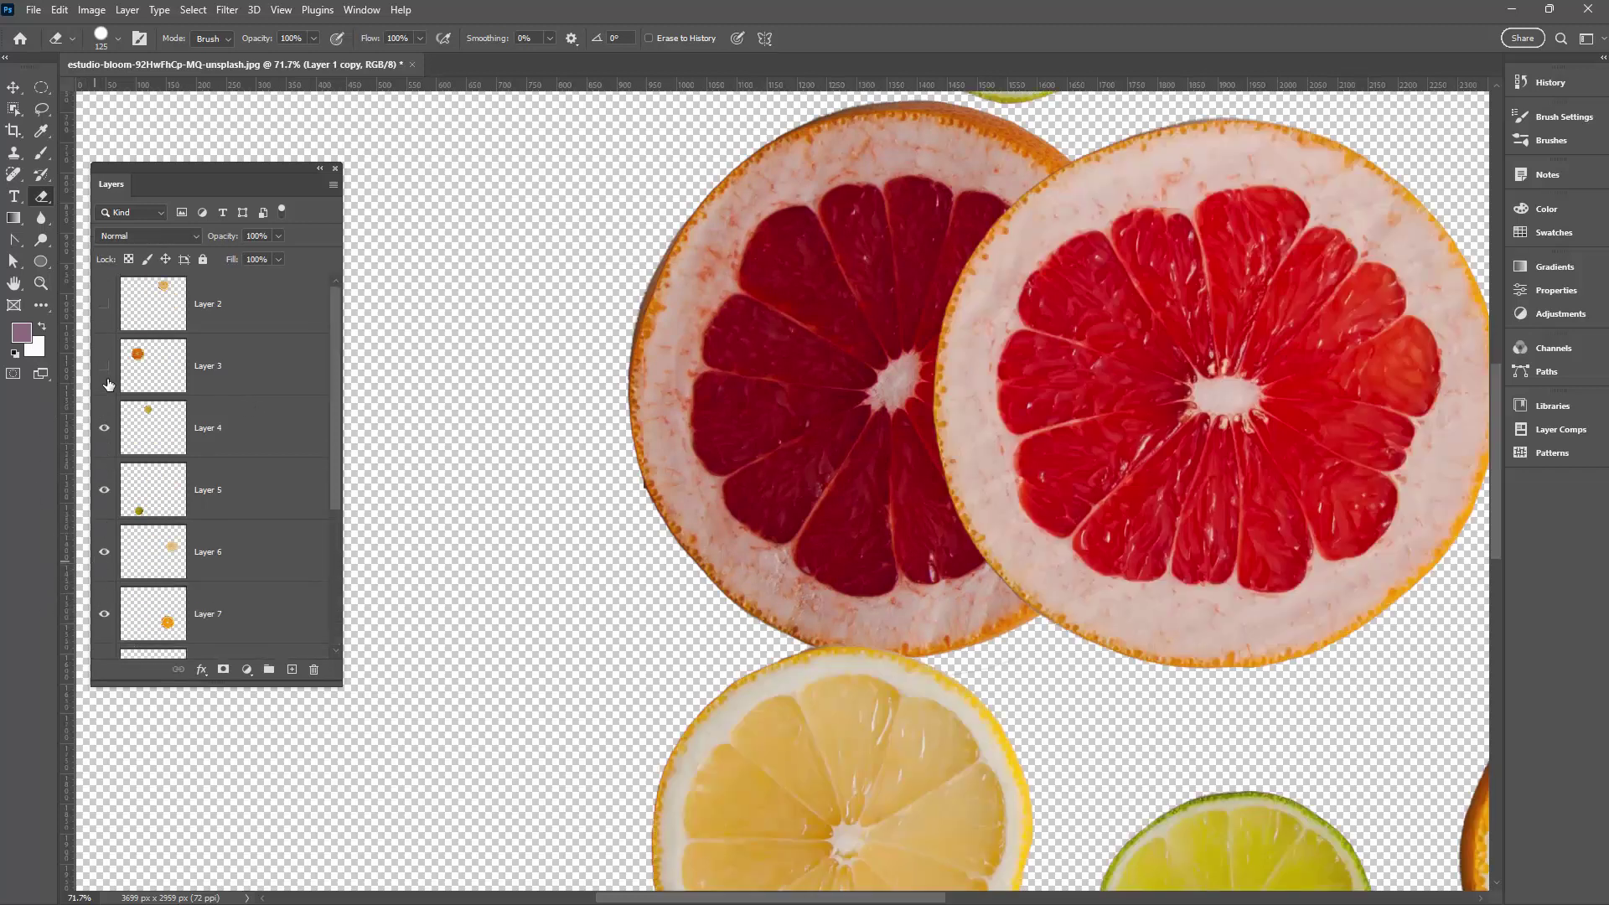
click(104, 303)
scroll(259, 420, down, 3)
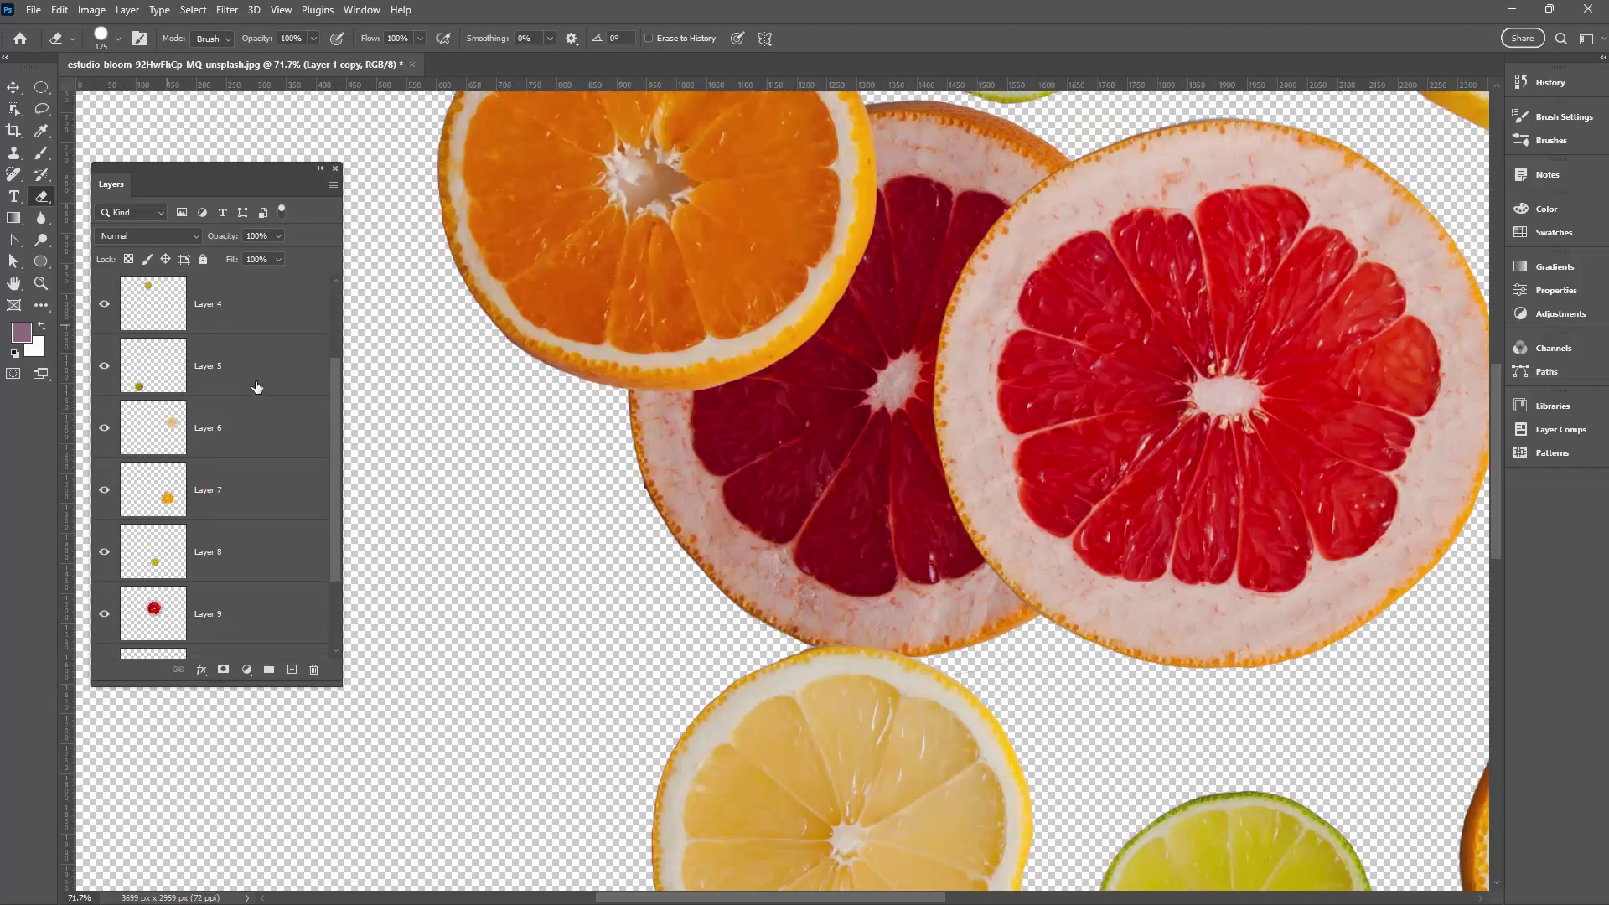
key(ctrl+0)
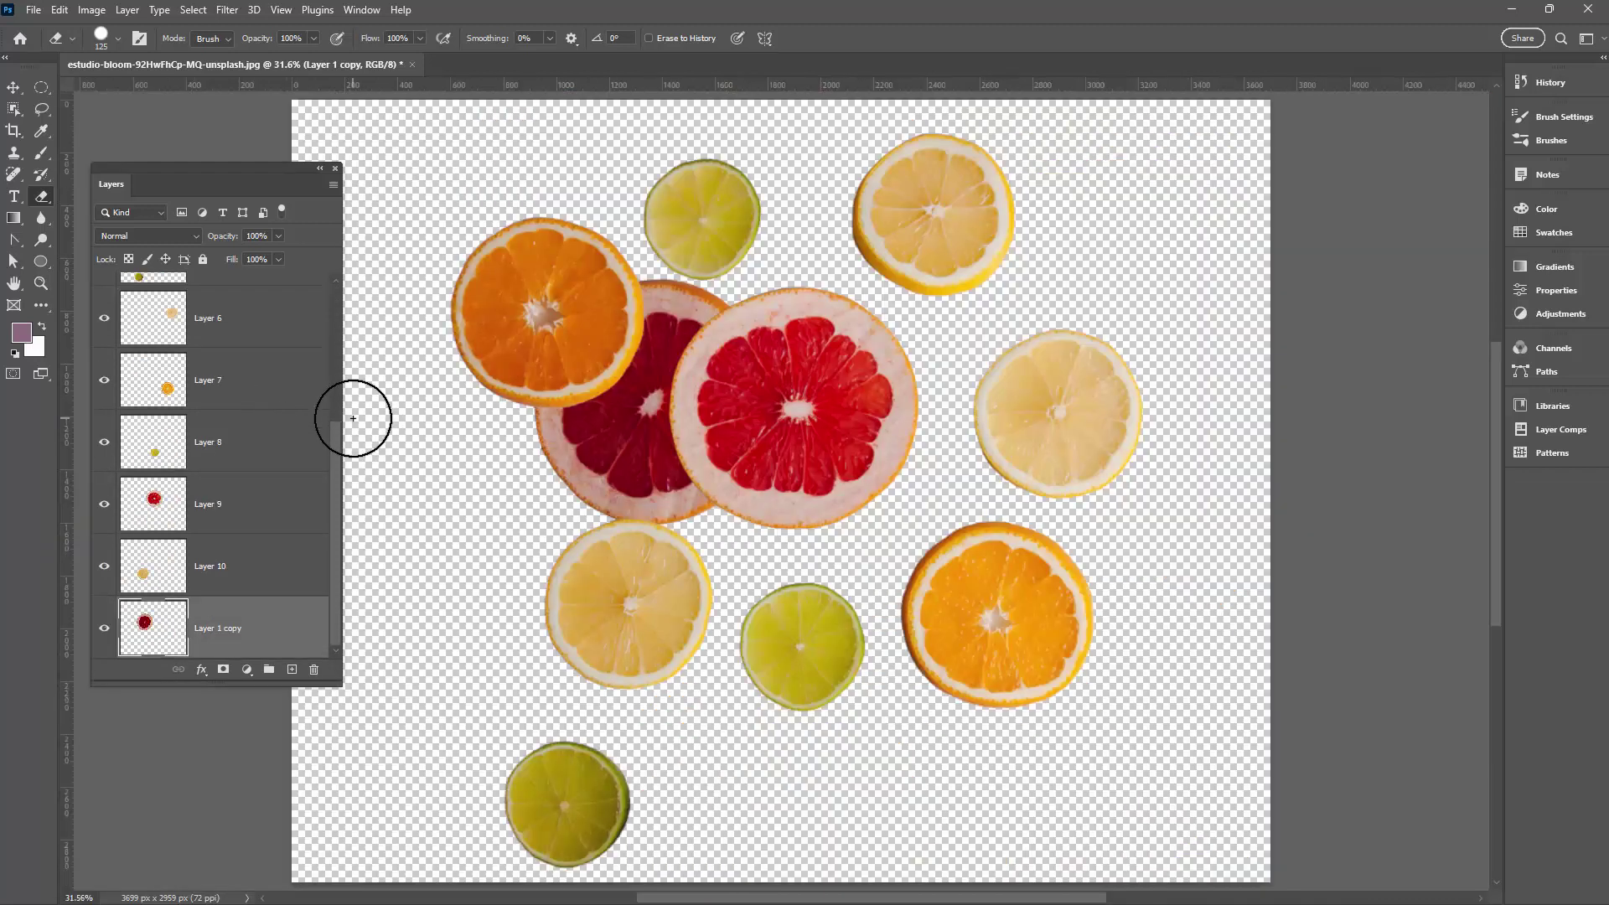
- Move the pale lemon slice up and right, the uppermost lemon slice slightly up, and the lower orange slice down and right
click(13, 88)
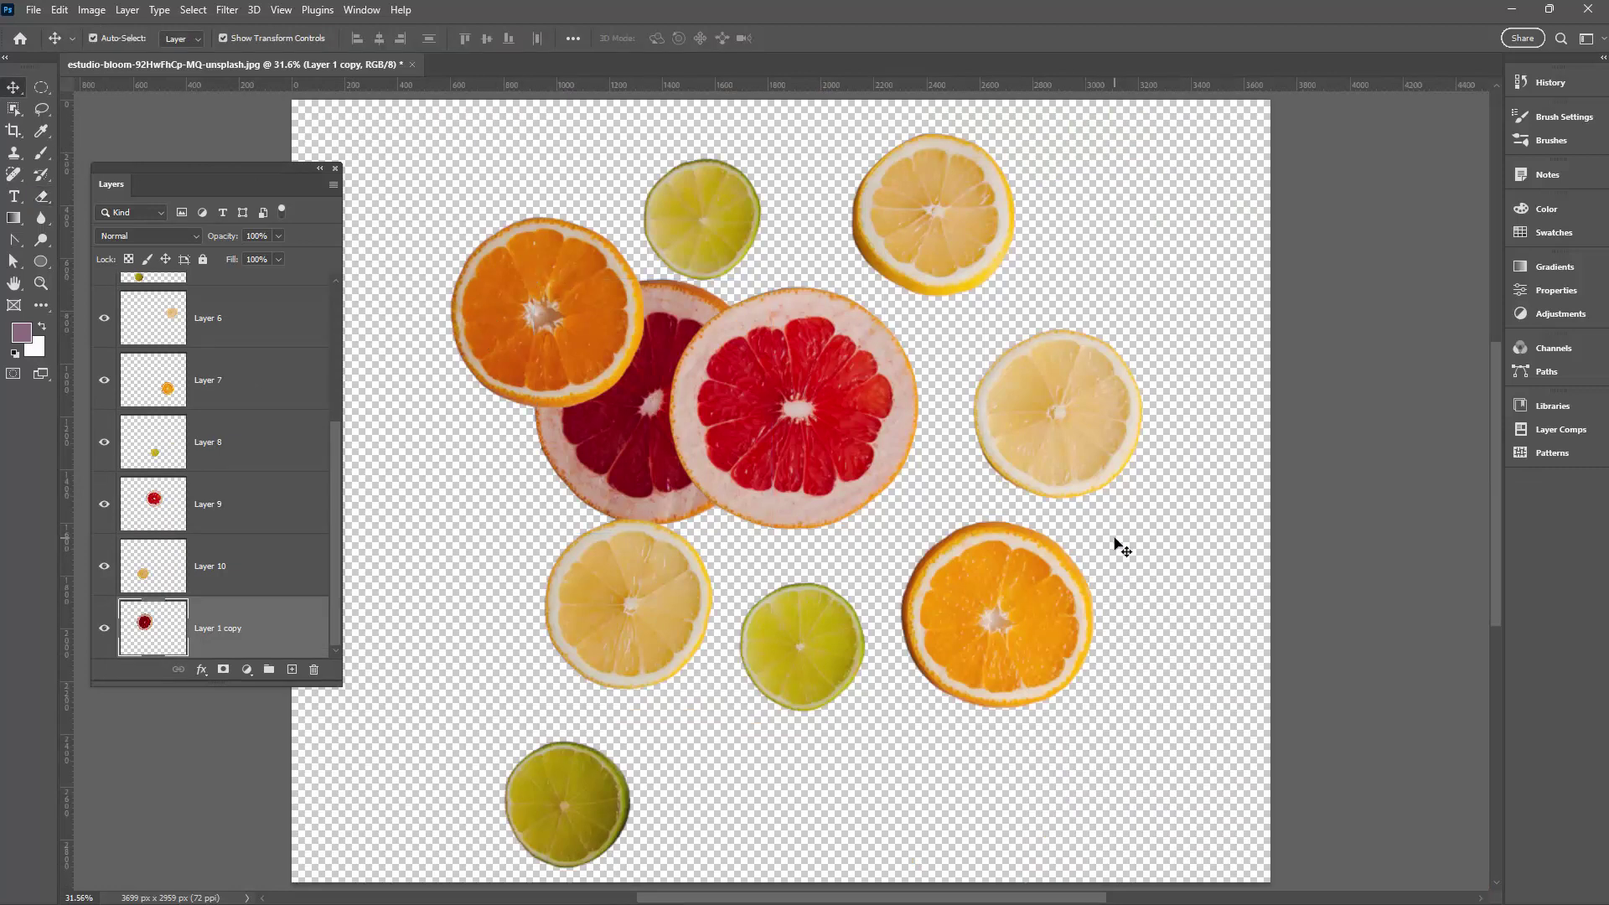
drag(1028, 665, 1092, 729)
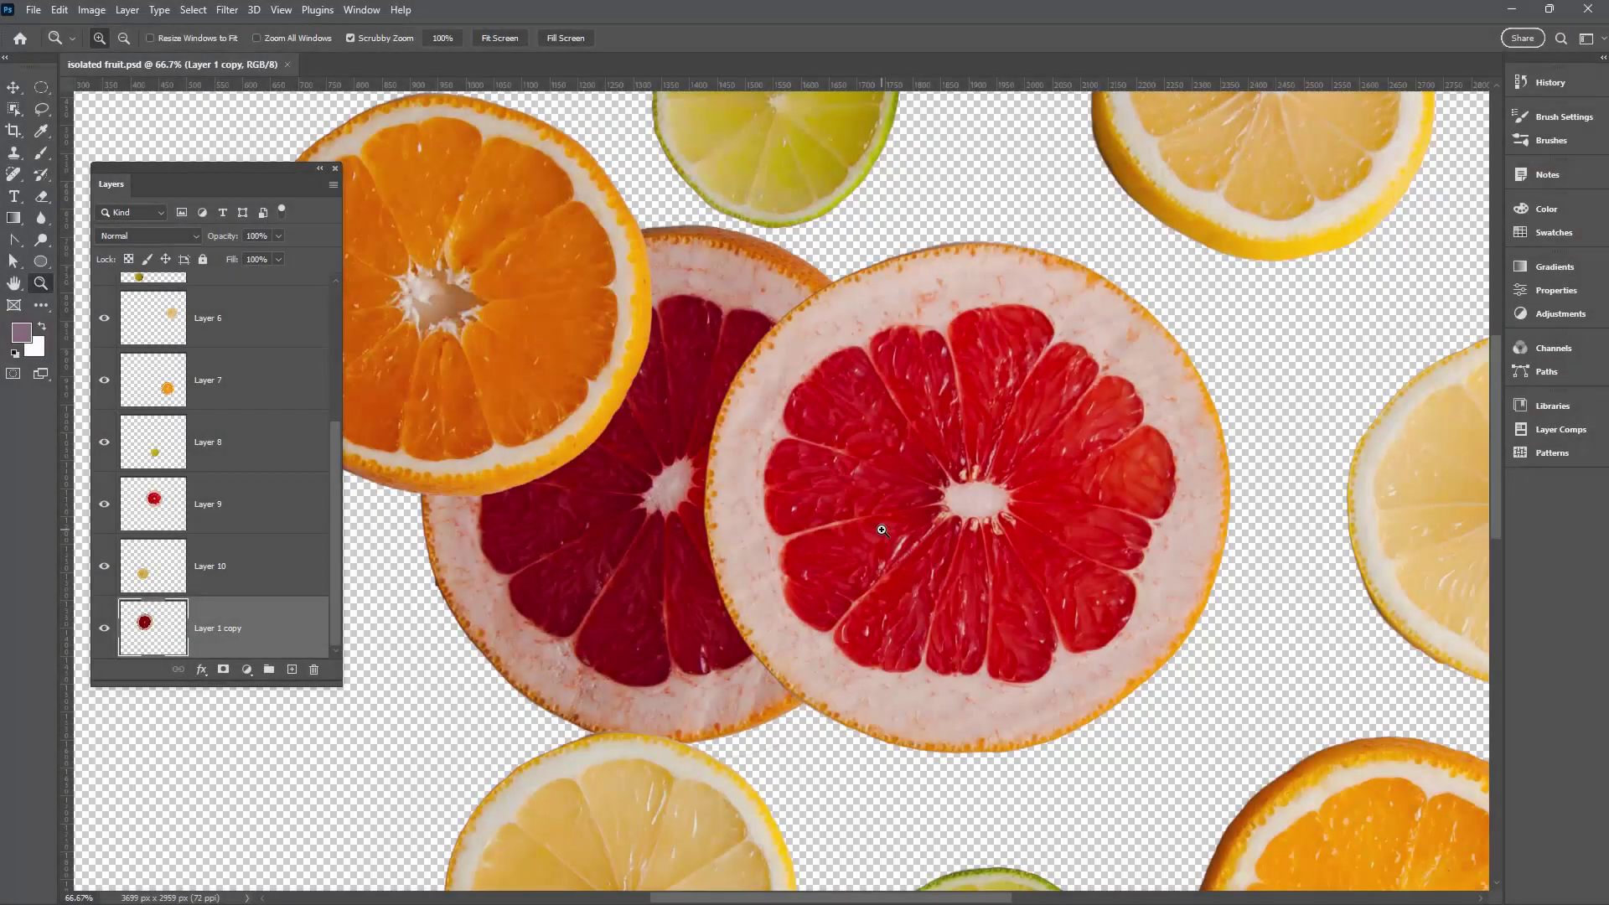
key(ctrl+0)
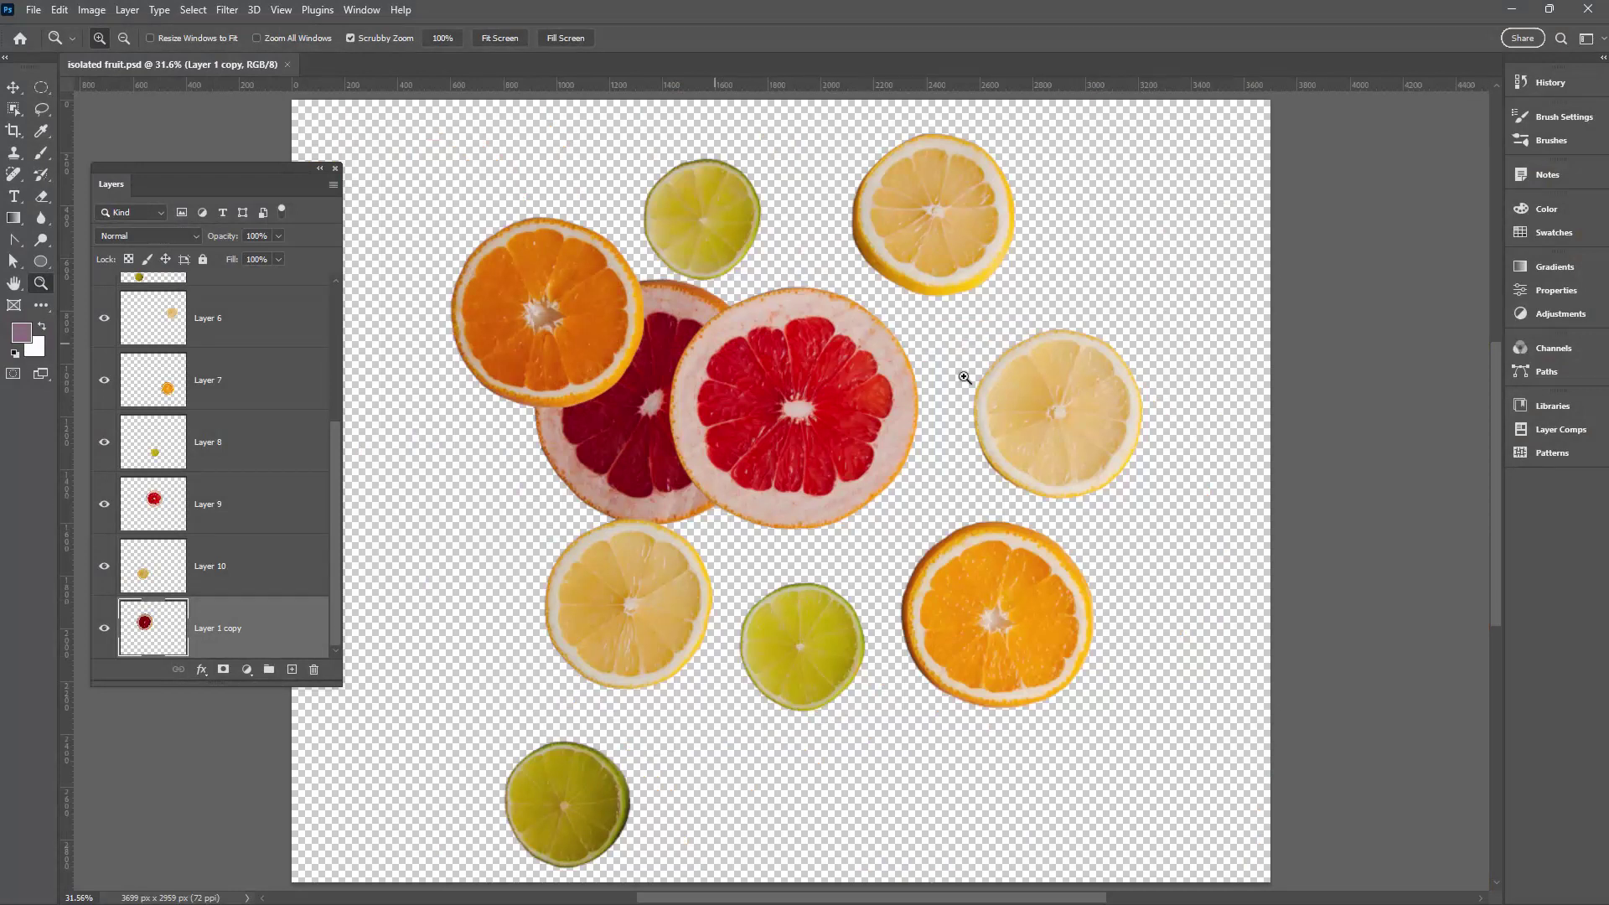
click(13, 88)
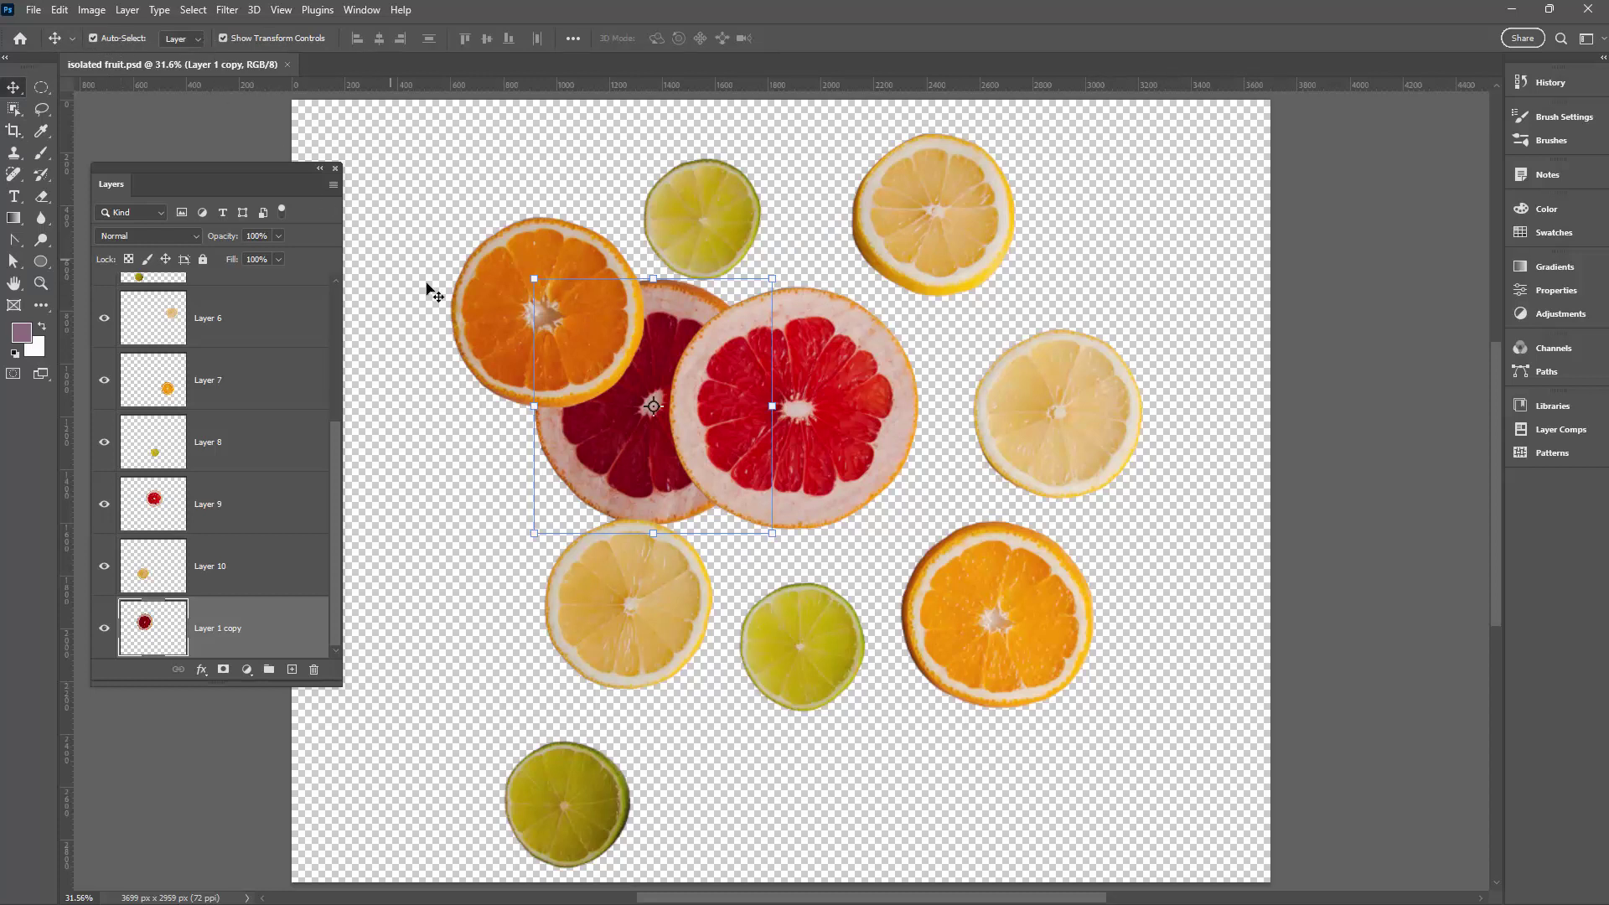
click(1048, 485)
drag(1065, 427, 1124, 379)
drag(969, 250, 930, 204)
drag(1001, 625, 1084, 684)
- Move the two lower lime slices and the lower lemon slice outward, and the upper orange slice toward the canvas's upper-left corner
drag(823, 701, 835, 768)
drag(596, 751, 493, 741)
drag(653, 655, 657, 696)
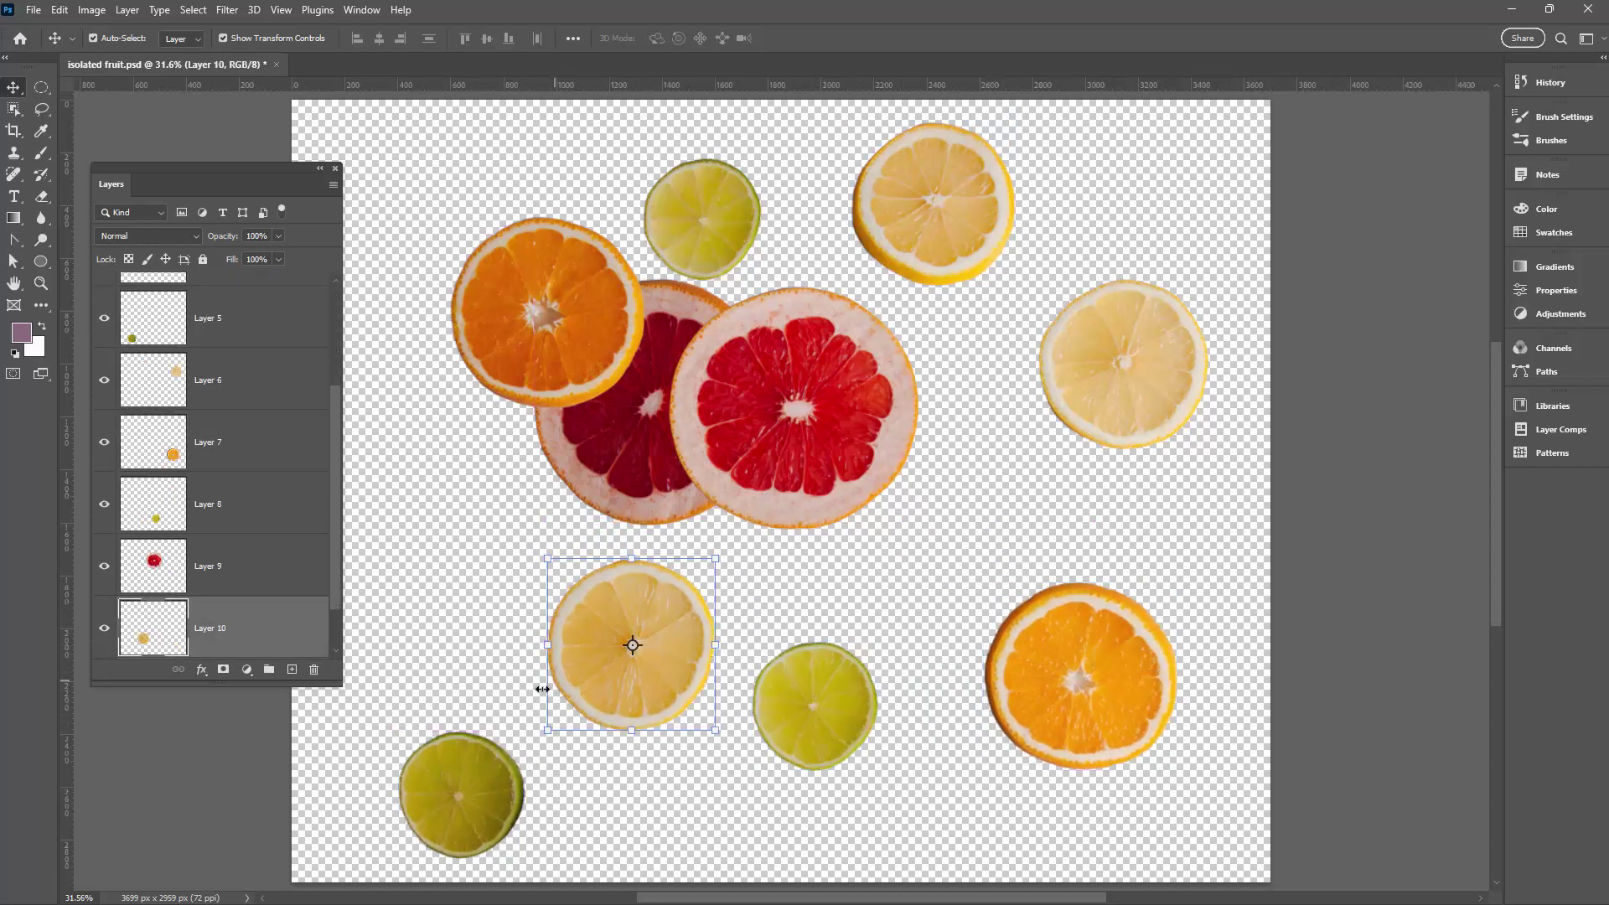
drag(549, 324, 425, 189)
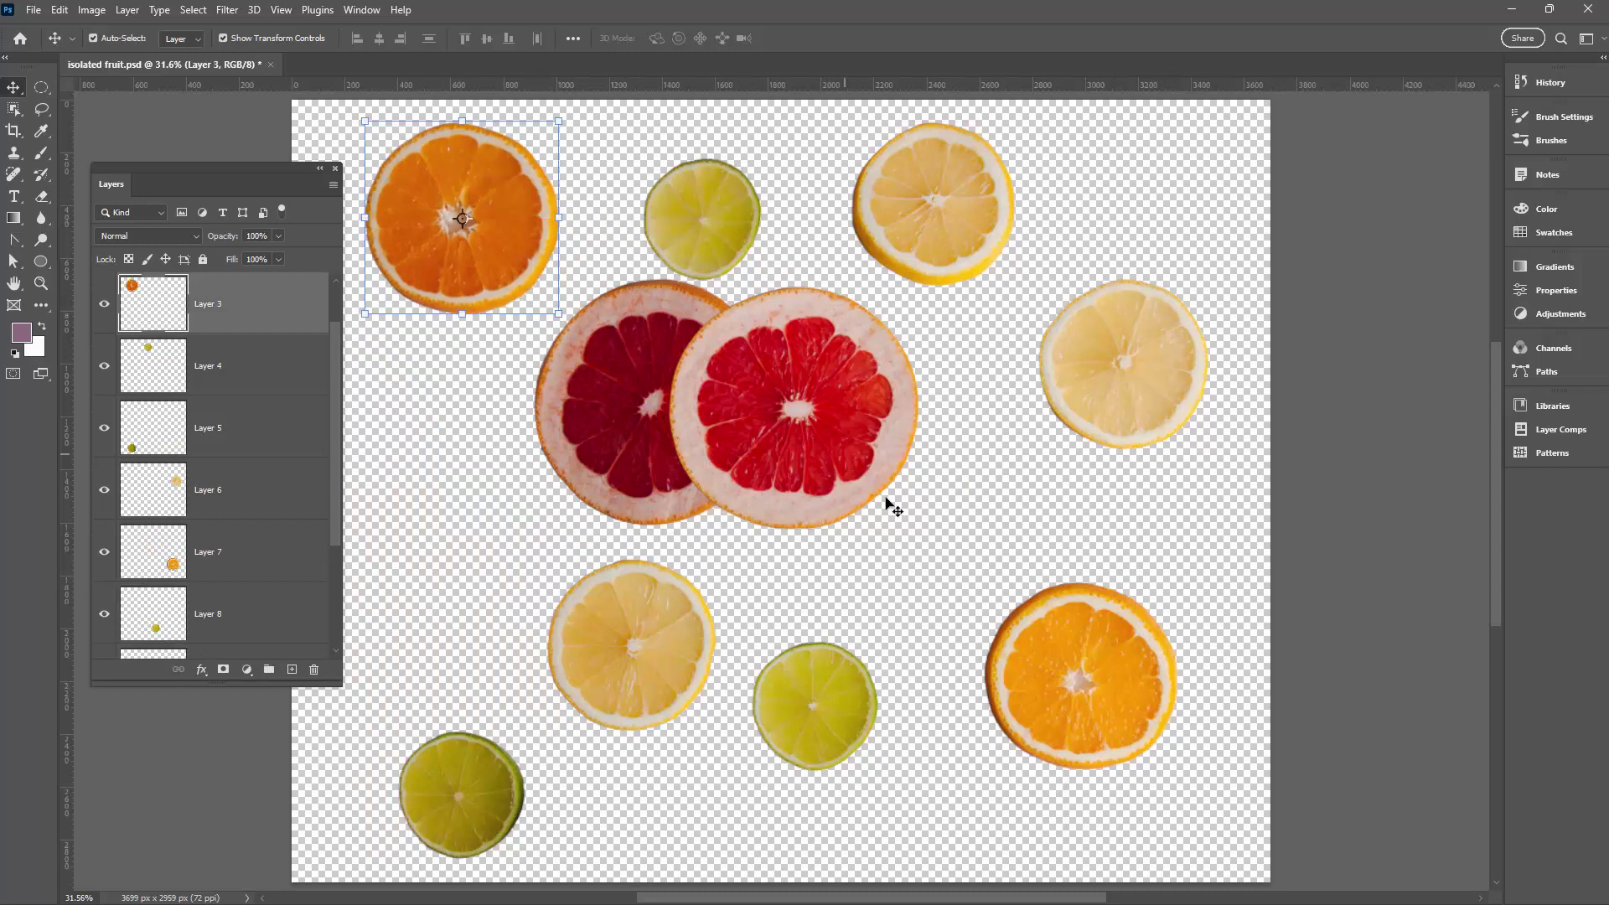
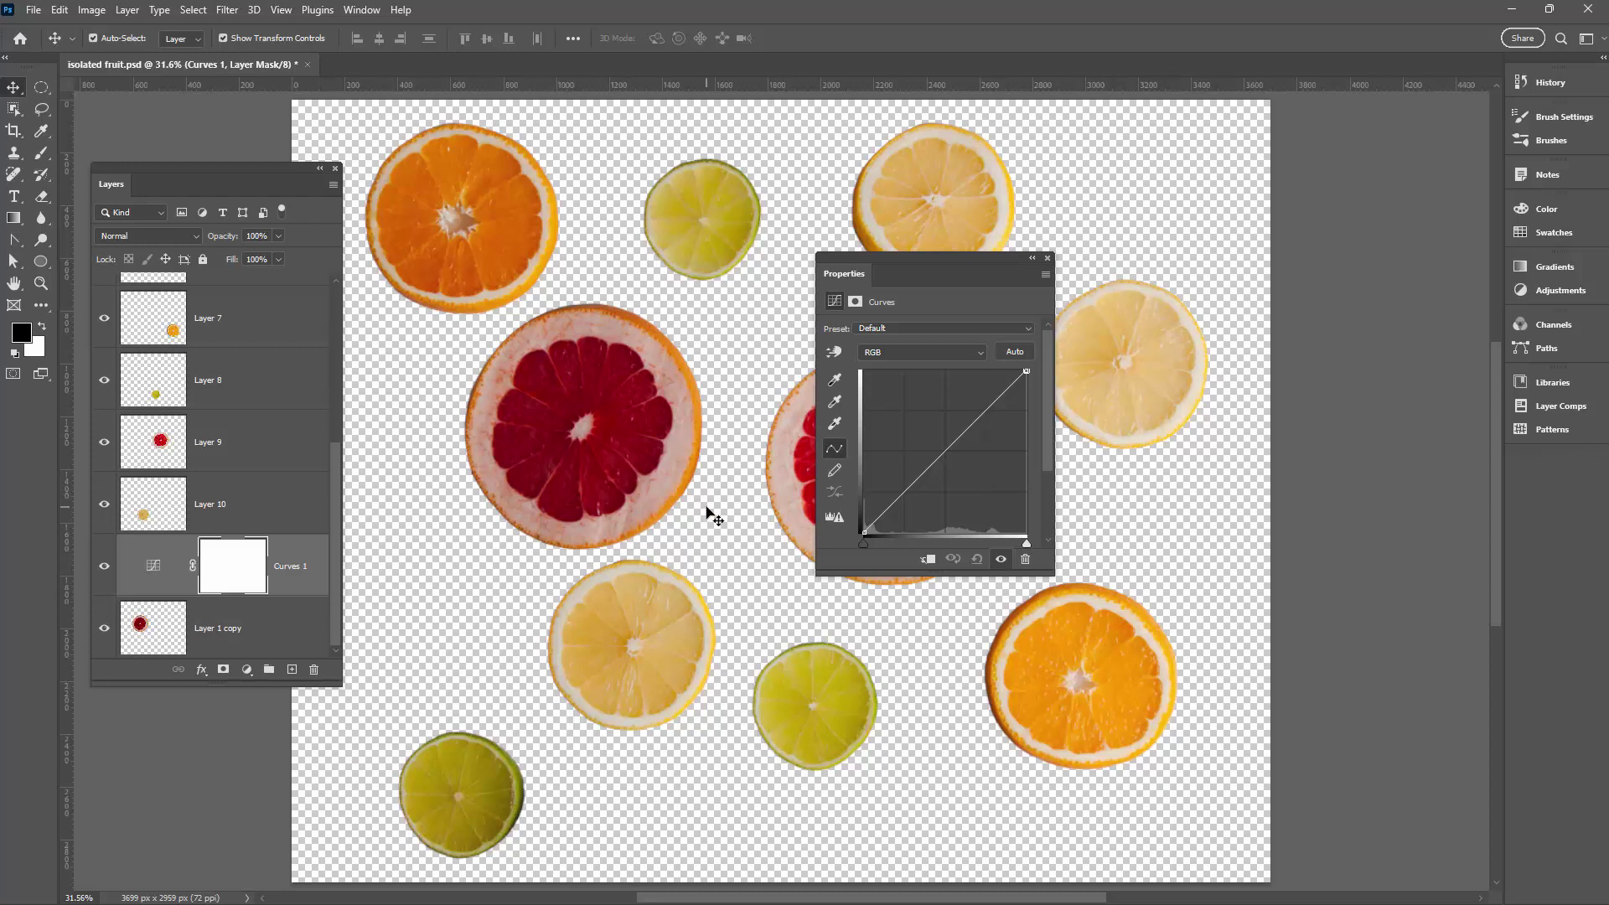
- Clip the Curves 1 adjustment to Layer 1 copy and bend its RGB curve upward with two points to brighten the dark red grapefruit
click(927, 560)
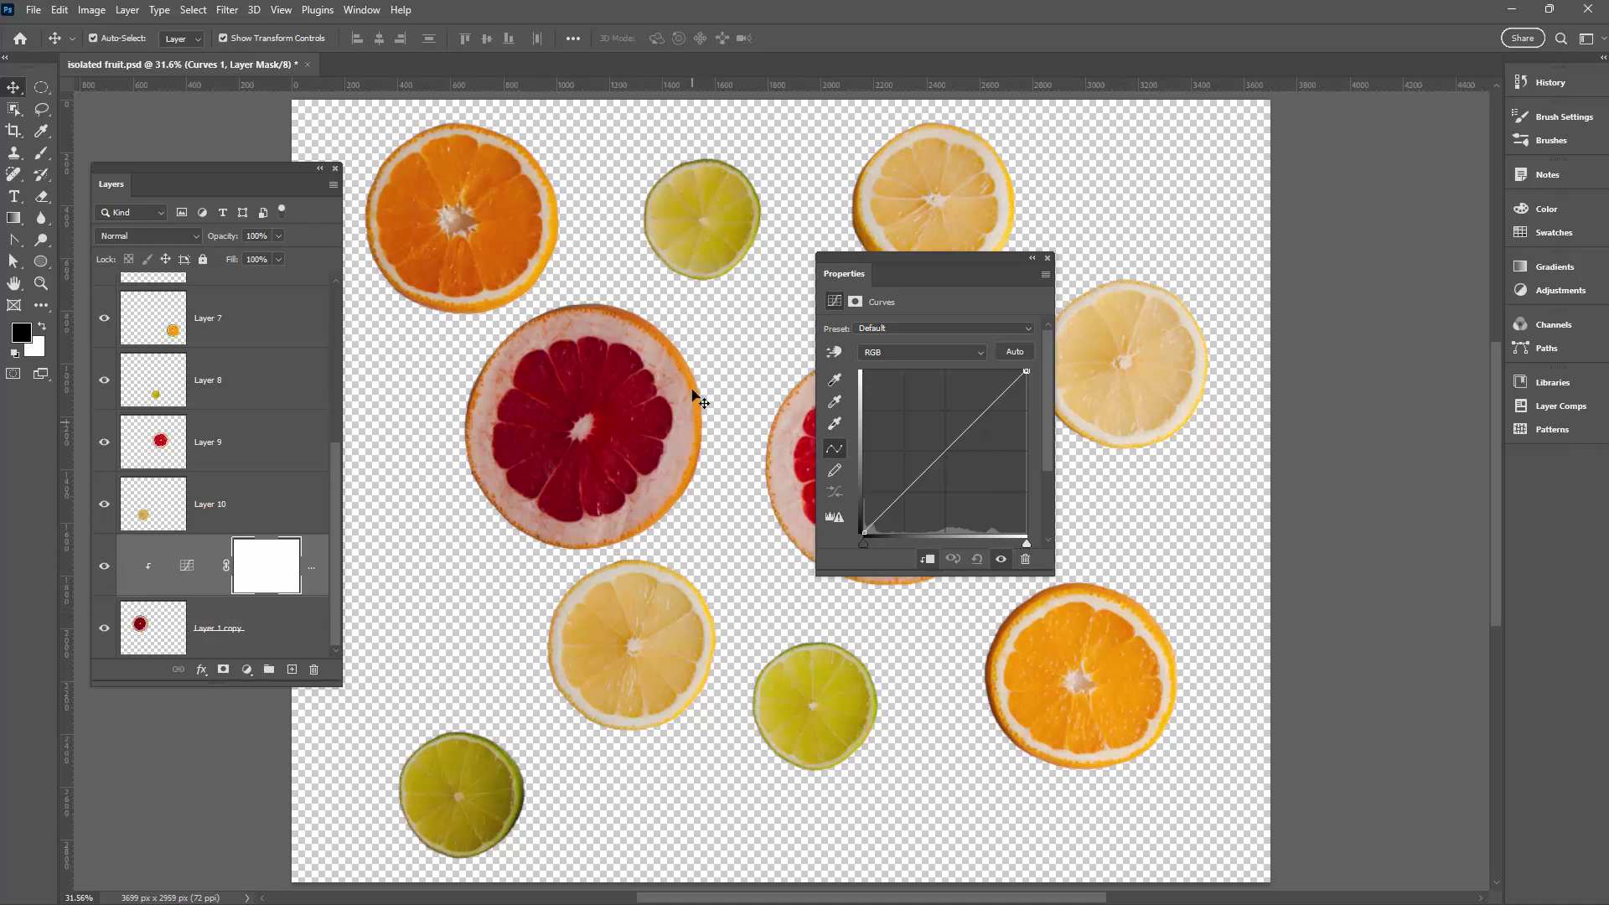
drag(942, 274, 1097, 352)
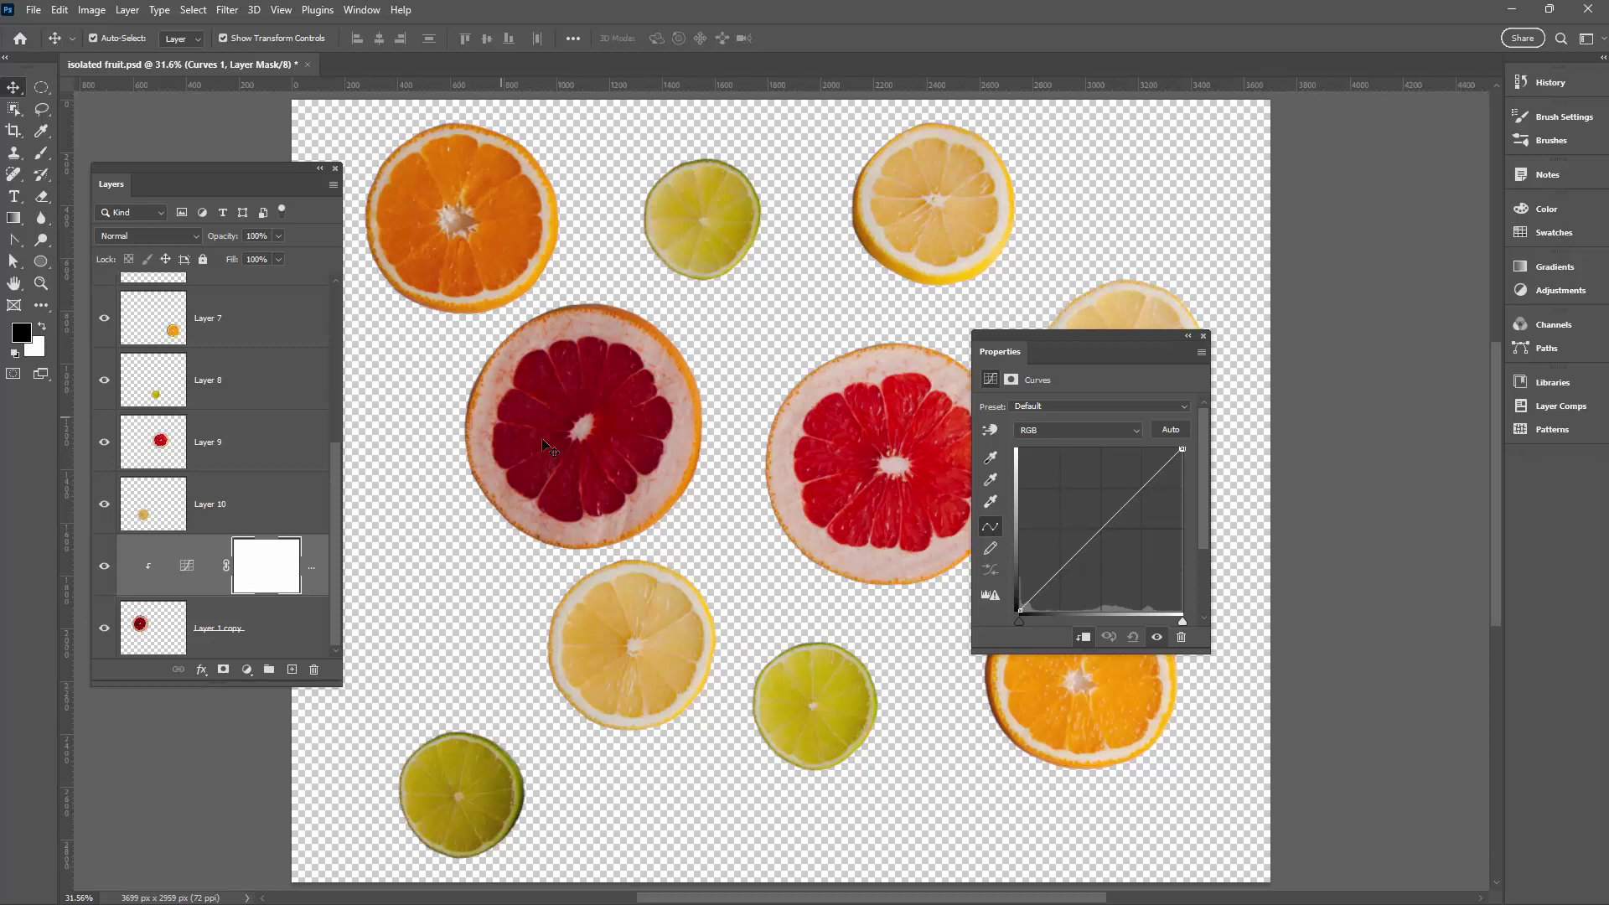
click(1131, 497)
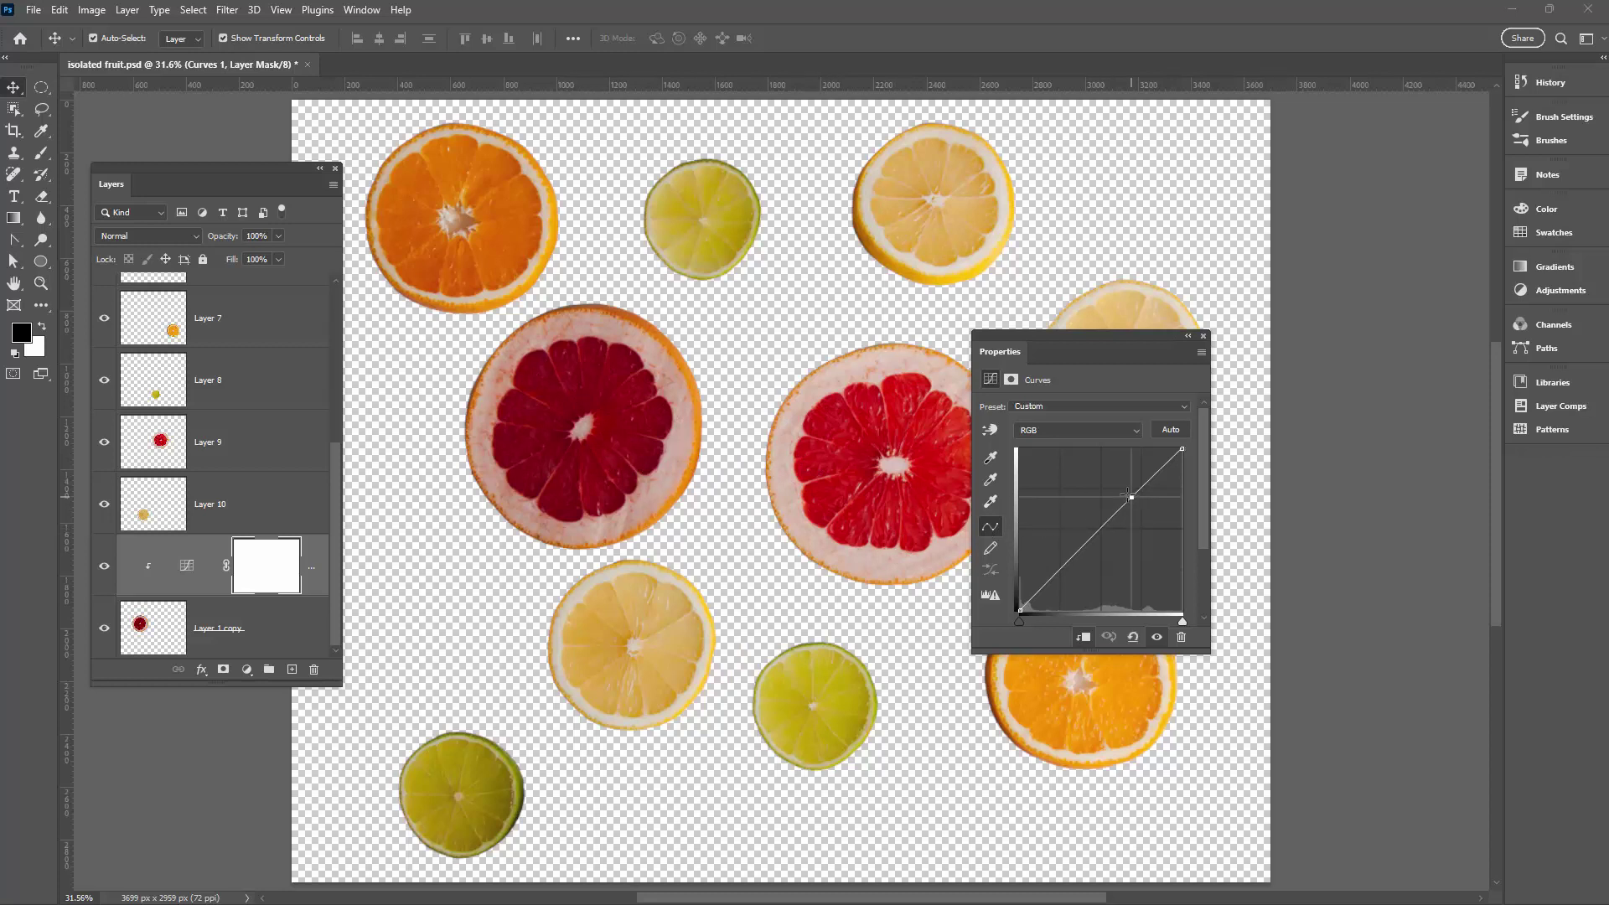
drag(1128, 495, 1120, 492)
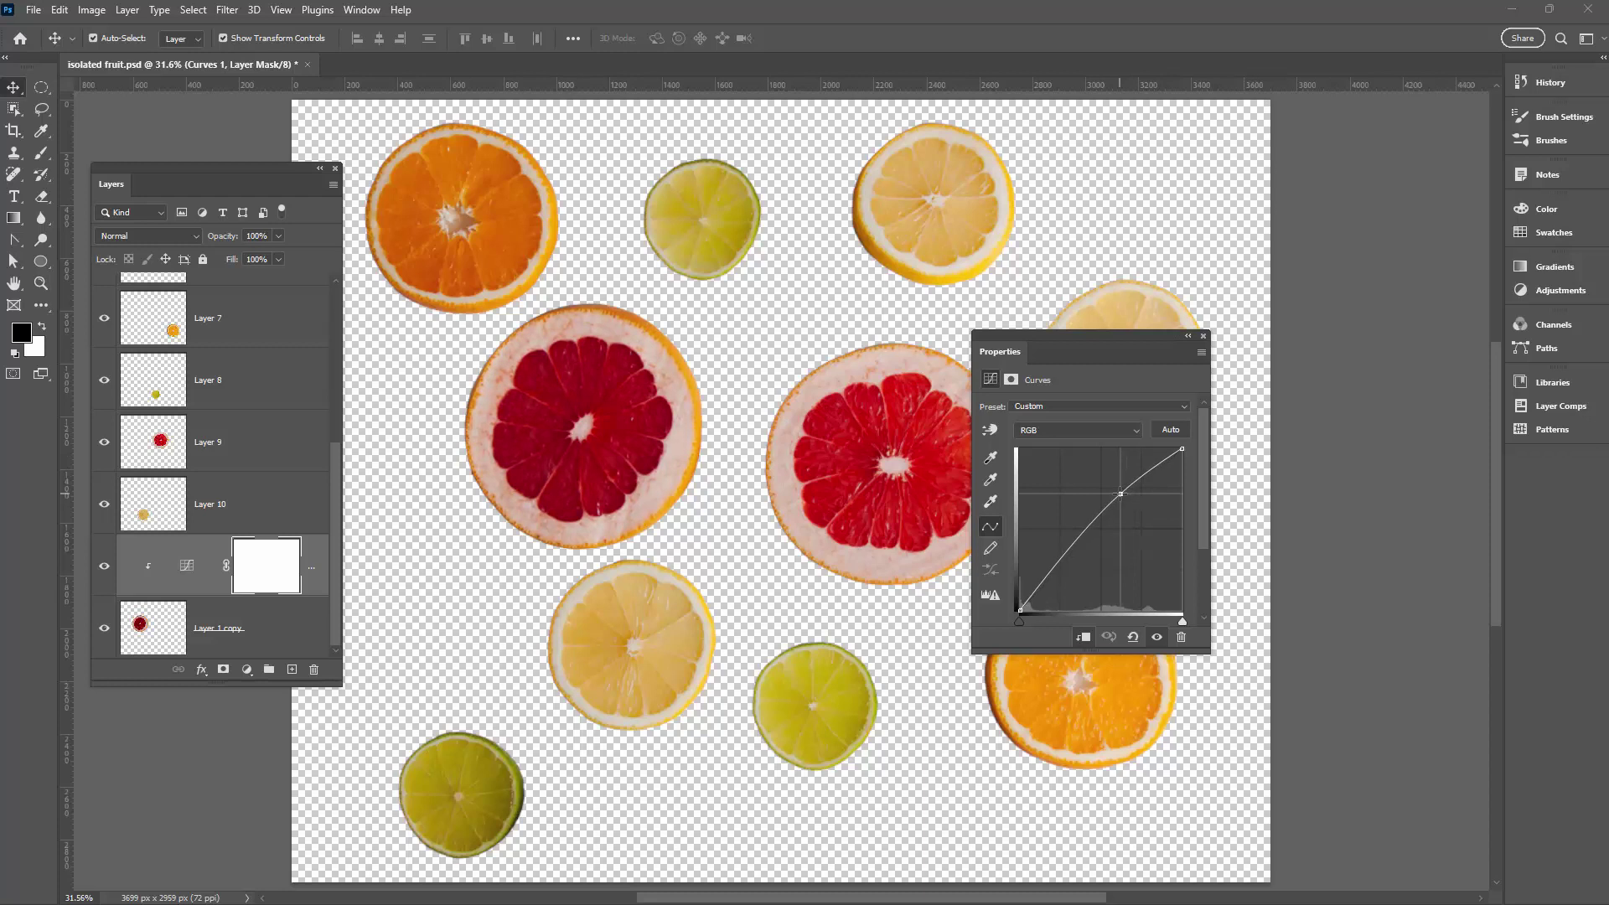
click(1054, 561)
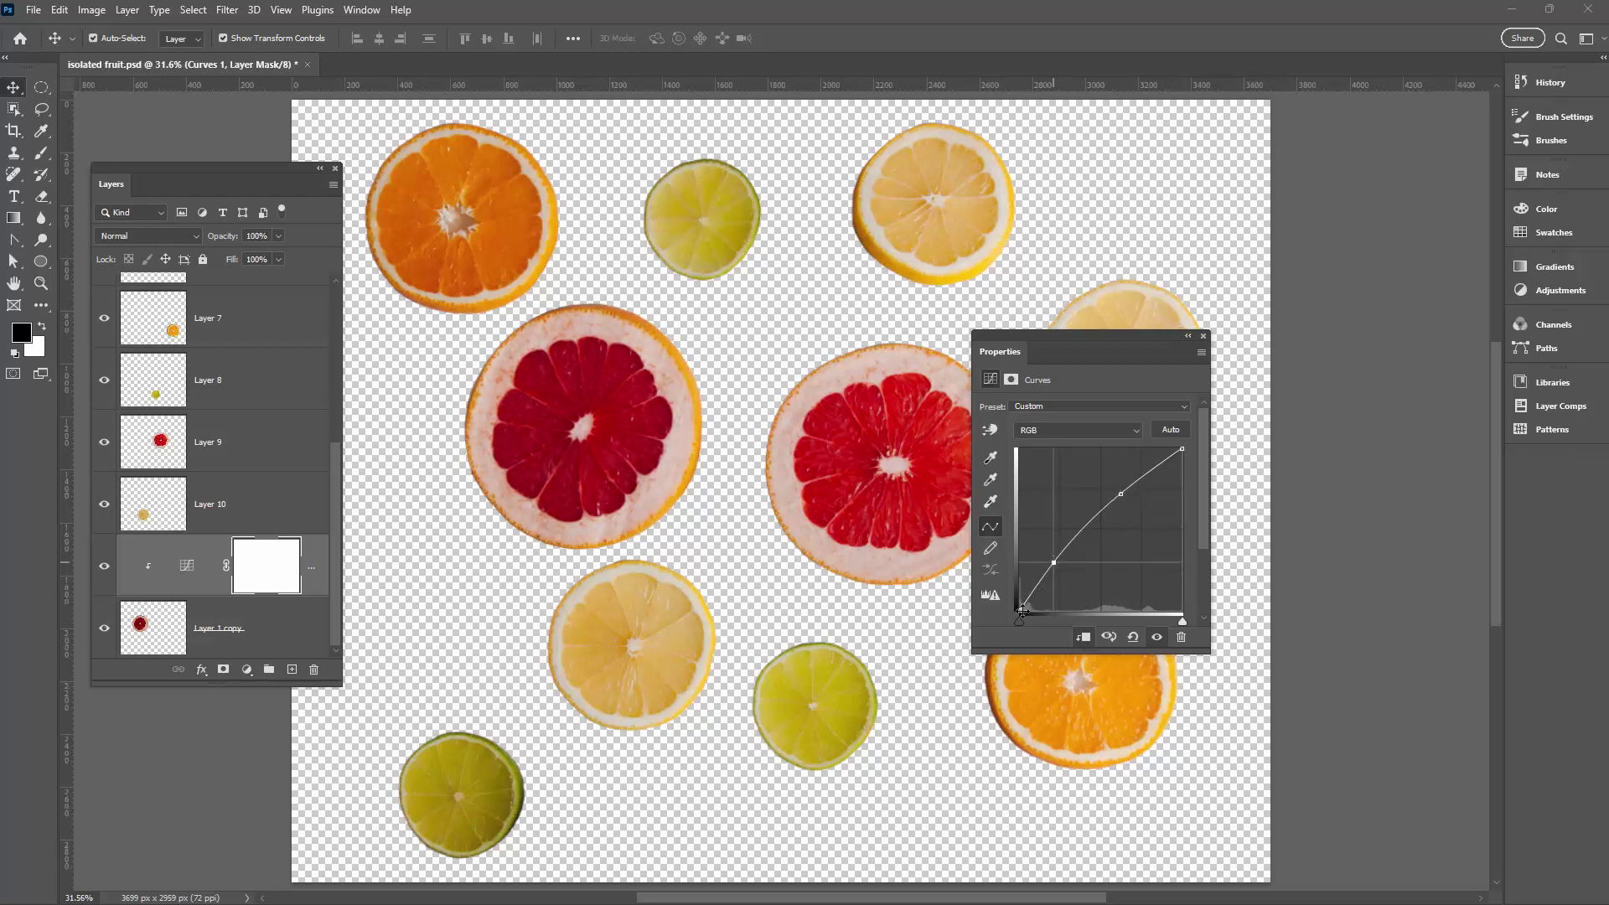
drag(1020, 610, 1023, 609)
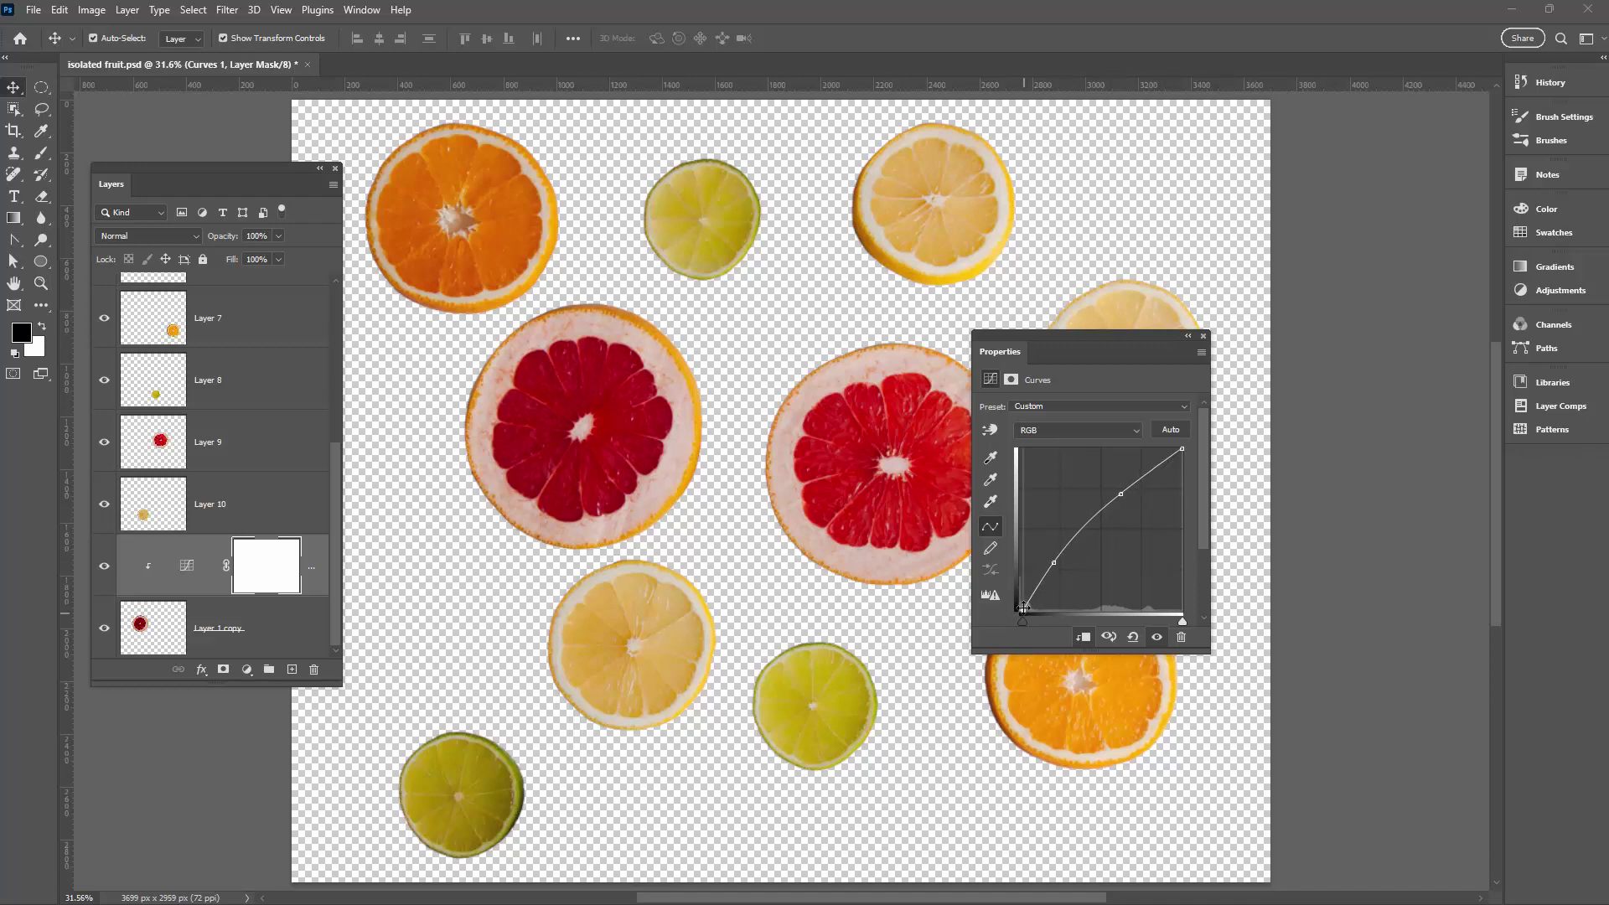
drag(1023, 608, 1020, 611)
click(1204, 336)
- Merge the Curves 1 adjustment layer down into Layer 1 copy and deselect the layer
right_click(316, 585)
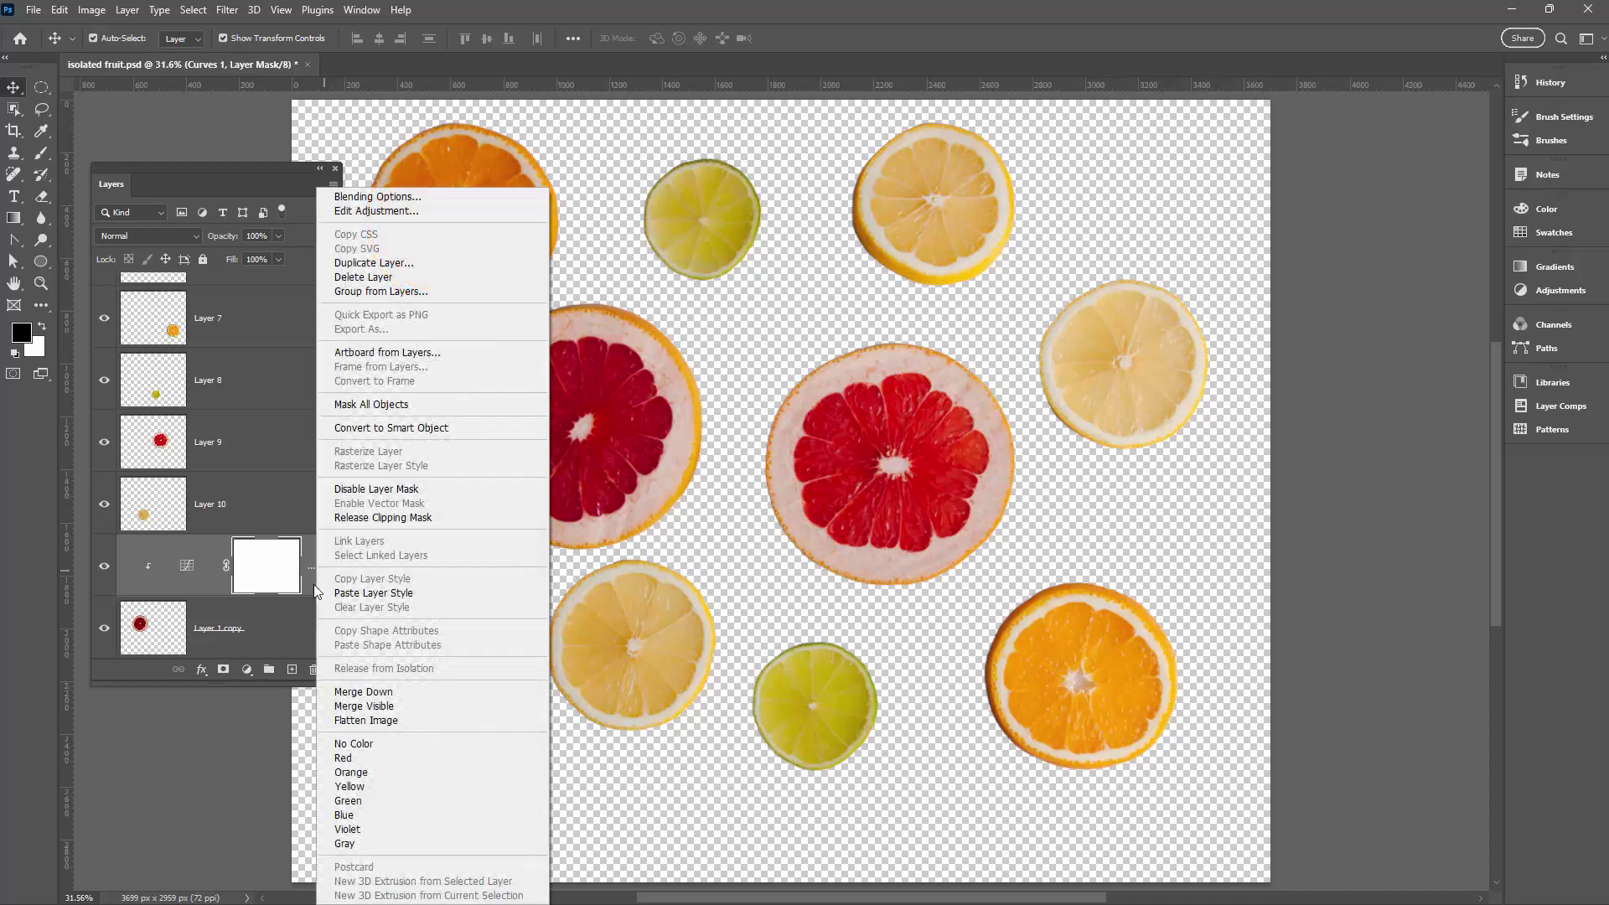
key(Escape)
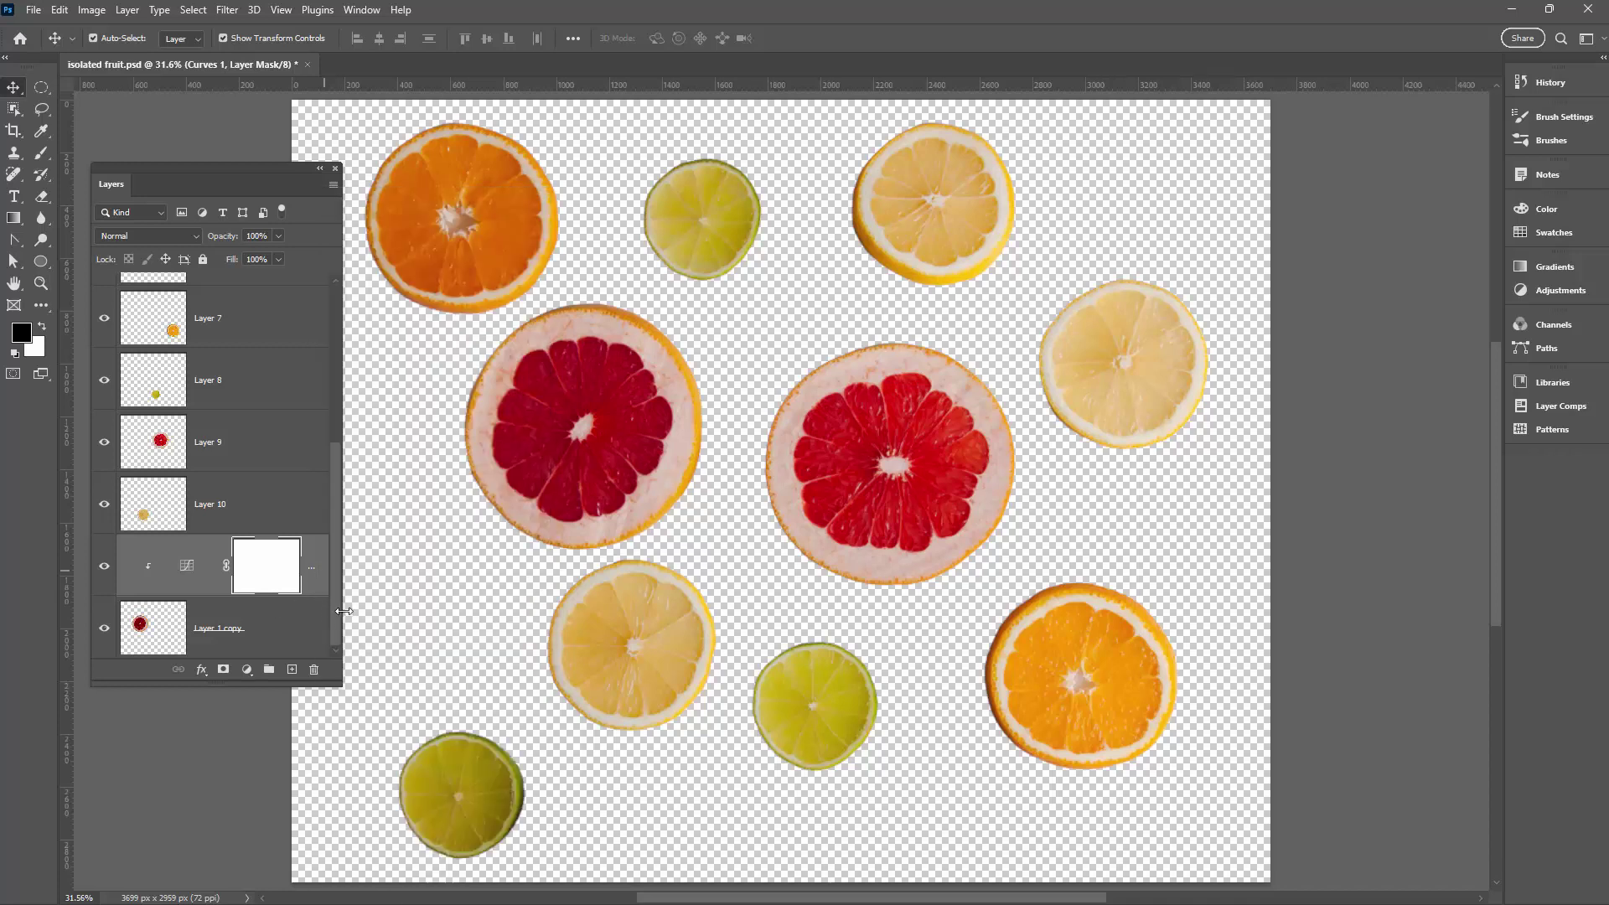
drag(343, 618, 390, 618)
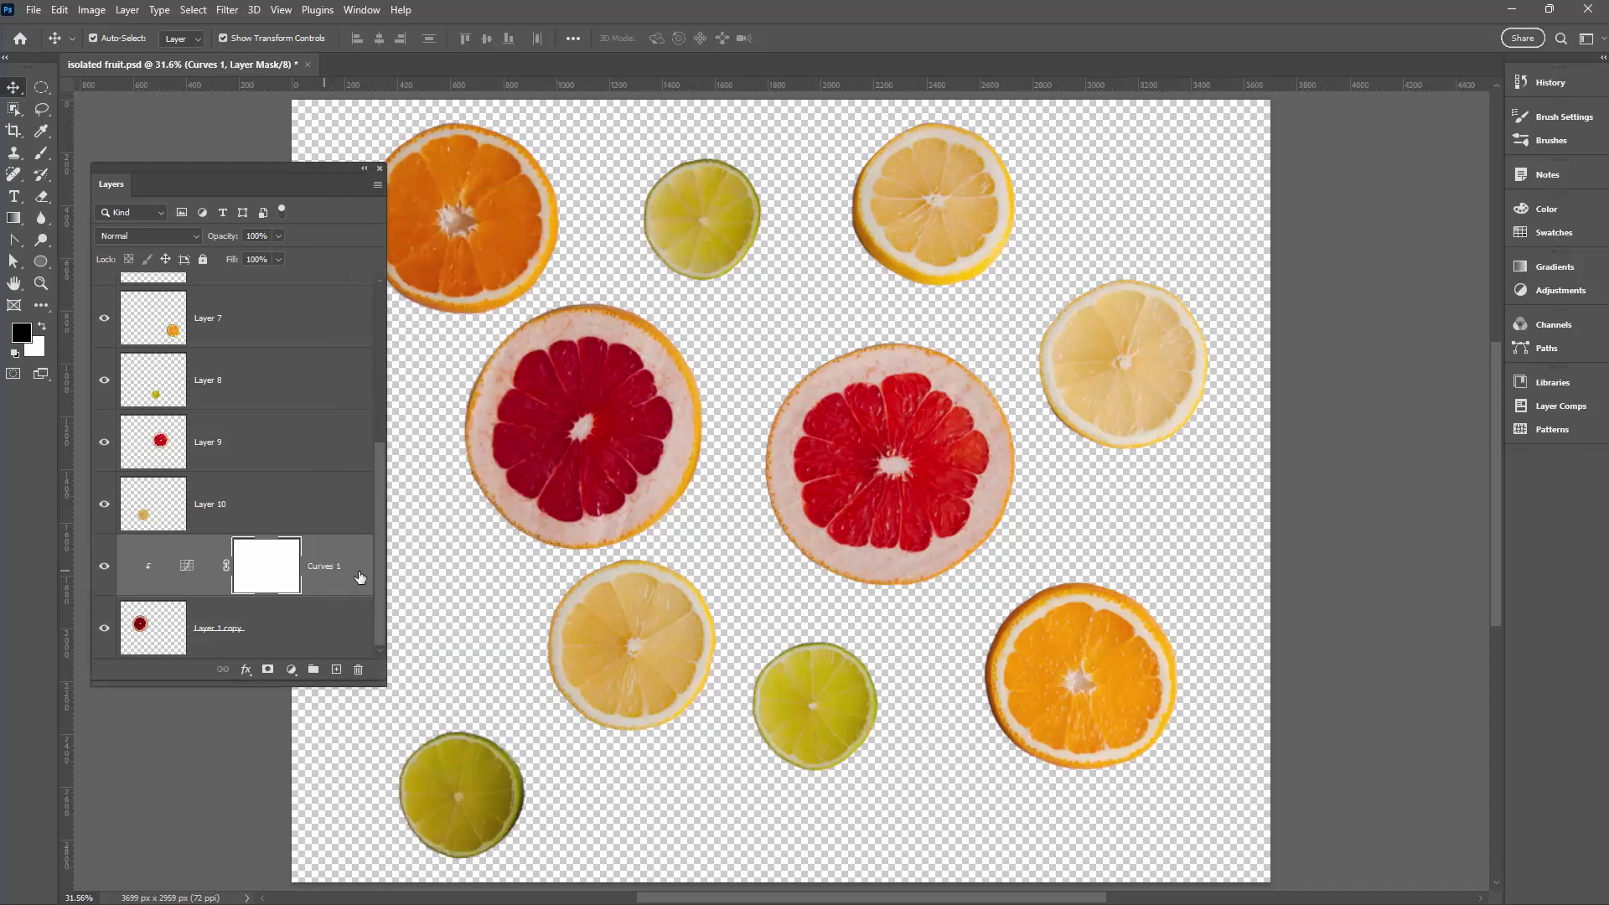
right_click(202, 567)
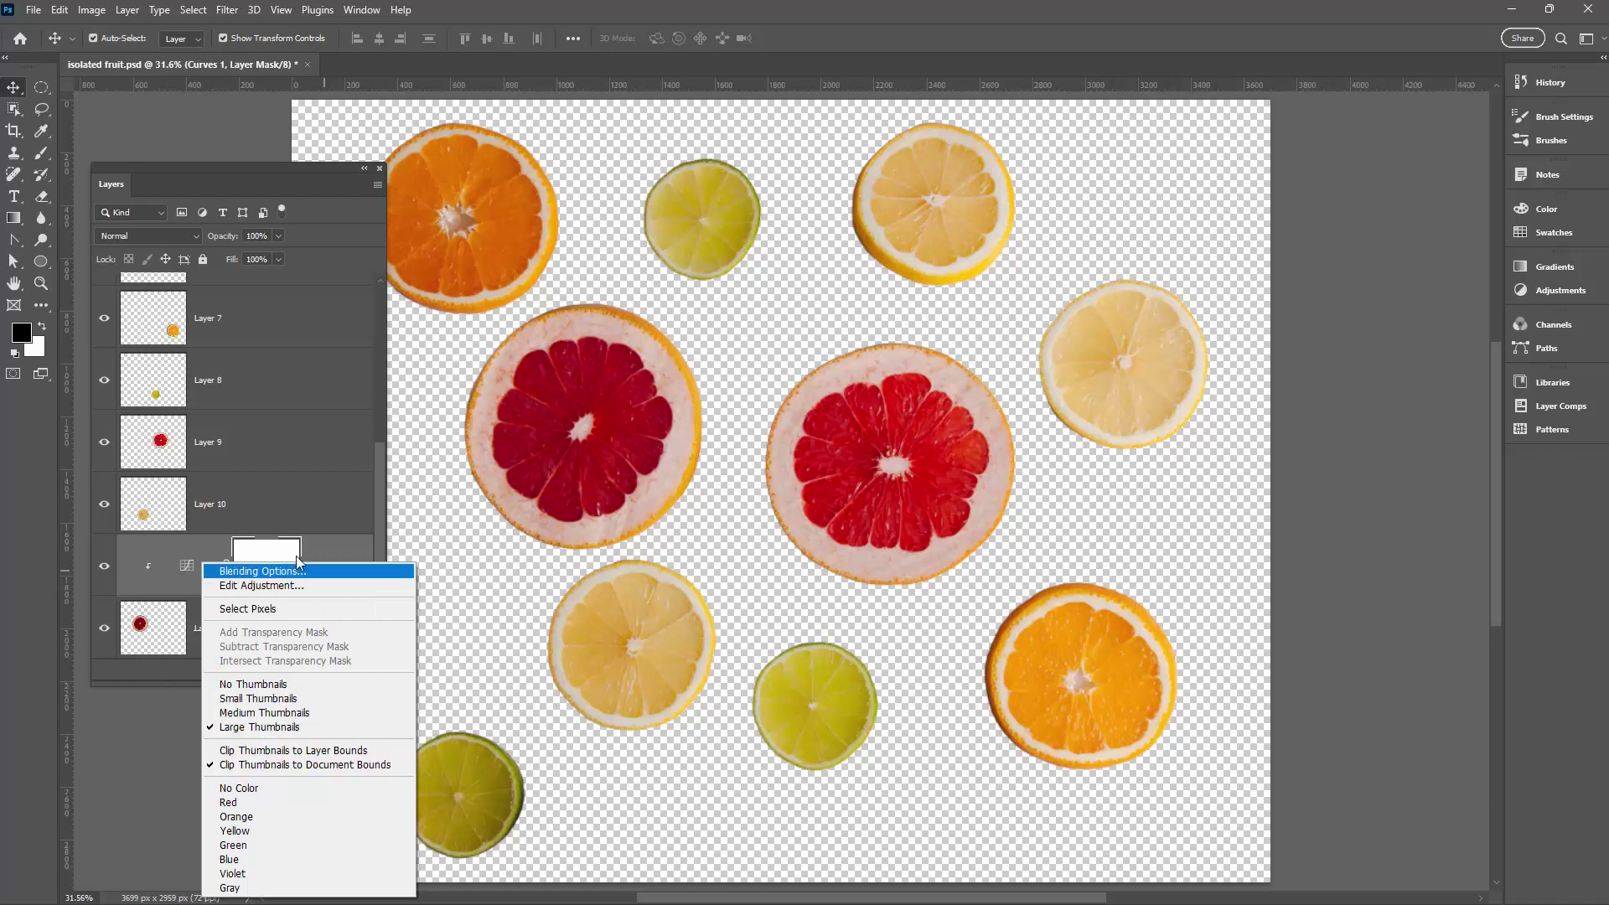
key(Escape)
right_click(345, 580)
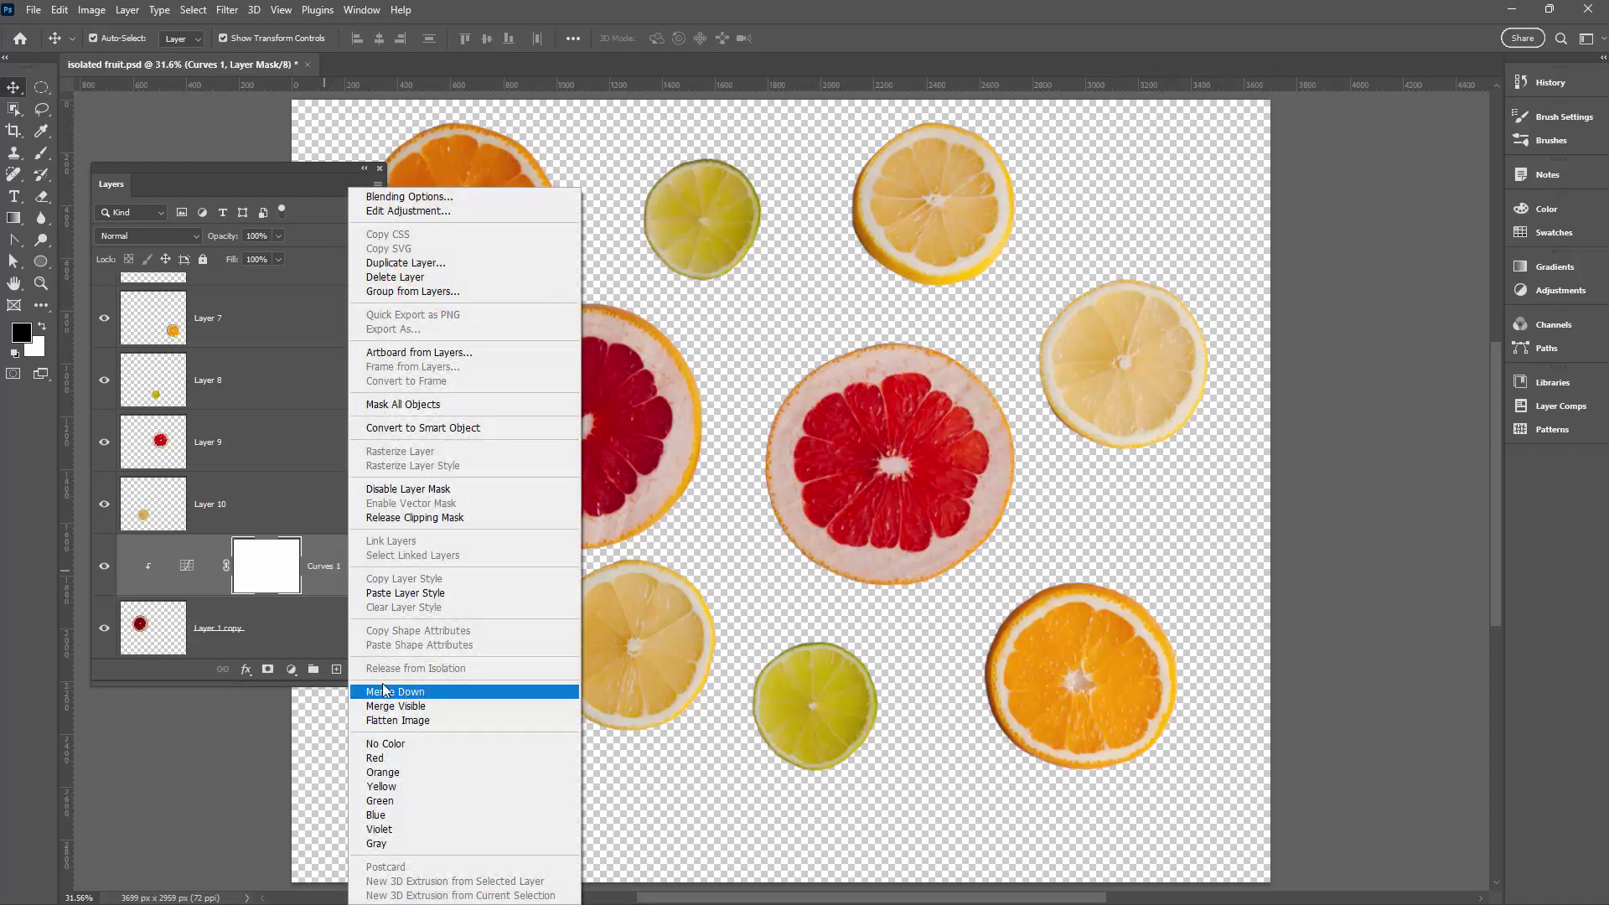
click(407, 694)
click(727, 577)
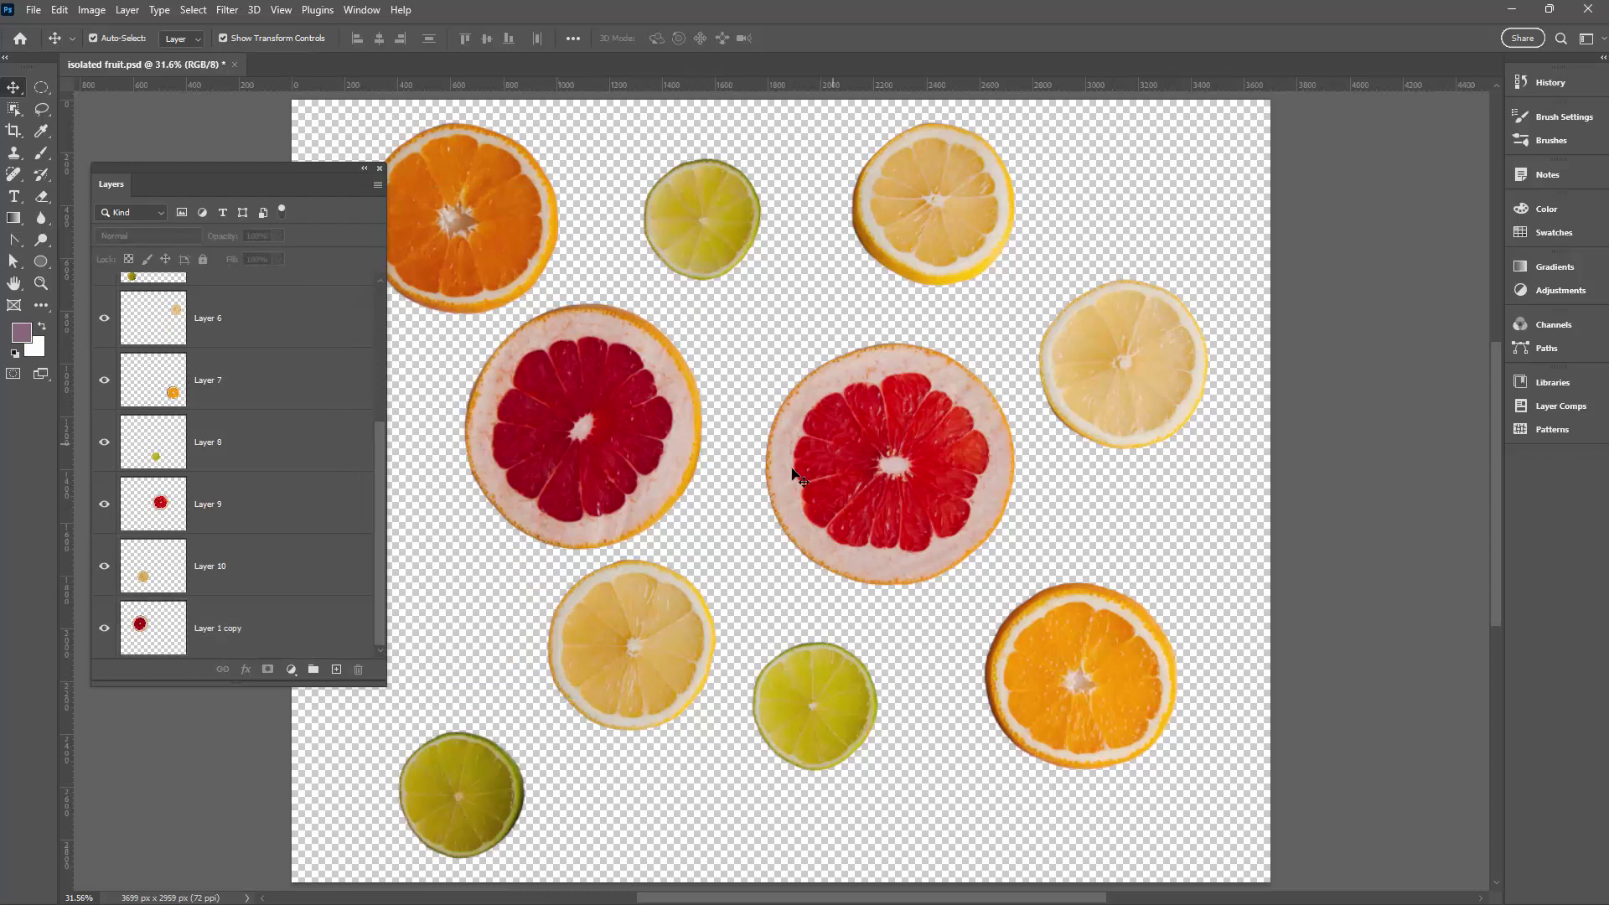
- Start a Match Color adjustment on the dark grapefruit's Layer 1 copy, with Layer 9 of isolated fruit.psd as the source
click(617, 400)
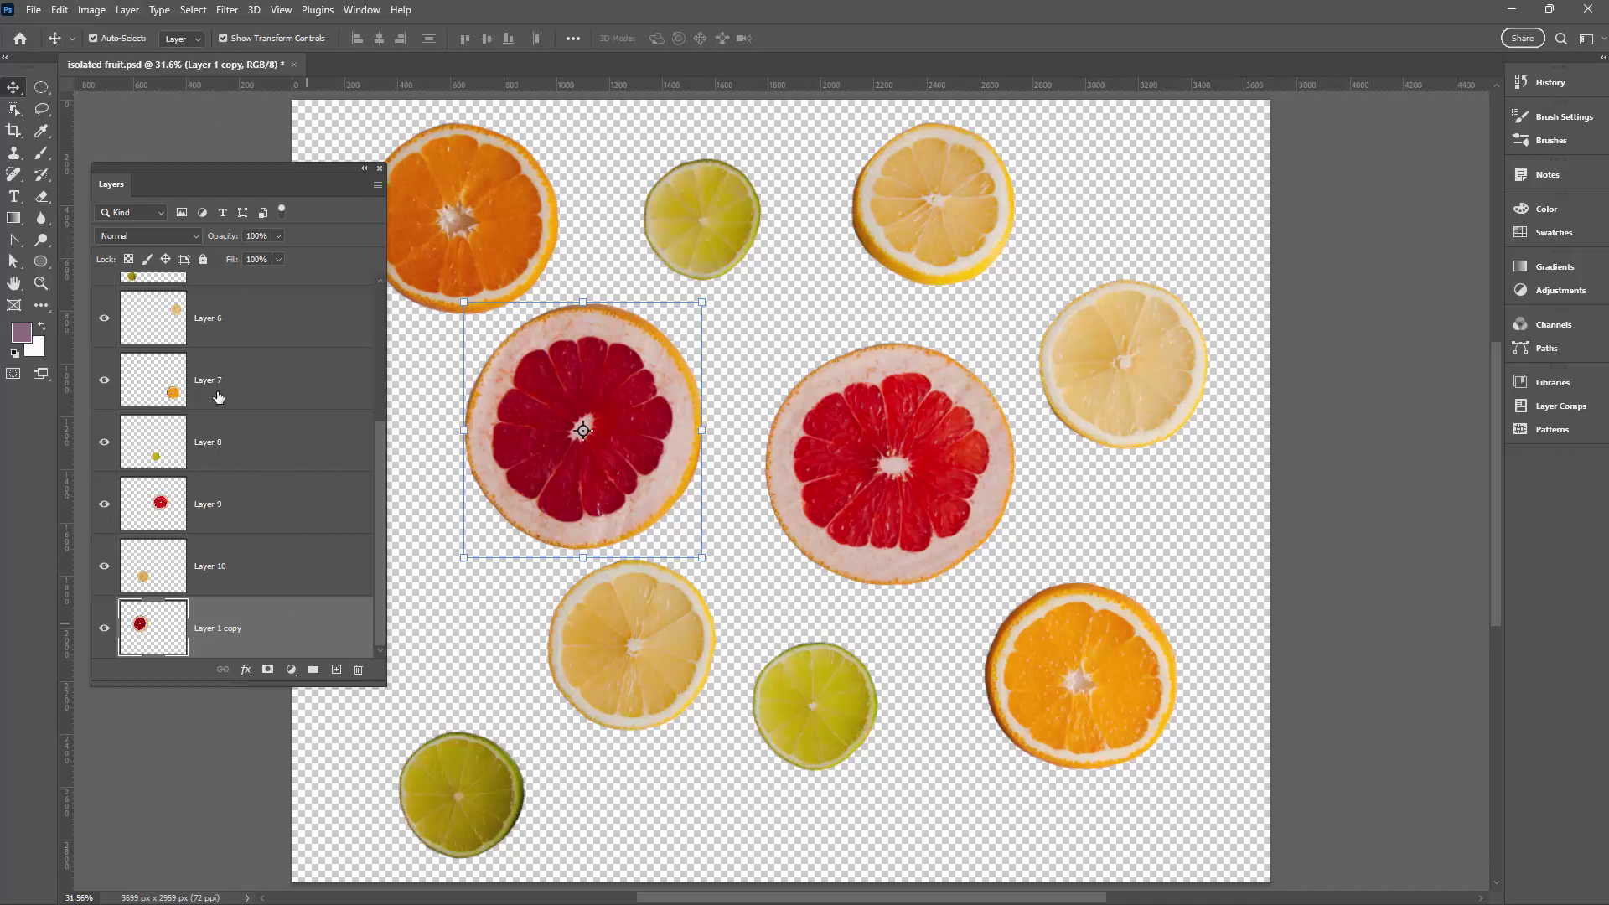
click(93, 10)
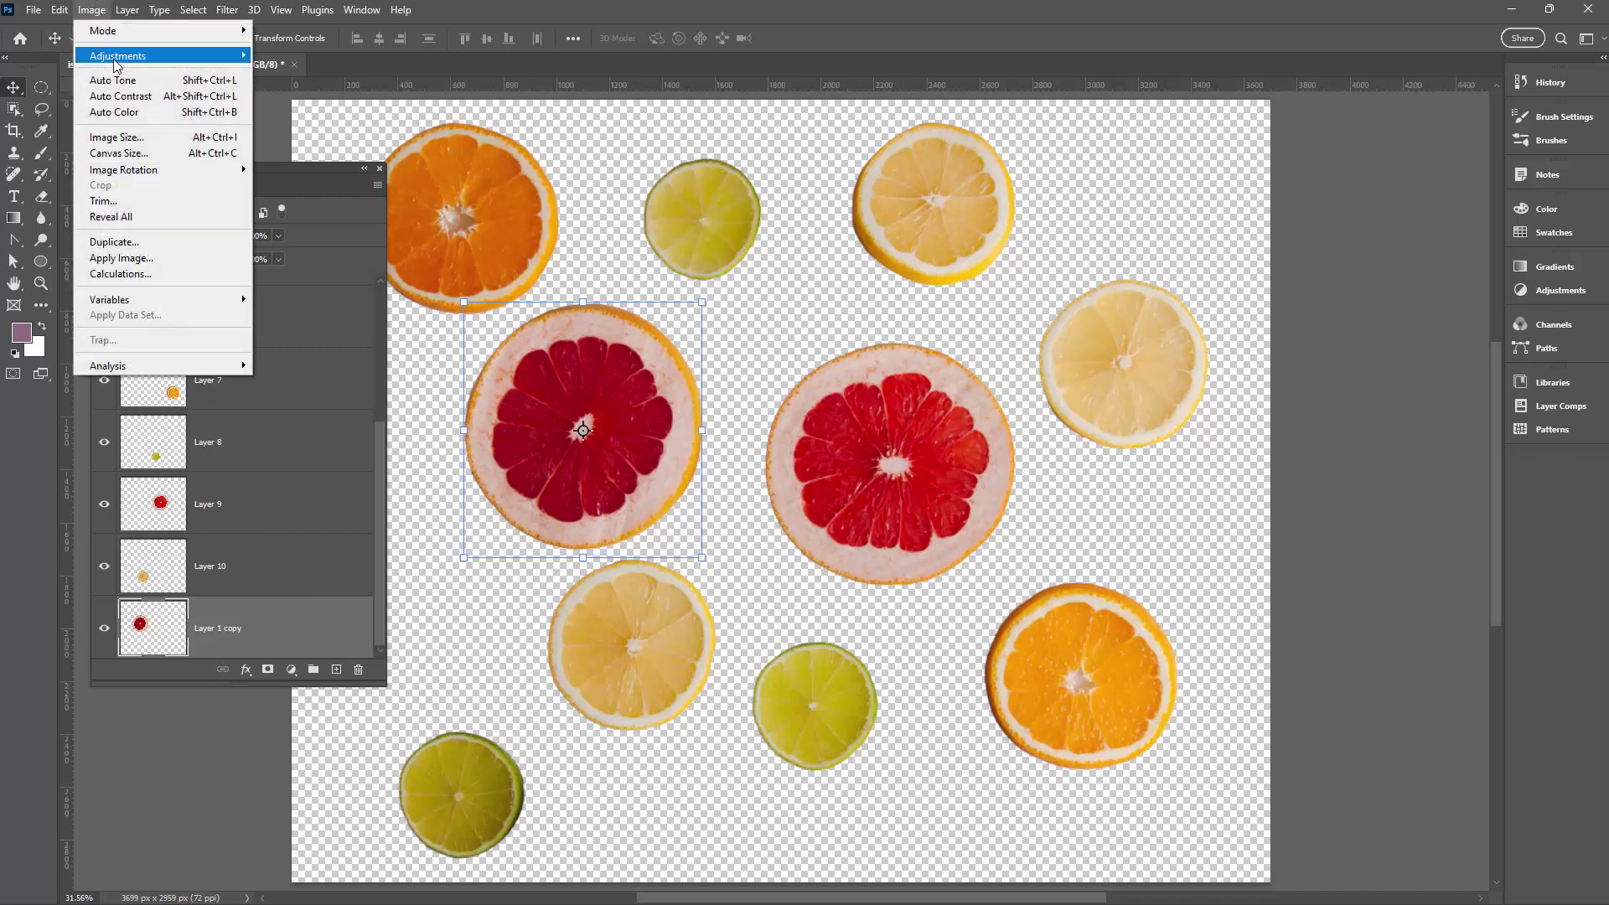
mouse_move(119, 59)
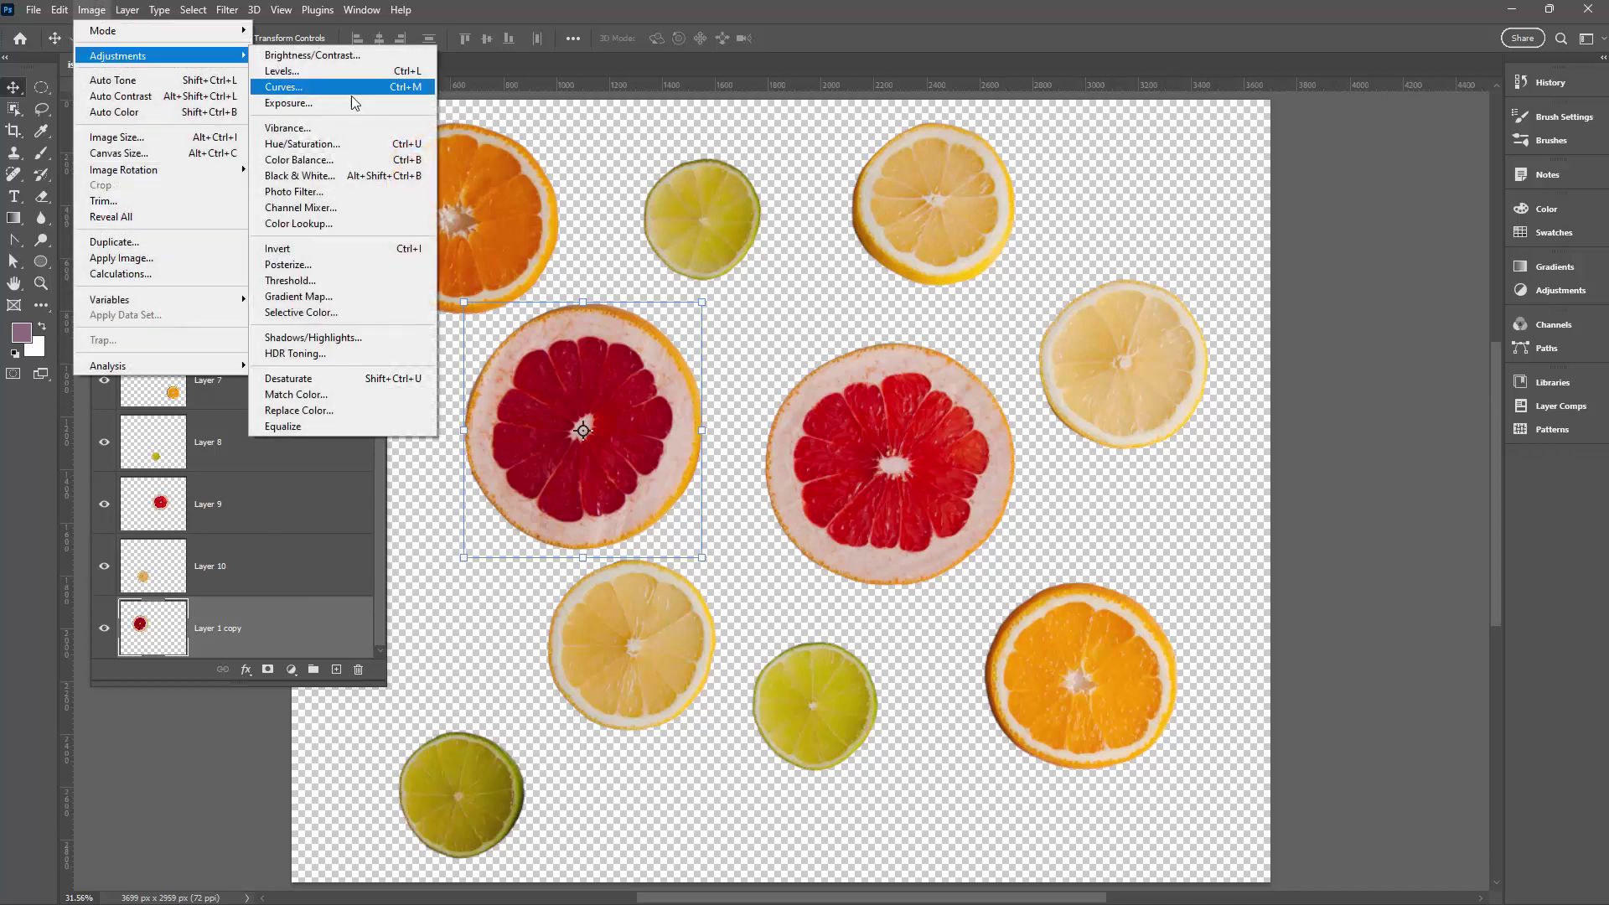
click(392, 396)
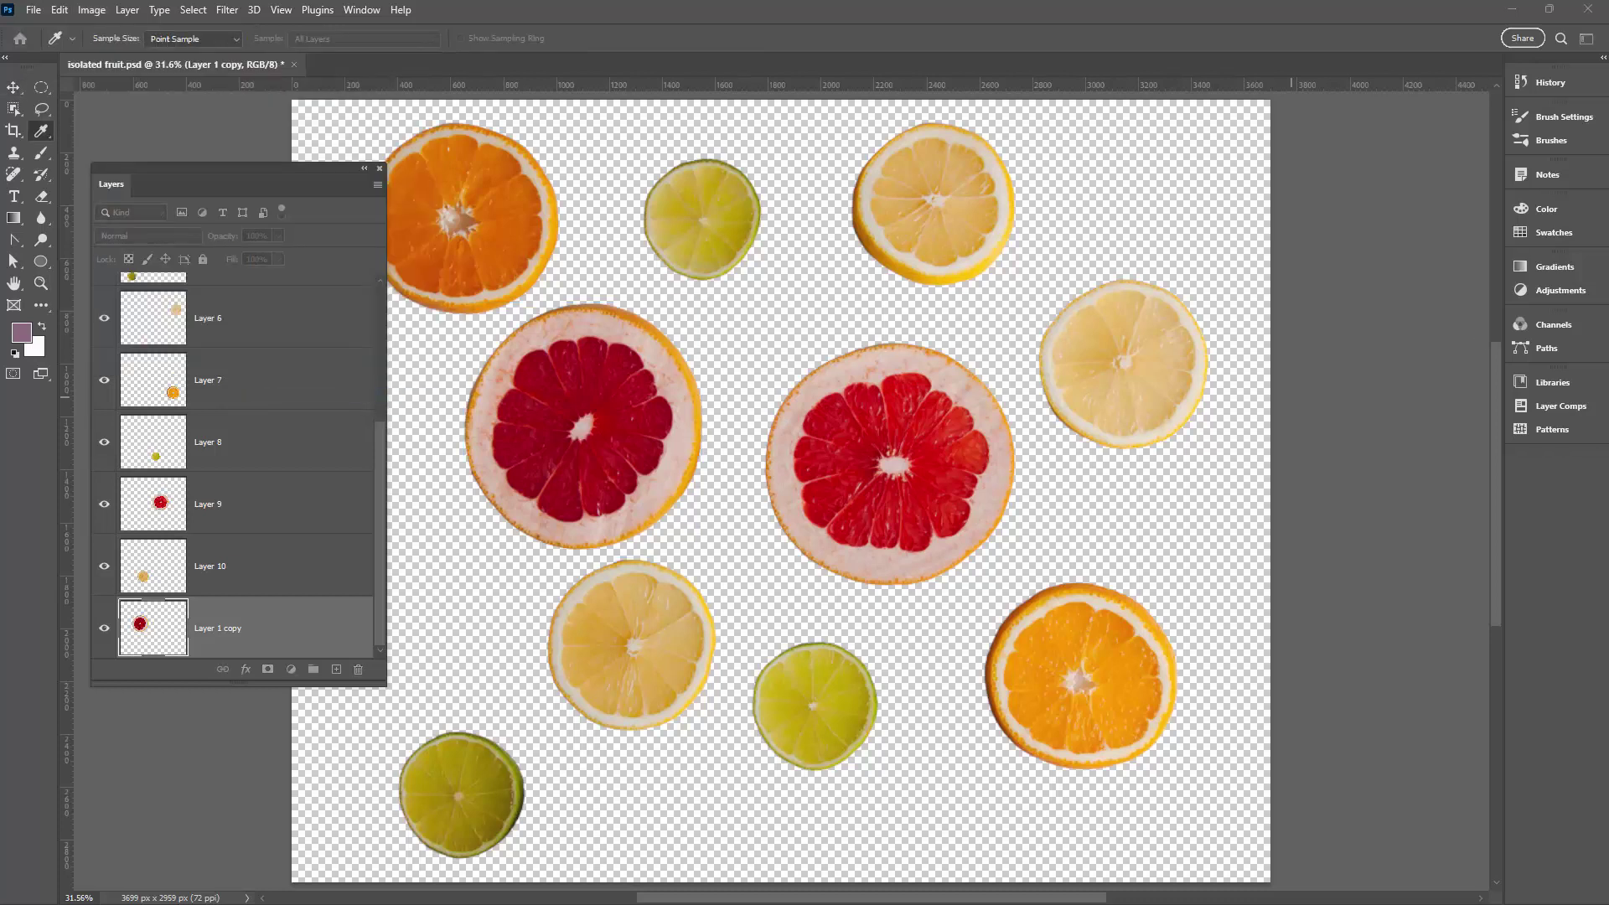
drag(1103, 193, 963, 194)
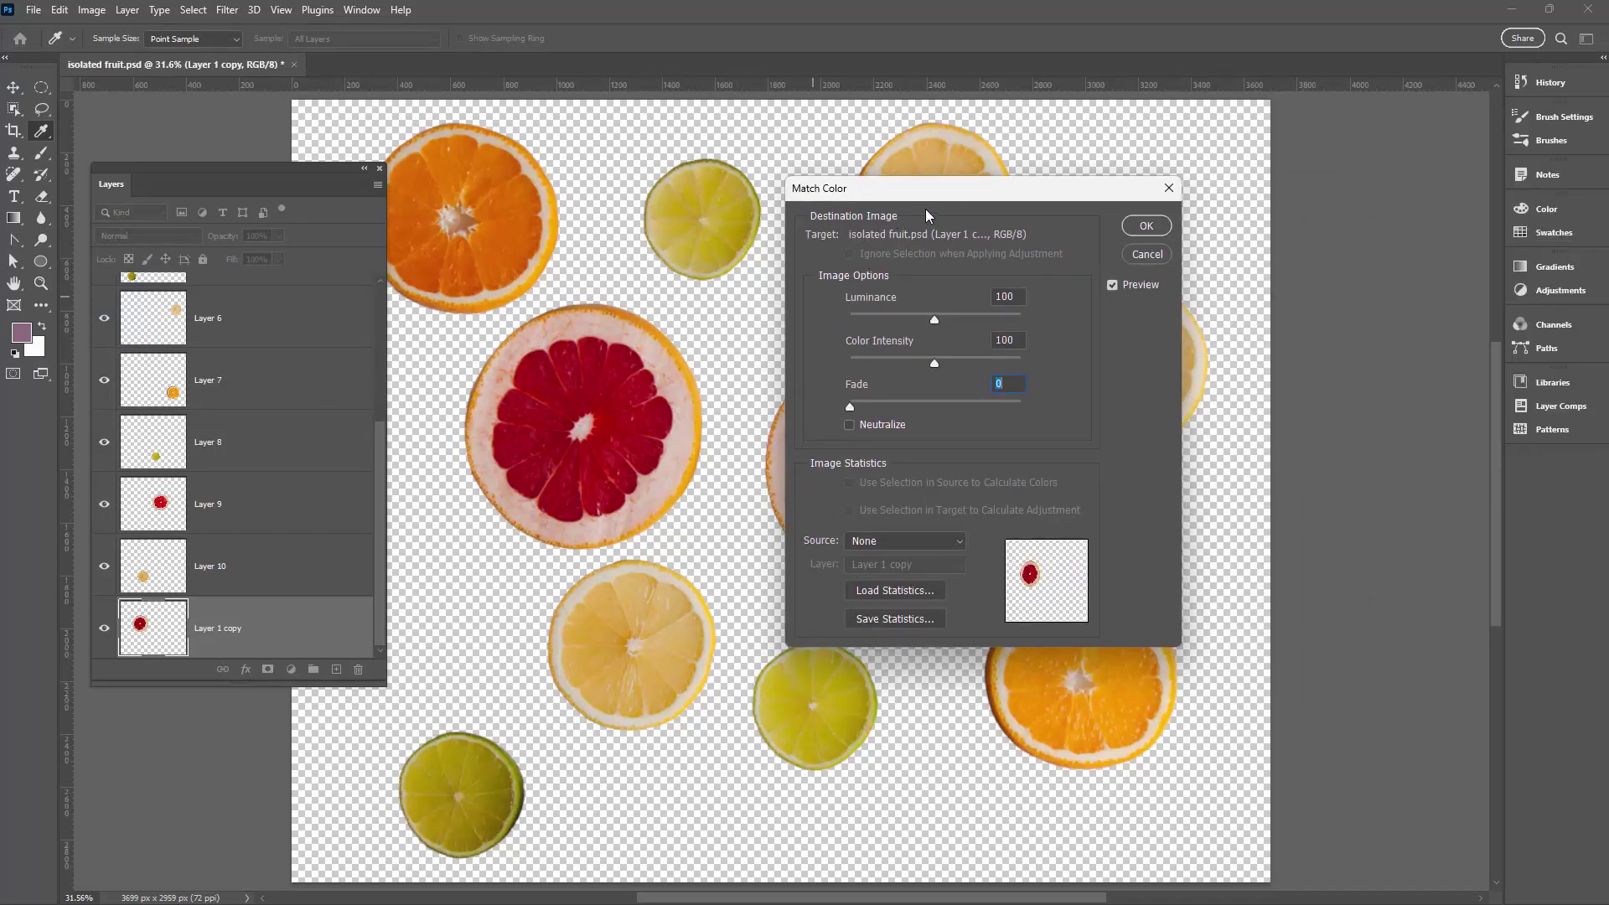
drag(909, 186, 1038, 191)
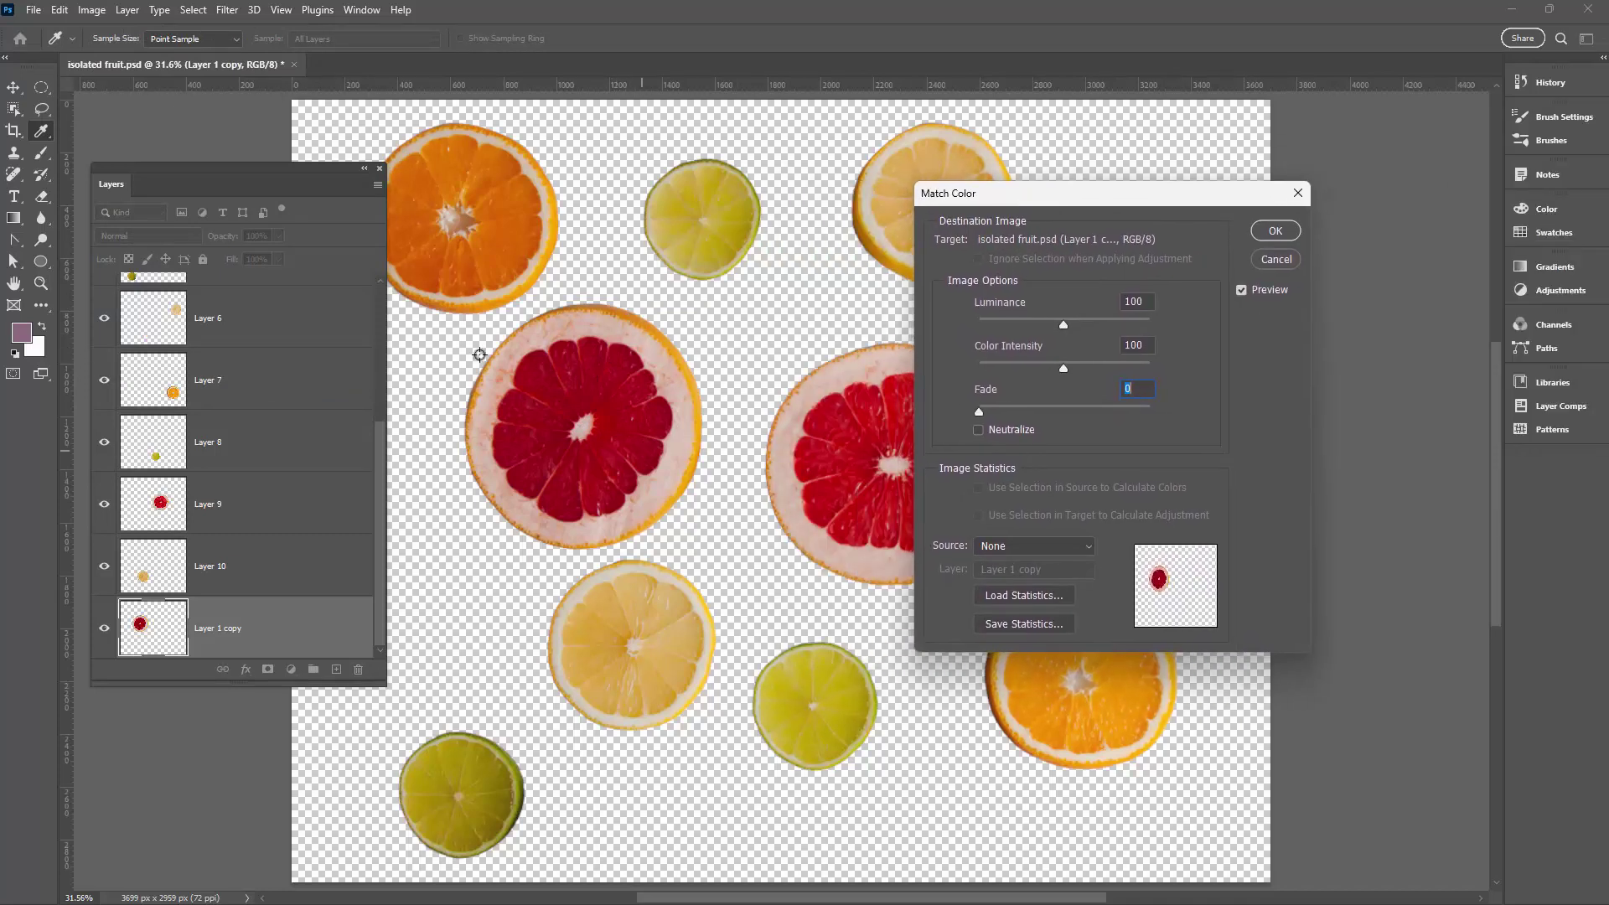
click(999, 544)
click(1009, 576)
click(1088, 572)
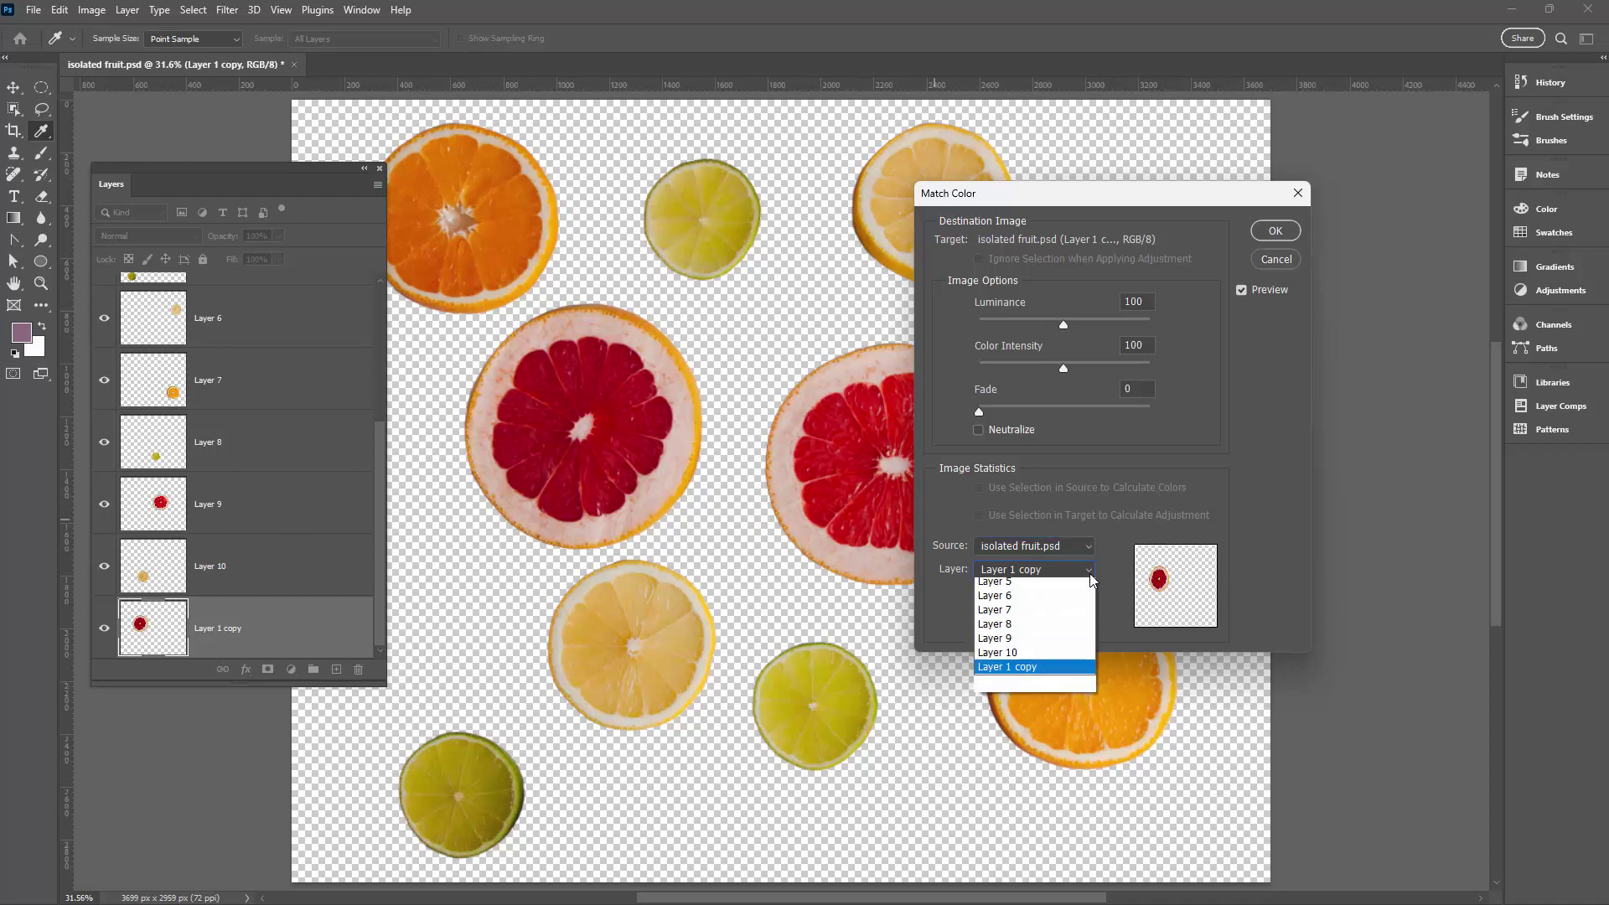
click(1001, 713)
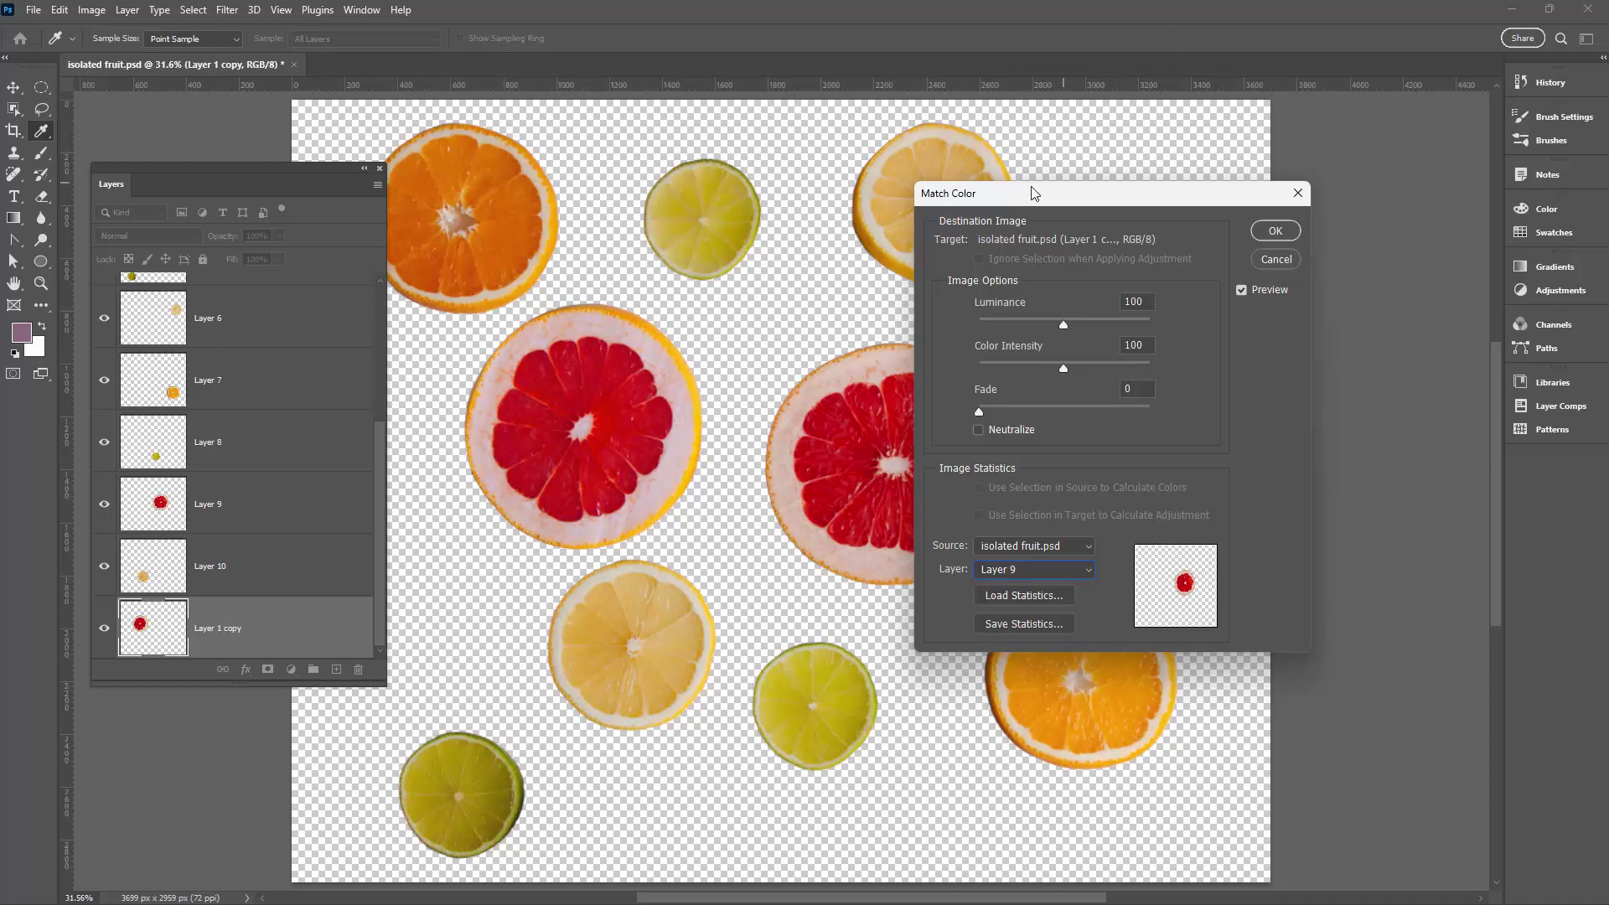
drag(1034, 194, 1112, 193)
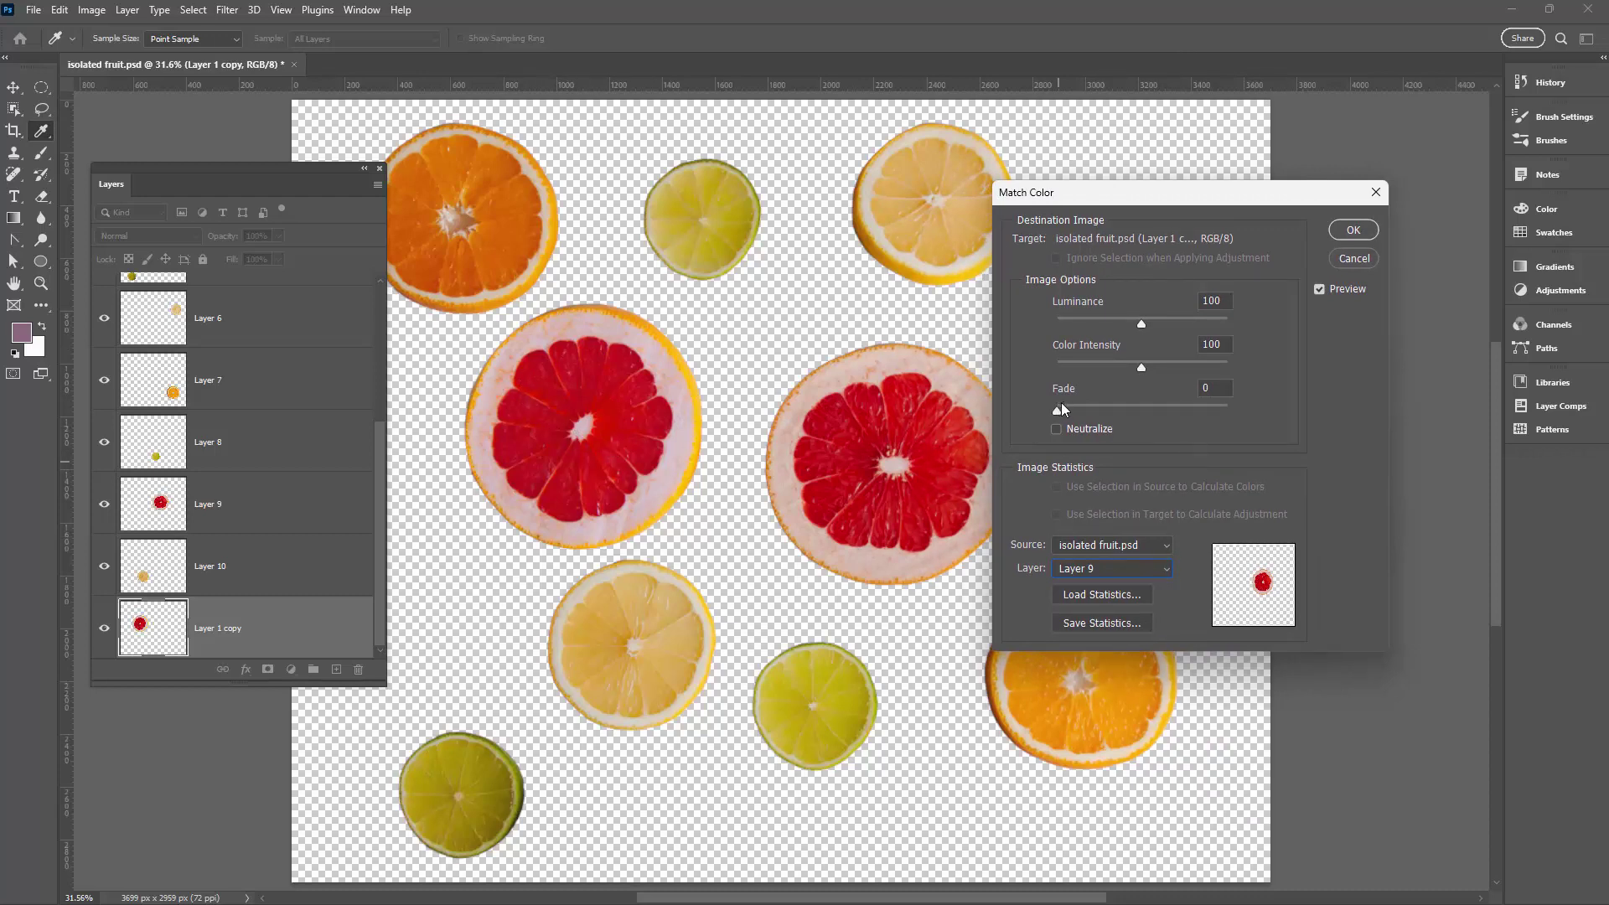
- Set the grapefruit's Match Color fade to about 25, compare it with the original, and apply the adjustment
drag(1057, 409, 1096, 415)
click(1321, 289)
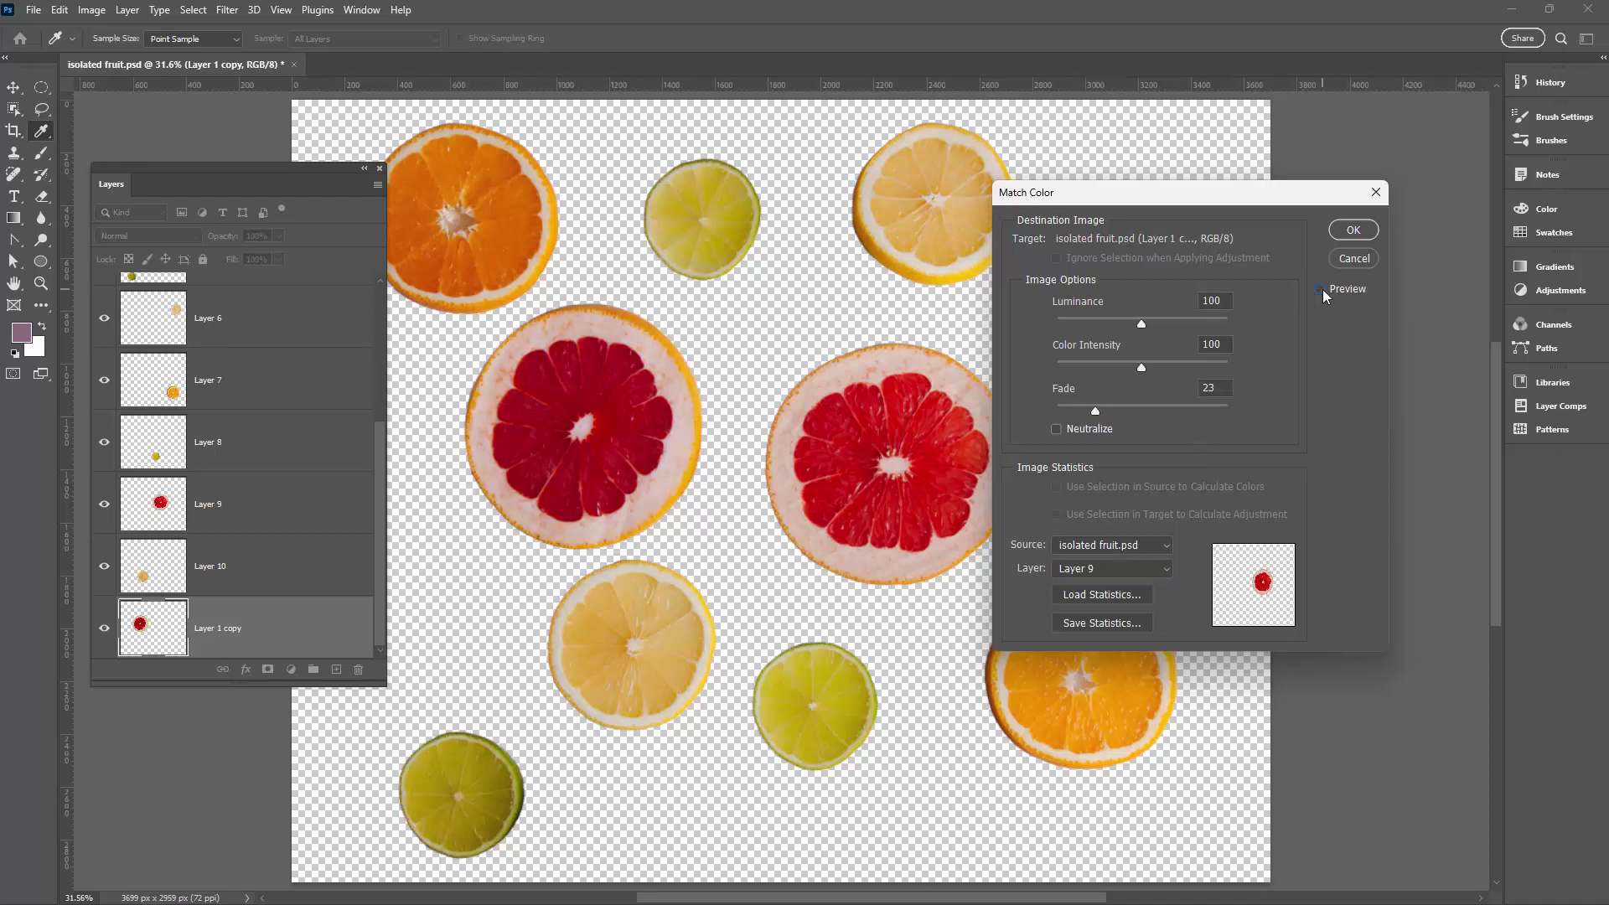
click(1322, 289)
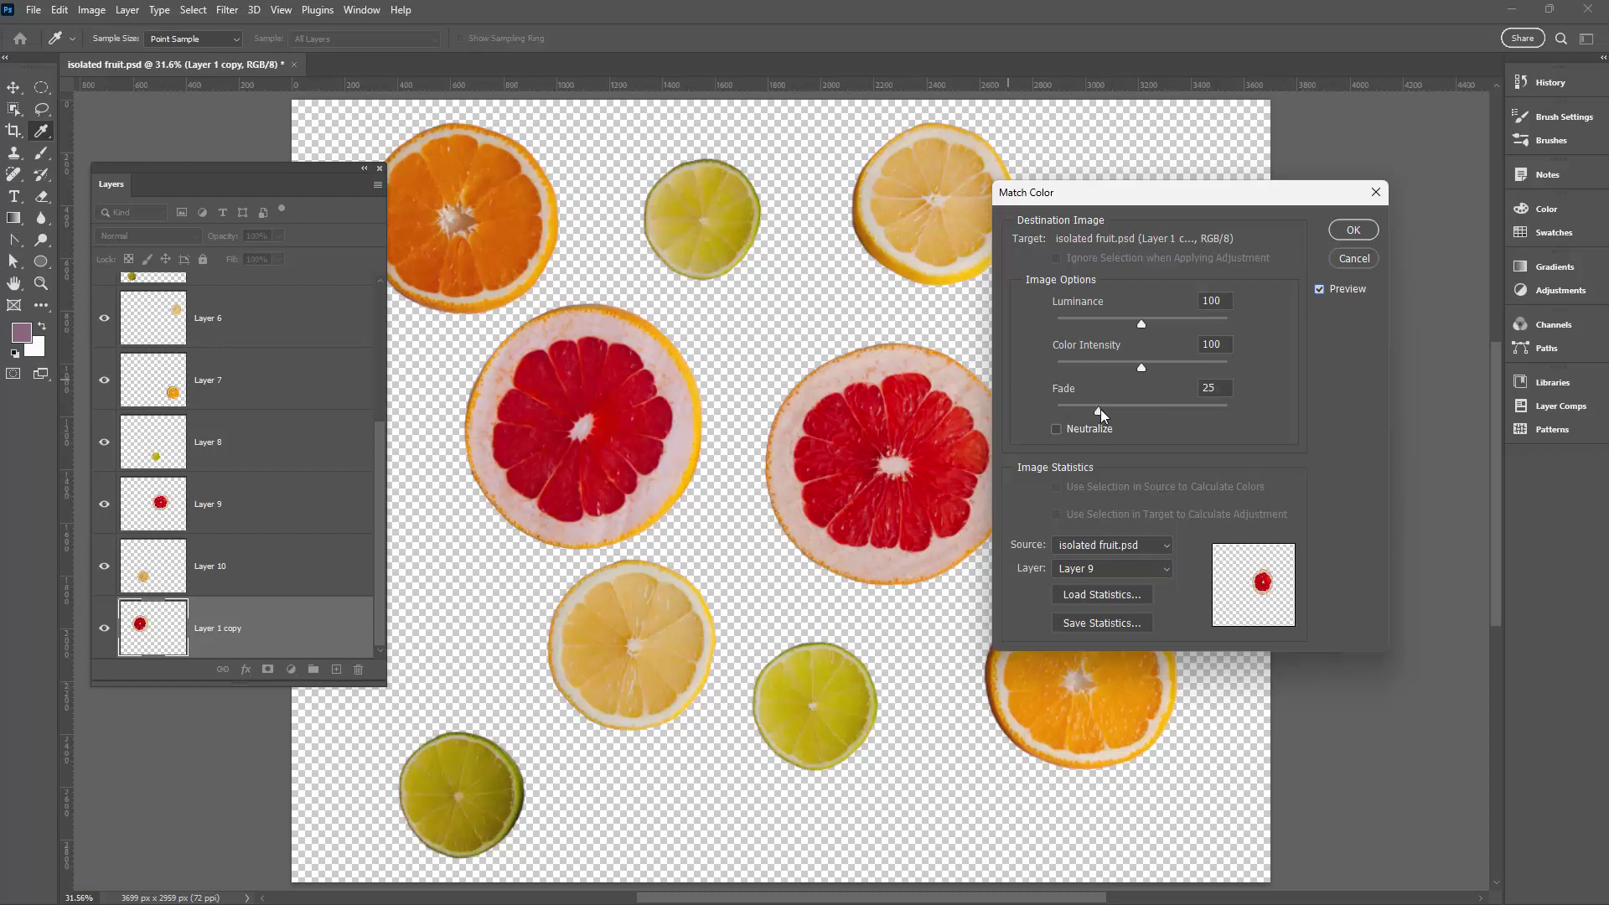
drag(1109, 409, 1111, 409)
click(1352, 230)
key(v)
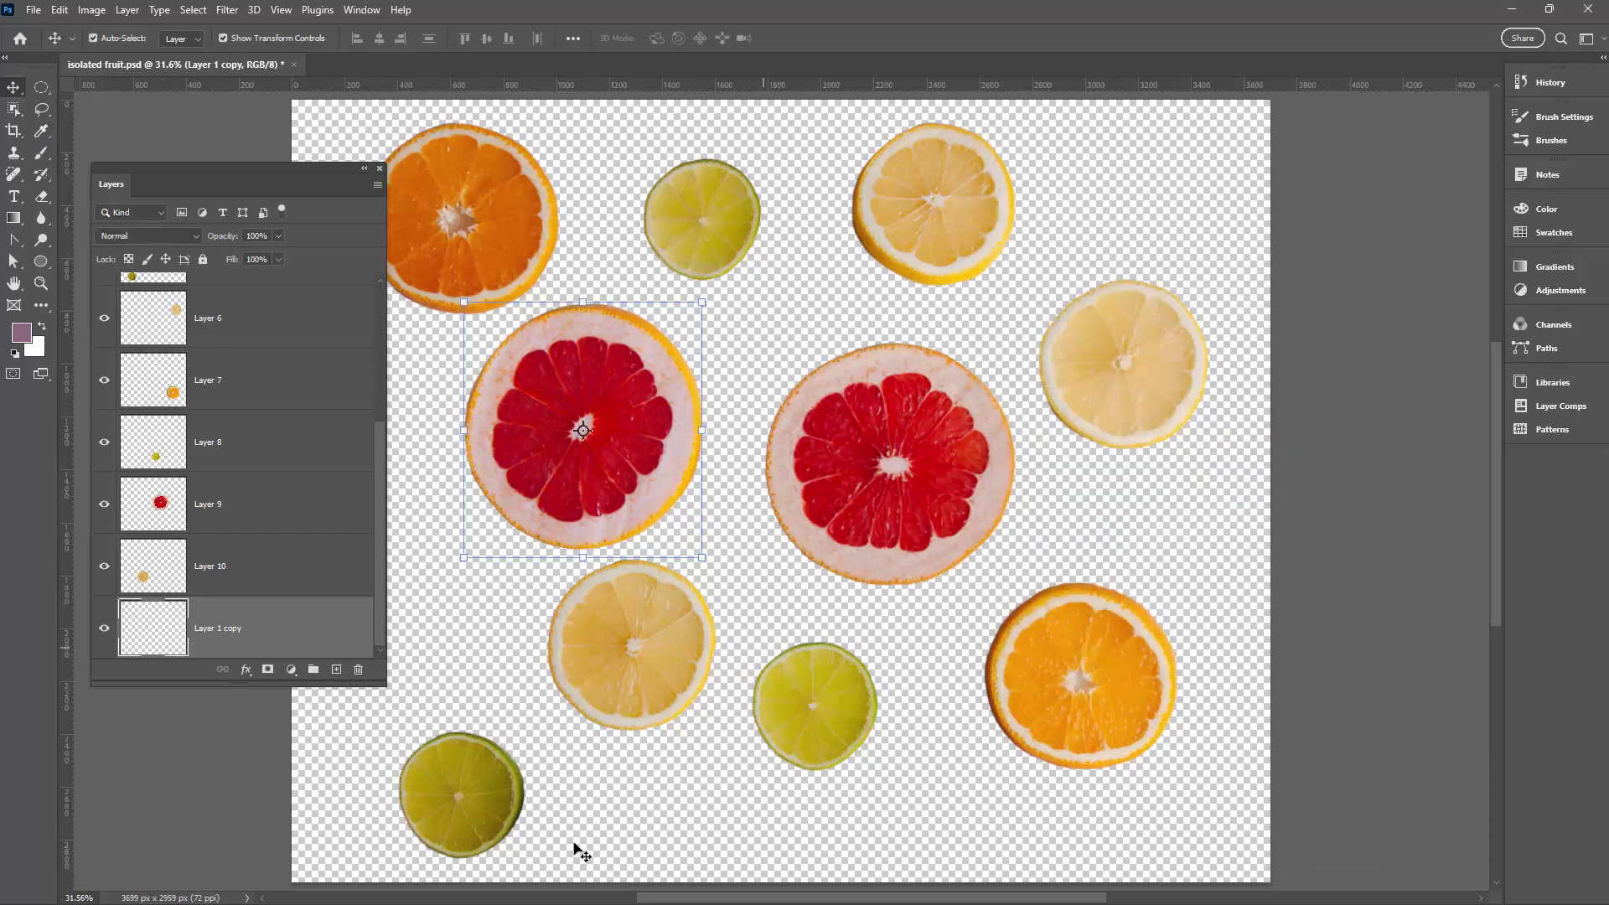
- Start a Match Color adjustment on the dark lime's Layer 5, using Layer 8 of isolated fruit.psd as the source
click(450, 802)
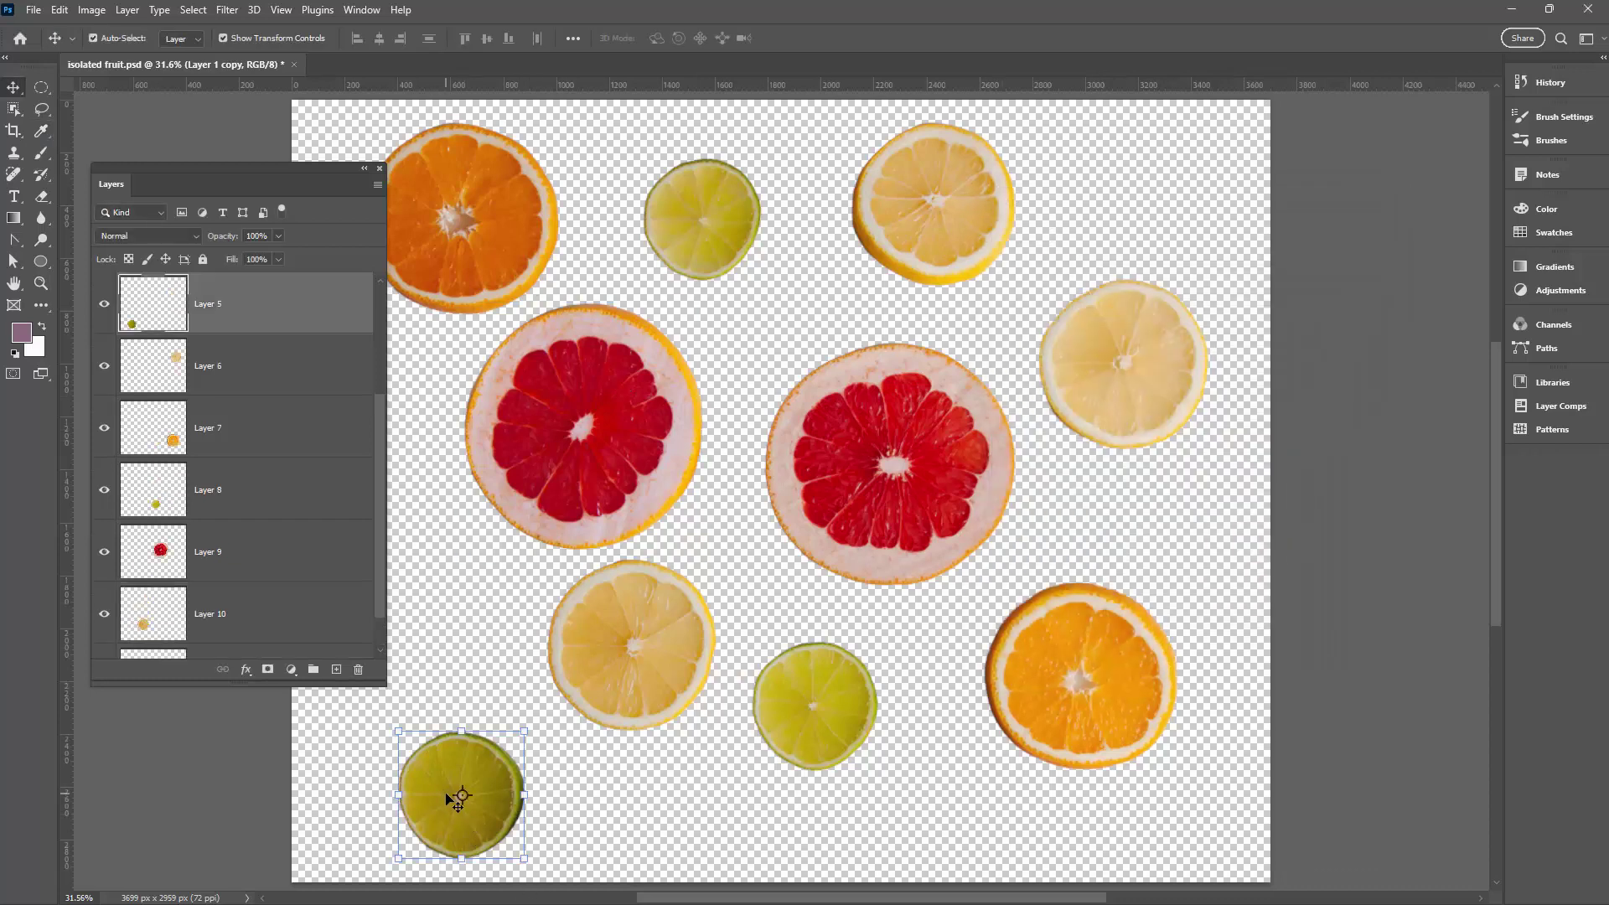
click(819, 708)
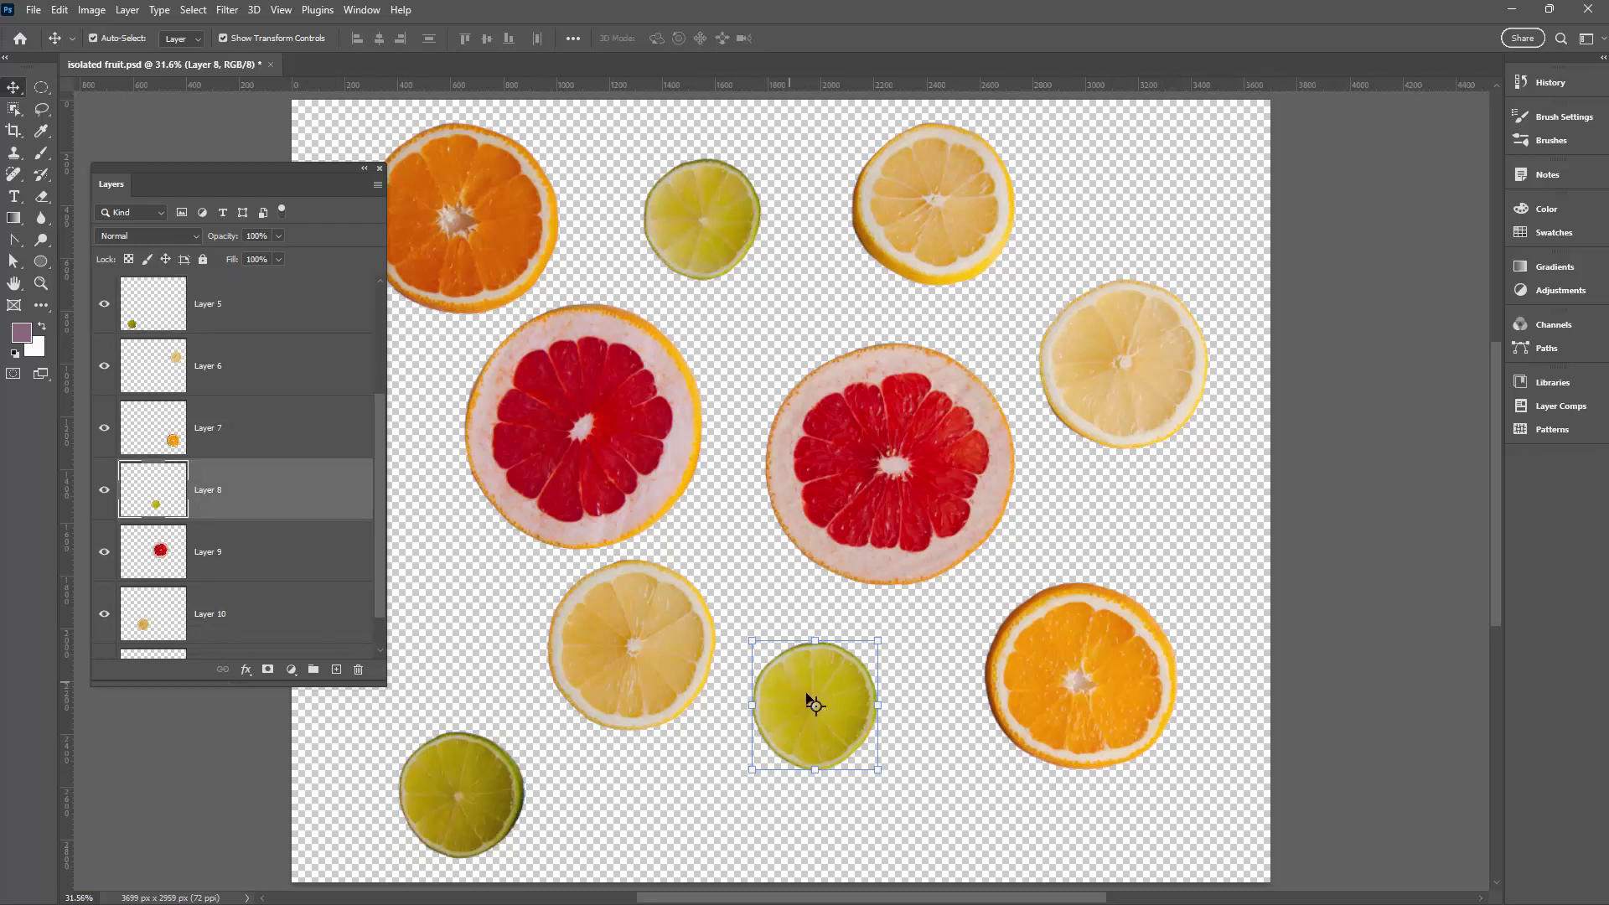
click(474, 792)
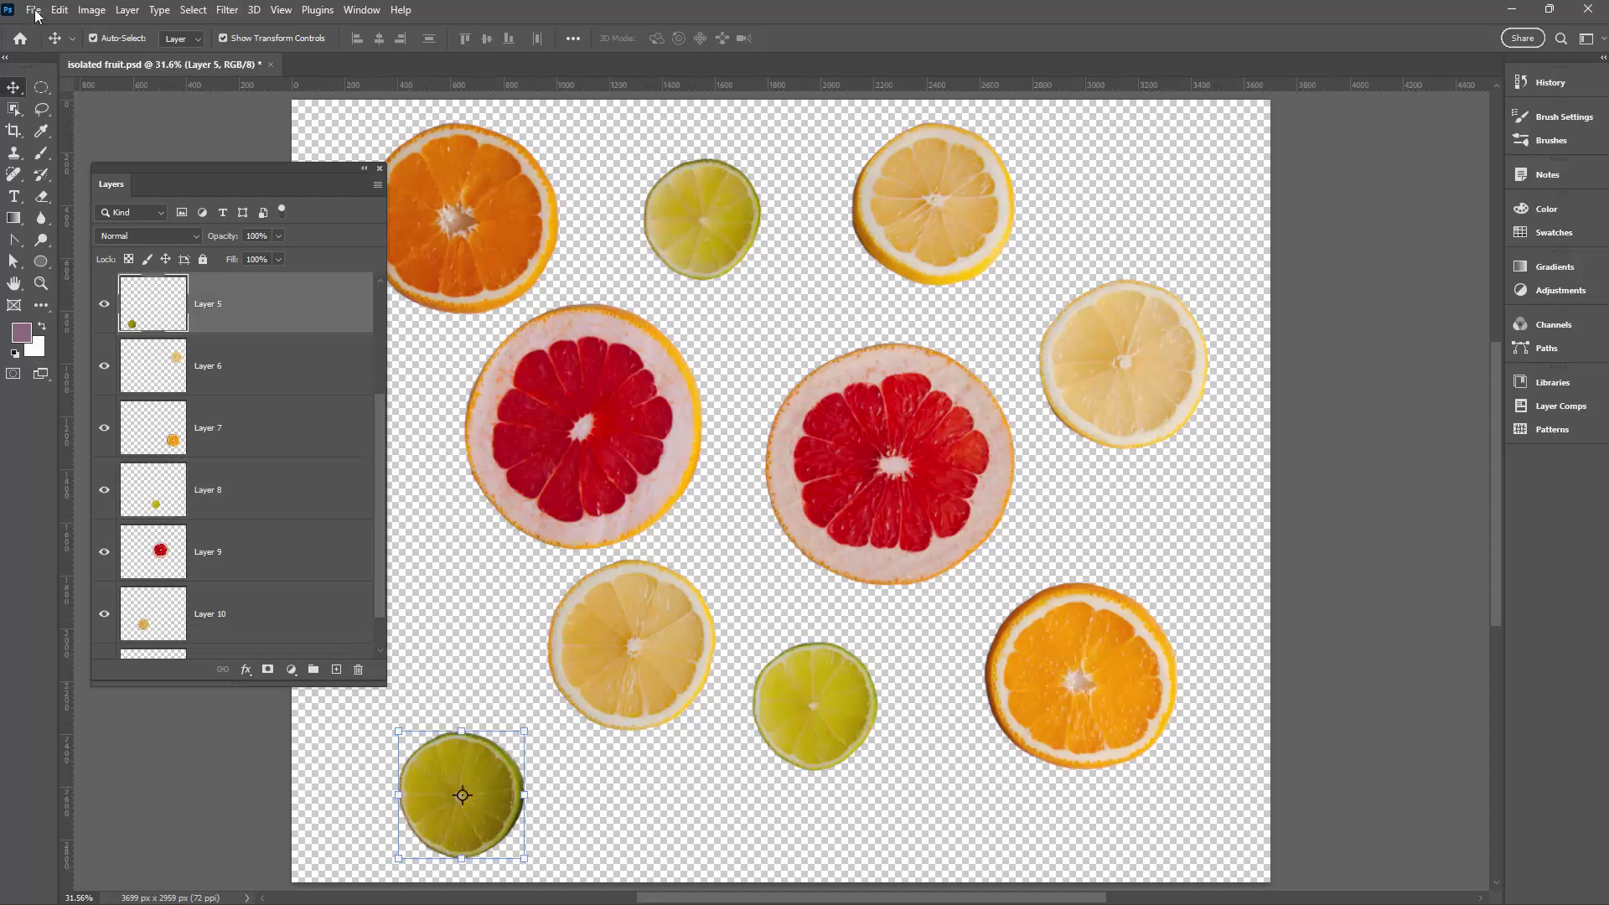
click(92, 10)
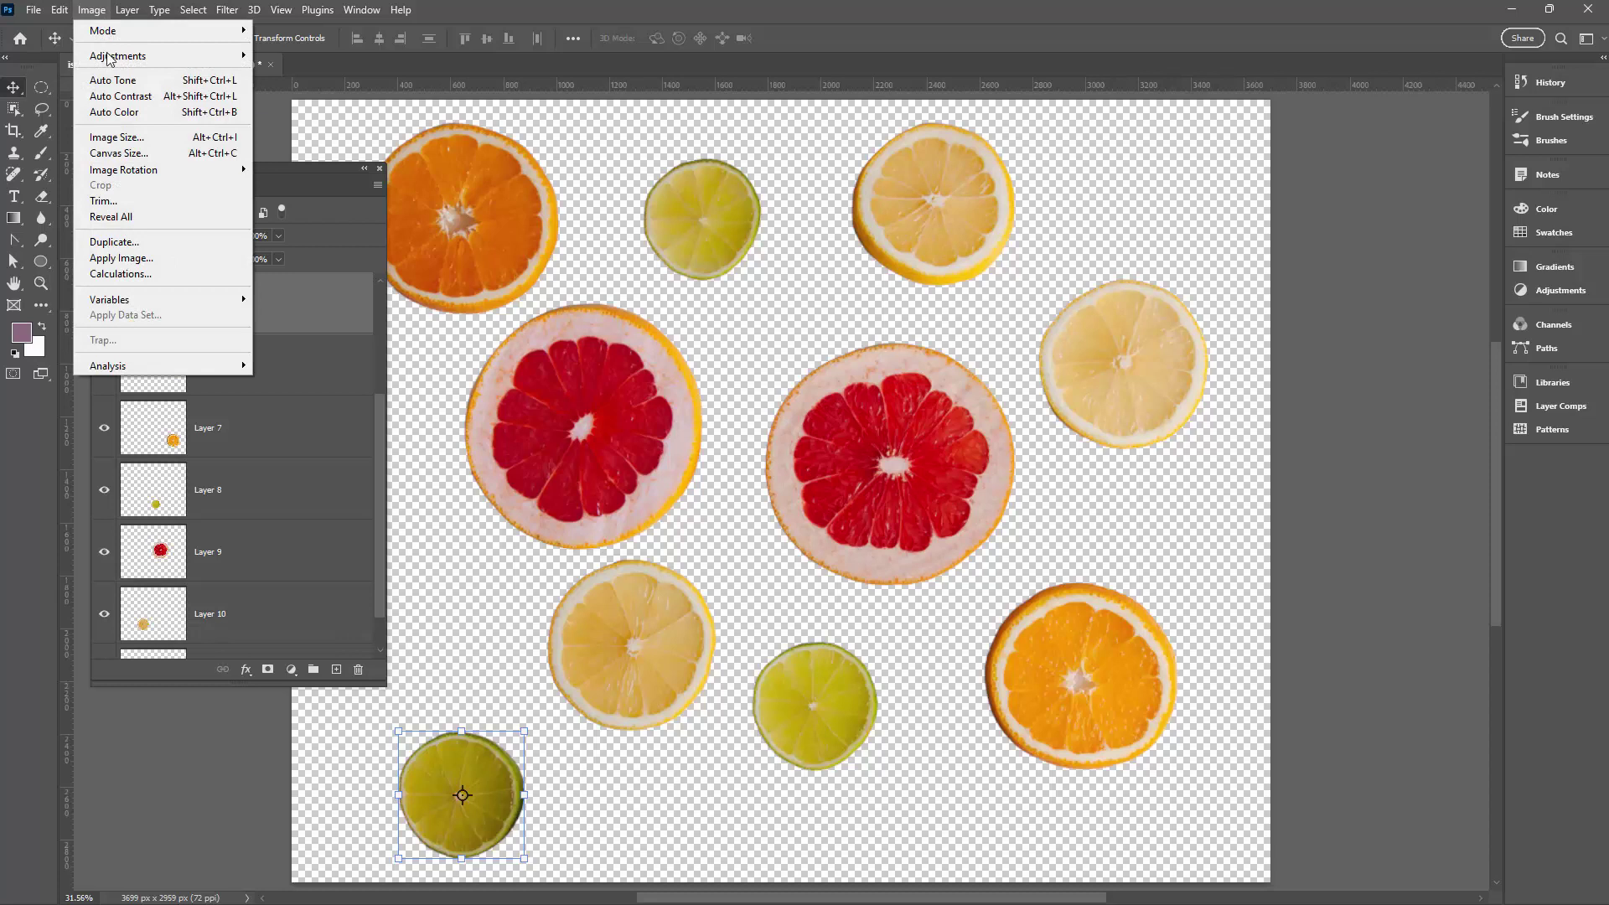
mouse_move(109, 58)
click(371, 395)
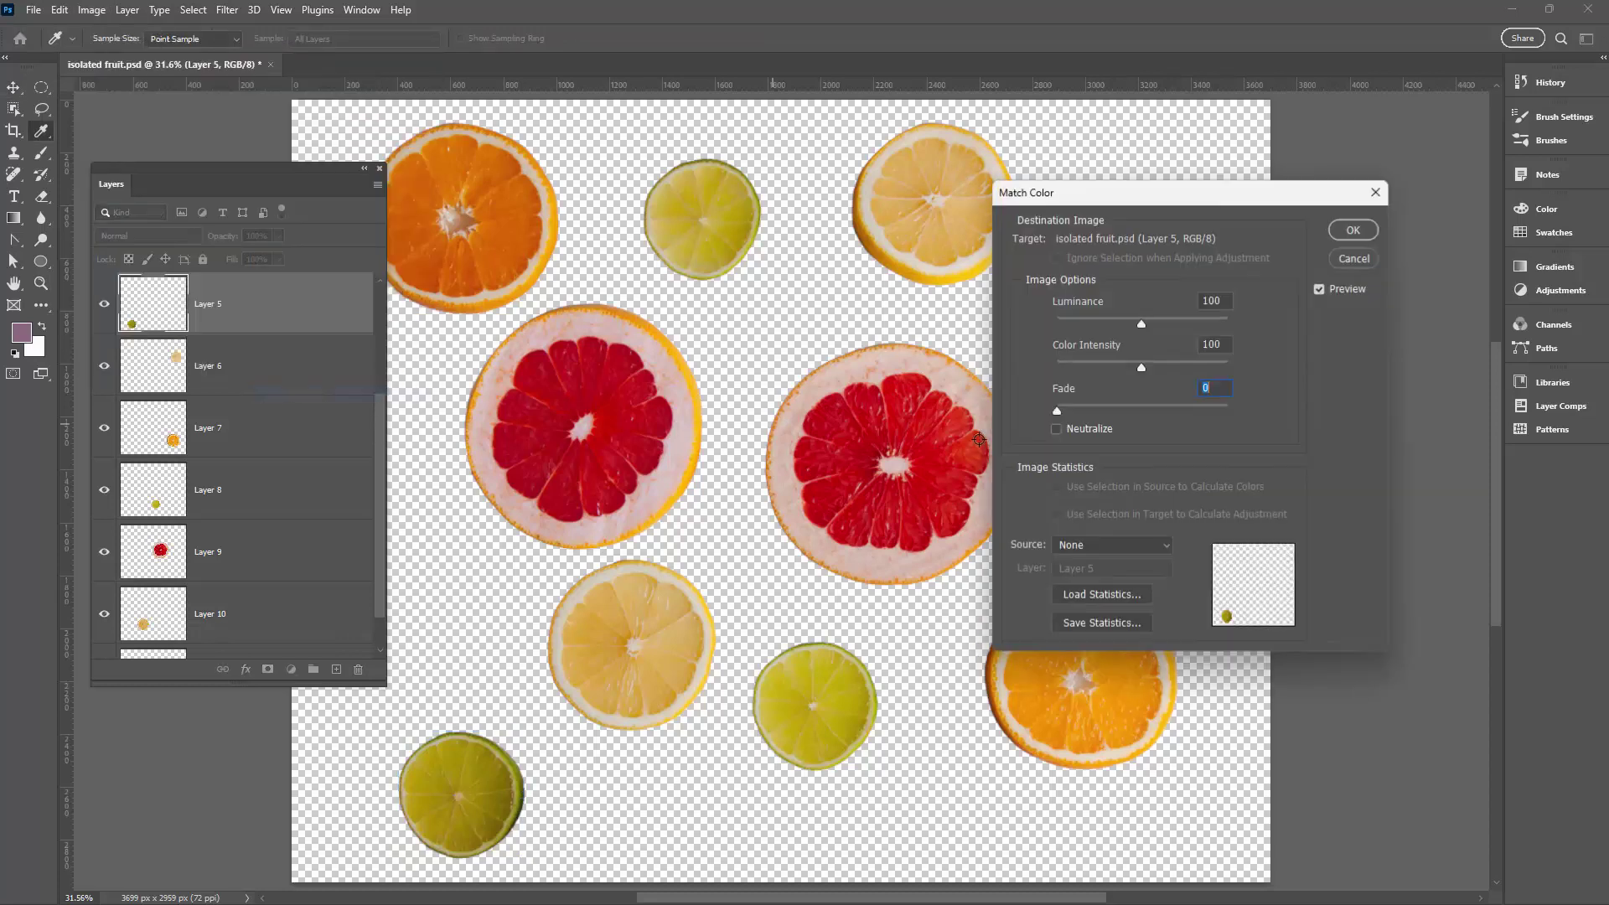
click(1108, 546)
click(1080, 564)
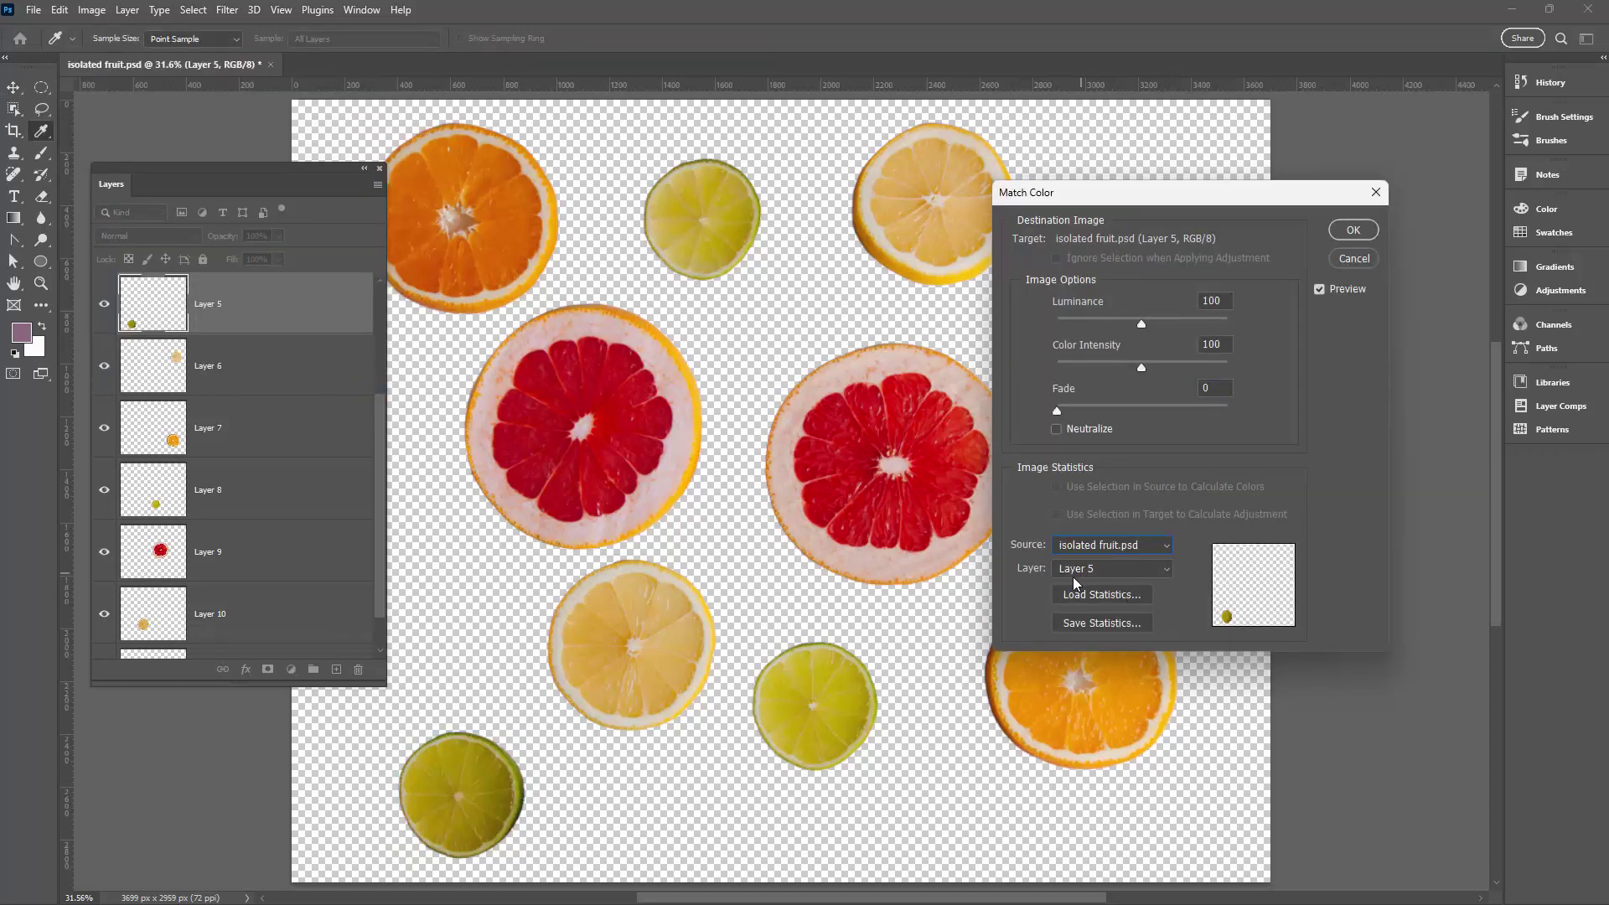
click(1129, 569)
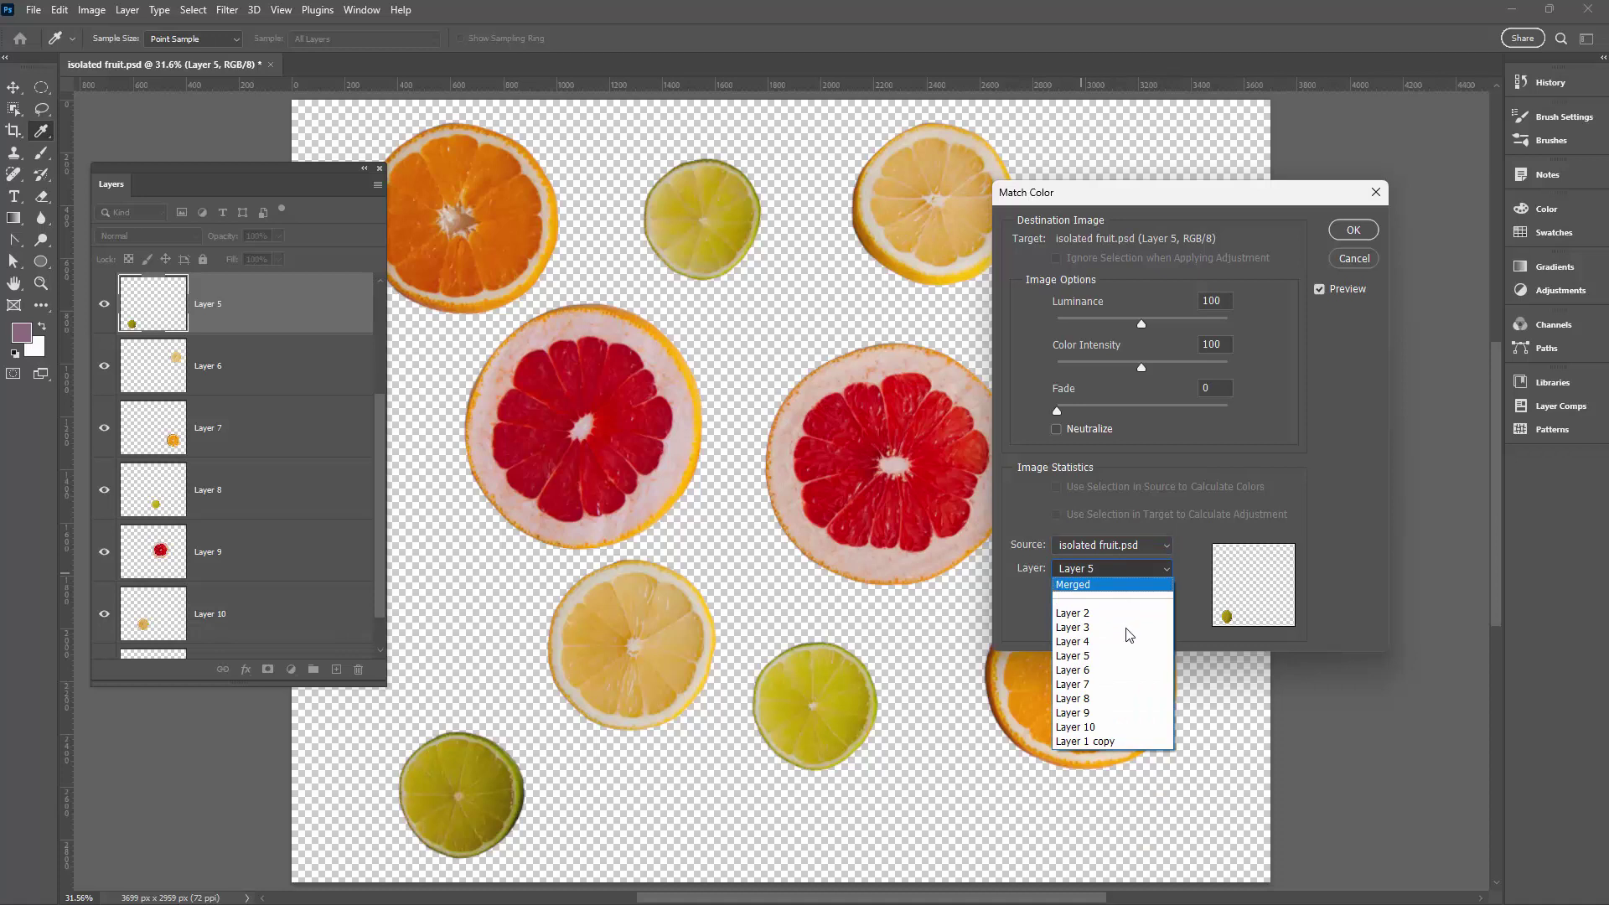
click(1097, 698)
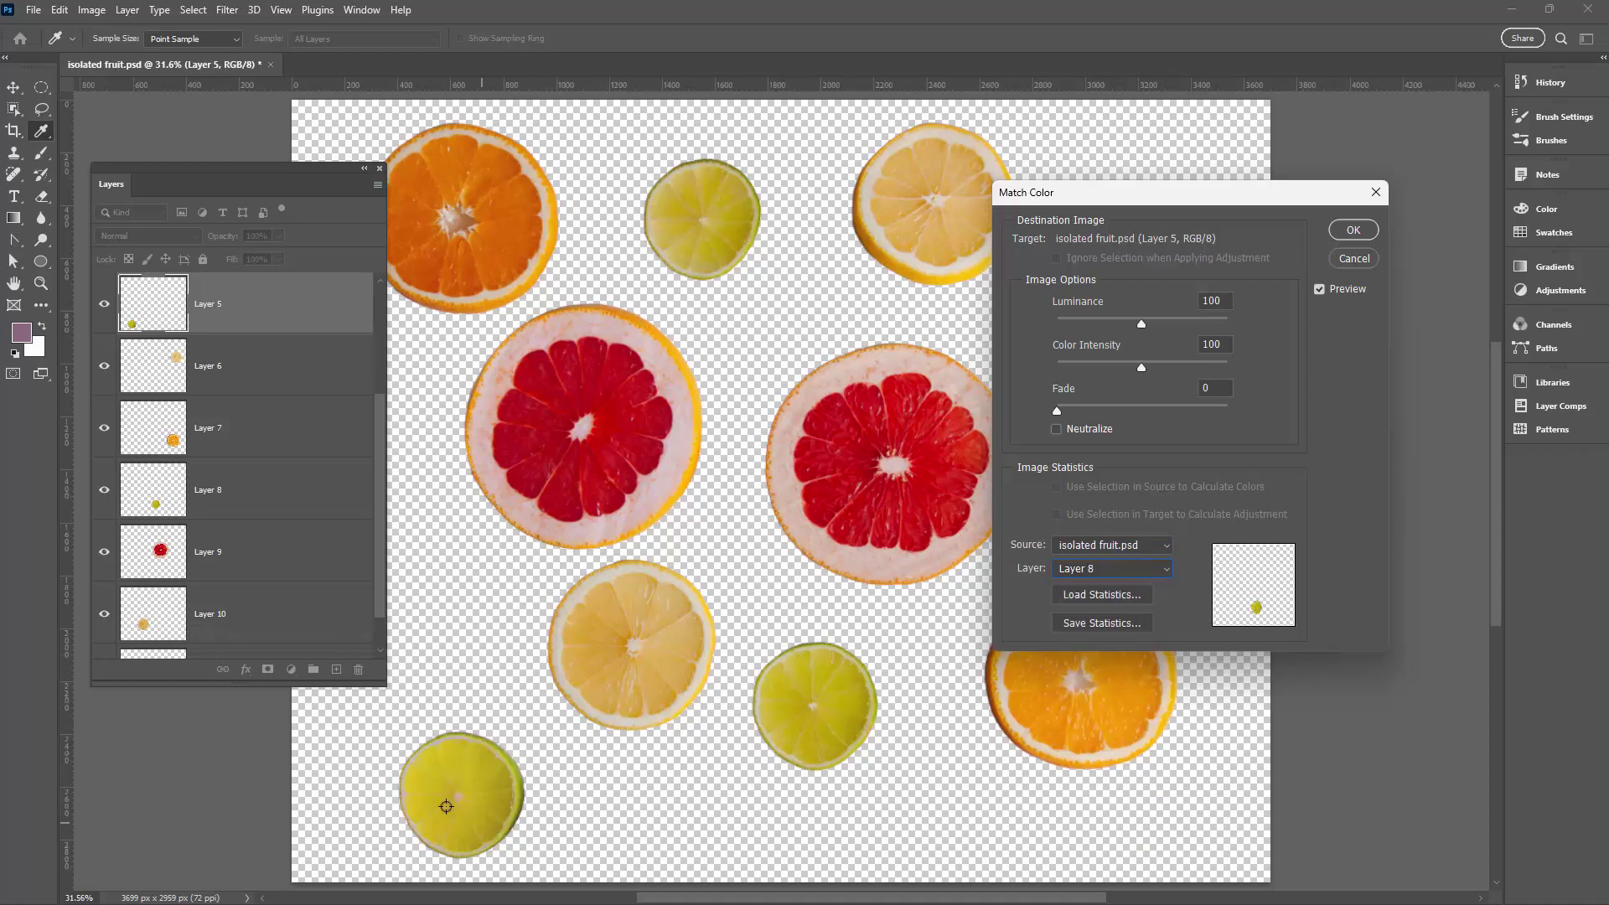
- Compare the lime's colour match with the original, raise its fade slightly, and apply the adjustment
click(1319, 288)
click(1320, 290)
drag(1058, 411, 1091, 410)
click(1351, 230)
key(v)
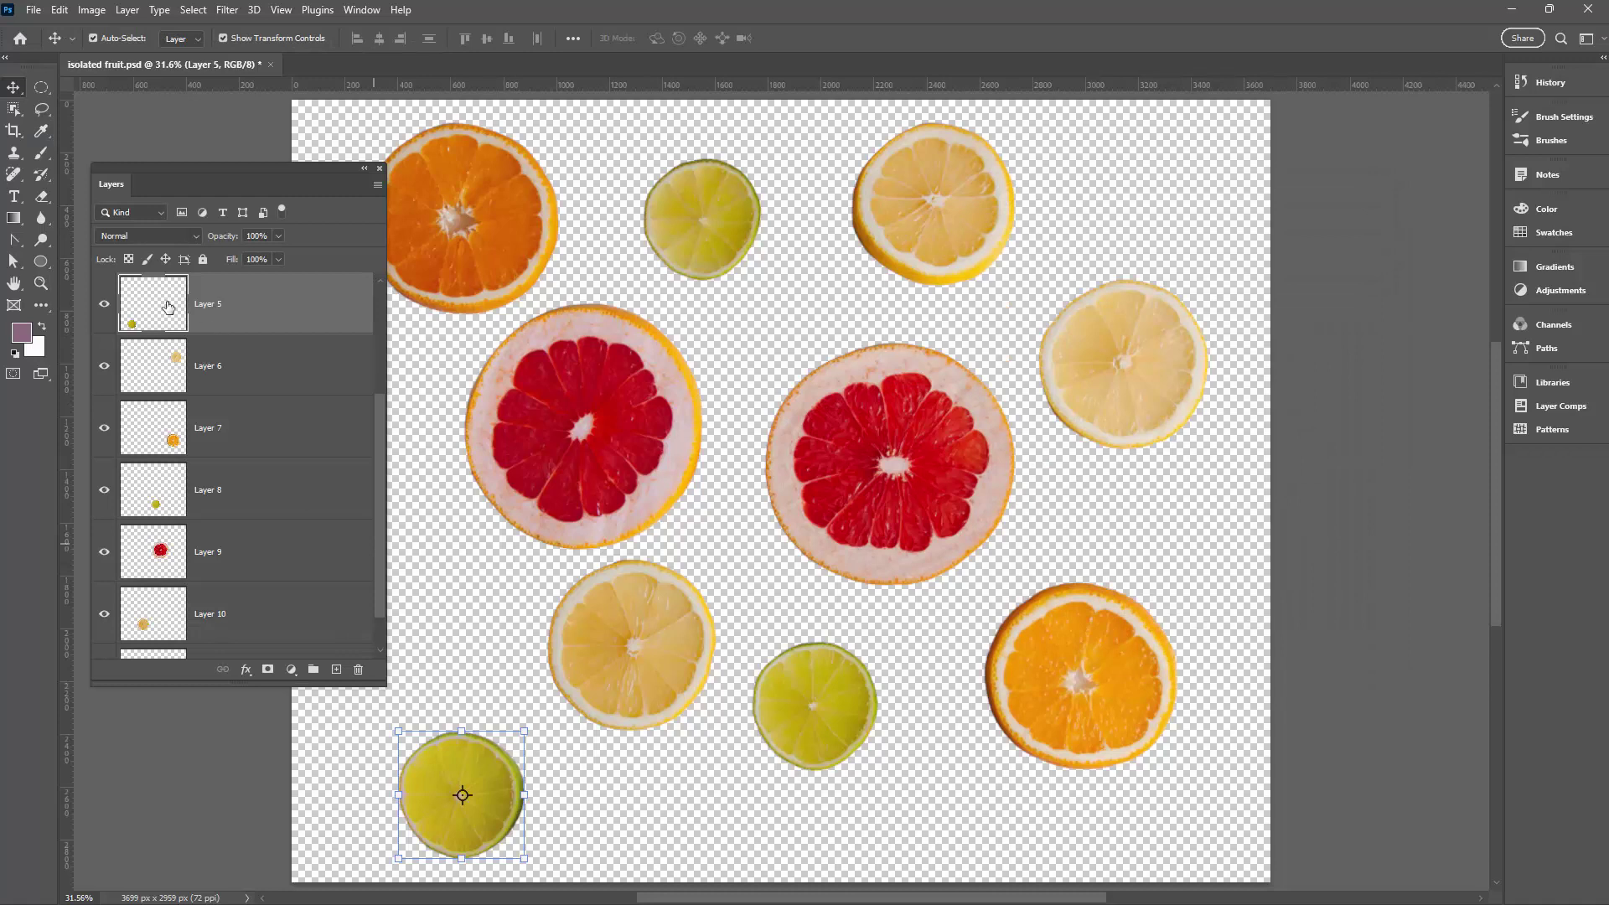
click(92, 9)
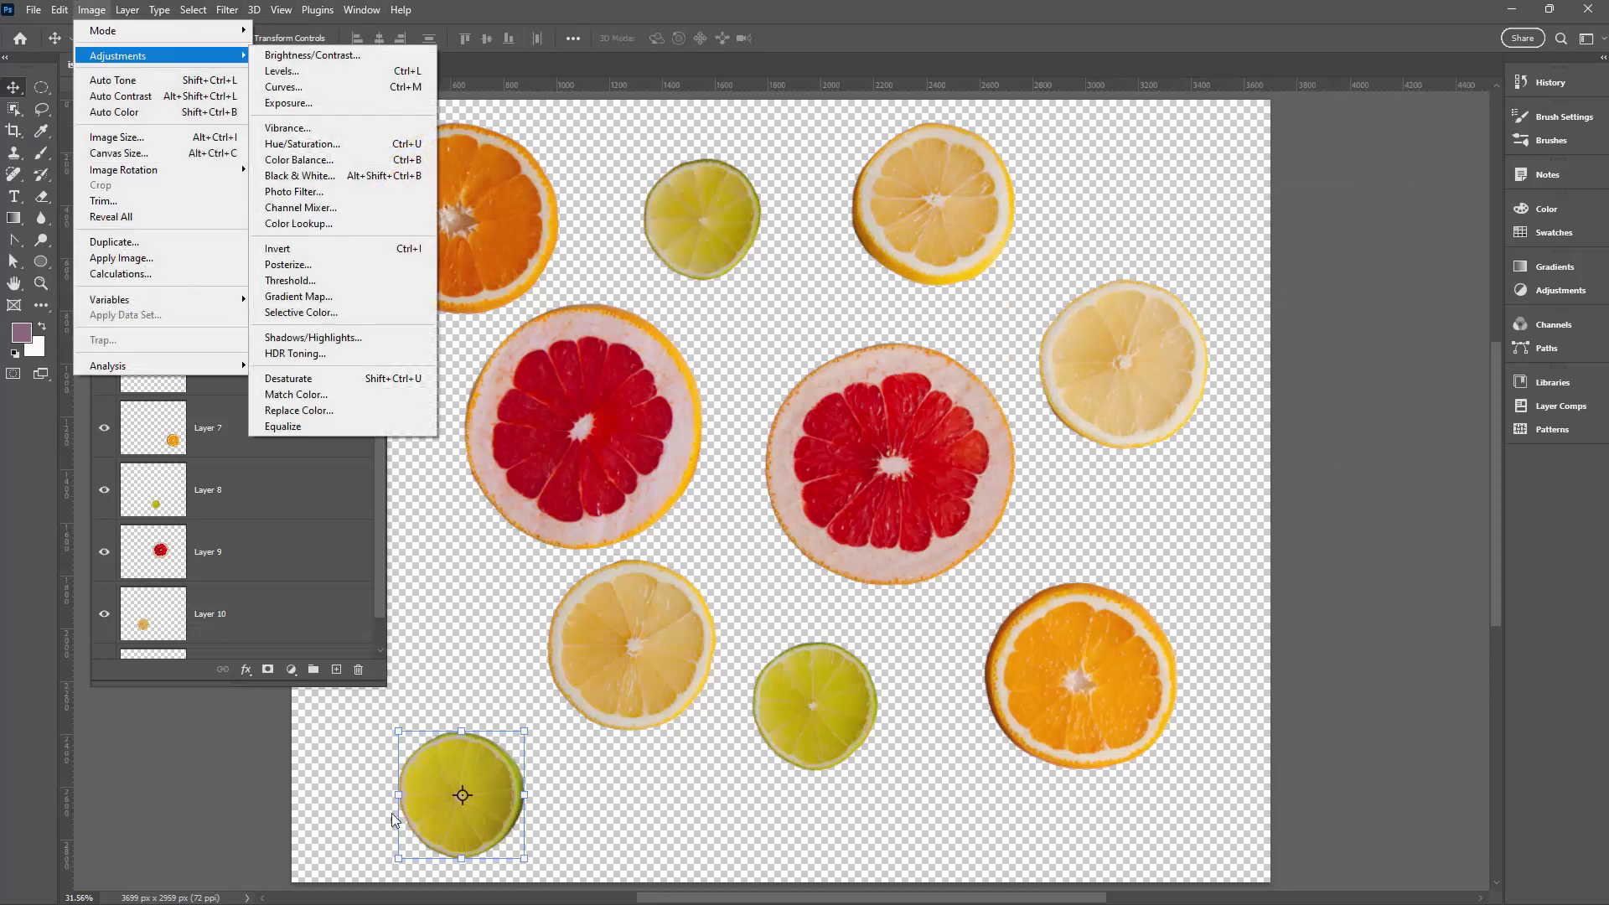
click(168, 756)
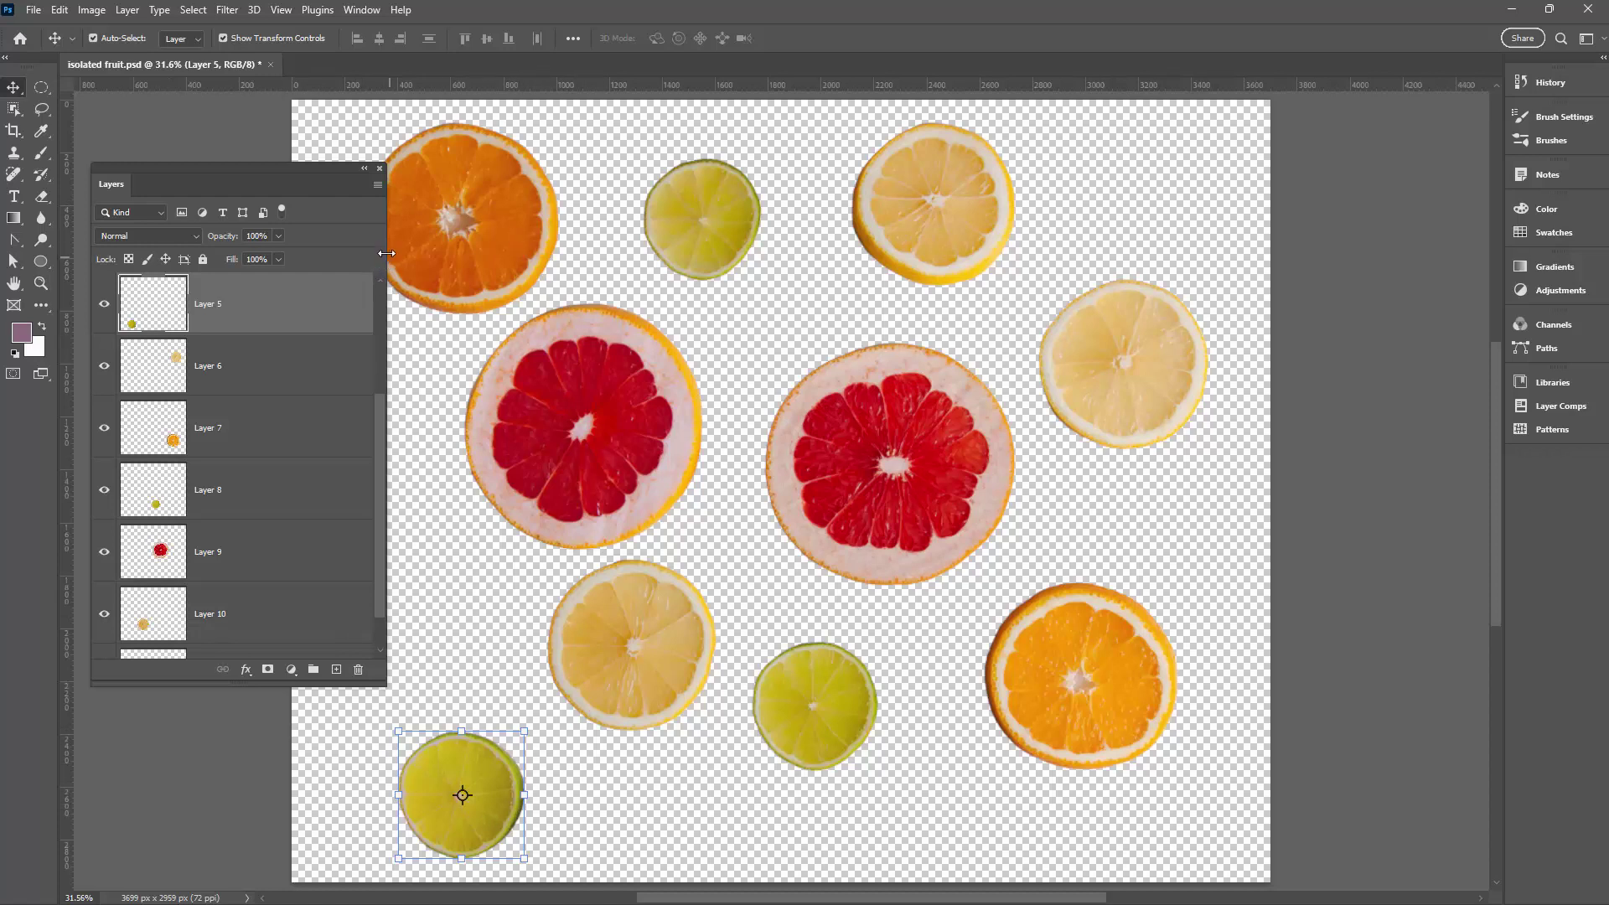
- Narrow the Layers panel to uncover the upper orange slice and deselect the active layer
drag(384, 255, 315, 255)
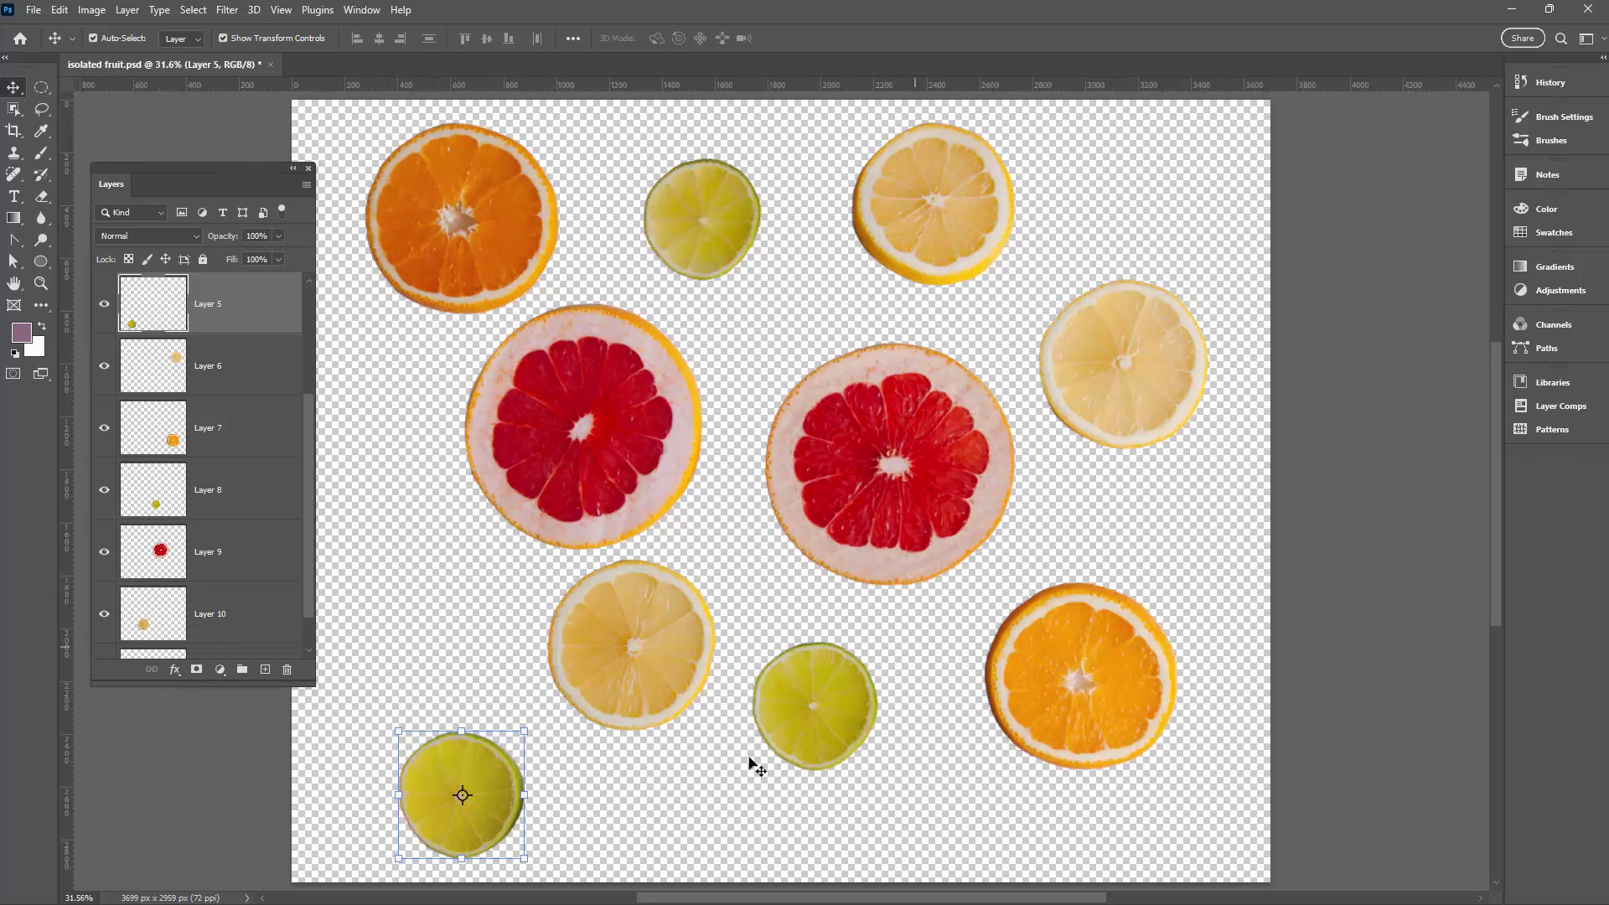
click(798, 816)
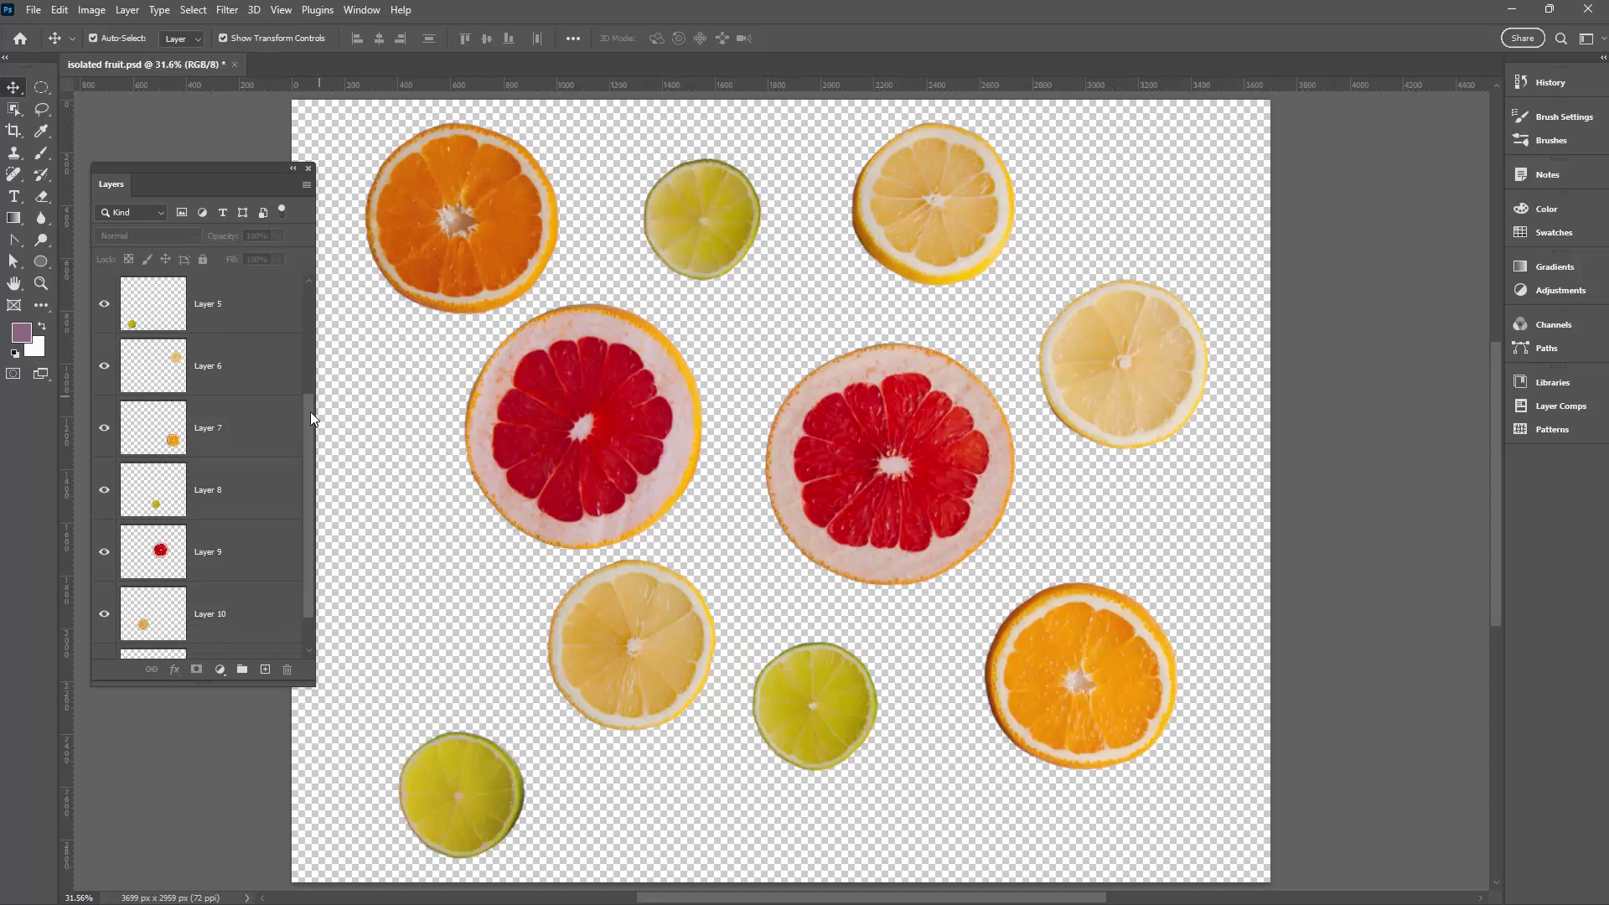
- Convert Layer 2, Layer 3 and Layer 4 each into a separate smart object
drag(310, 410, 308, 279)
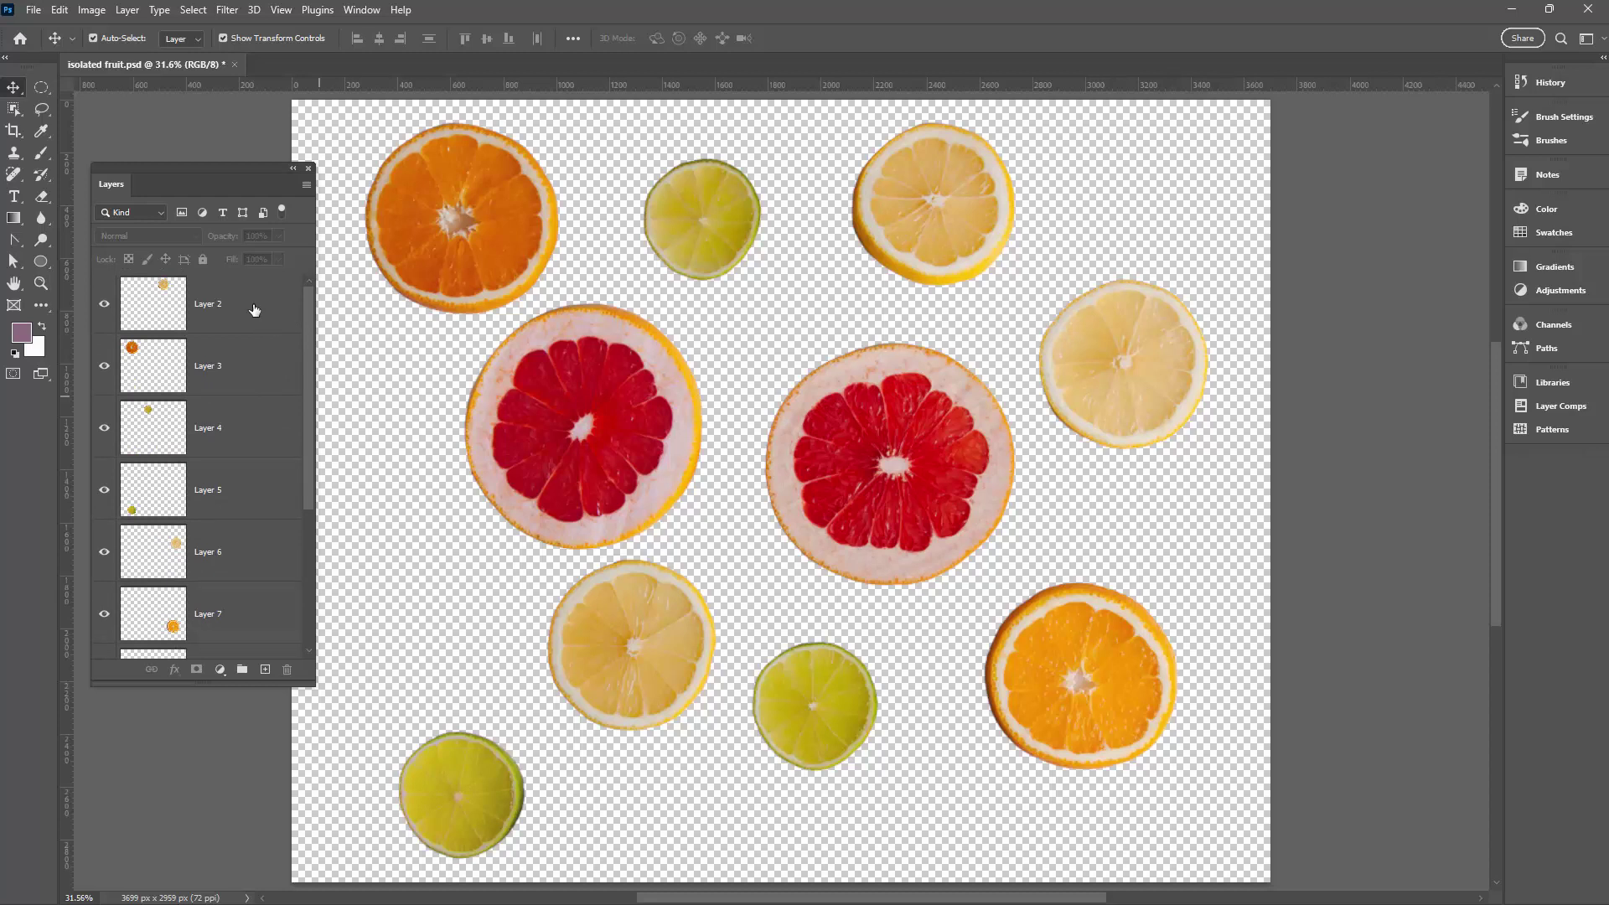
click(254, 312)
right_click(253, 312)
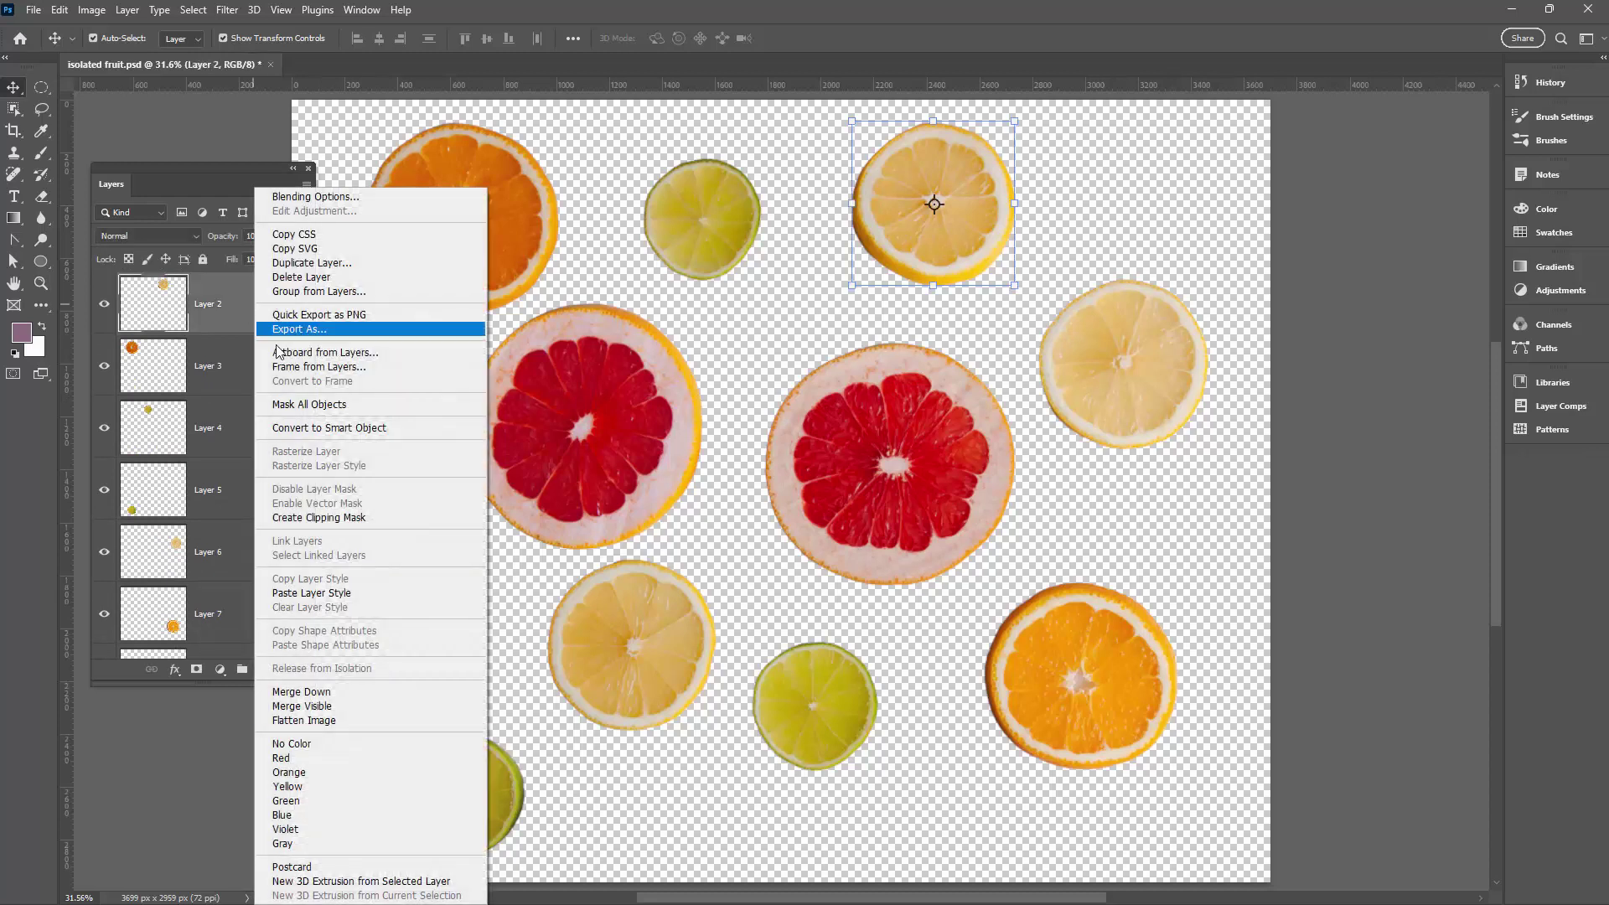
click(318, 430)
right_click(238, 390)
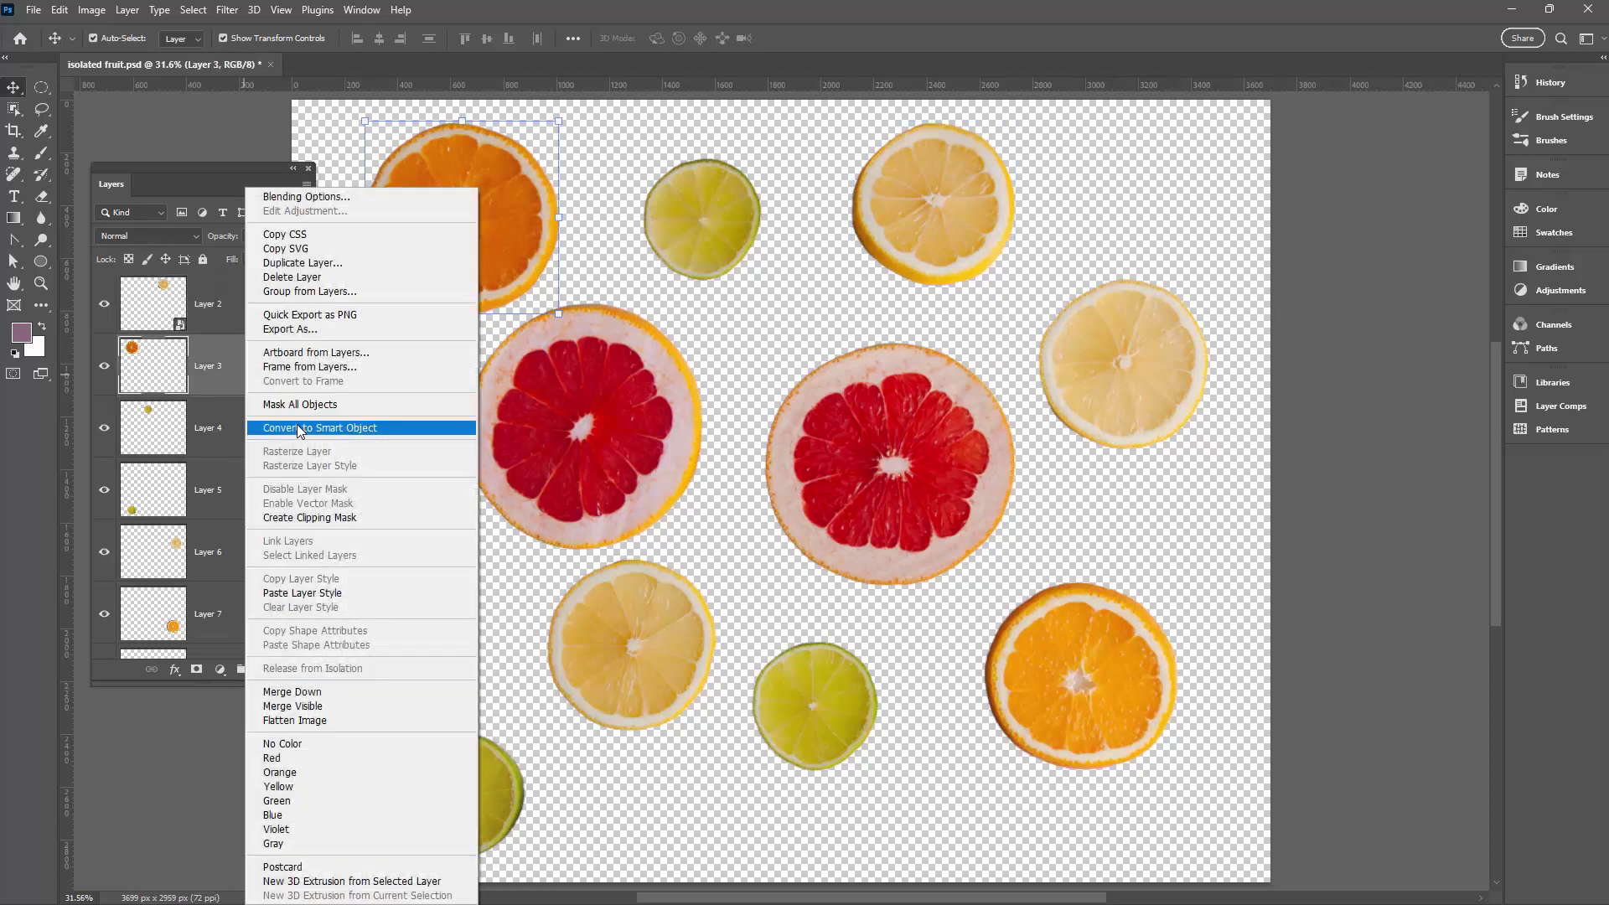
click(251, 425)
click(240, 425)
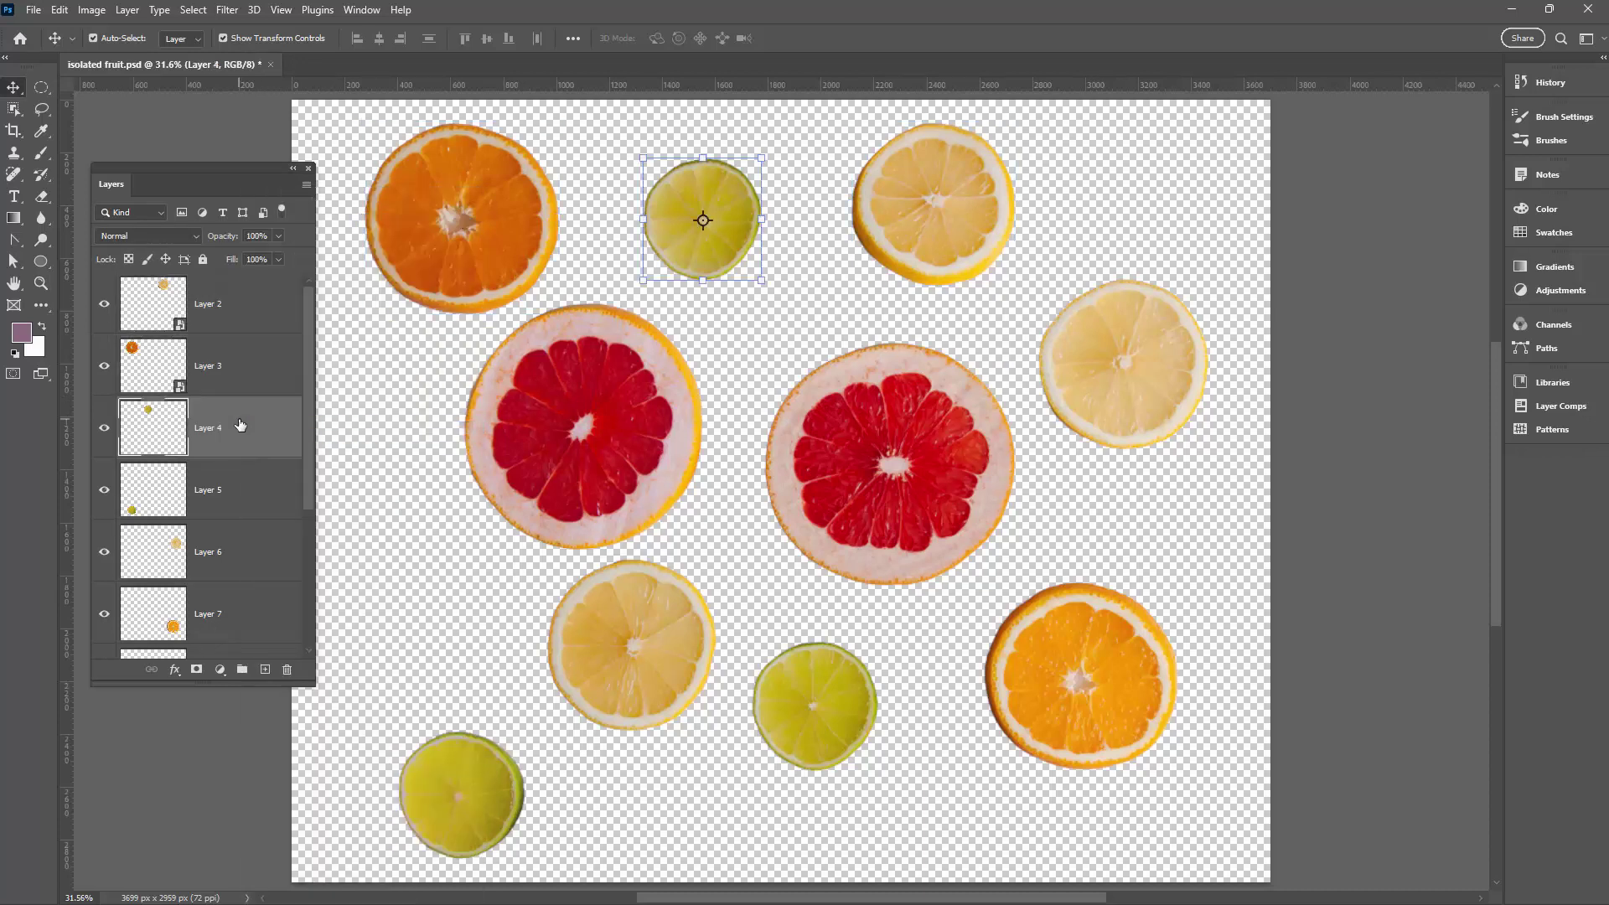
right_click(240, 425)
click(289, 428)
- Convert Layer 5, Layer 6, Layer 7 and Layer 8 each into a separate smart object
right_click(266, 488)
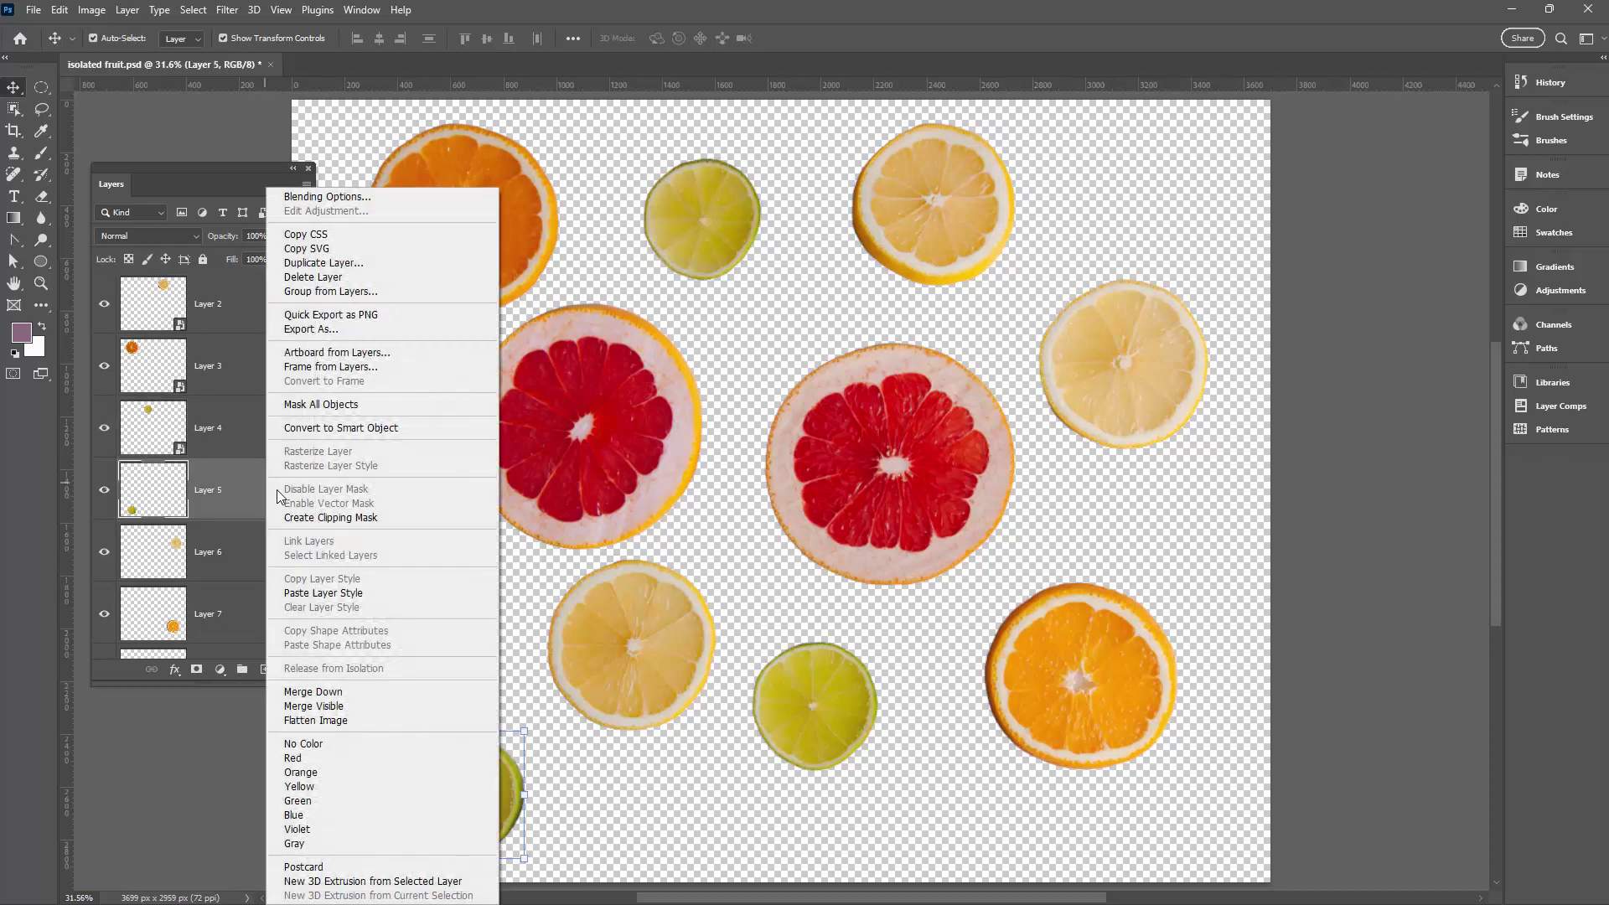
click(325, 429)
right_click(245, 554)
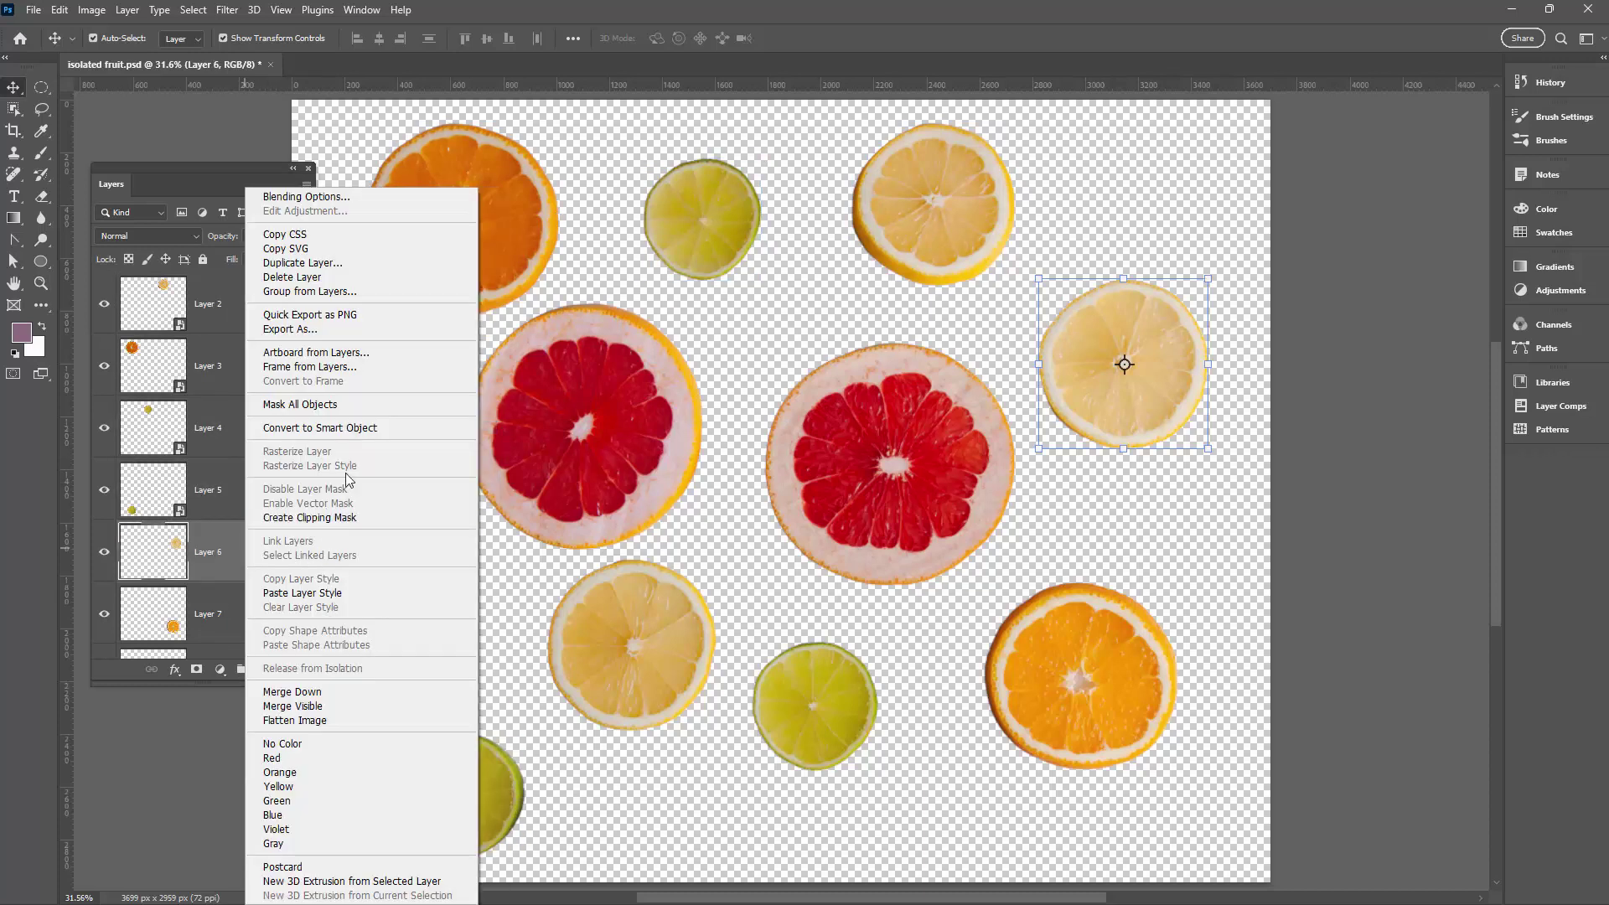
click(320, 427)
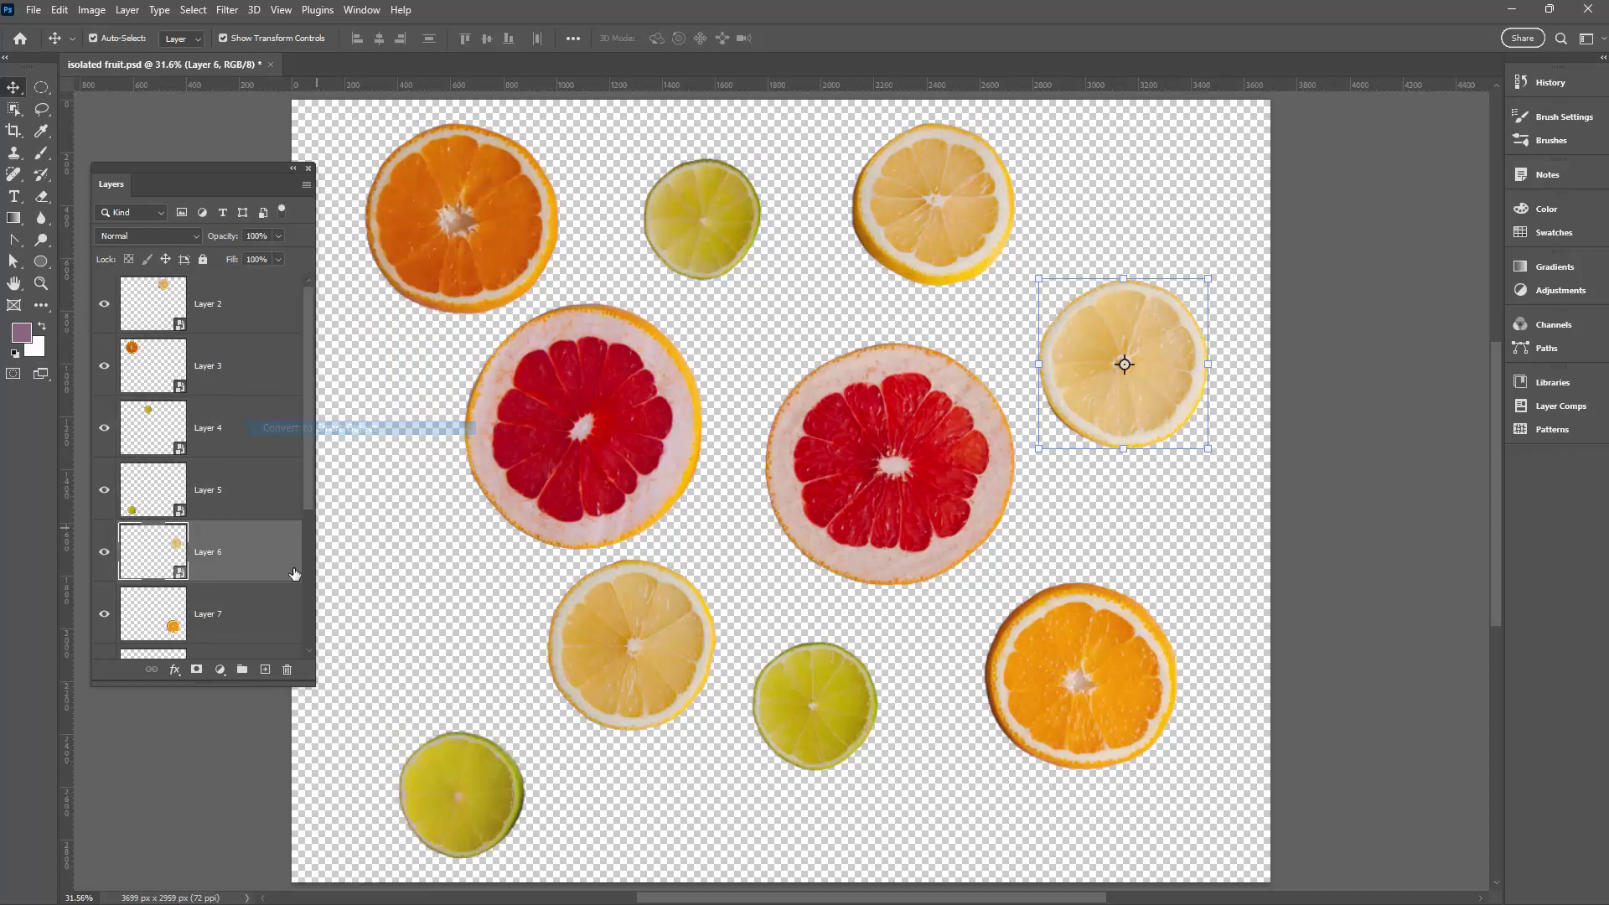
right_click(257, 619)
click(369, 431)
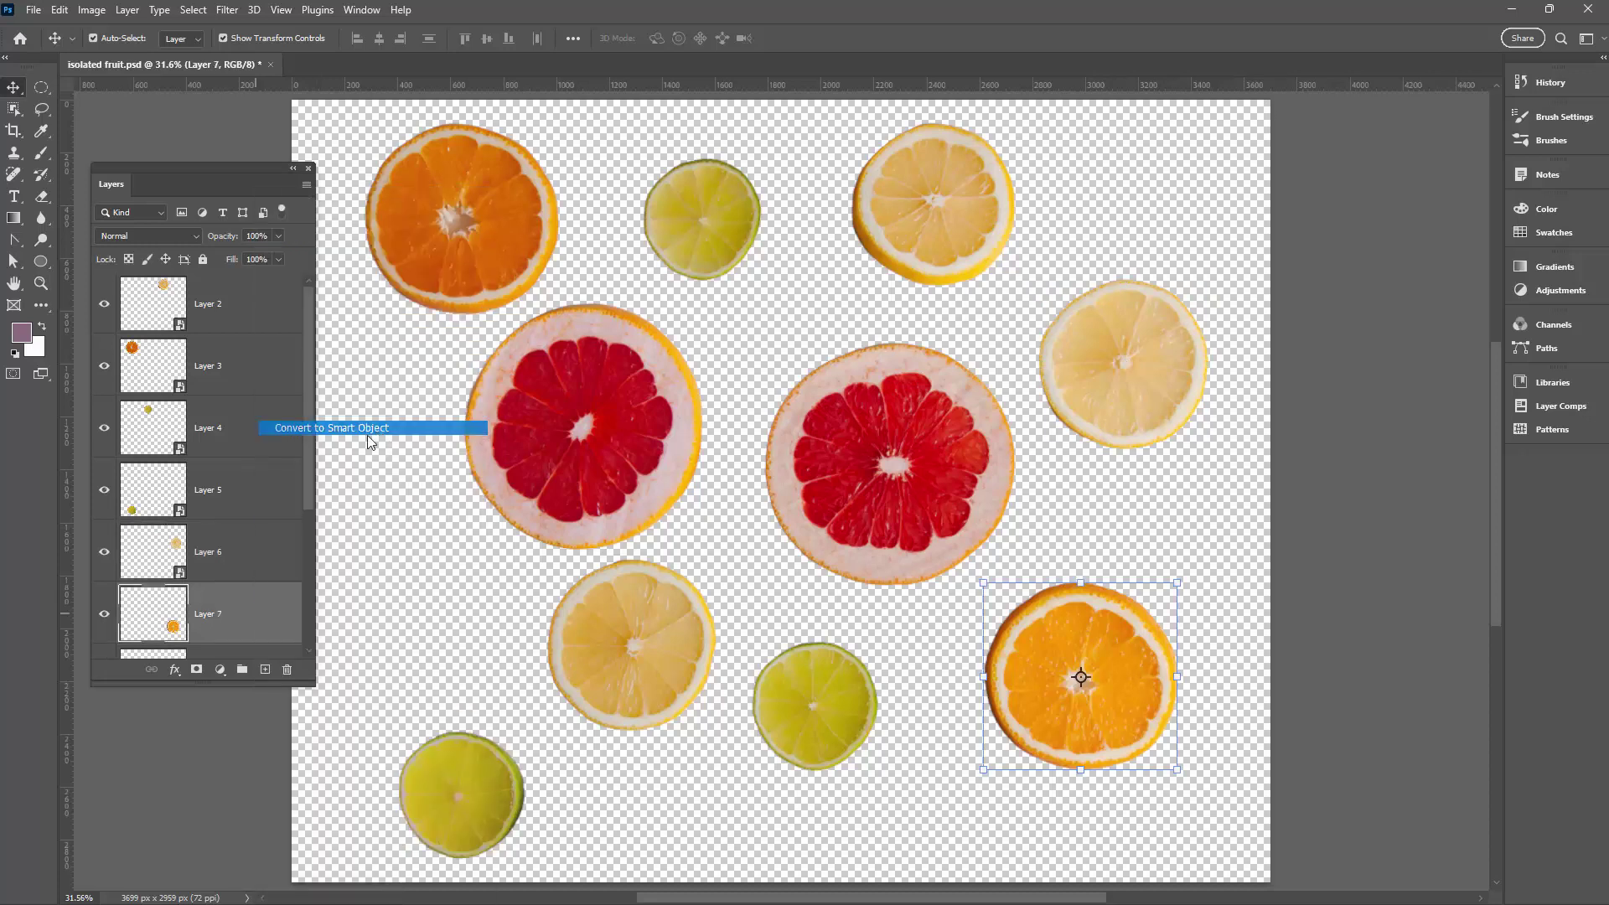
scroll(285, 588, down, 2)
right_click(246, 562)
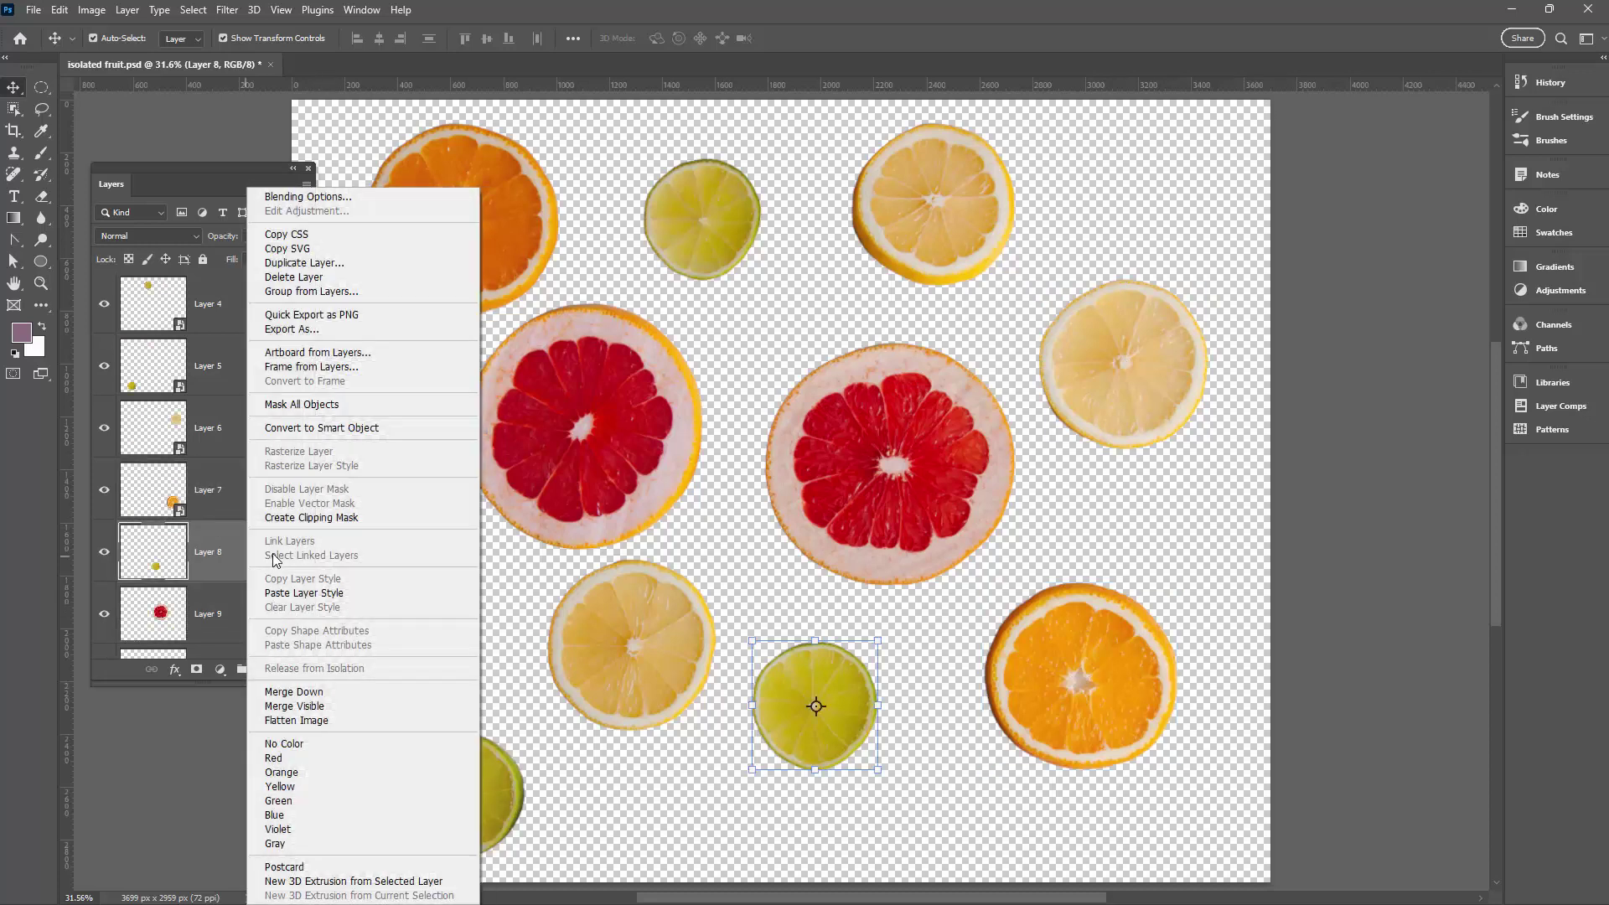
click(335, 427)
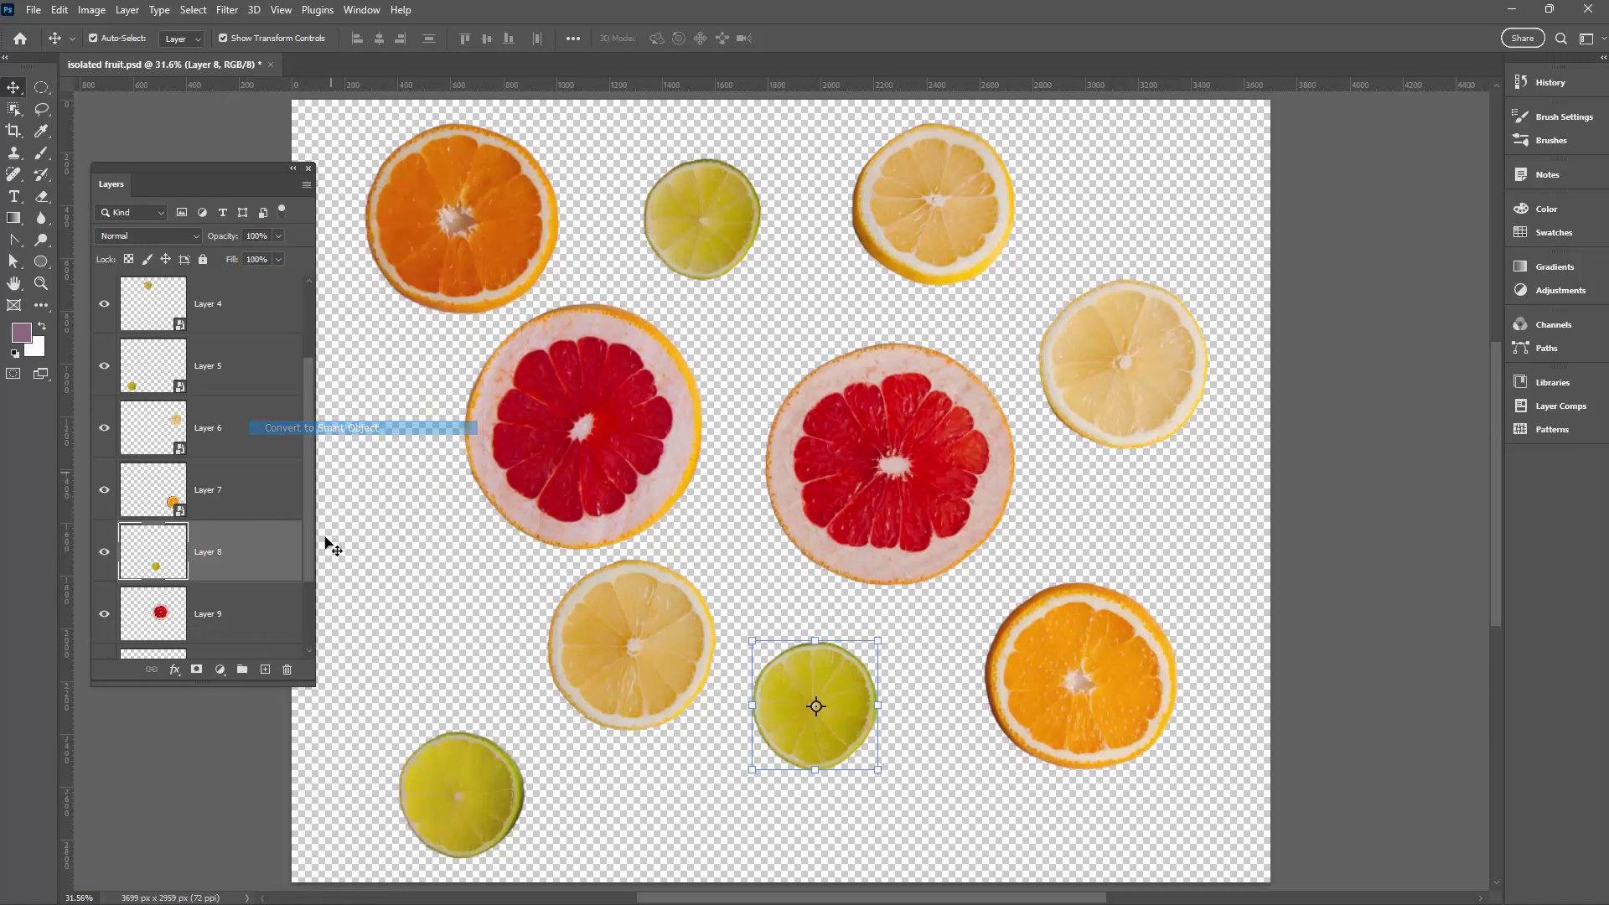
- Convert Layer 9, Layer 10 and Layer 1 copy each into a separate smart object
right_click(277, 605)
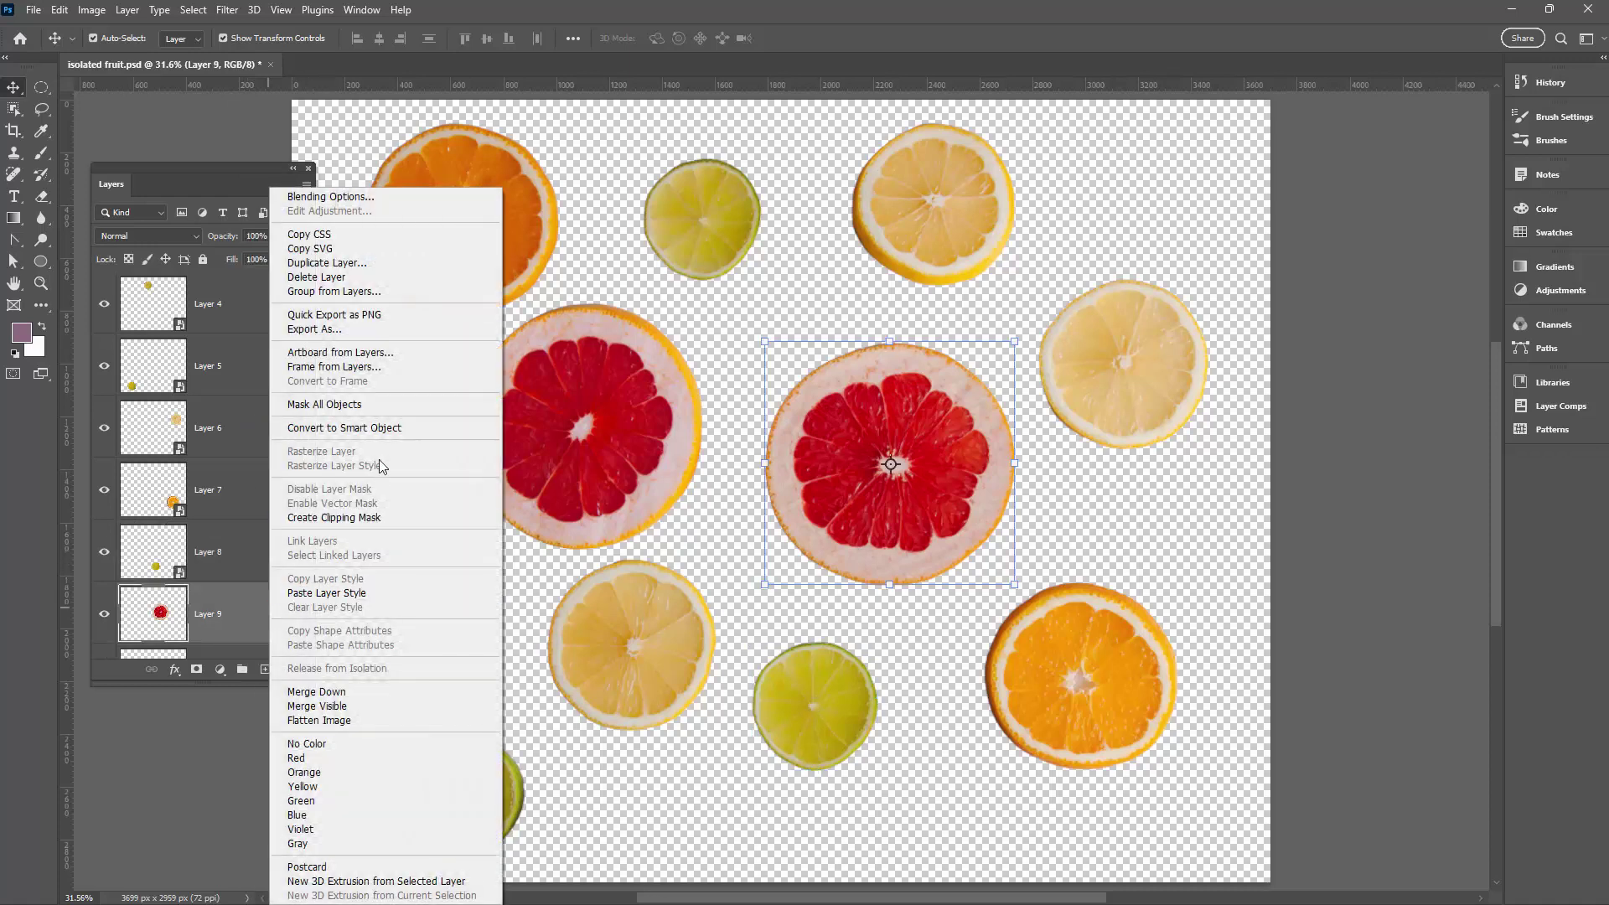
click(381, 427)
scroll(252, 625, down, 2)
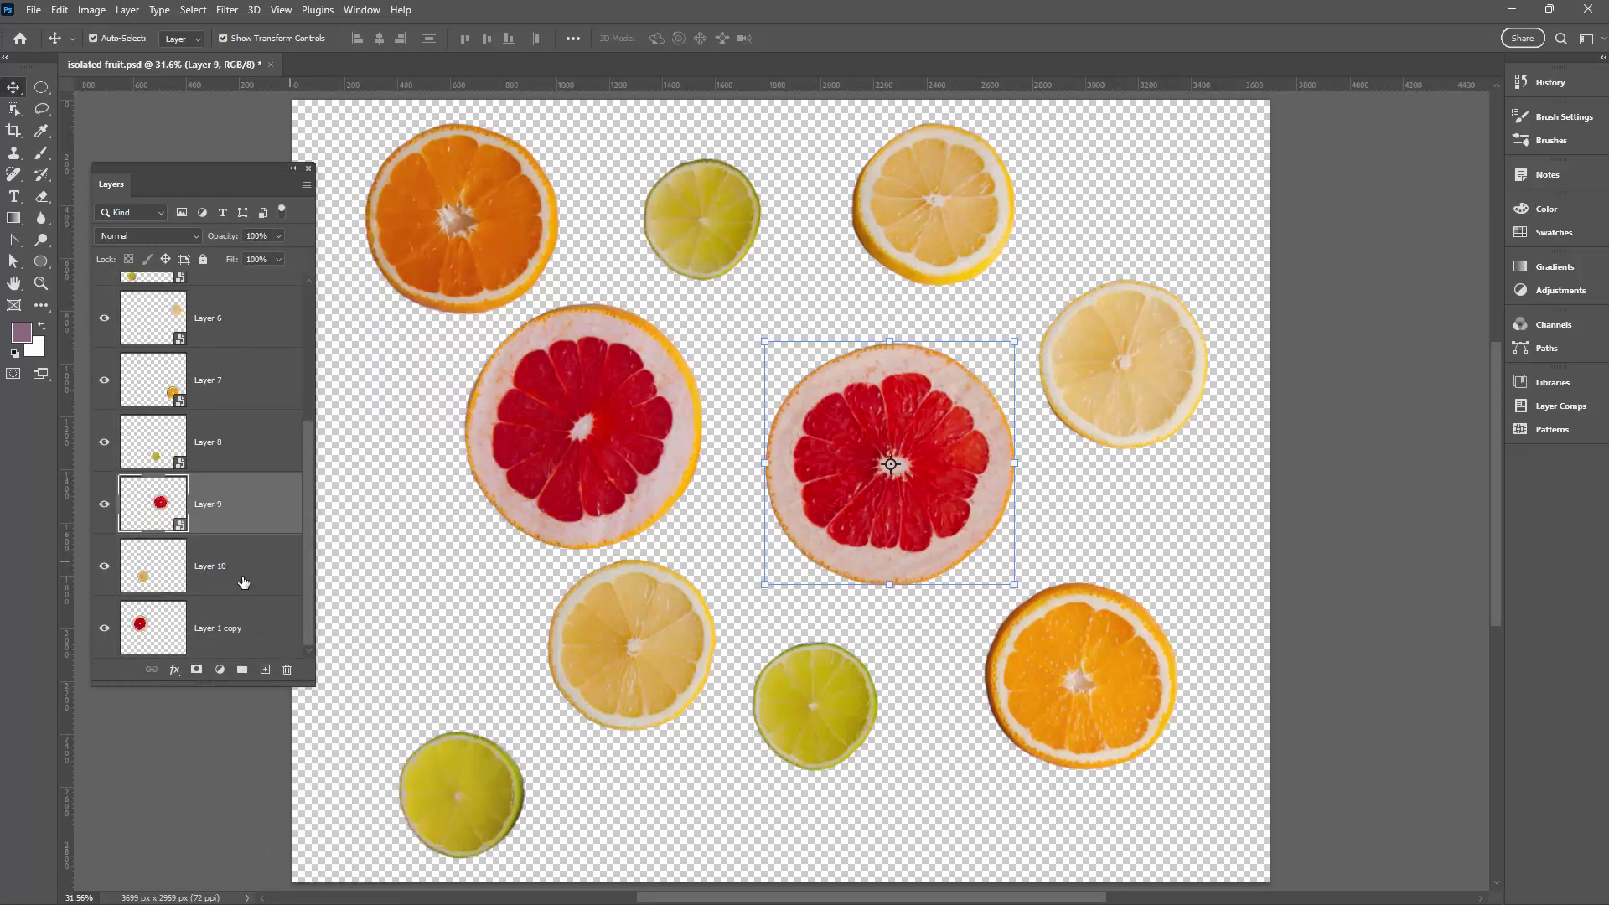
right_click(243, 582)
click(364, 427)
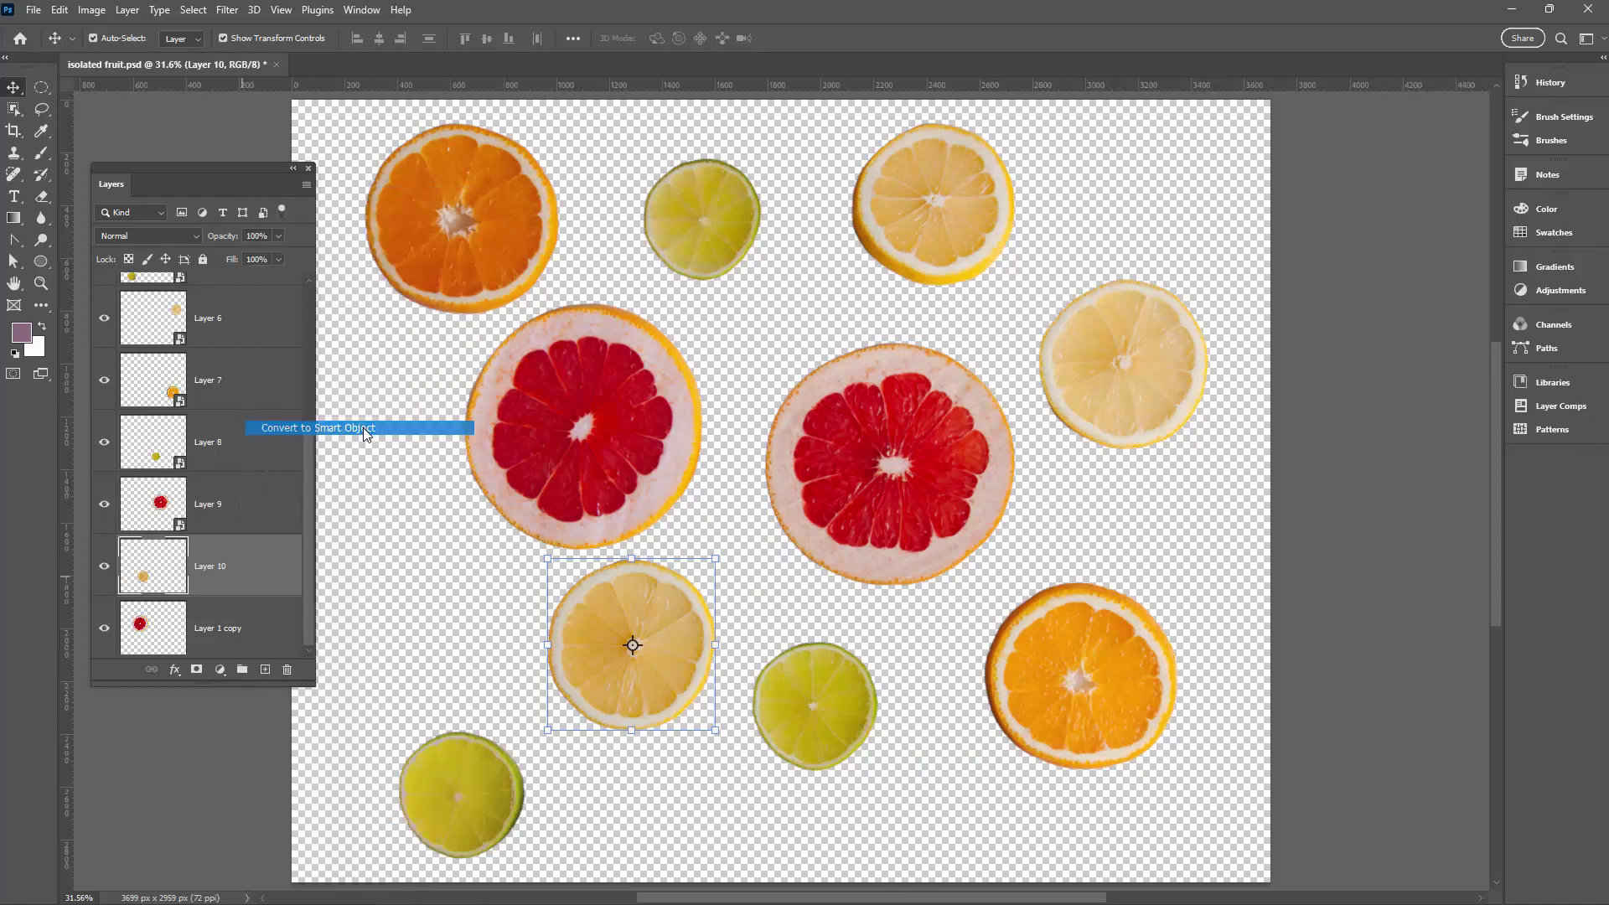
right_click(248, 644)
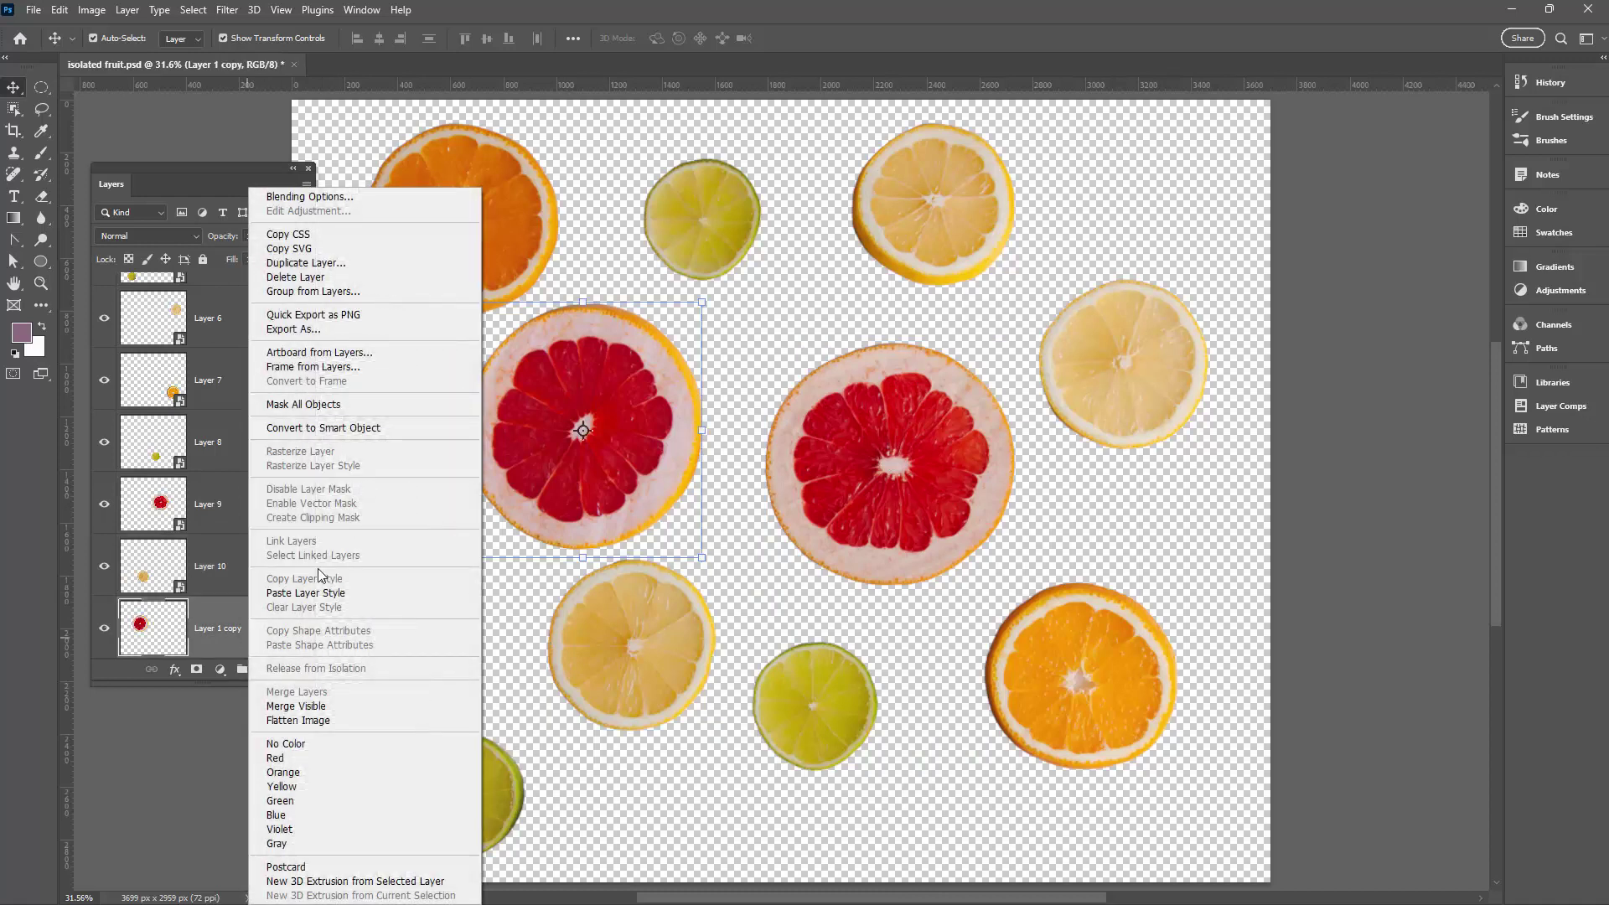
click(364, 428)
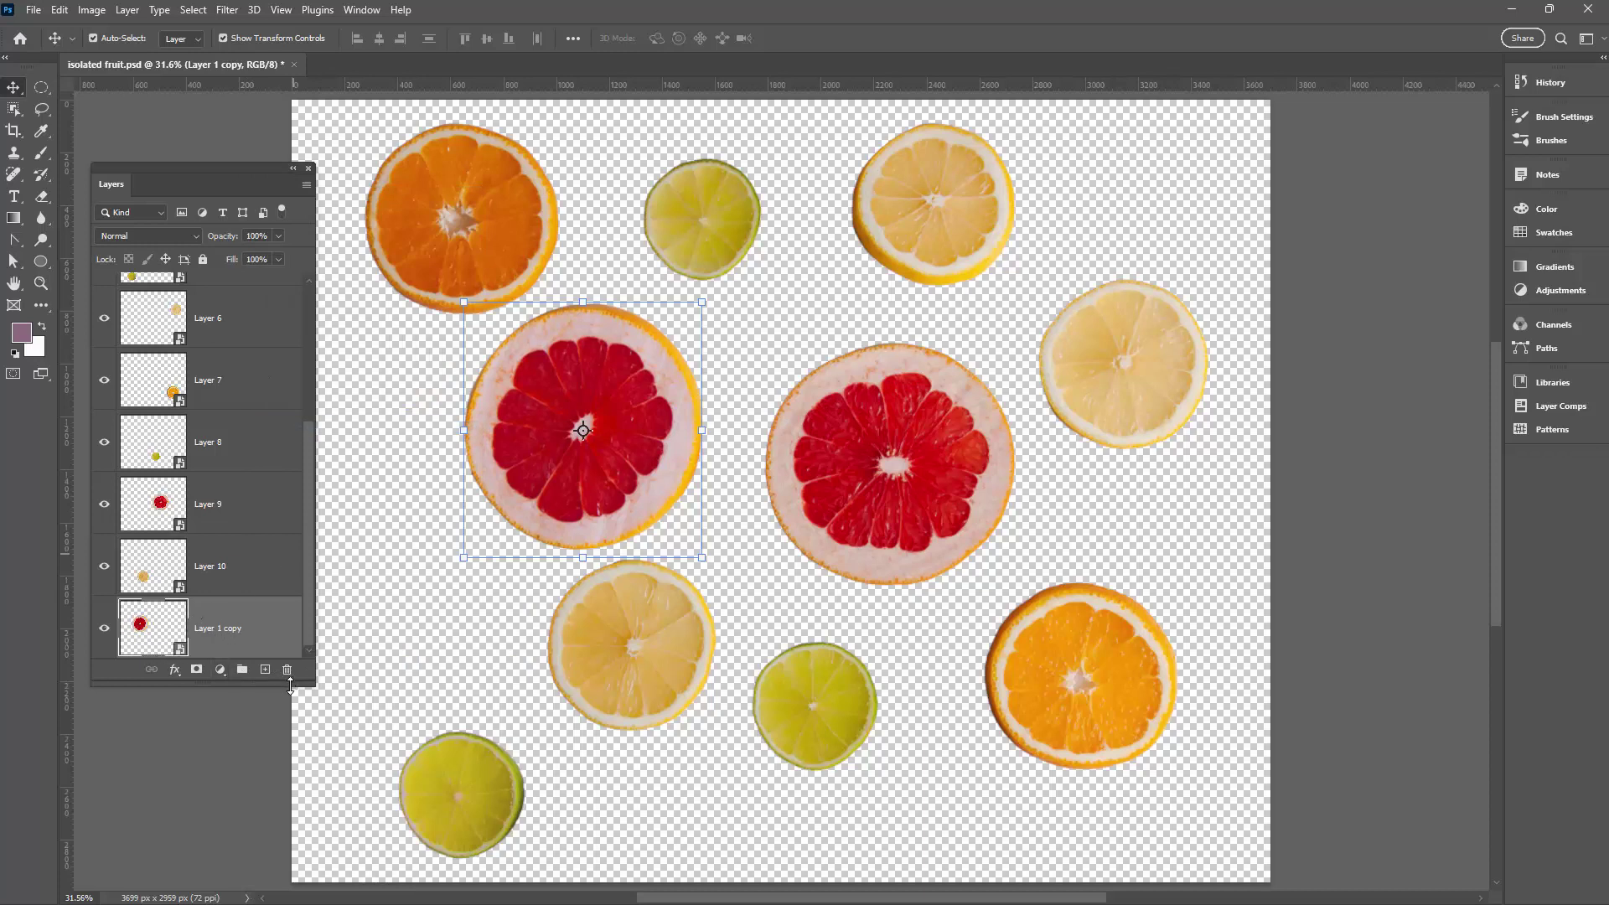
- Lengthen the Layers panel to show more of the layer stack and deselect the active layer
drag(291, 685, 291, 767)
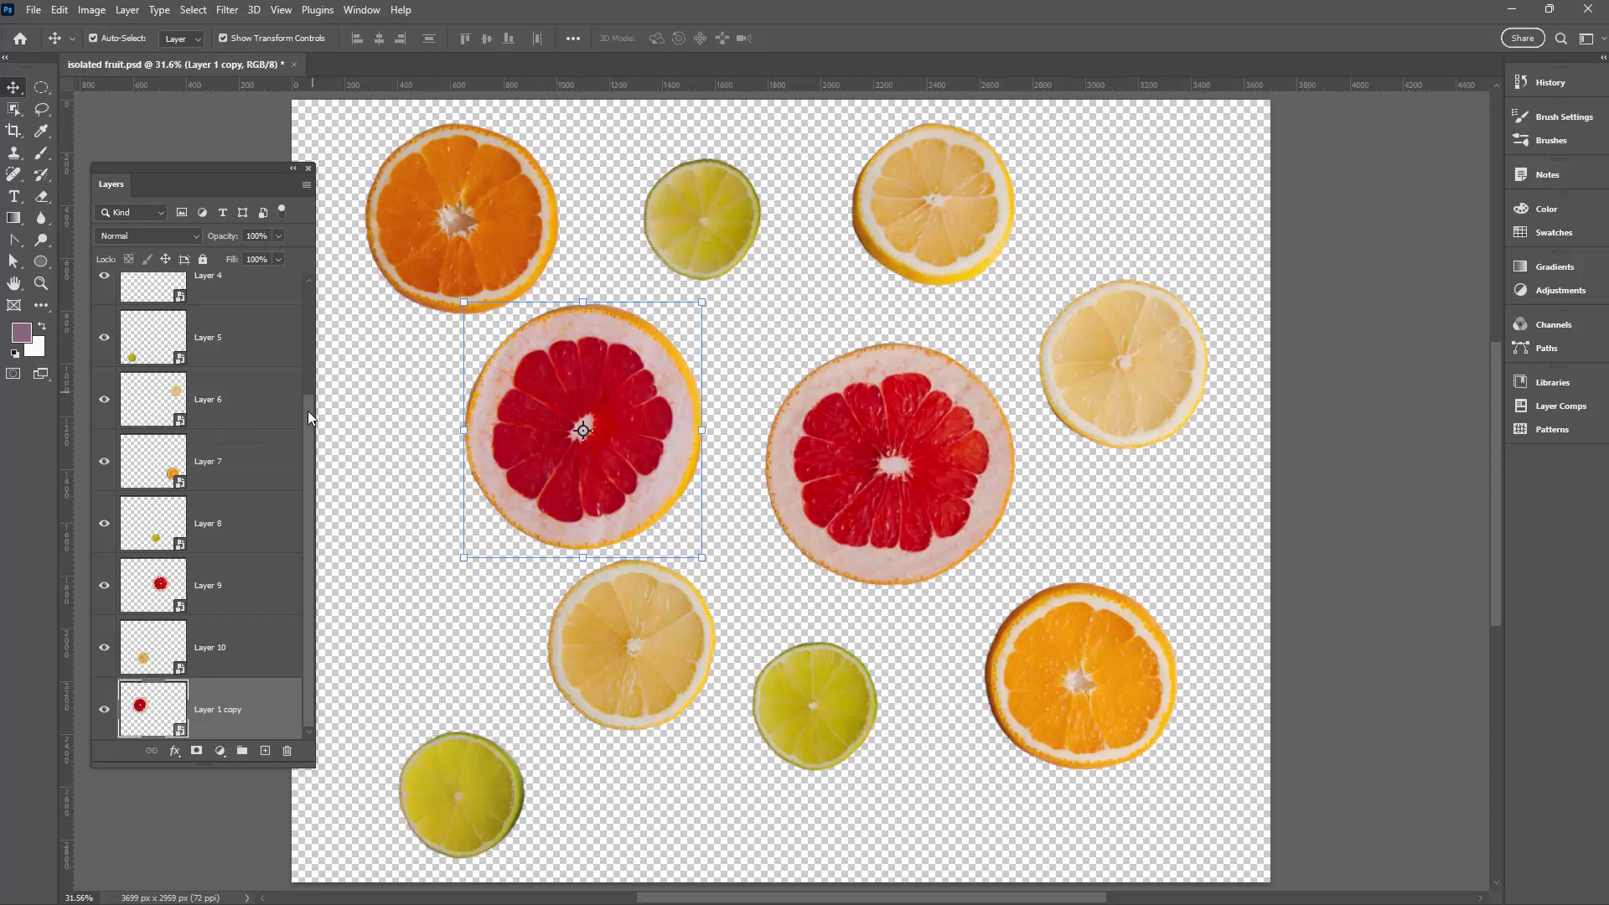
drag(308, 416, 299, 248)
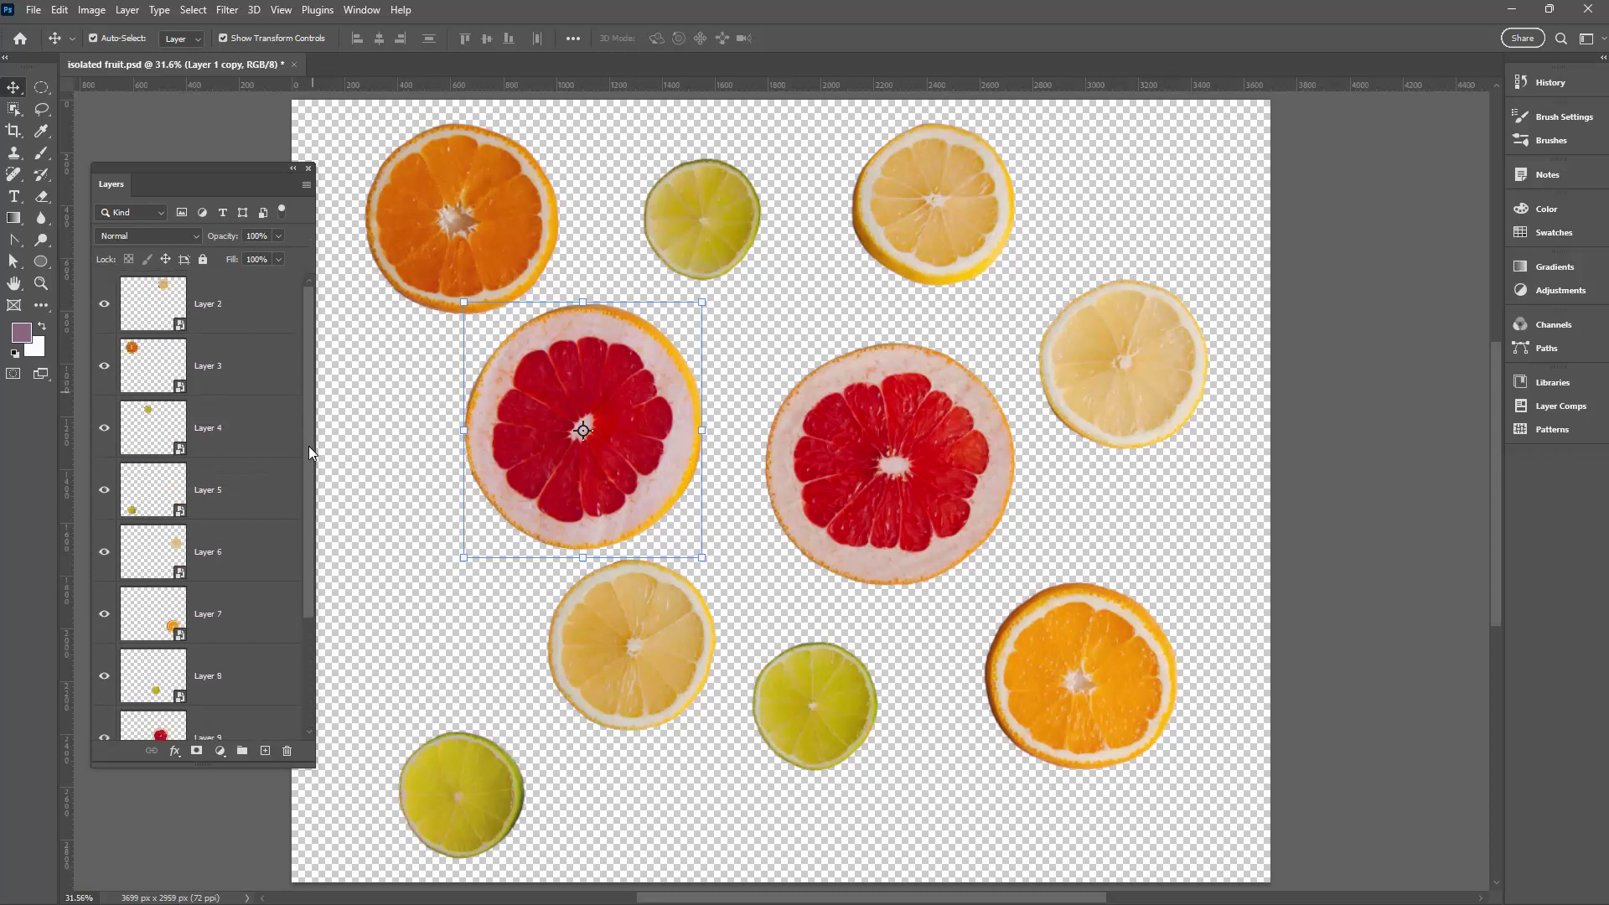
click(340, 446)
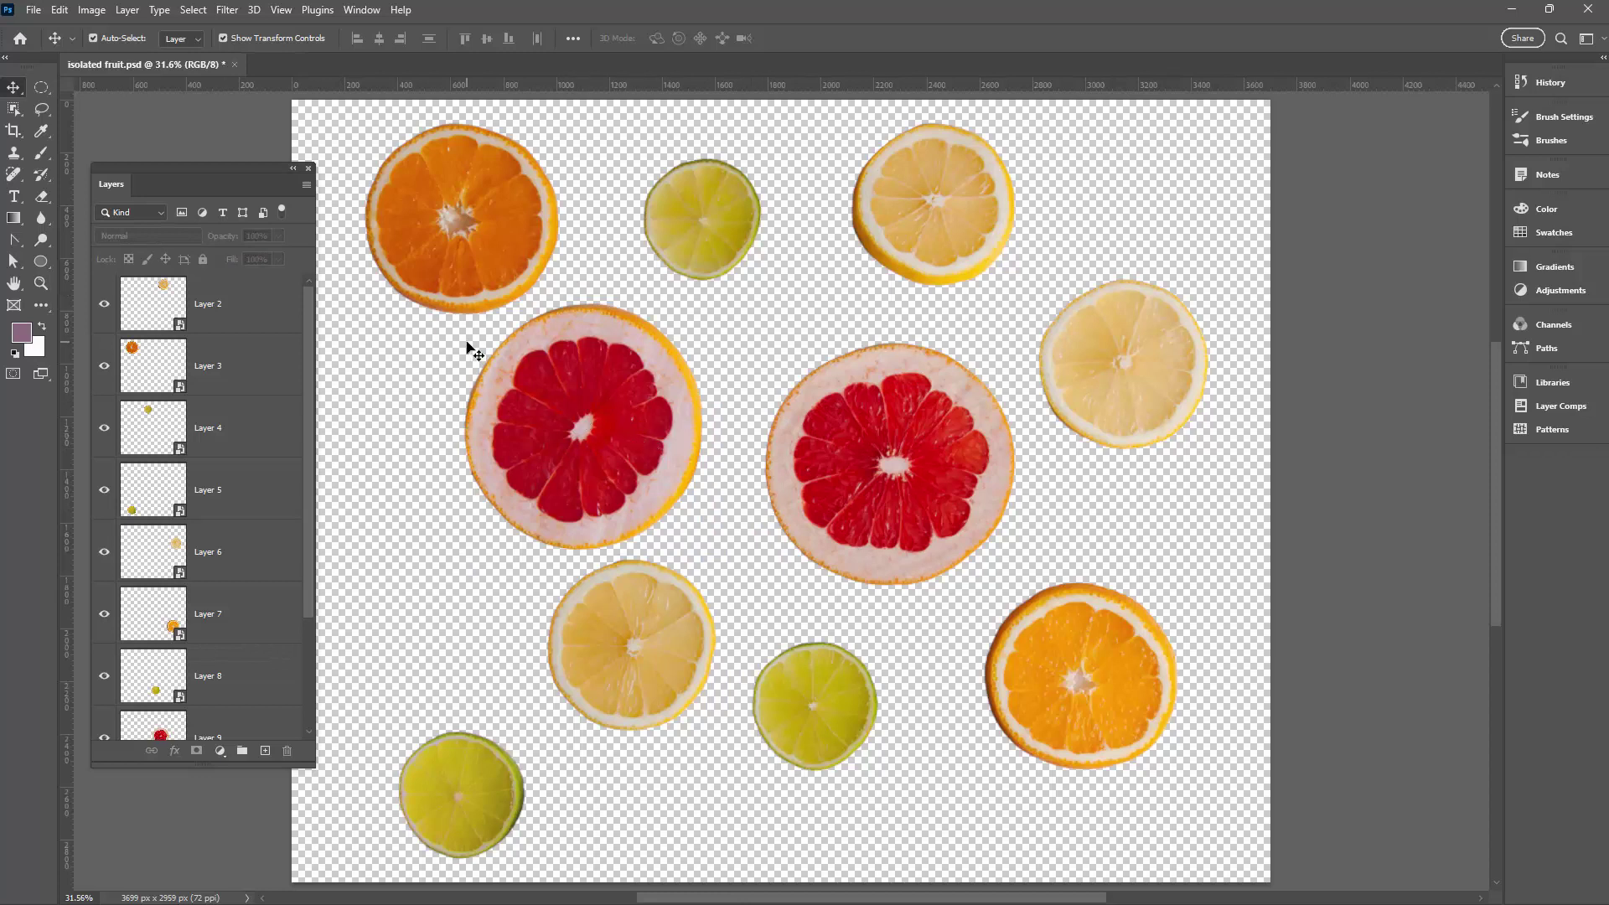
- Turn on Pattern Preview and examine how the fruit tile repeats at 8.33% zoom
click(281, 10)
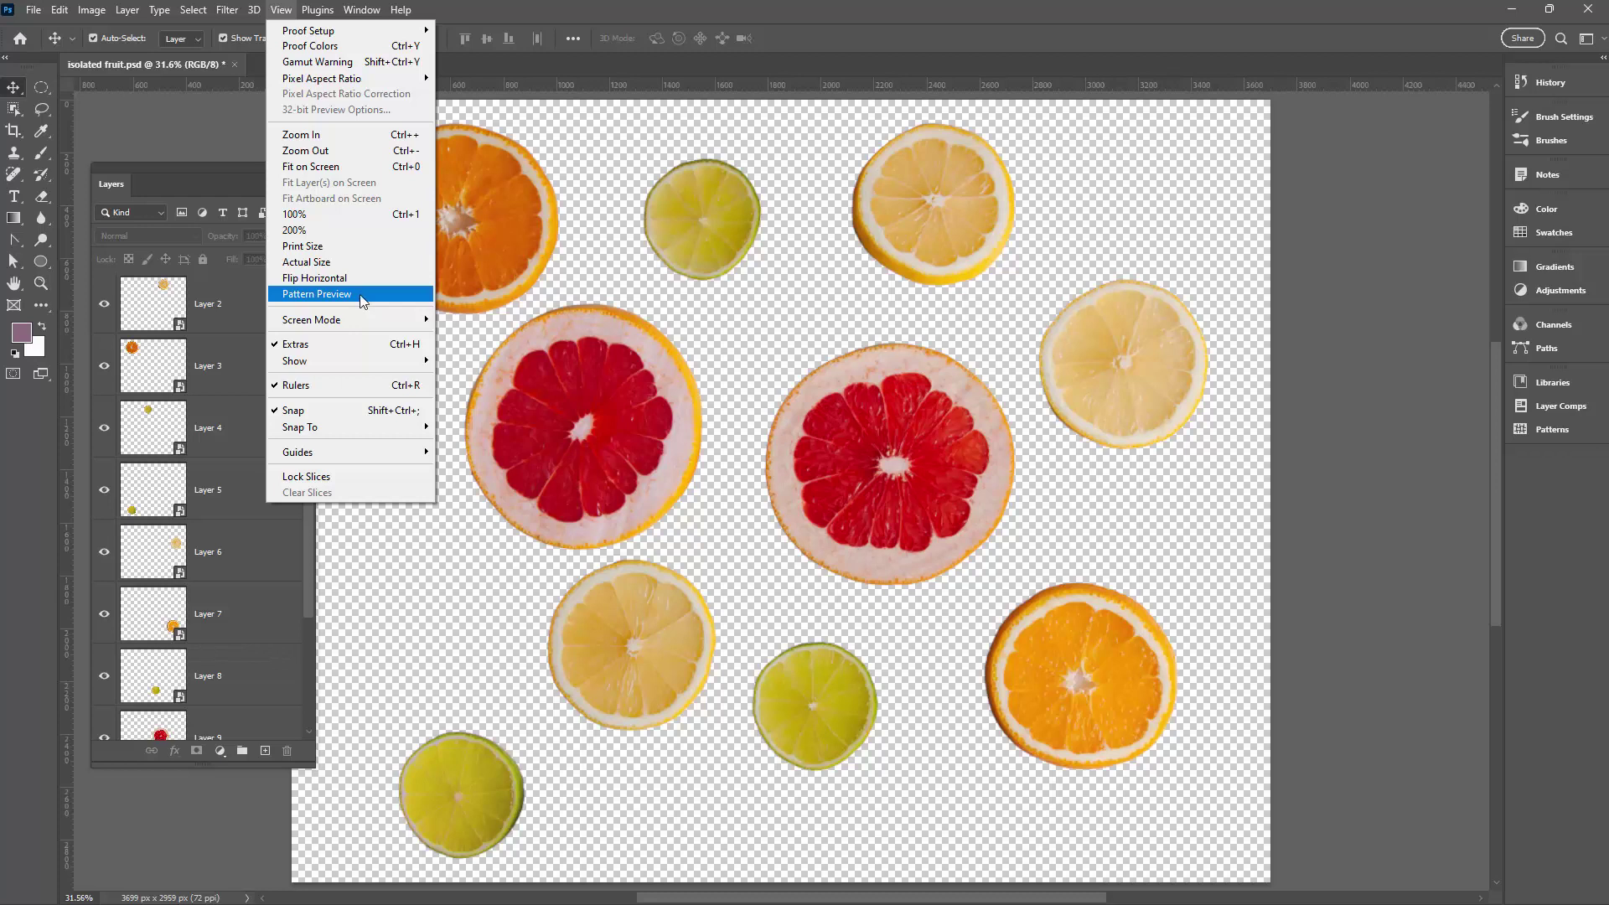
click(362, 298)
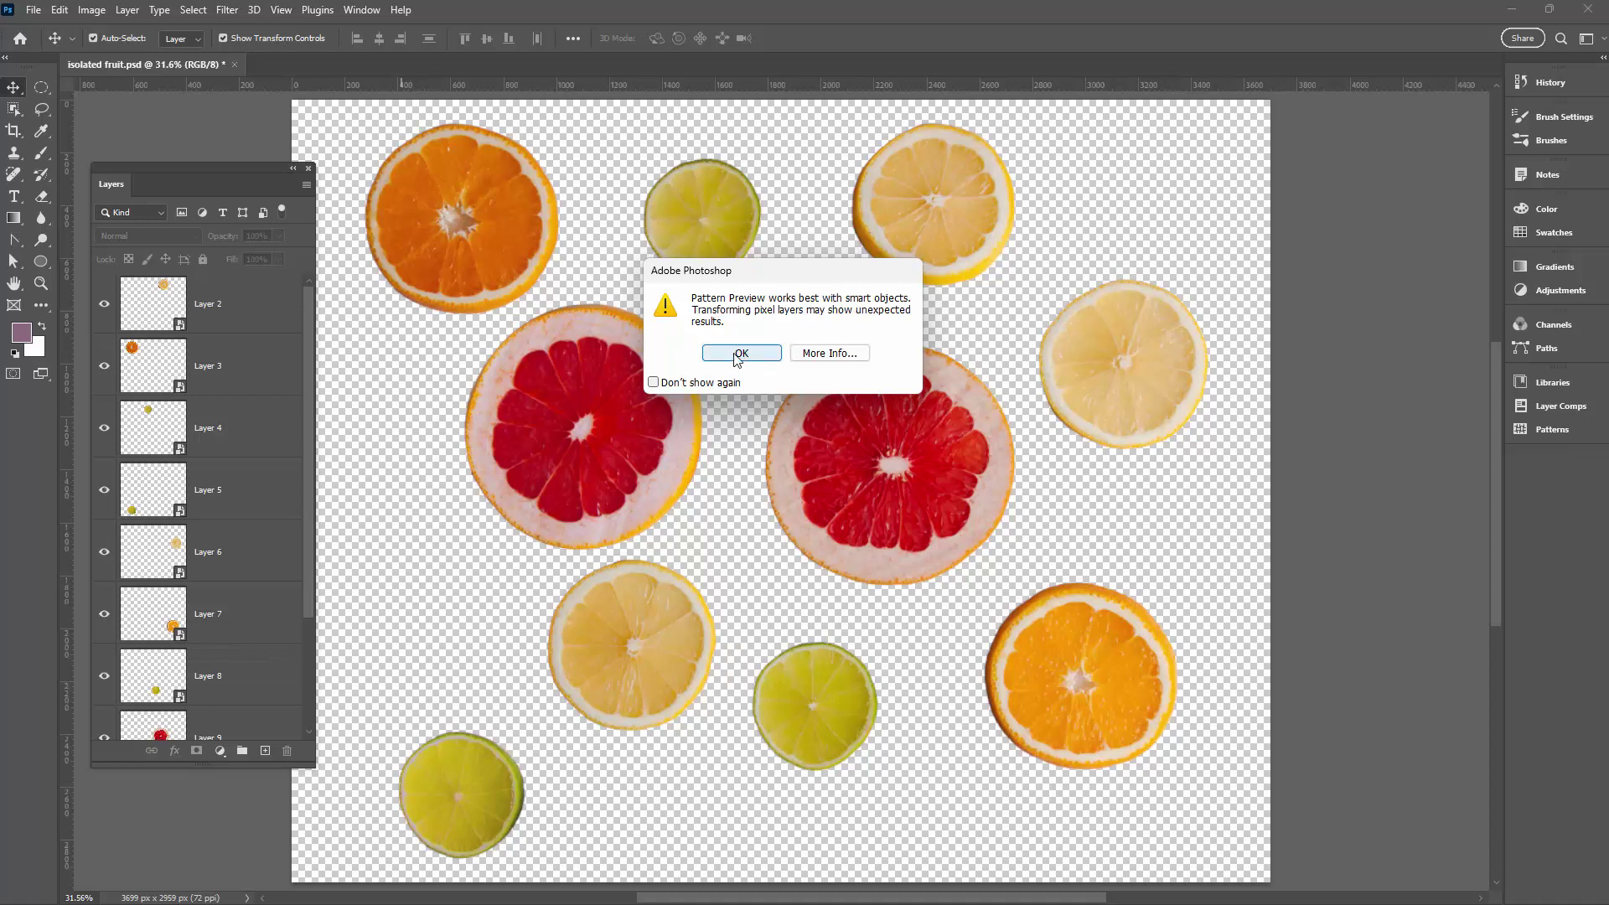
click(737, 358)
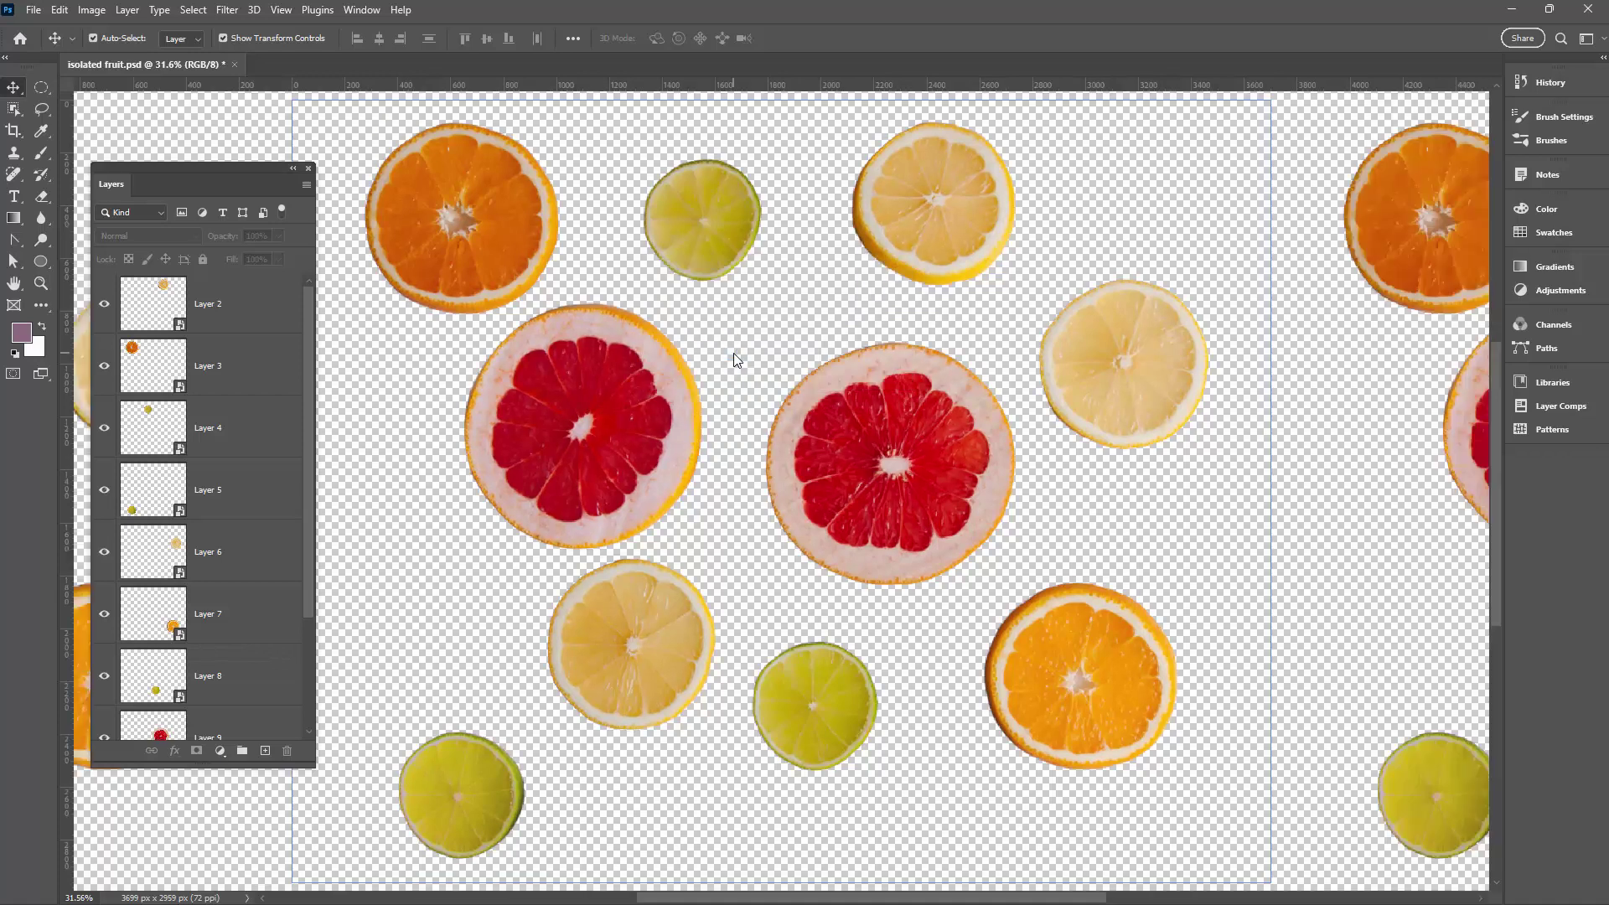
click(40, 283)
alt+click(1012, 584)
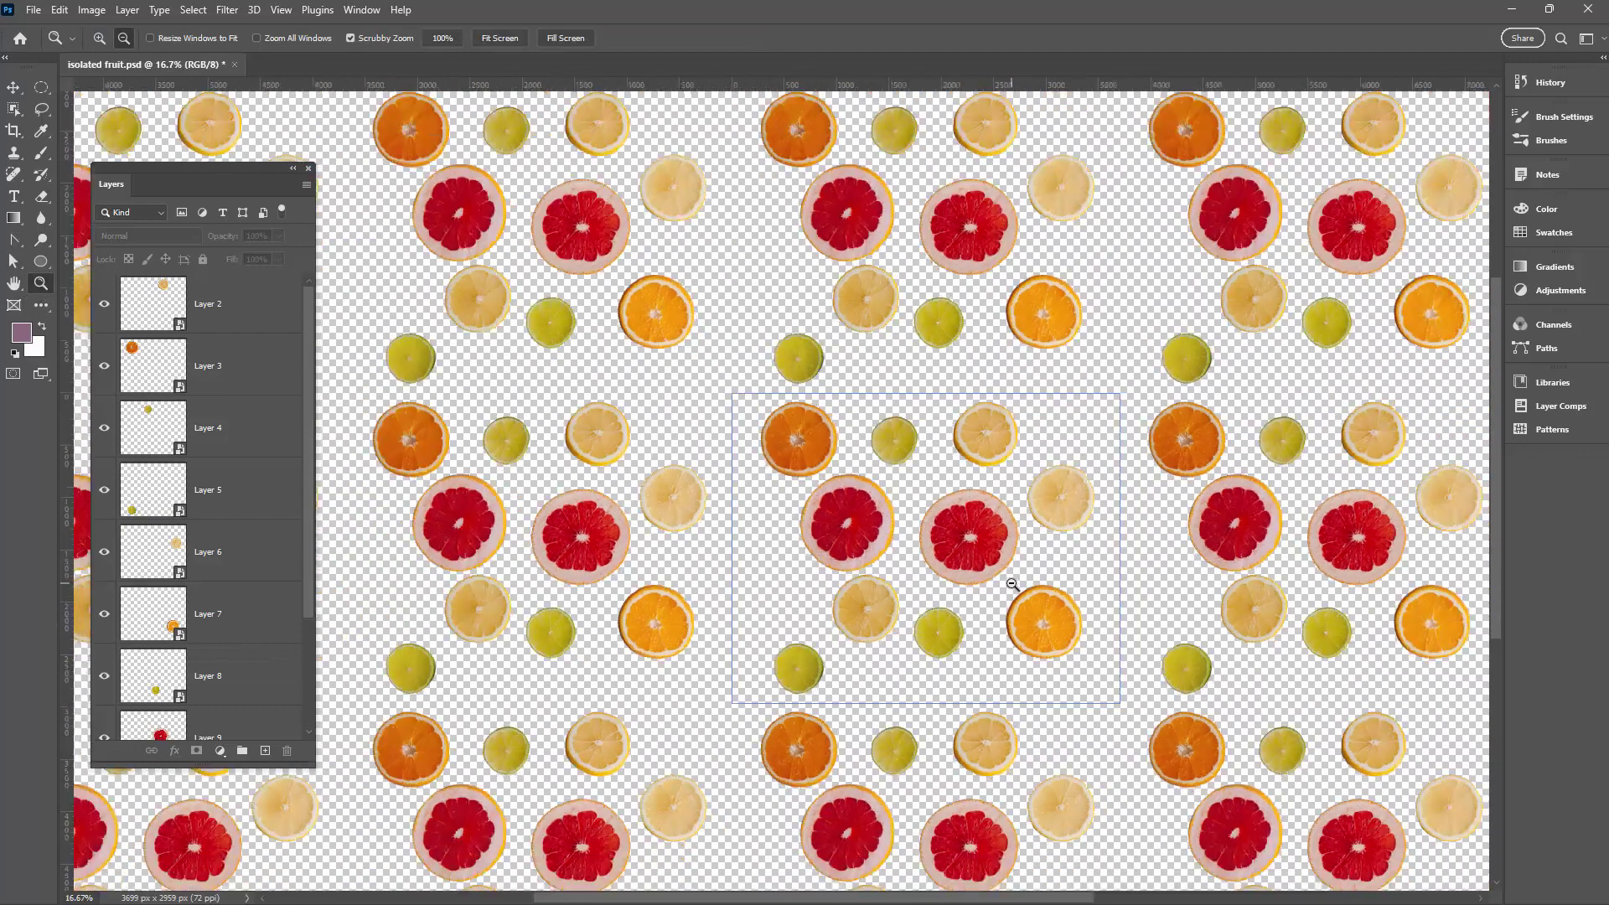
alt+click(1012, 584)
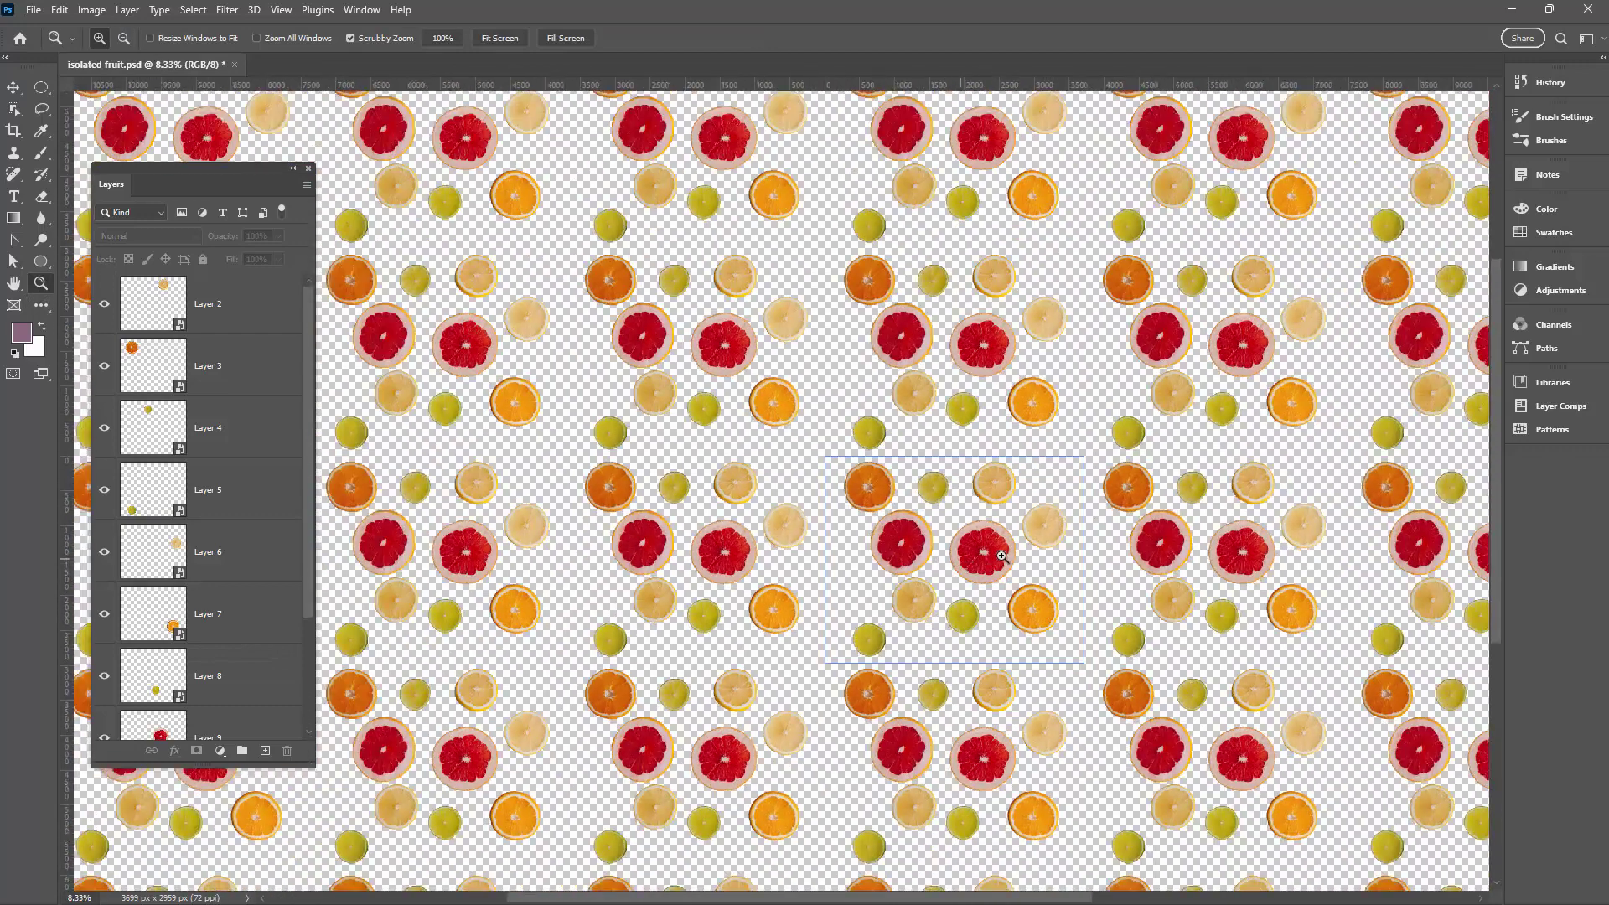
drag(983, 543, 866, 528)
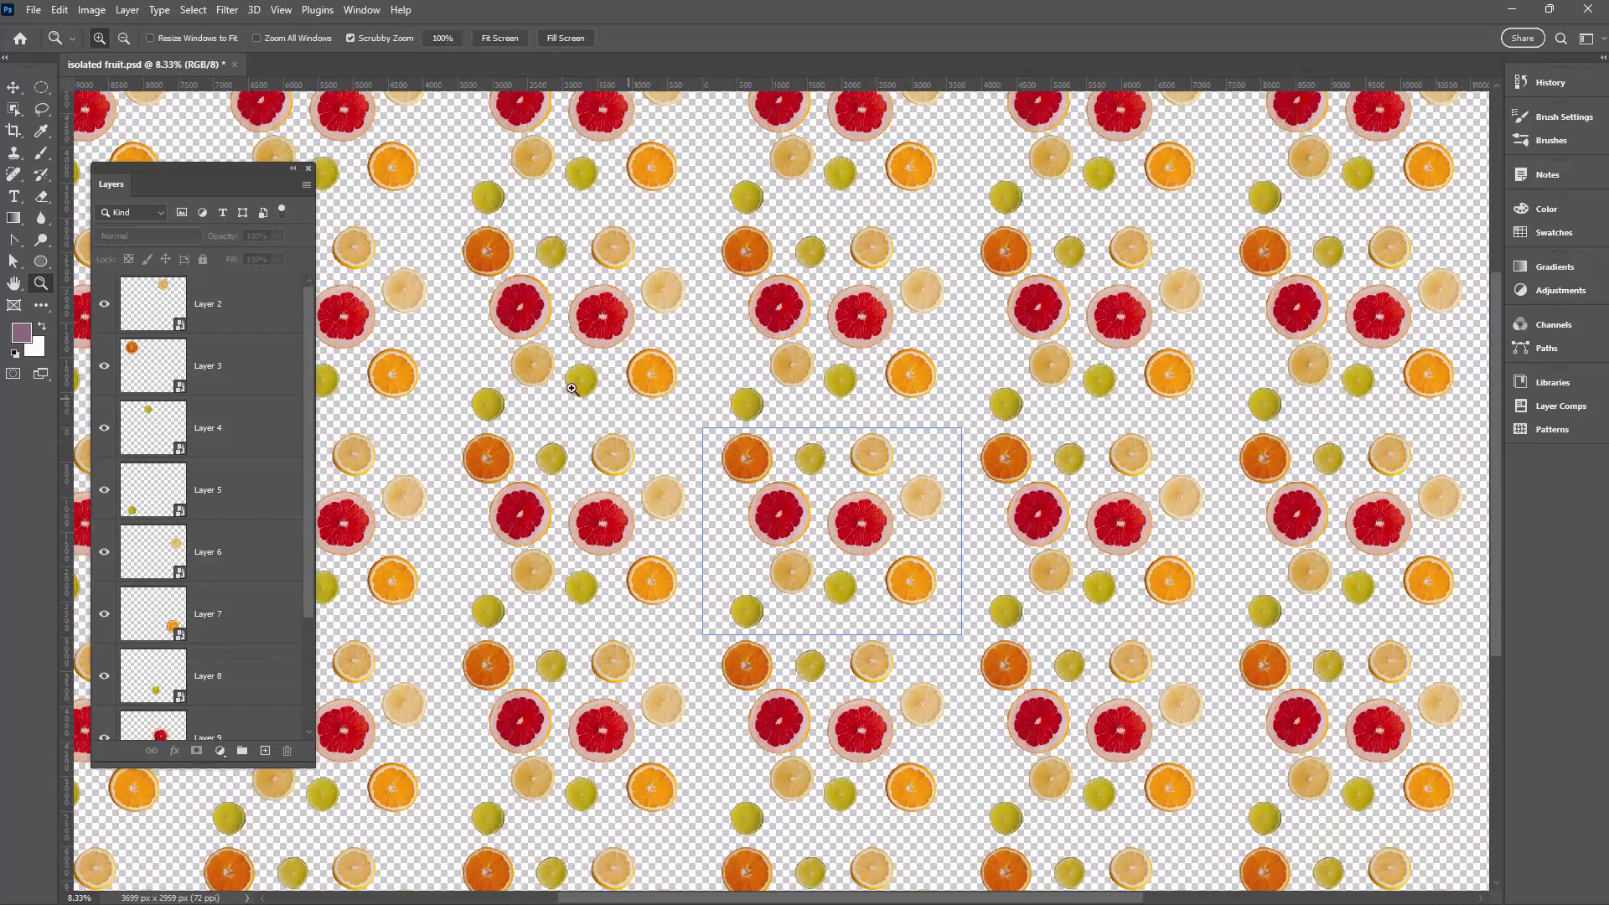
- Switch to the Paint Bucket with white as the foreground colour and turn off Pattern Preview
key(g)
key(x)
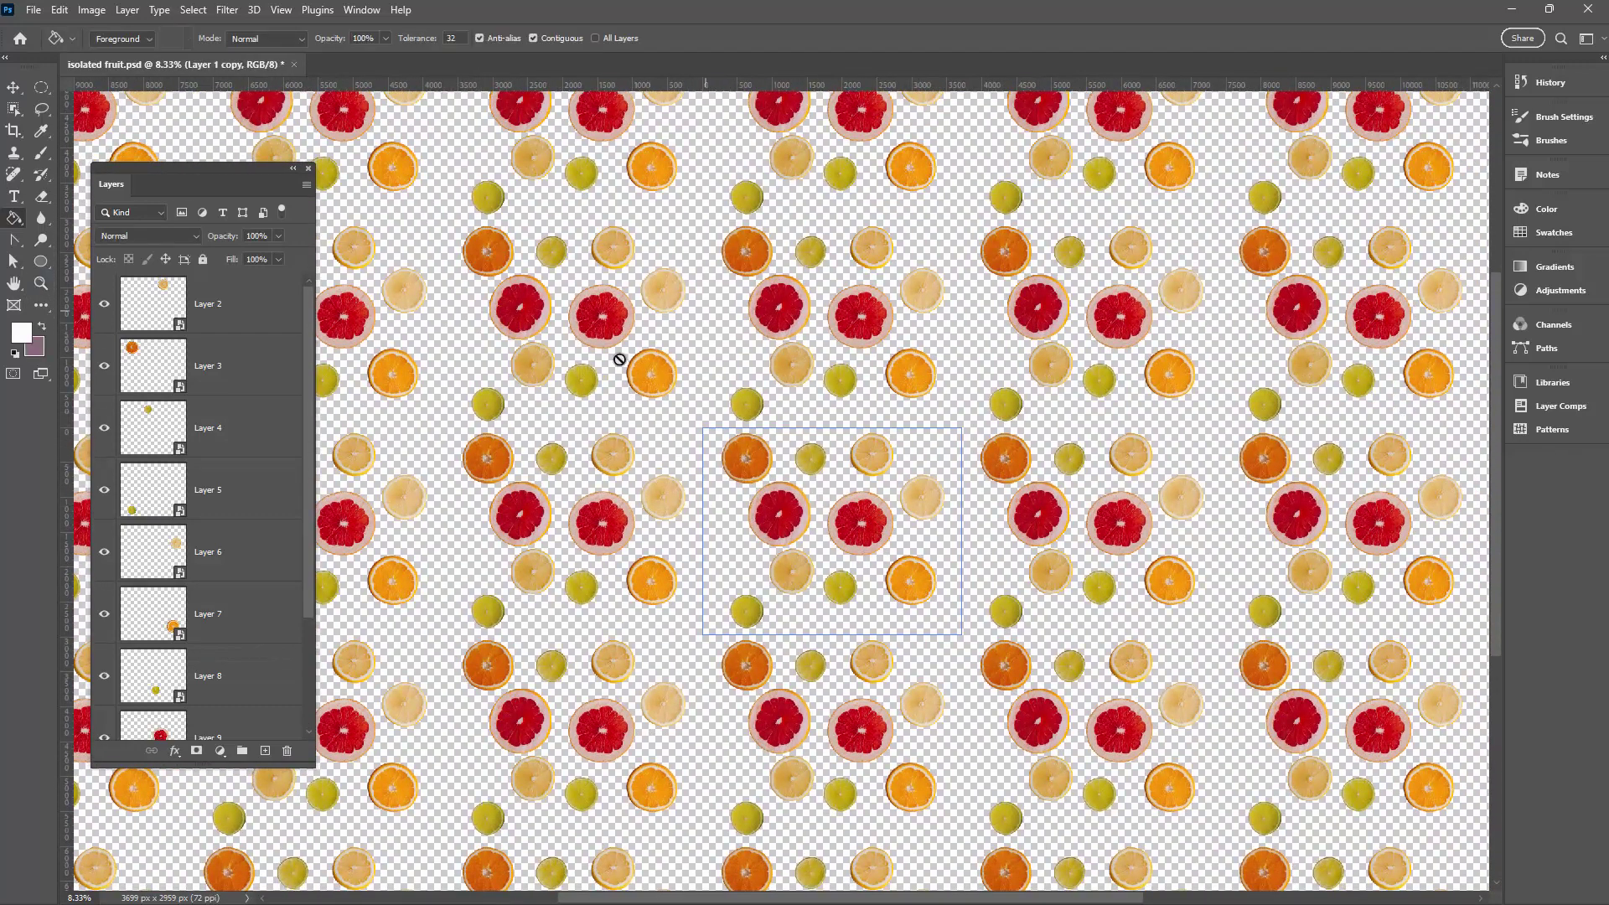
click(281, 9)
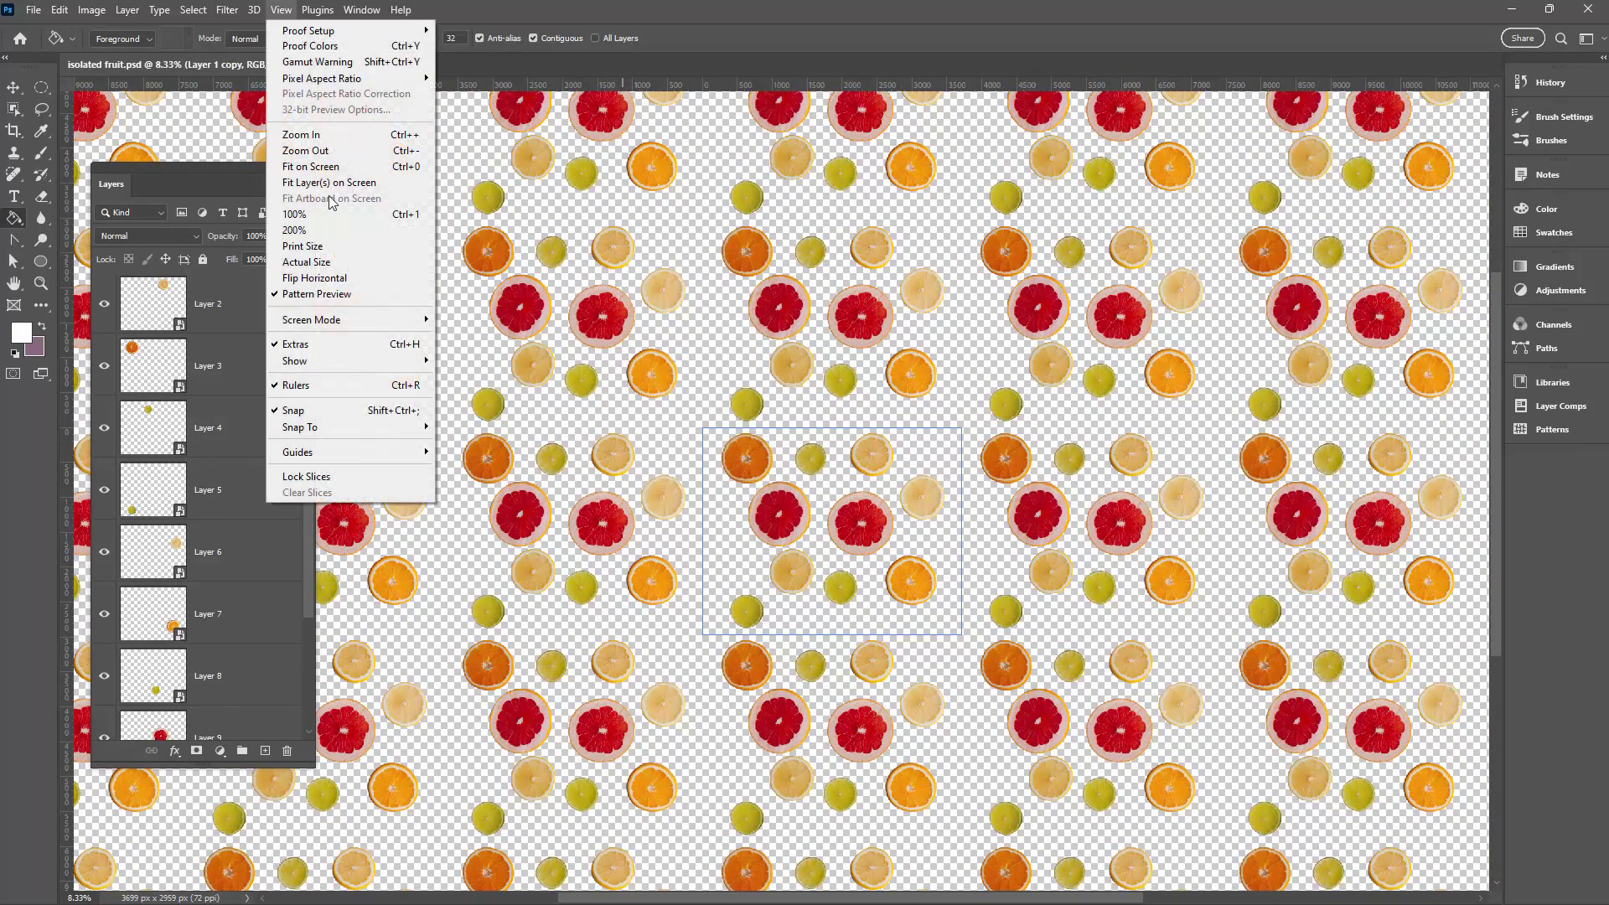
click(335, 295)
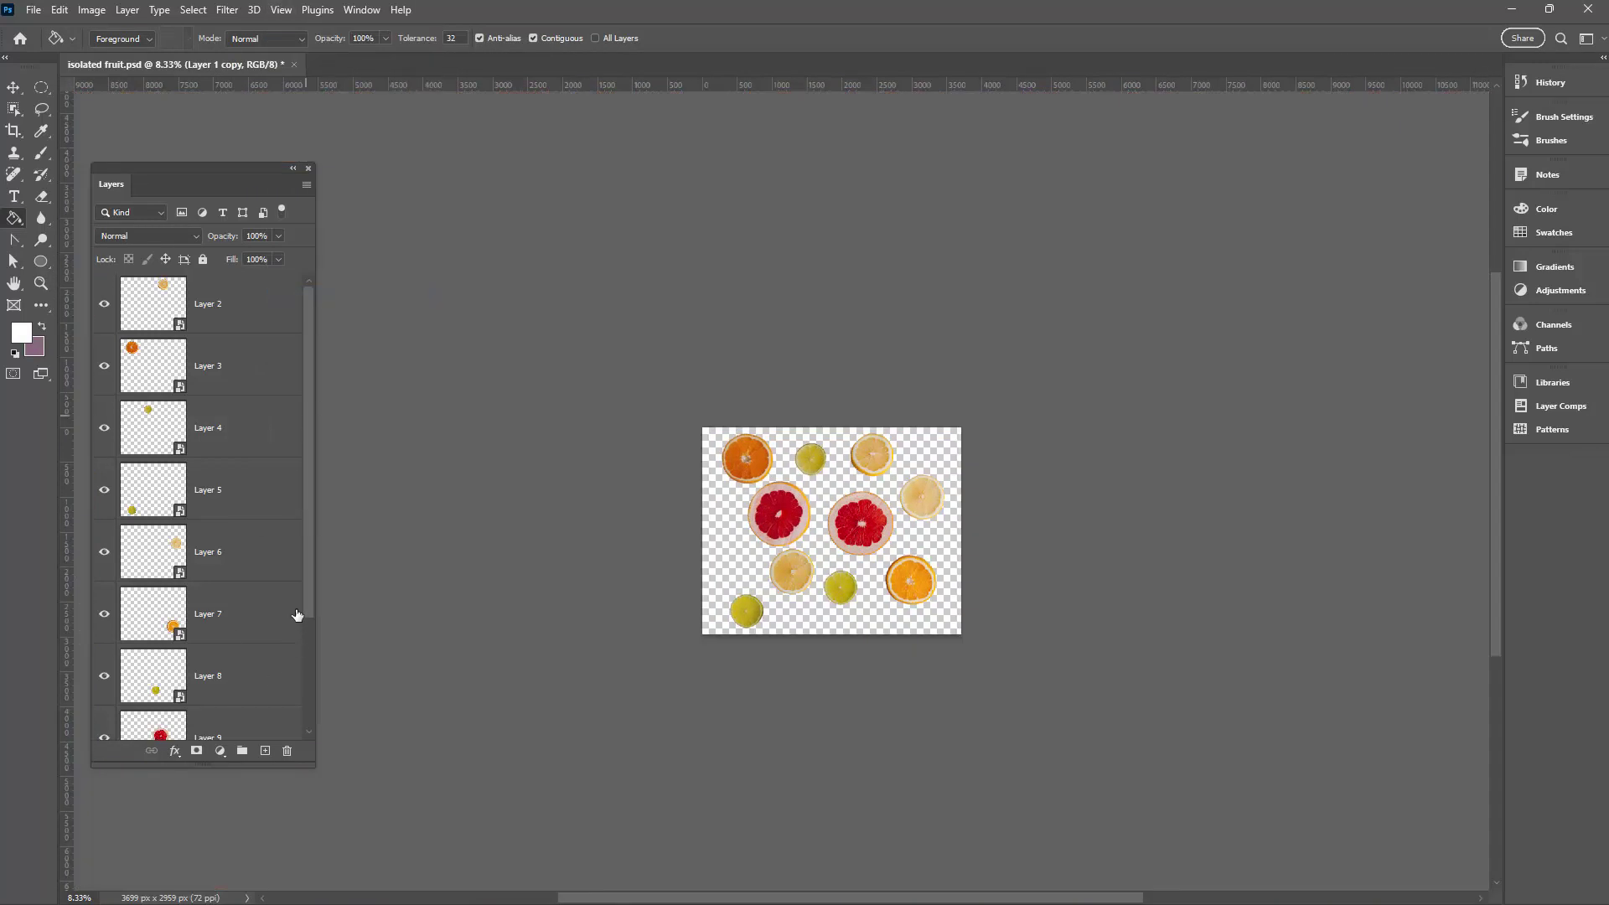
- Add a solid colour fill layer above Layer 1 copy and set its colour to light pink f9aaaa
drag(312, 607, 240, 740)
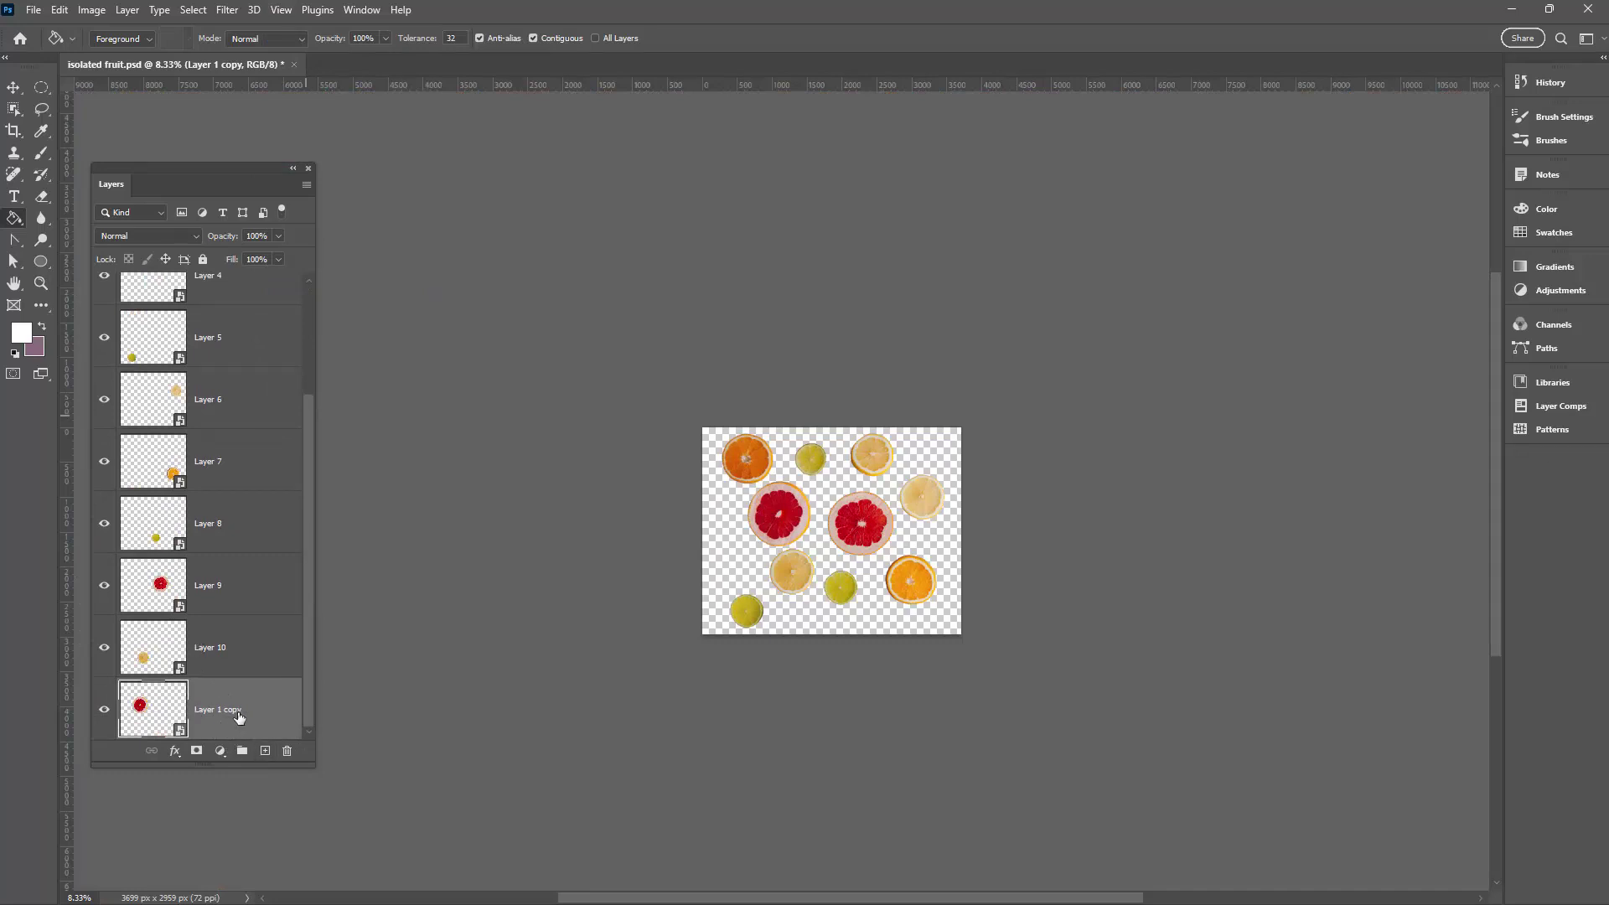
click(126, 11)
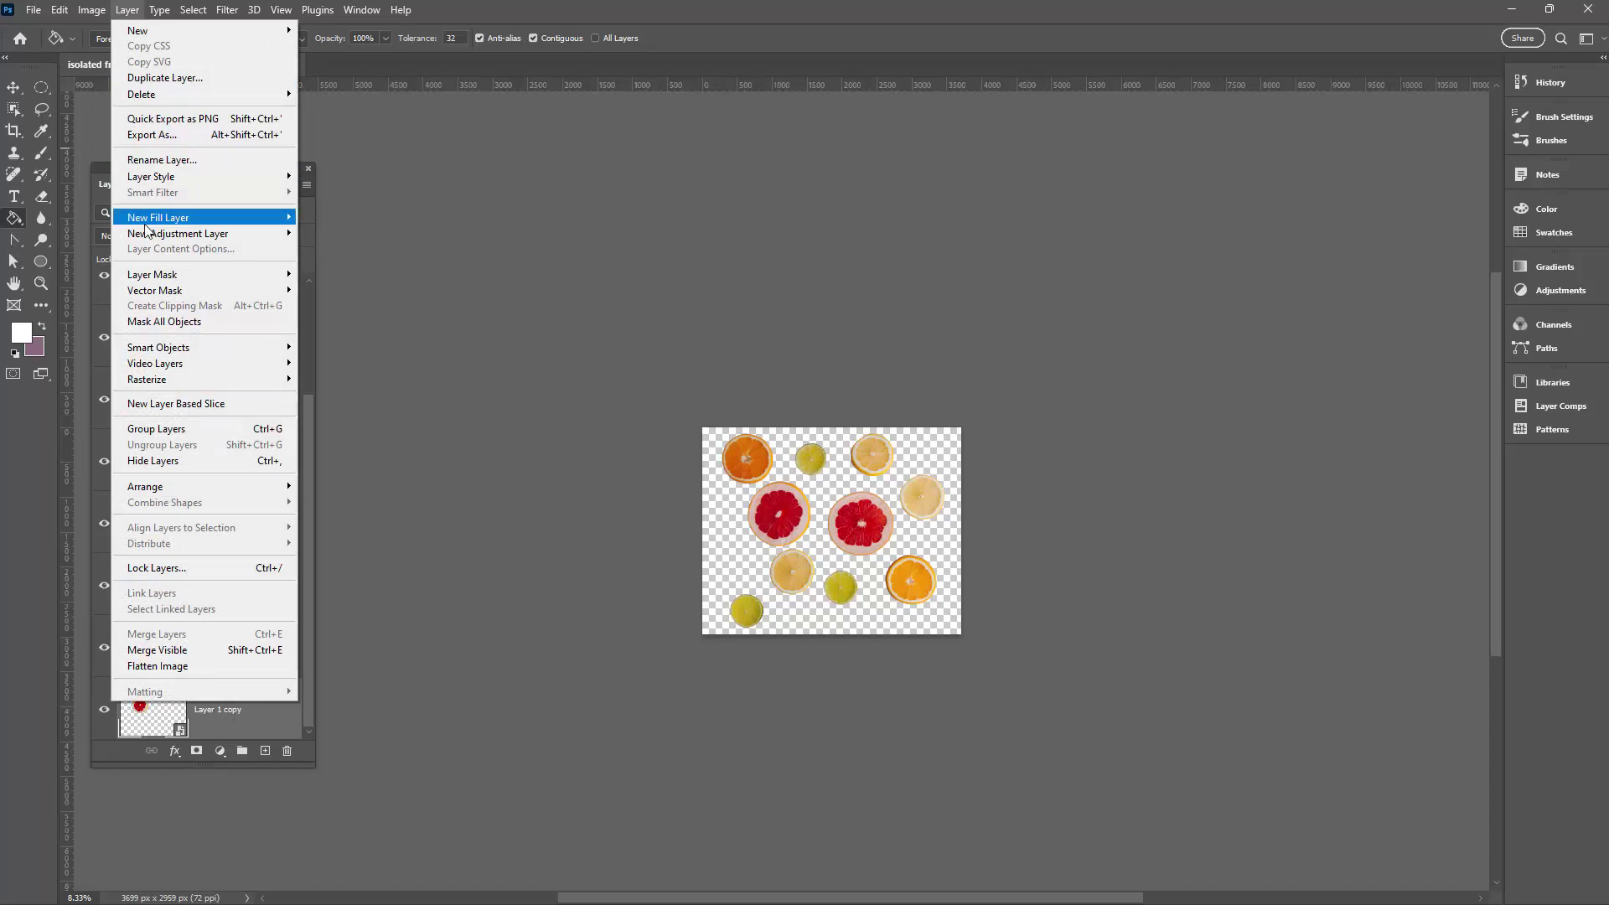
mouse_move(237, 222)
click(335, 216)
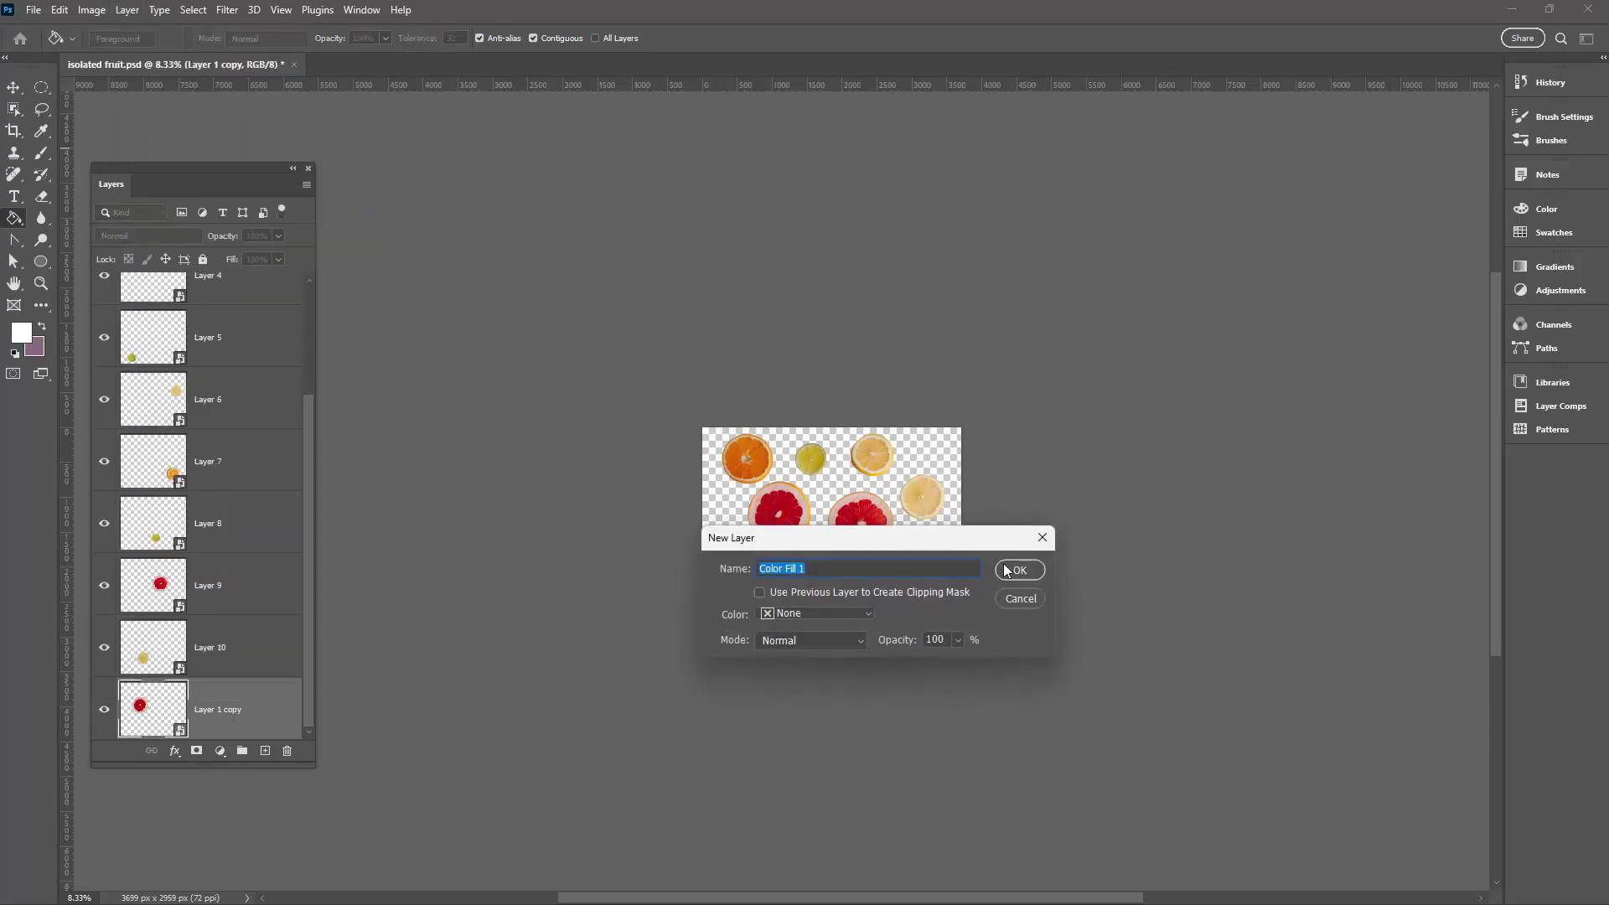
click(1016, 571)
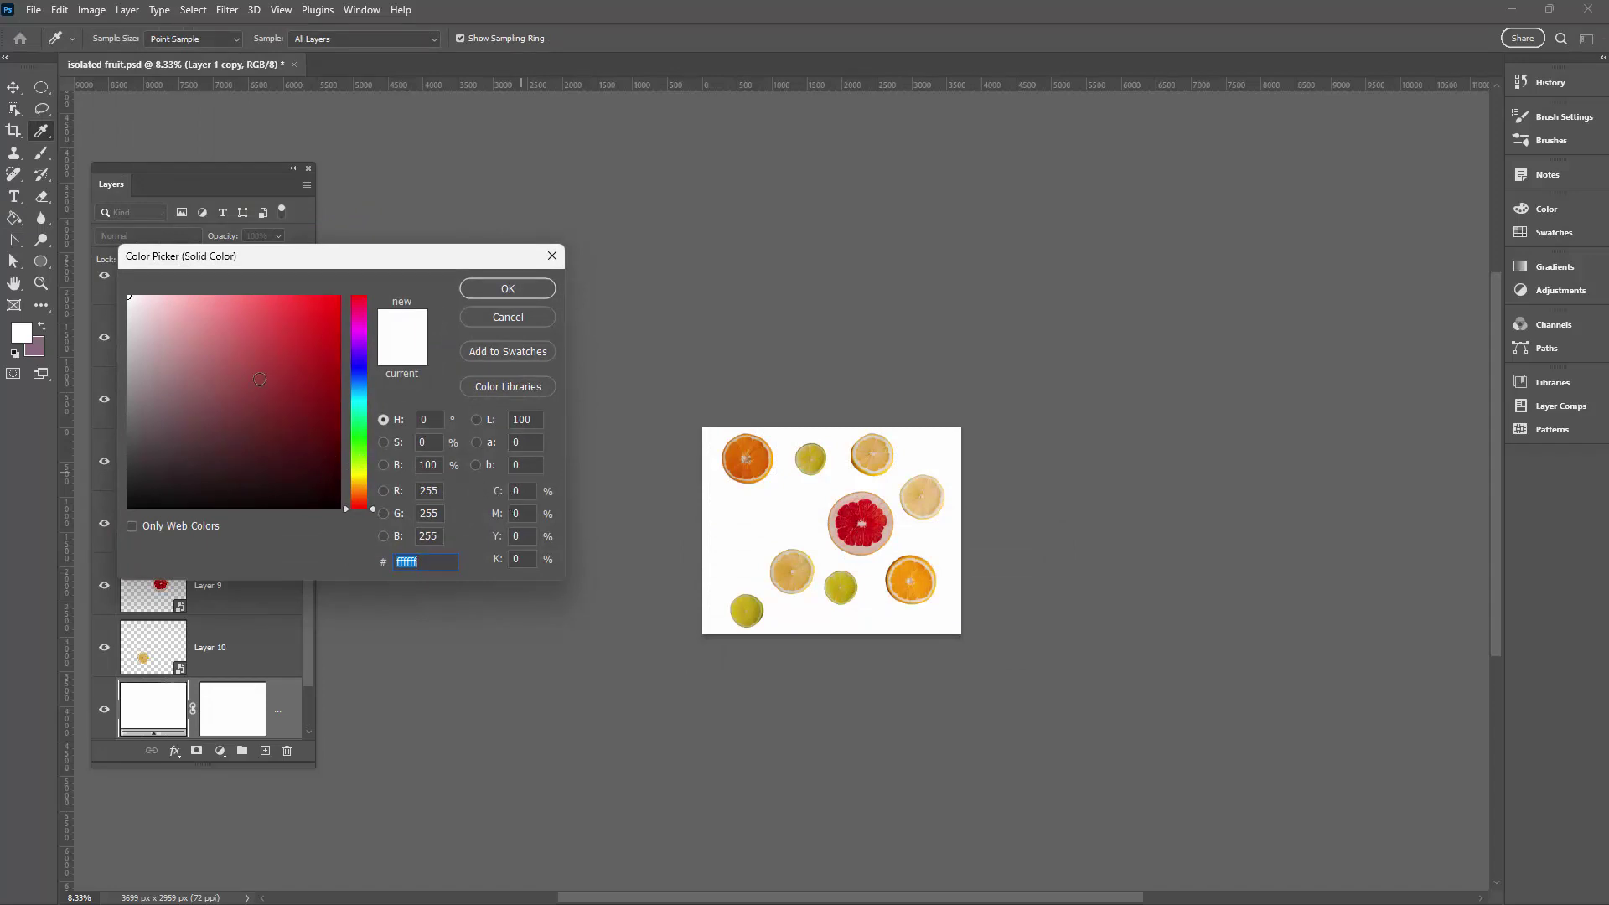
mouse_move(260, 378)
mouse_down()
mouse_move(234, 324)
mouse_move(243, 369)
mouse_move(302, 361)
mouse_move(236, 315)
mouse_move(209, 449)
mouse_move(305, 460)
mouse_move(212, 315)
mouse_move(242, 313)
mouse_move(196, 300)
mouse_up()
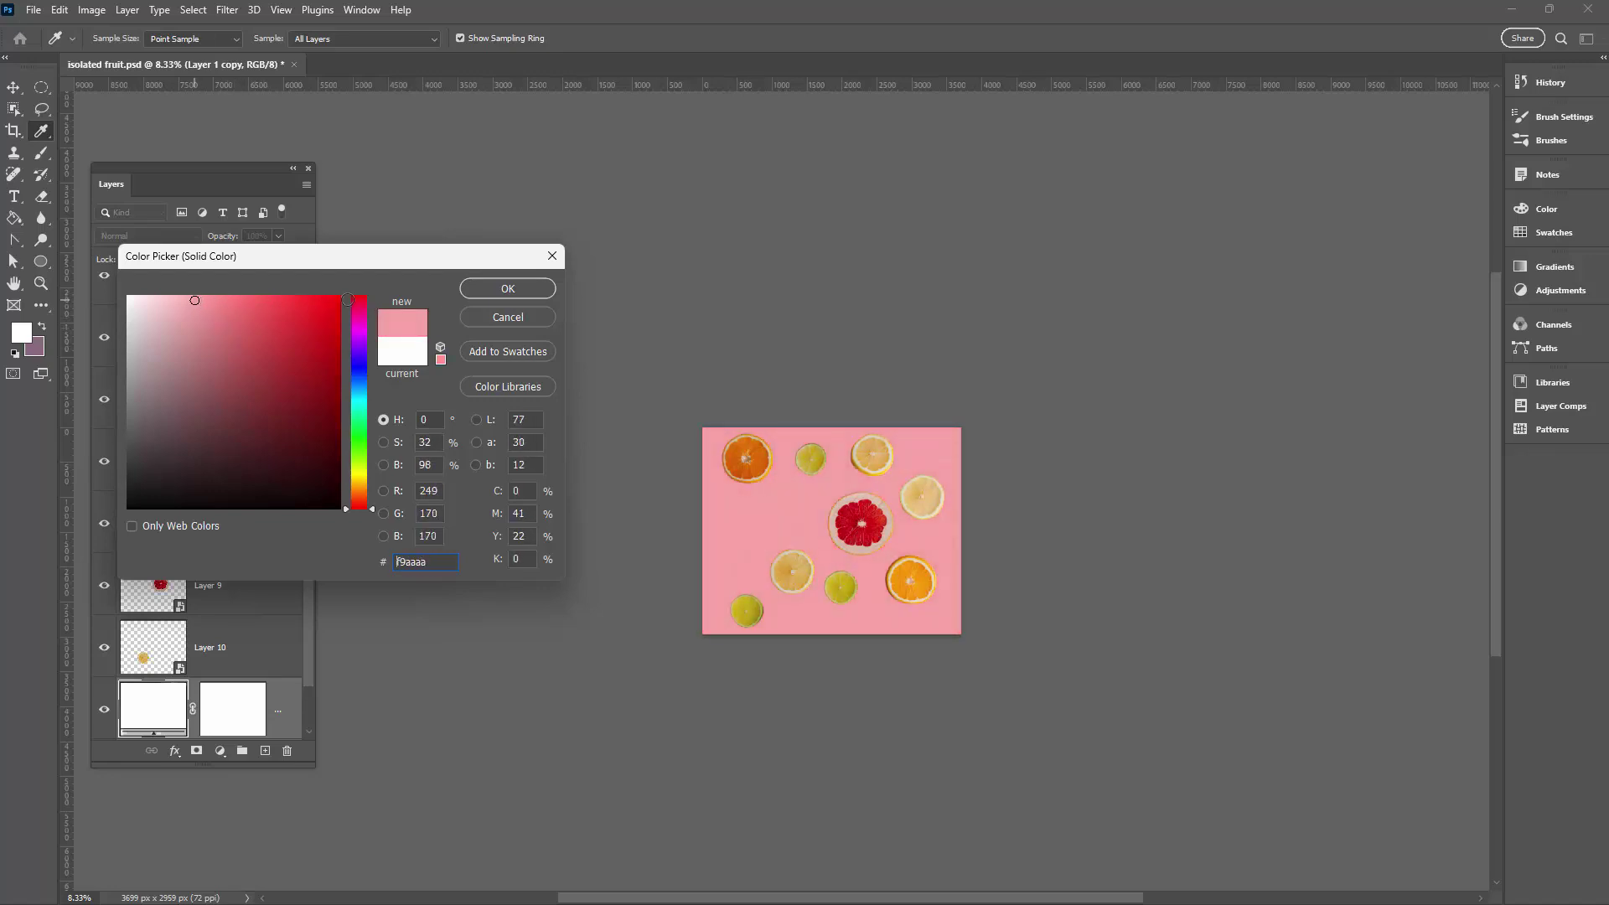
click(494, 290)
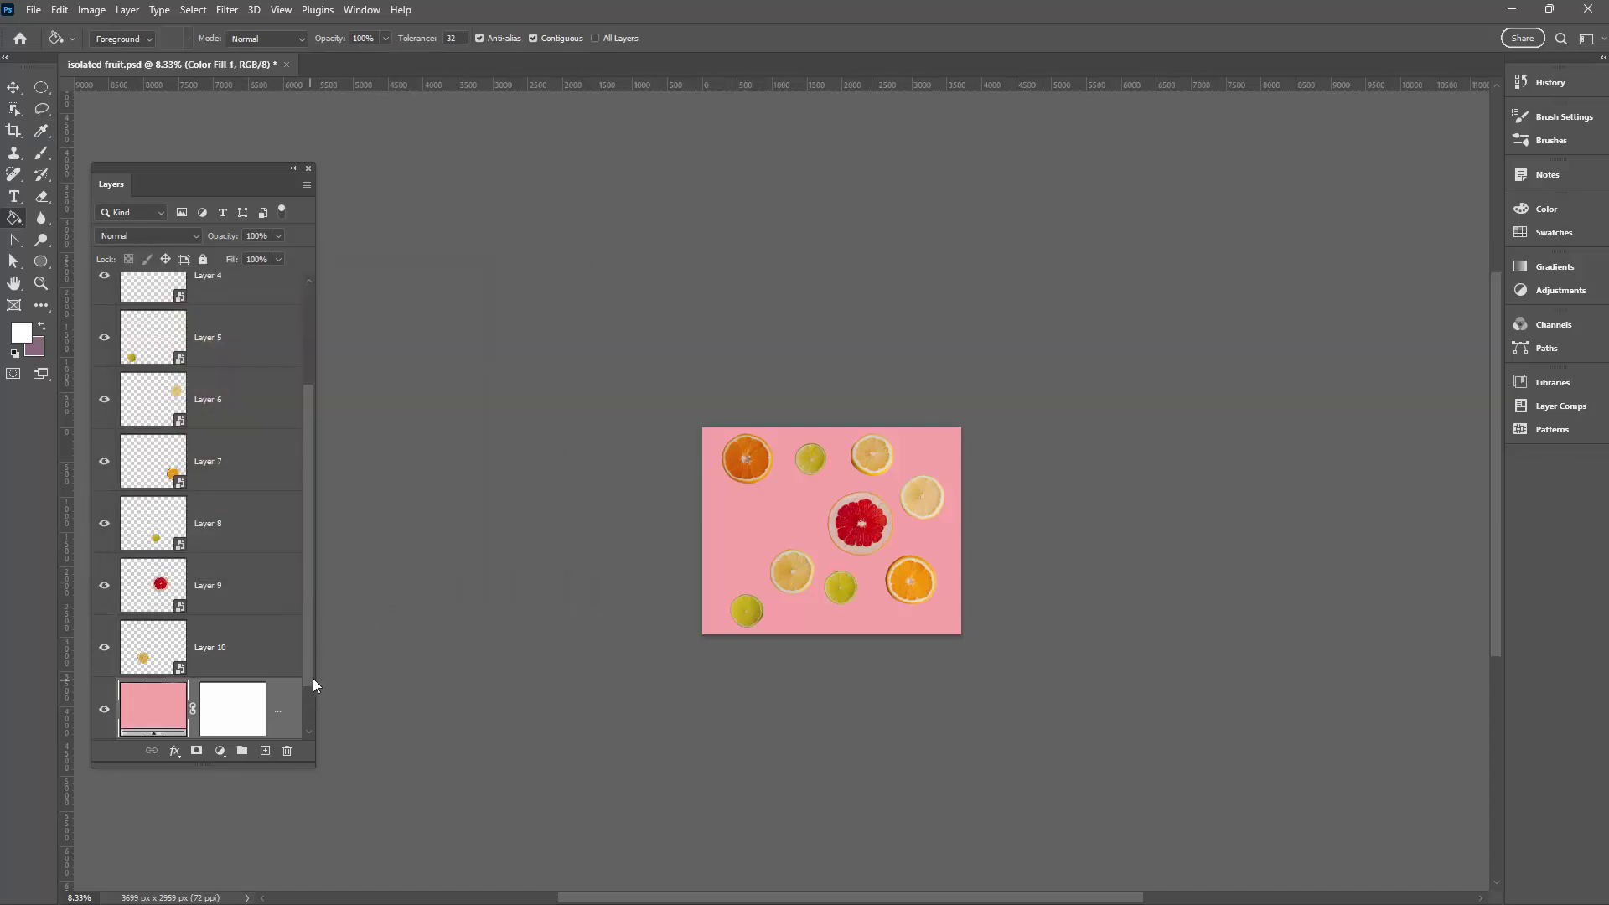
- Move Layer 1 copy above the pink fill layer in the layer stack
drag(310, 667, 309, 723)
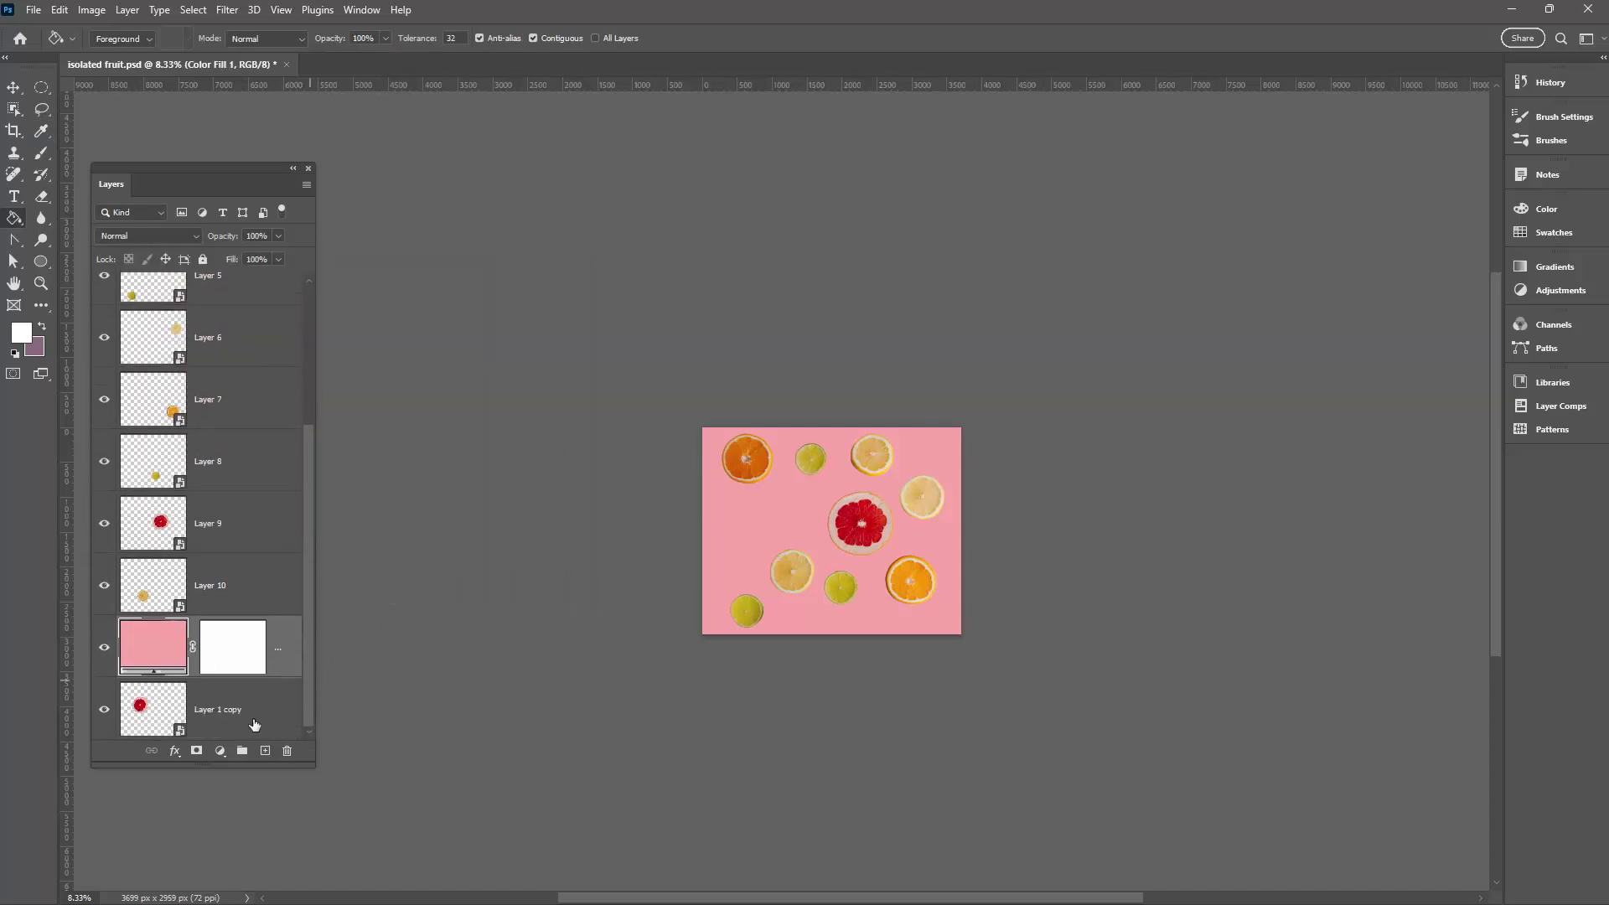
click(247, 691)
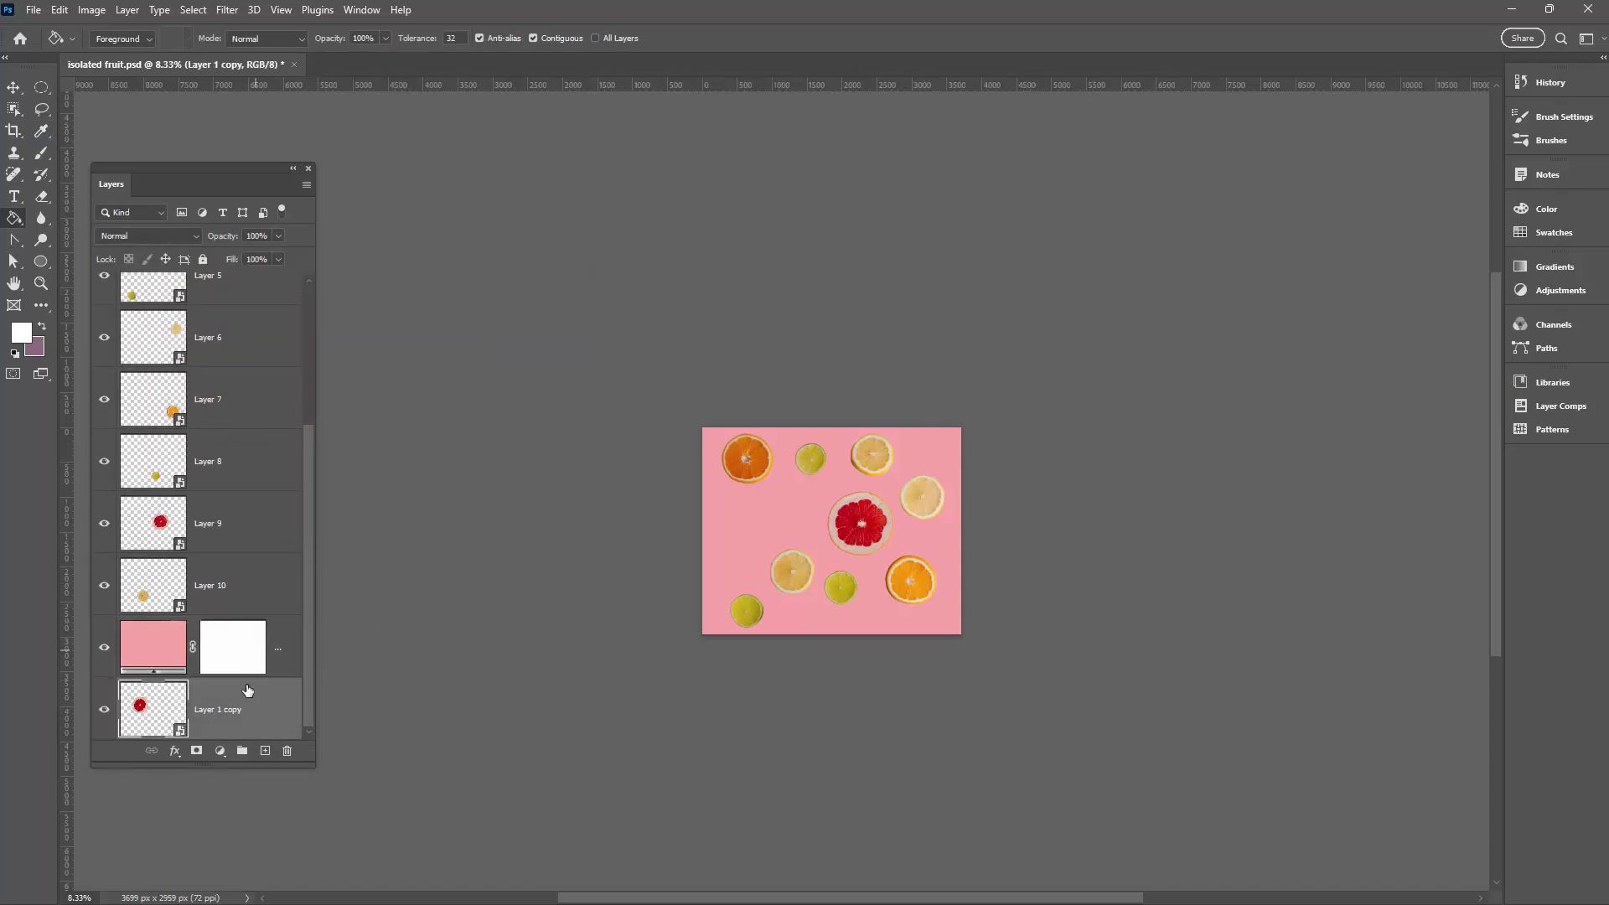
drag(237, 704, 261, 624)
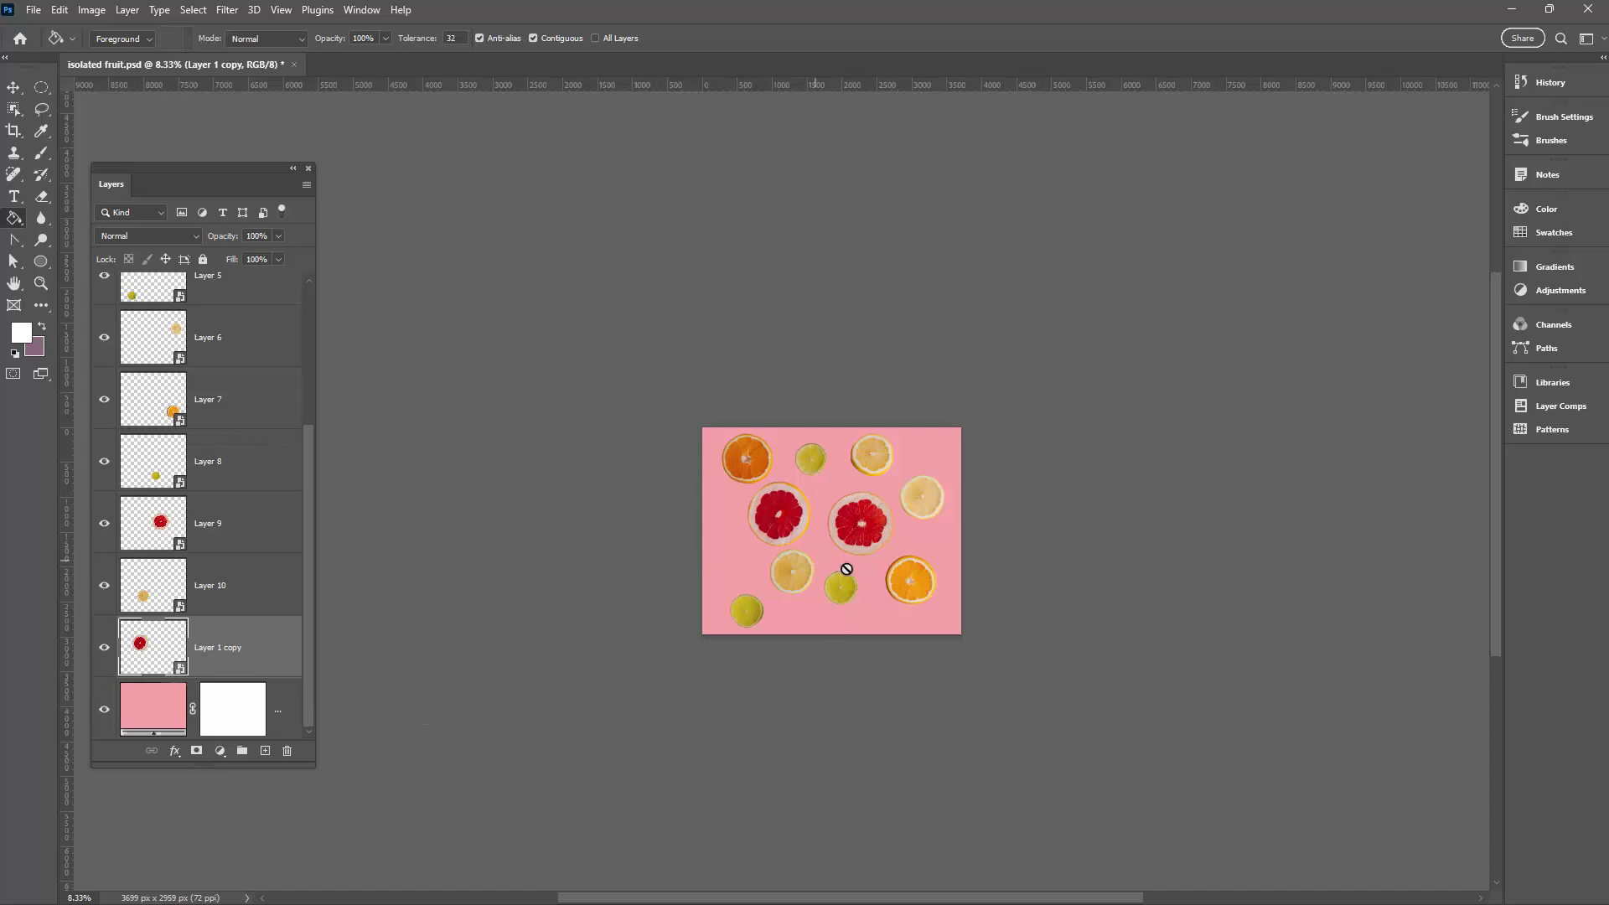
- Turn on Pattern Preview for the pink-backed tile and view the repeats at 5% zoom
click(279, 10)
click(344, 298)
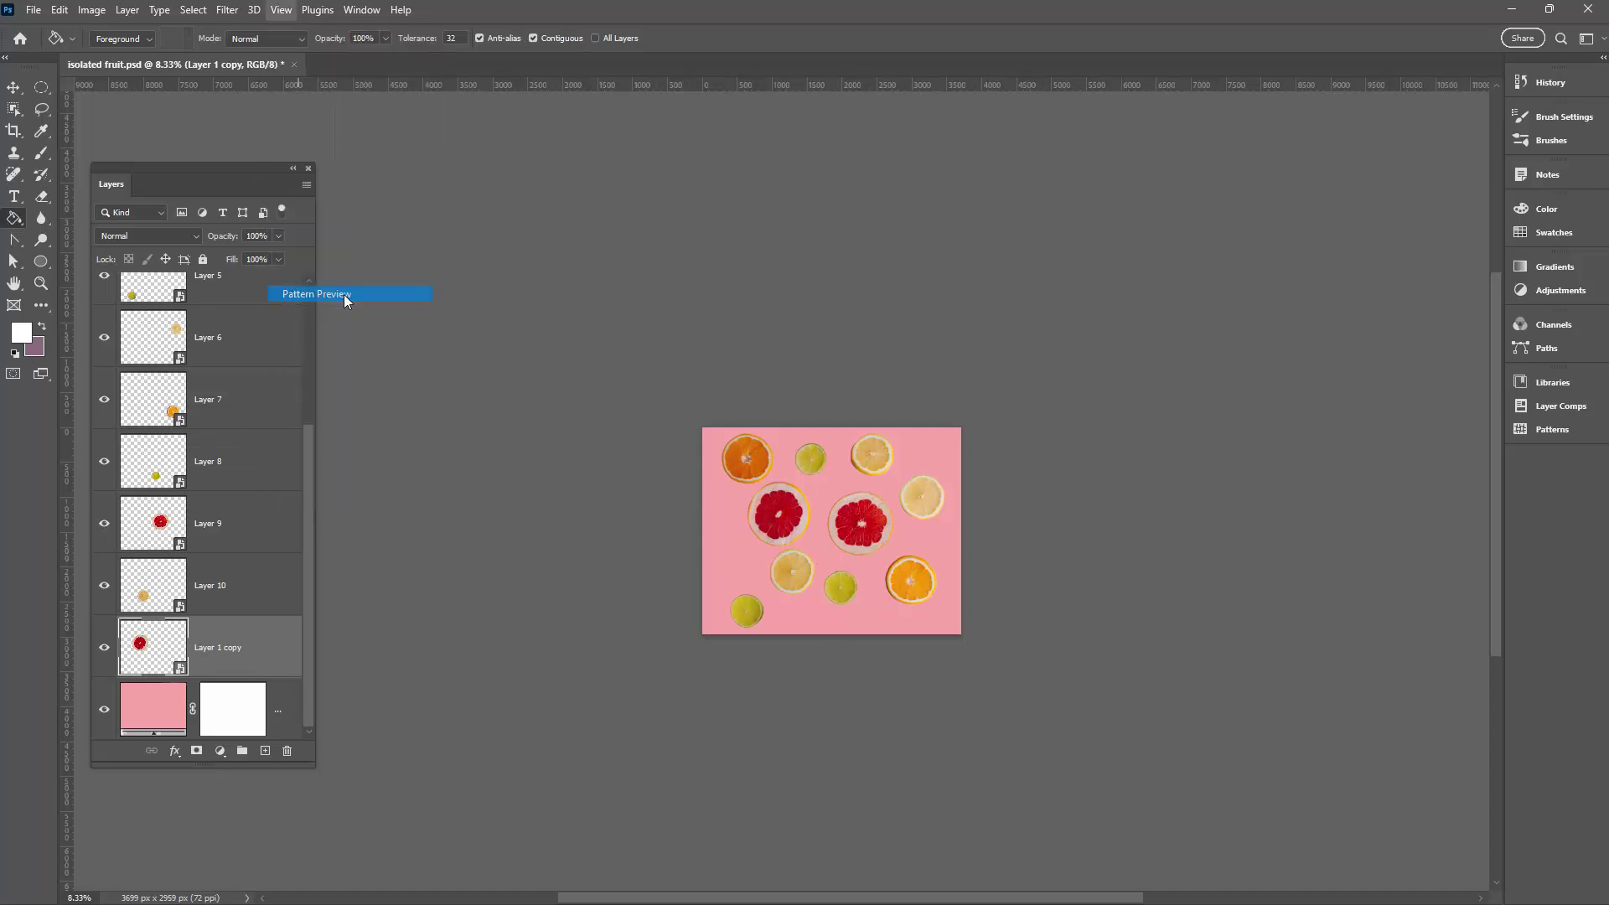
click(742, 353)
key(z)
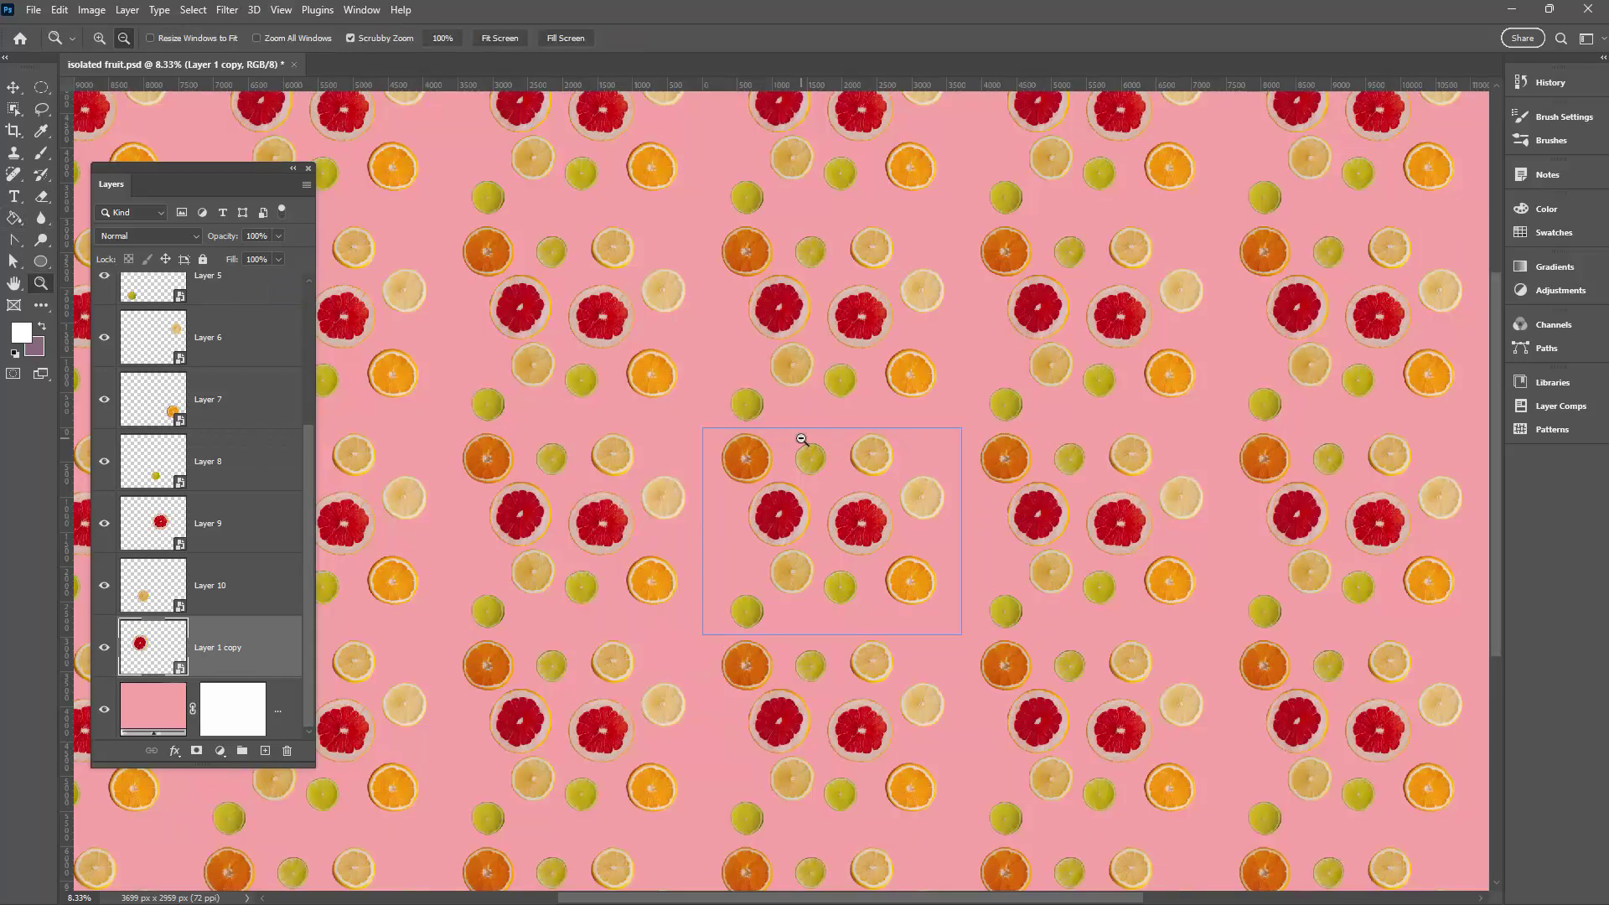
alt+click(778, 435)
alt+click(778, 436)
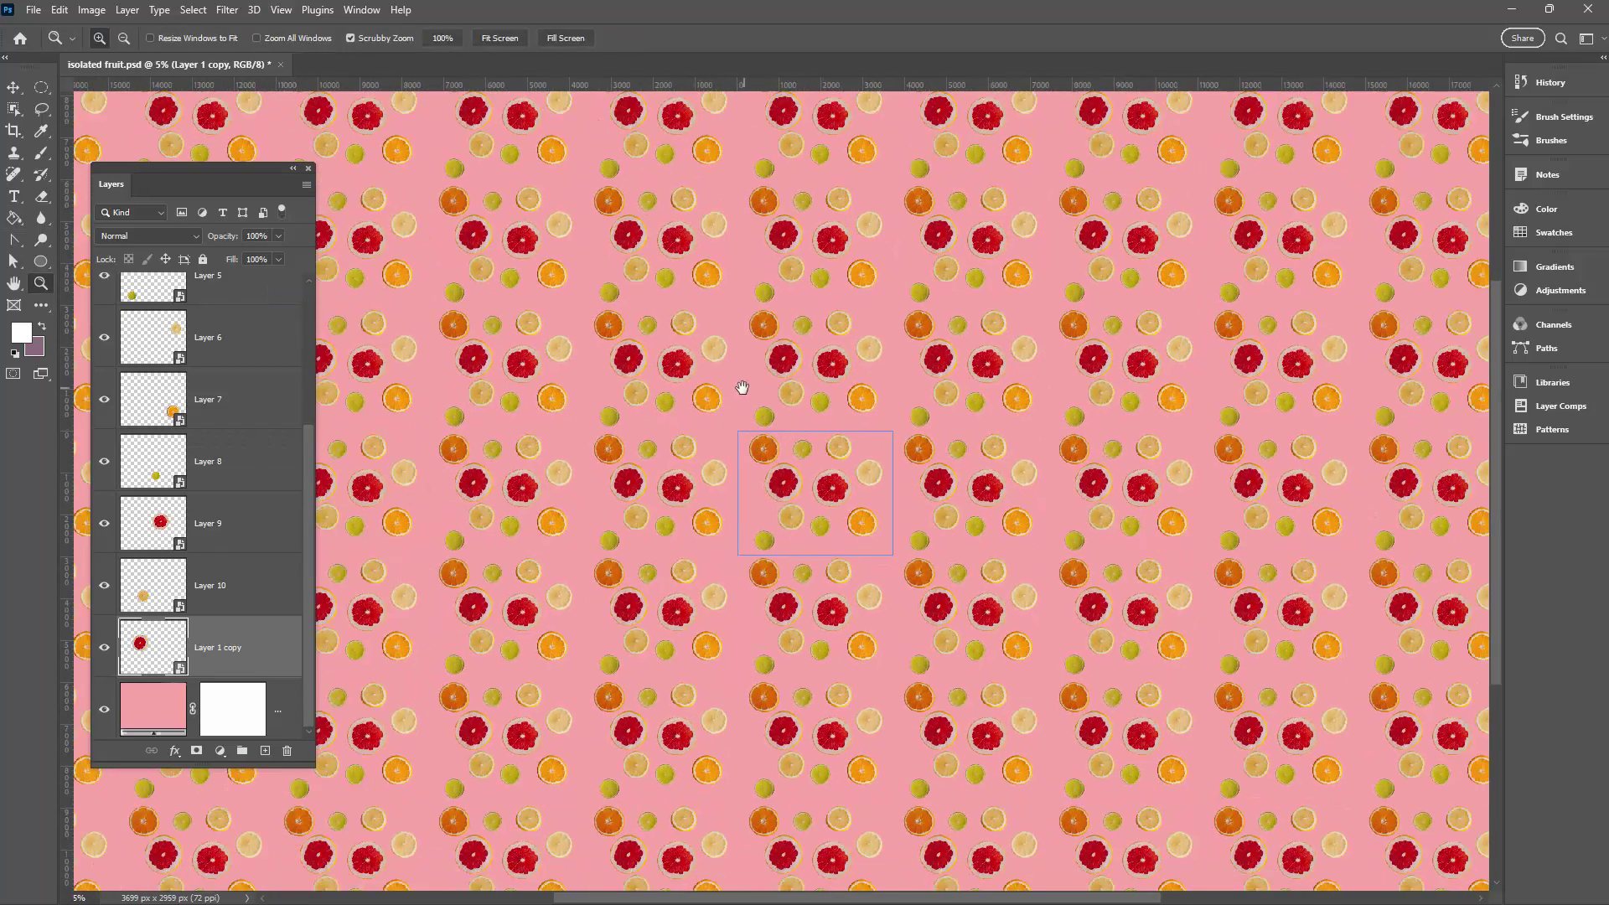
drag(743, 387, 667, 371)
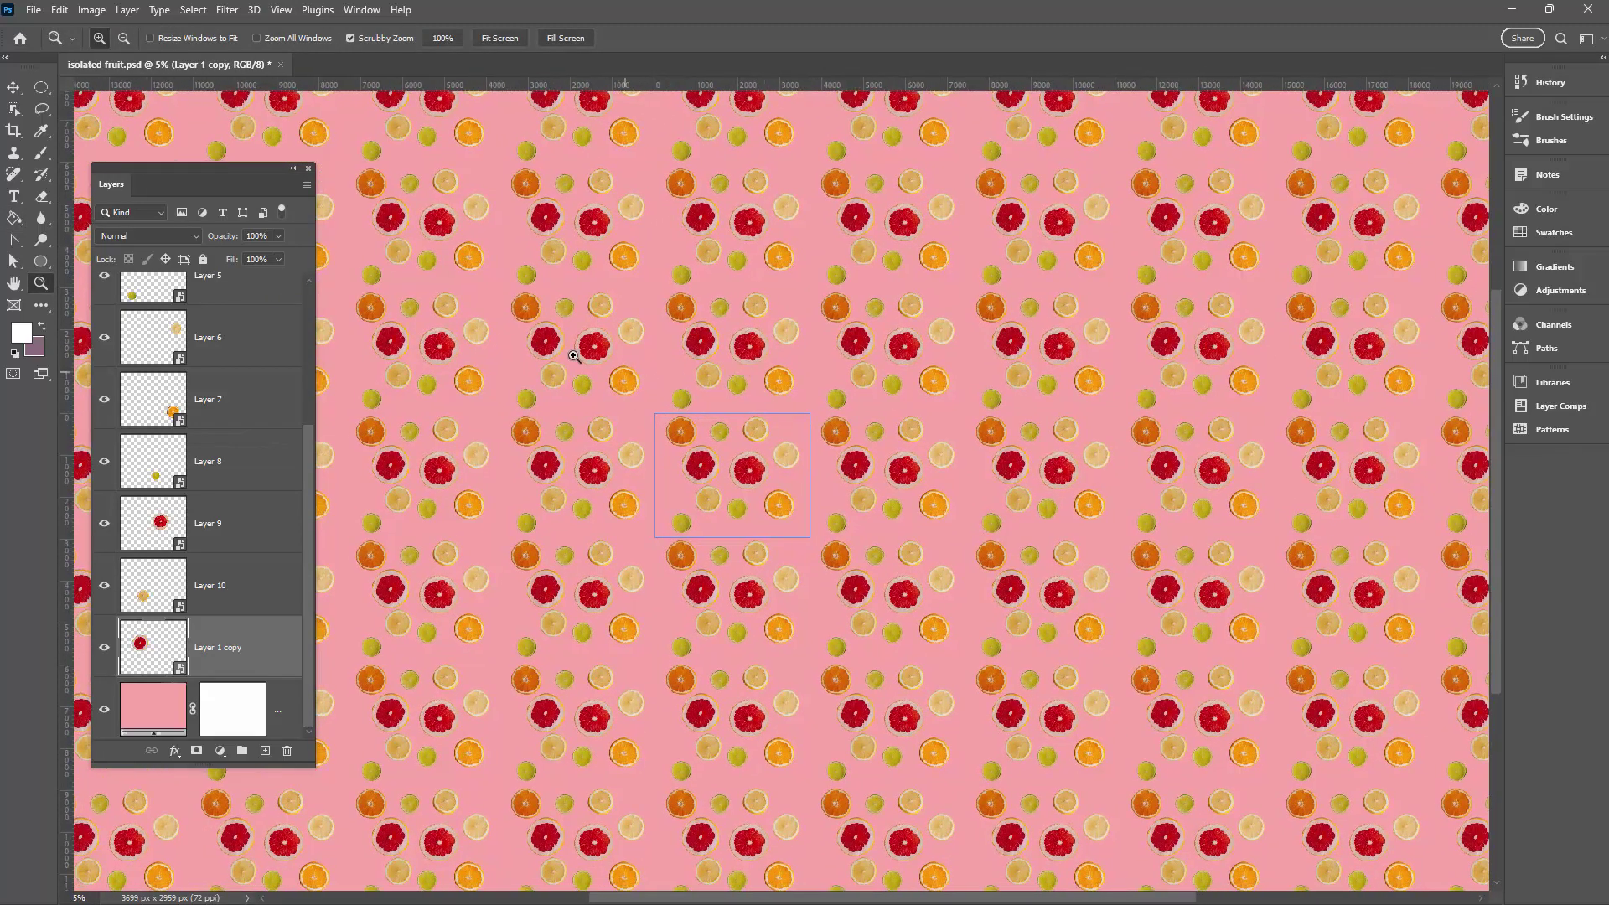
- Move the left grapefruit onto the tile's left edge, the top lemon onto its top edge, and the lower orange toward its right edge
click(13, 87)
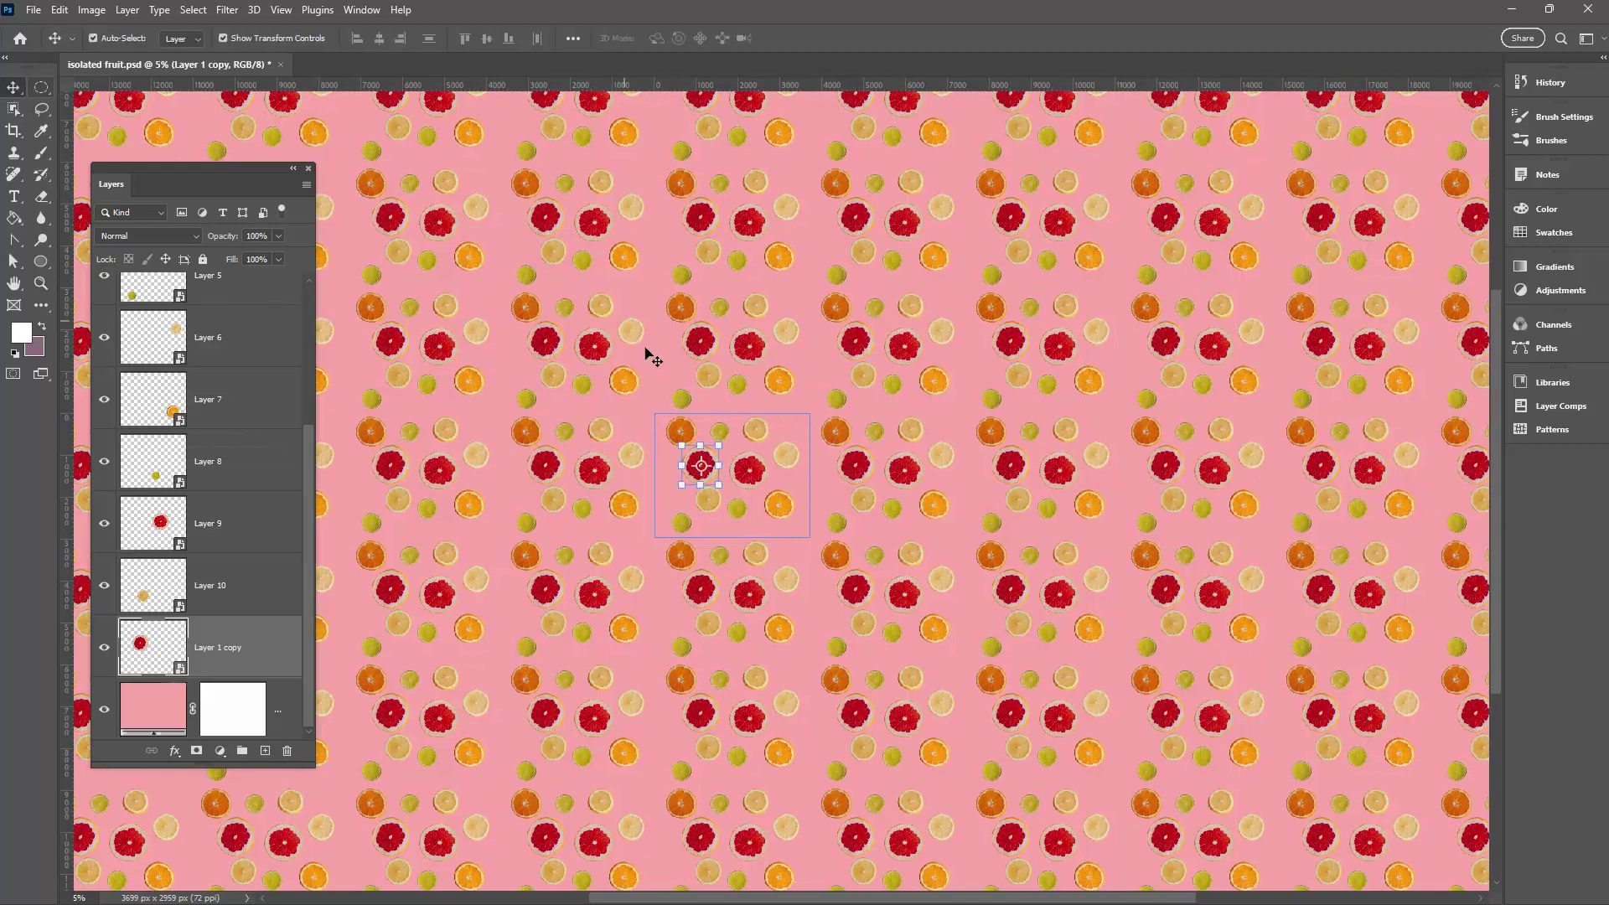
drag(695, 479, 661, 494)
drag(736, 436, 753, 424)
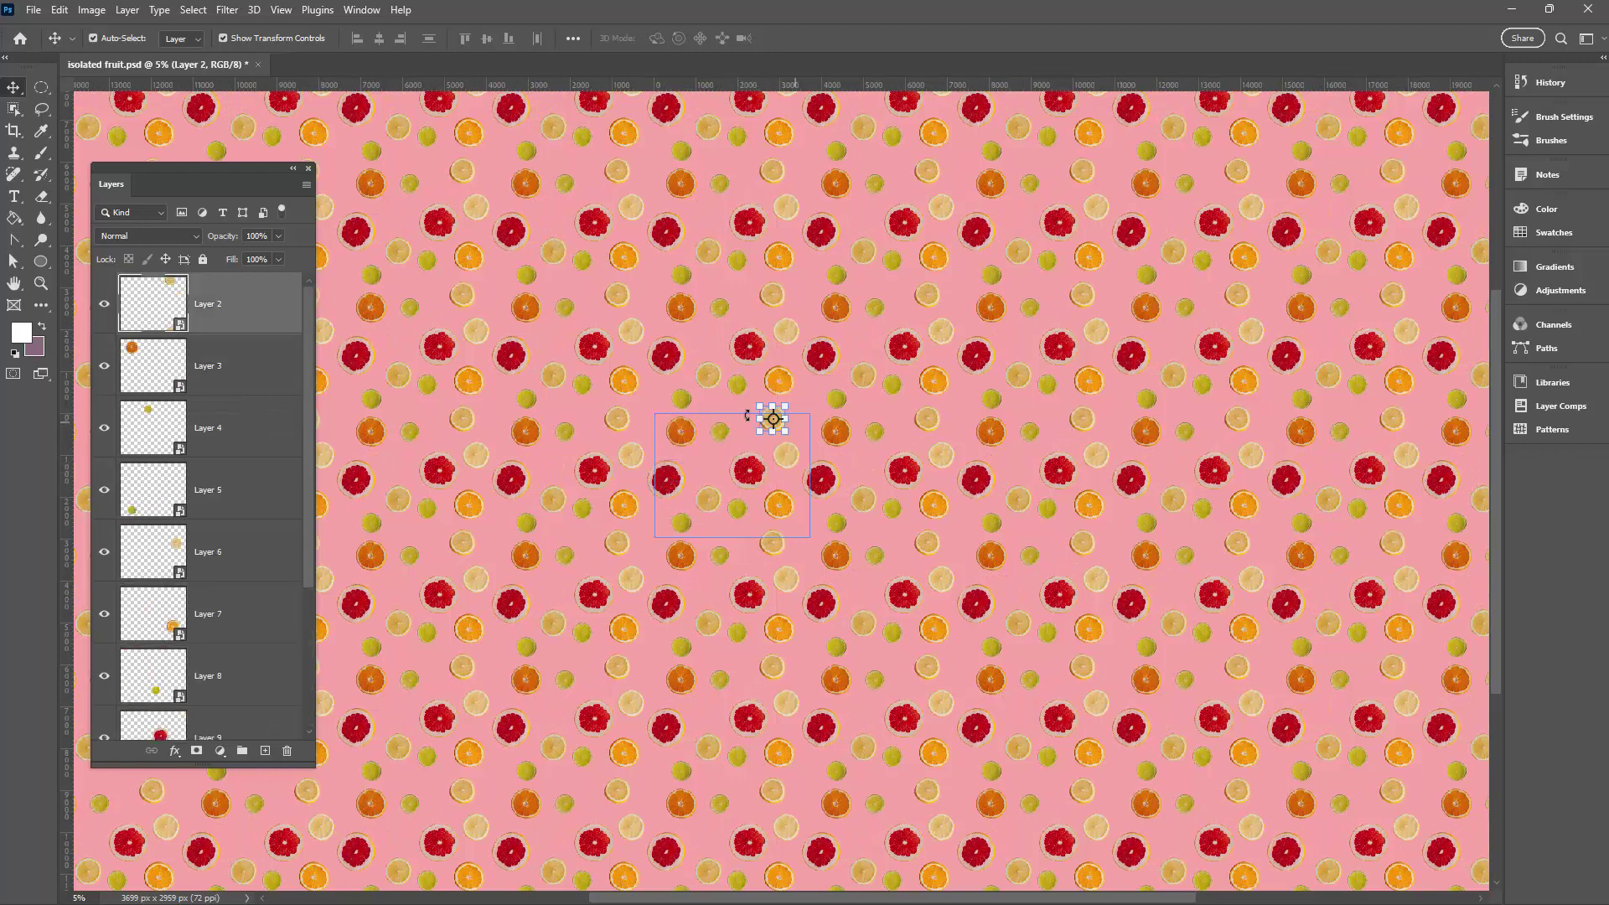
drag(780, 504, 797, 507)
- Even out the gaps by moving the upper lime slightly, the lower lemon up, the lower-middle lime down, and the right grapefruit down and right
drag(719, 429, 722, 433)
drag(719, 503, 720, 489)
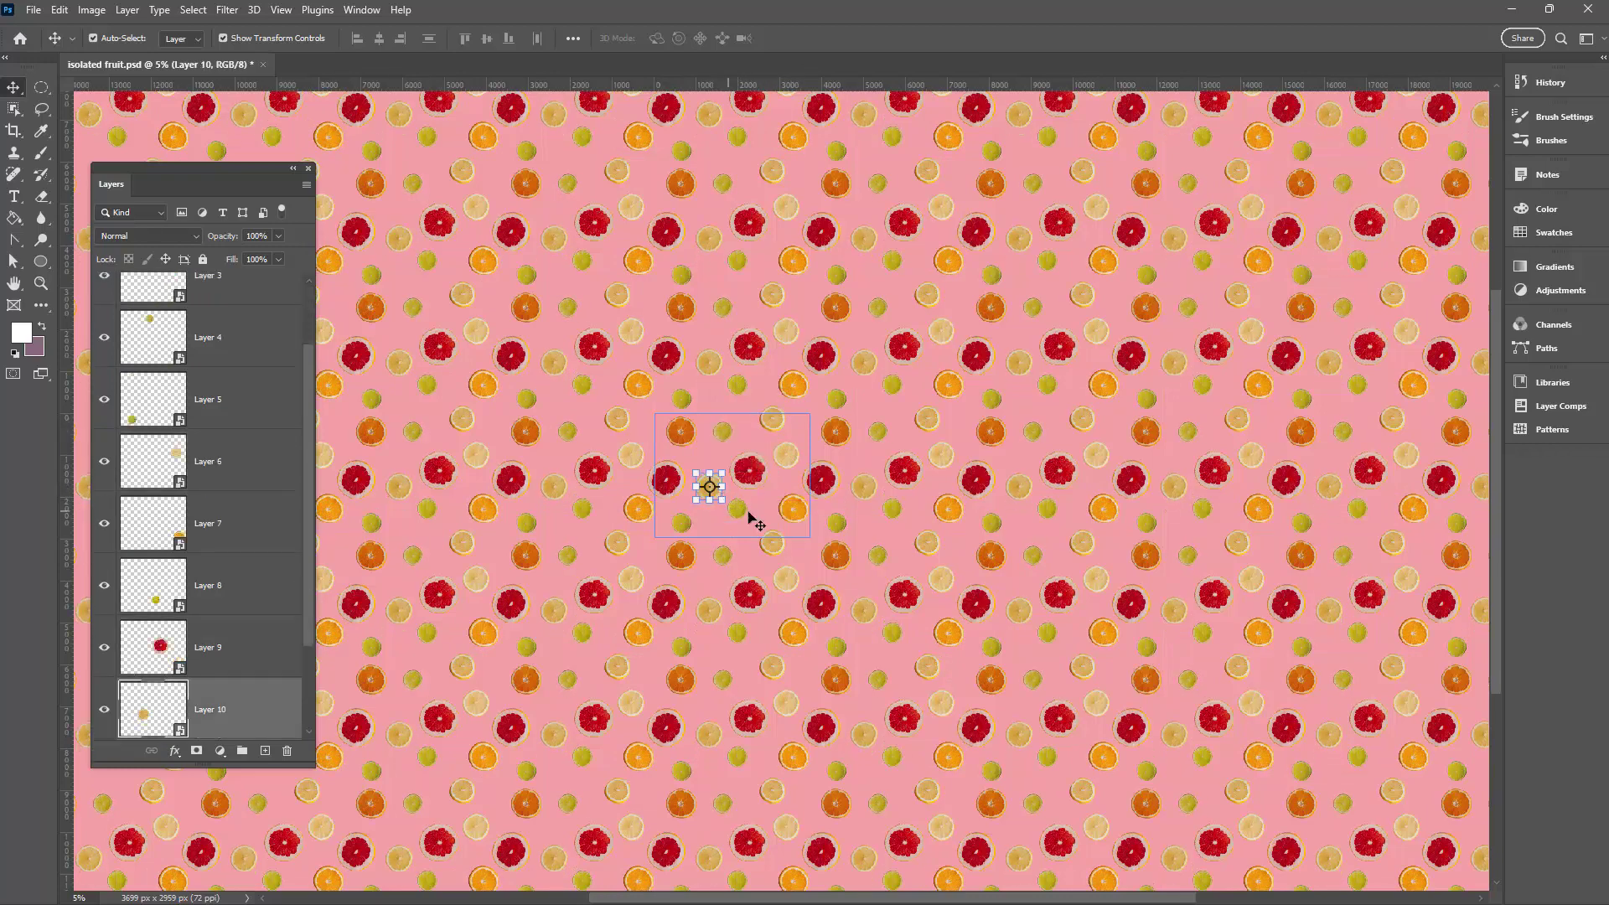
drag(737, 507, 739, 524)
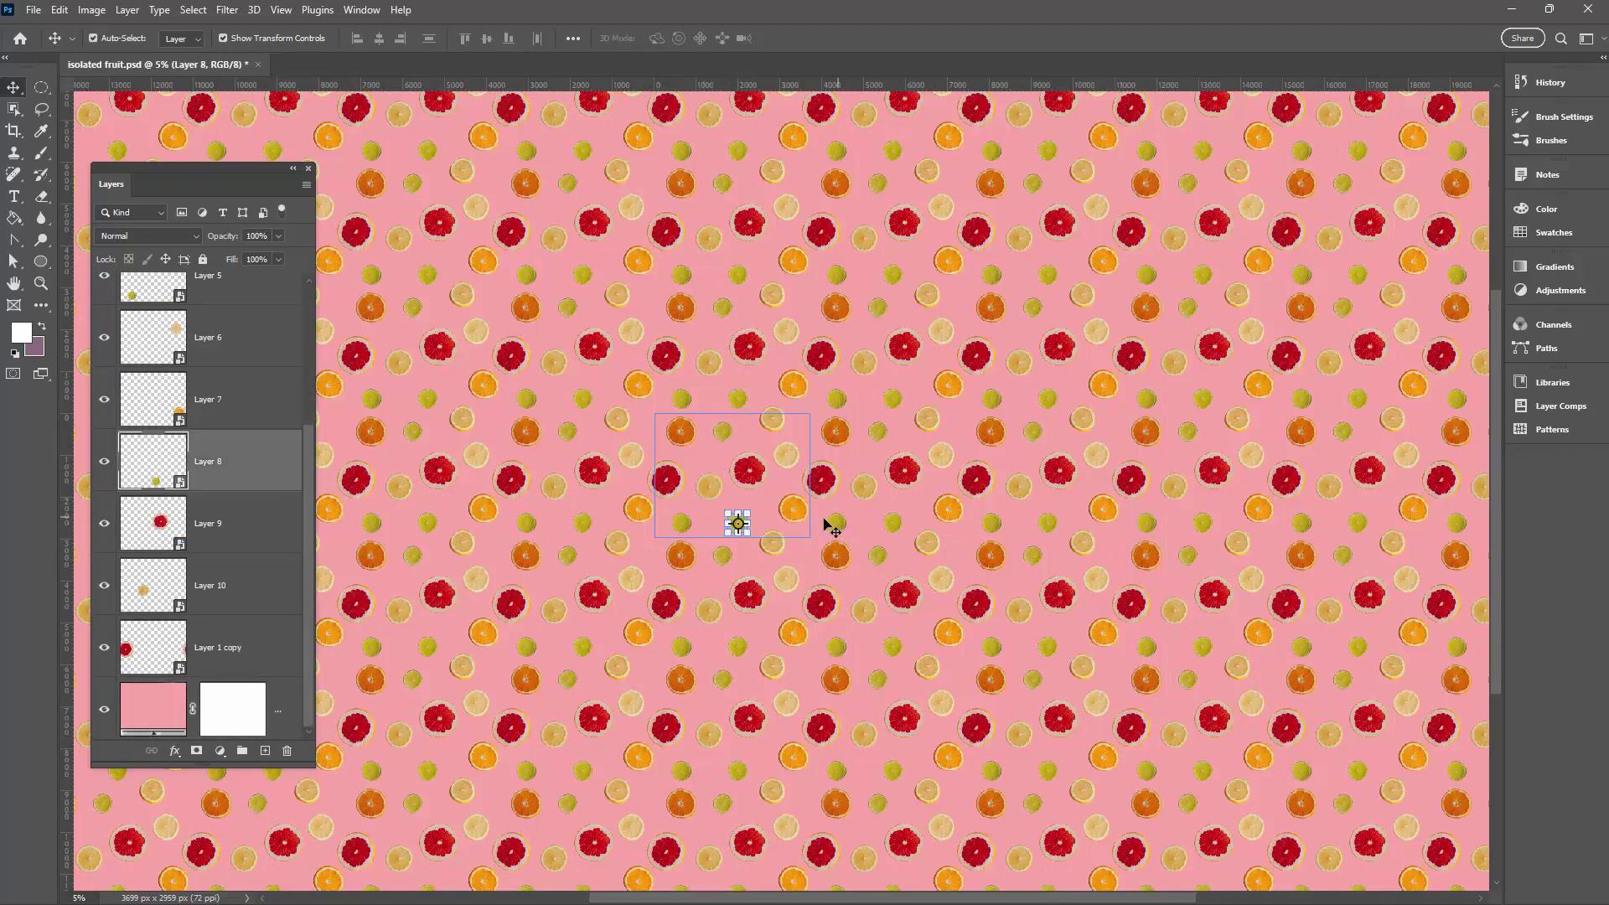
drag(913, 460, 912, 485)
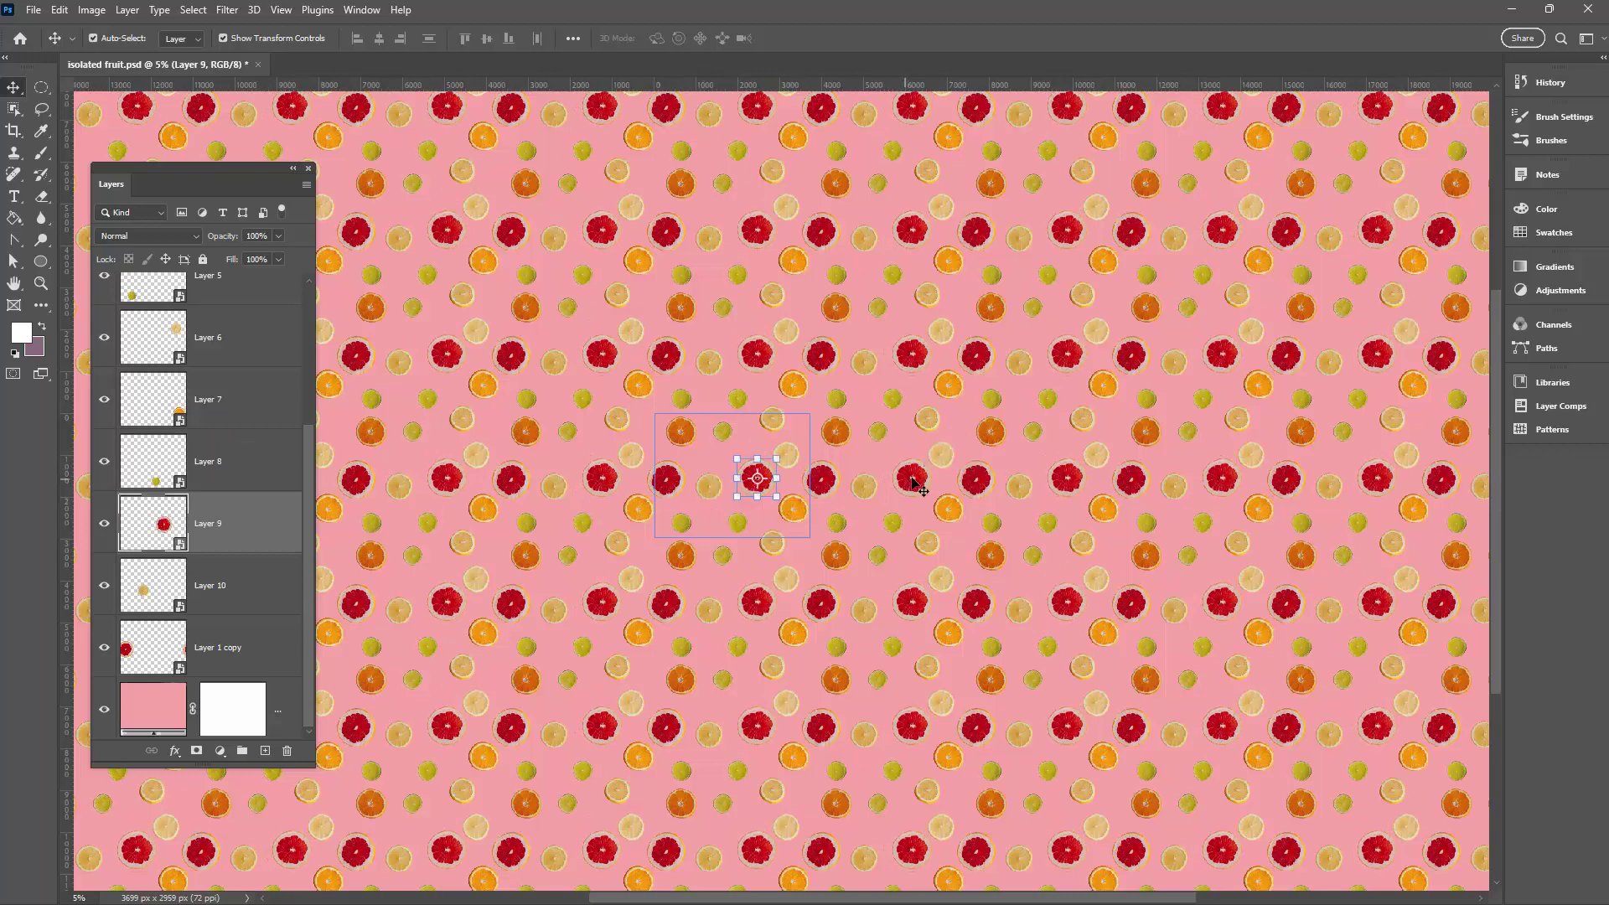
- Move the left orange down toward the tile's lower-left area and the left-edge grapefruit up into the upper-left corner
click(662, 481)
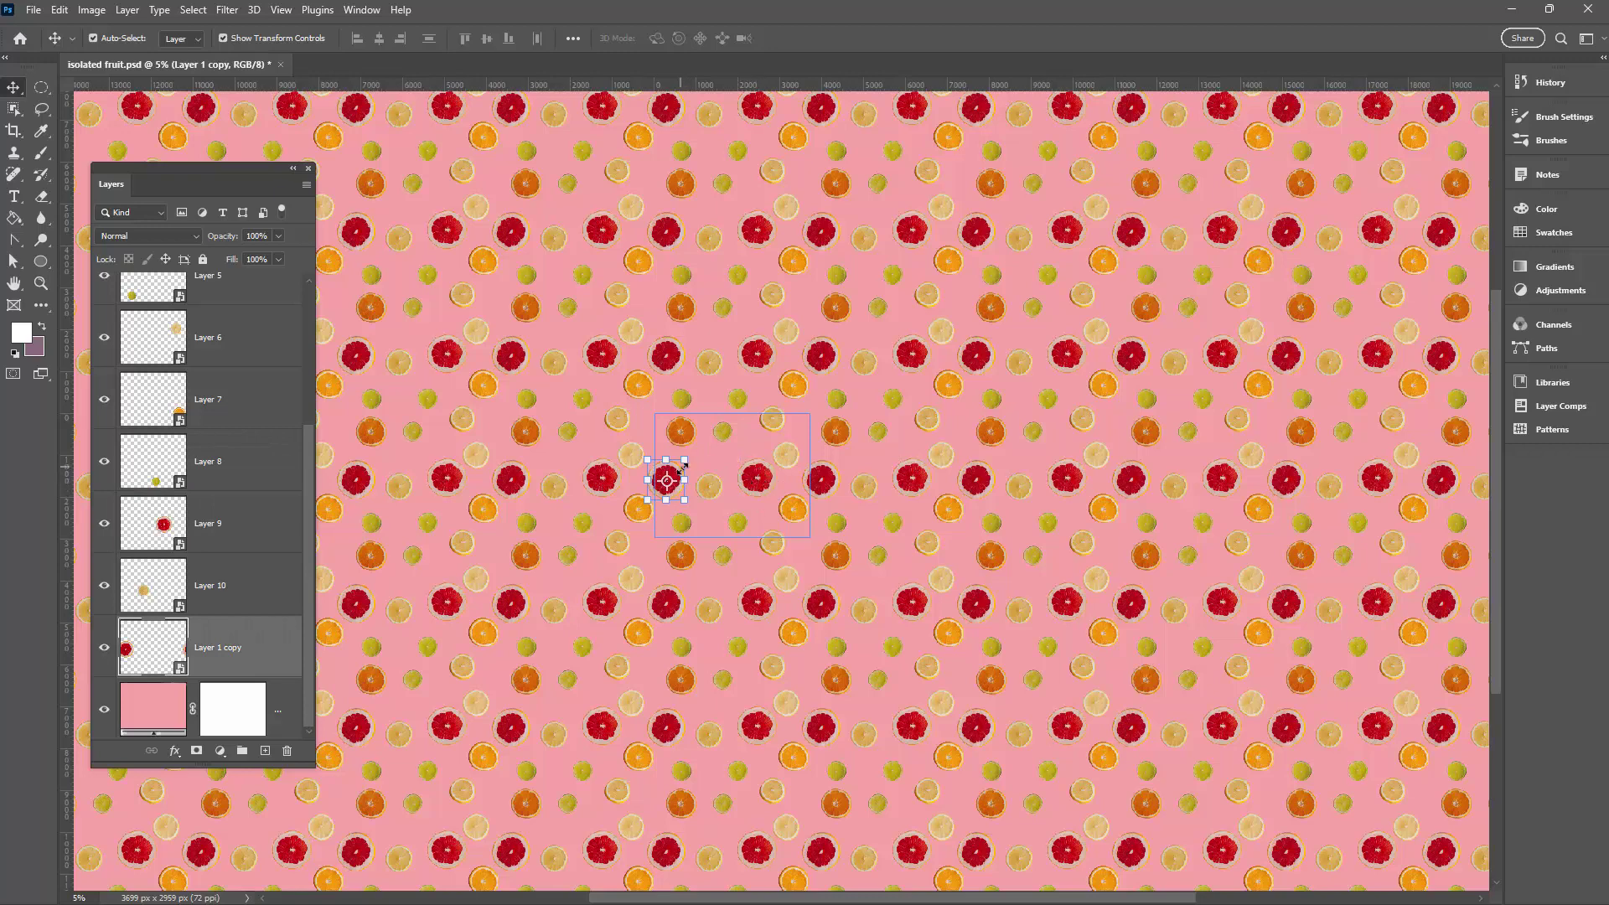
drag(671, 434, 670, 508)
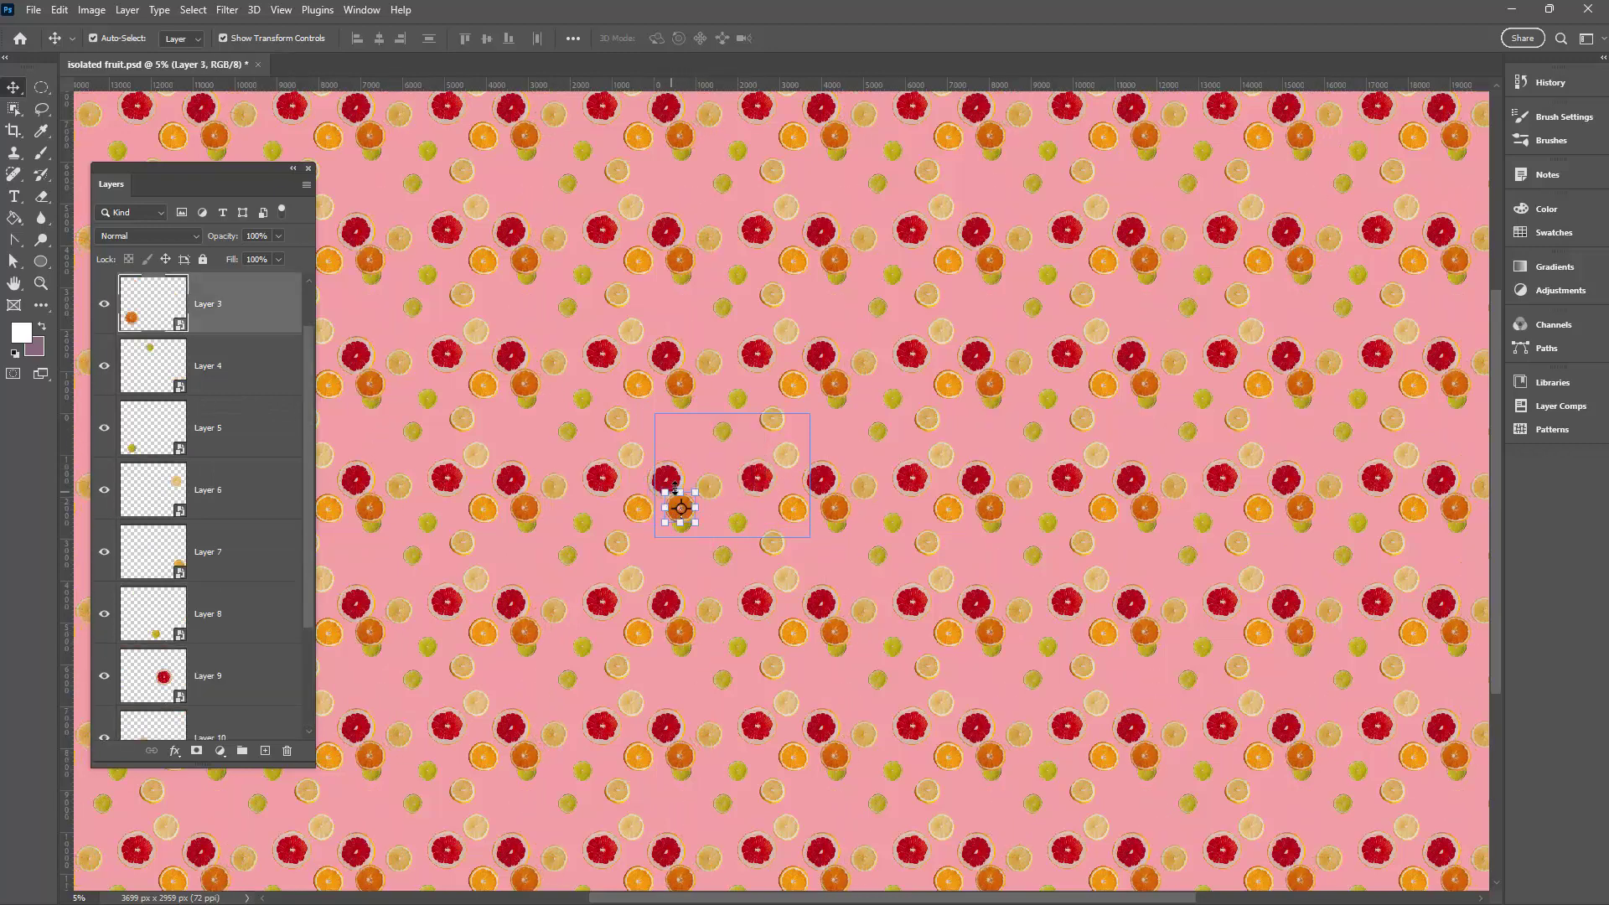
key(ctrl+t)
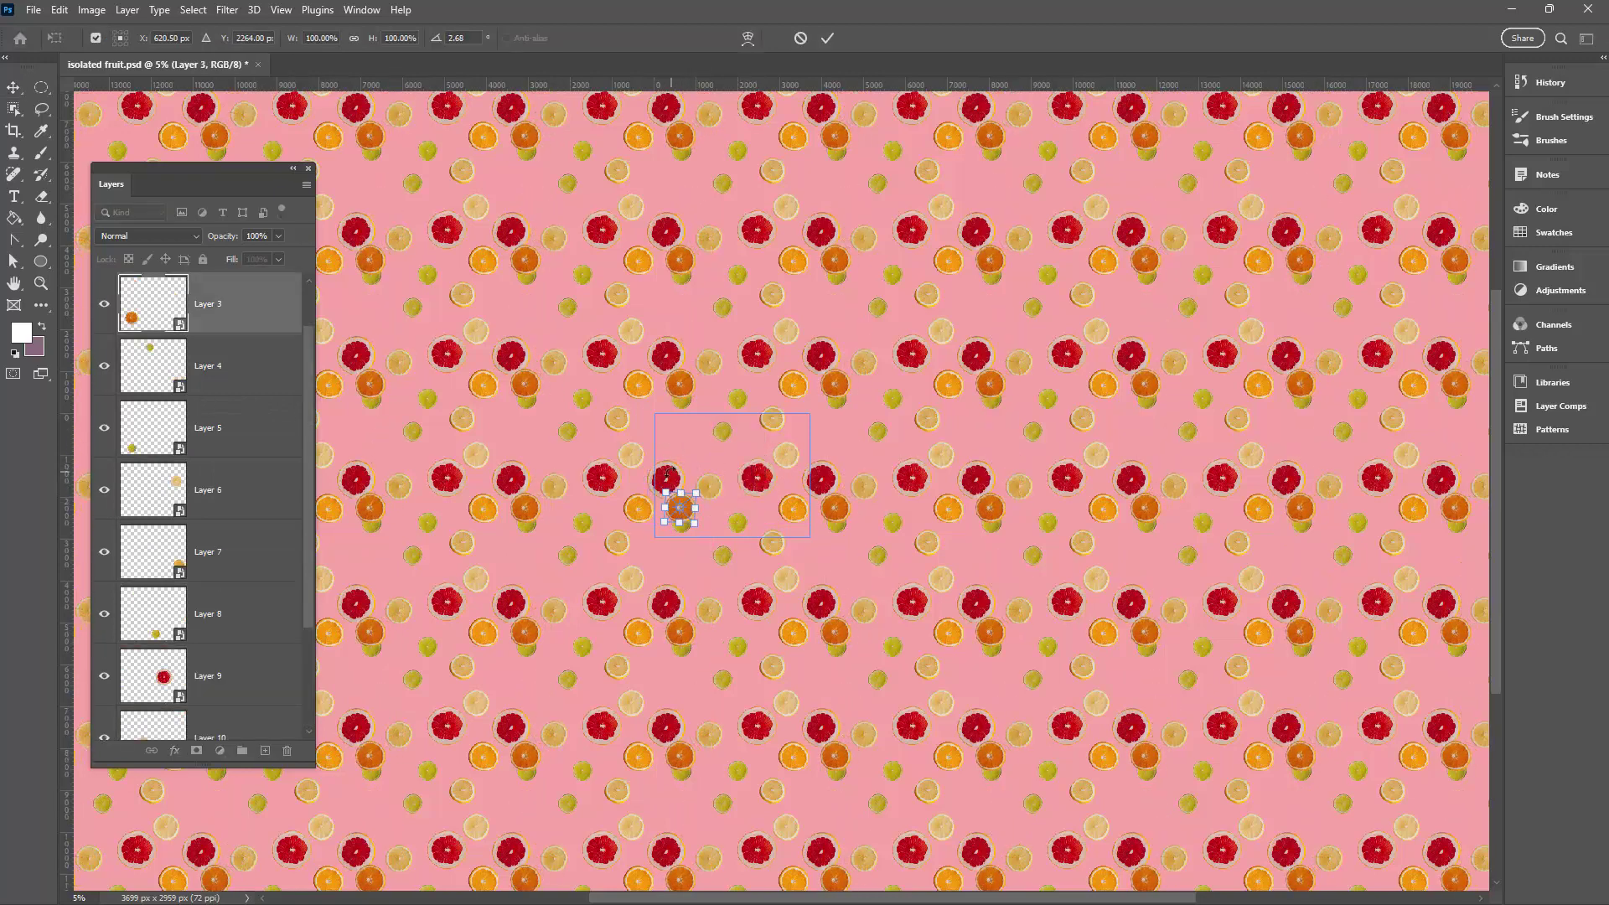
click(835, 44)
click(669, 472)
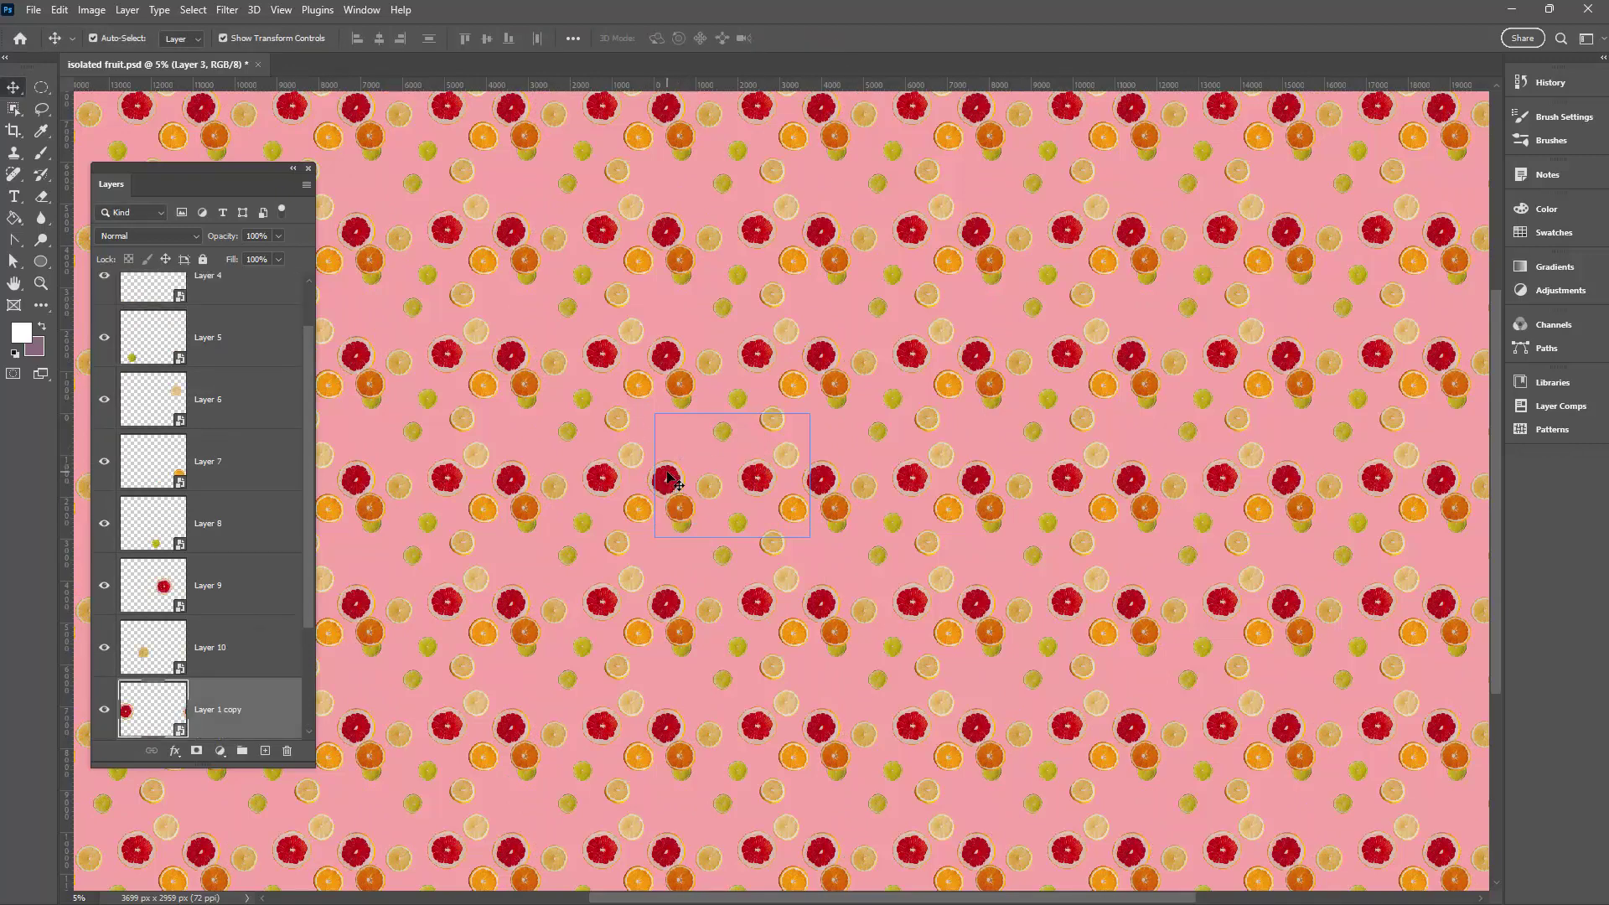
drag(675, 481, 693, 442)
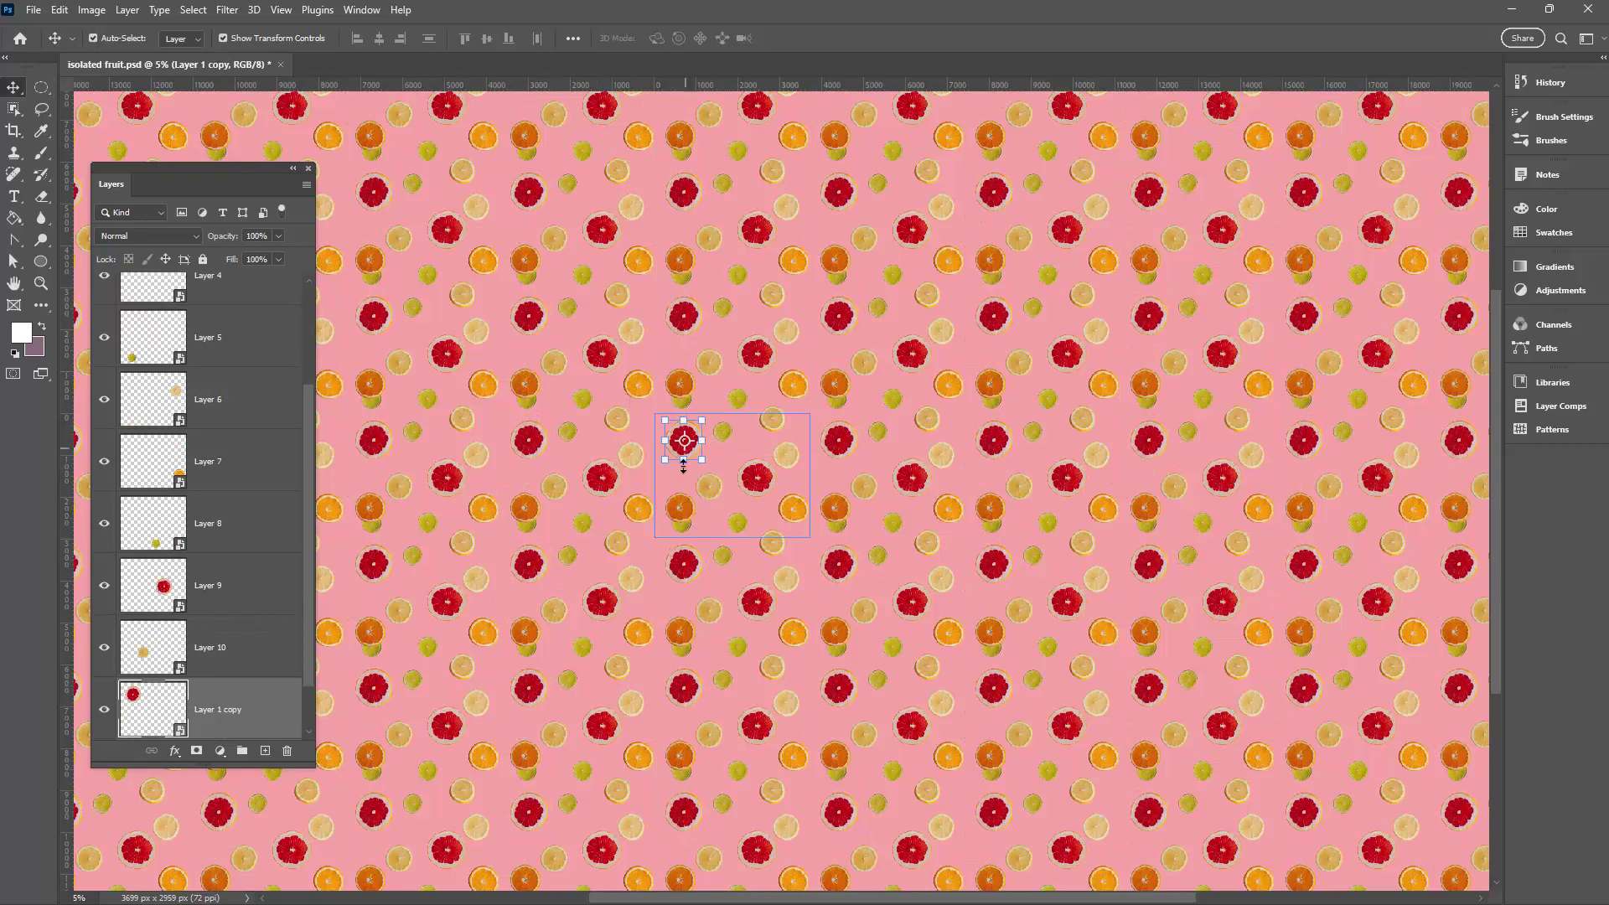
- Rebalance the tile by raising the left orange, shifting the upper-left grapefruit left and the lower-left lime right, and placing the lower-right orange over the edge
mouse_move(677, 507)
mouse_down()
mouse_move(697, 431)
mouse_move(677, 487)
mouse_up()
drag(765, 539, 766, 422)
drag(796, 509, 803, 508)
drag(683, 440, 668, 431)
drag(682, 531, 692, 531)
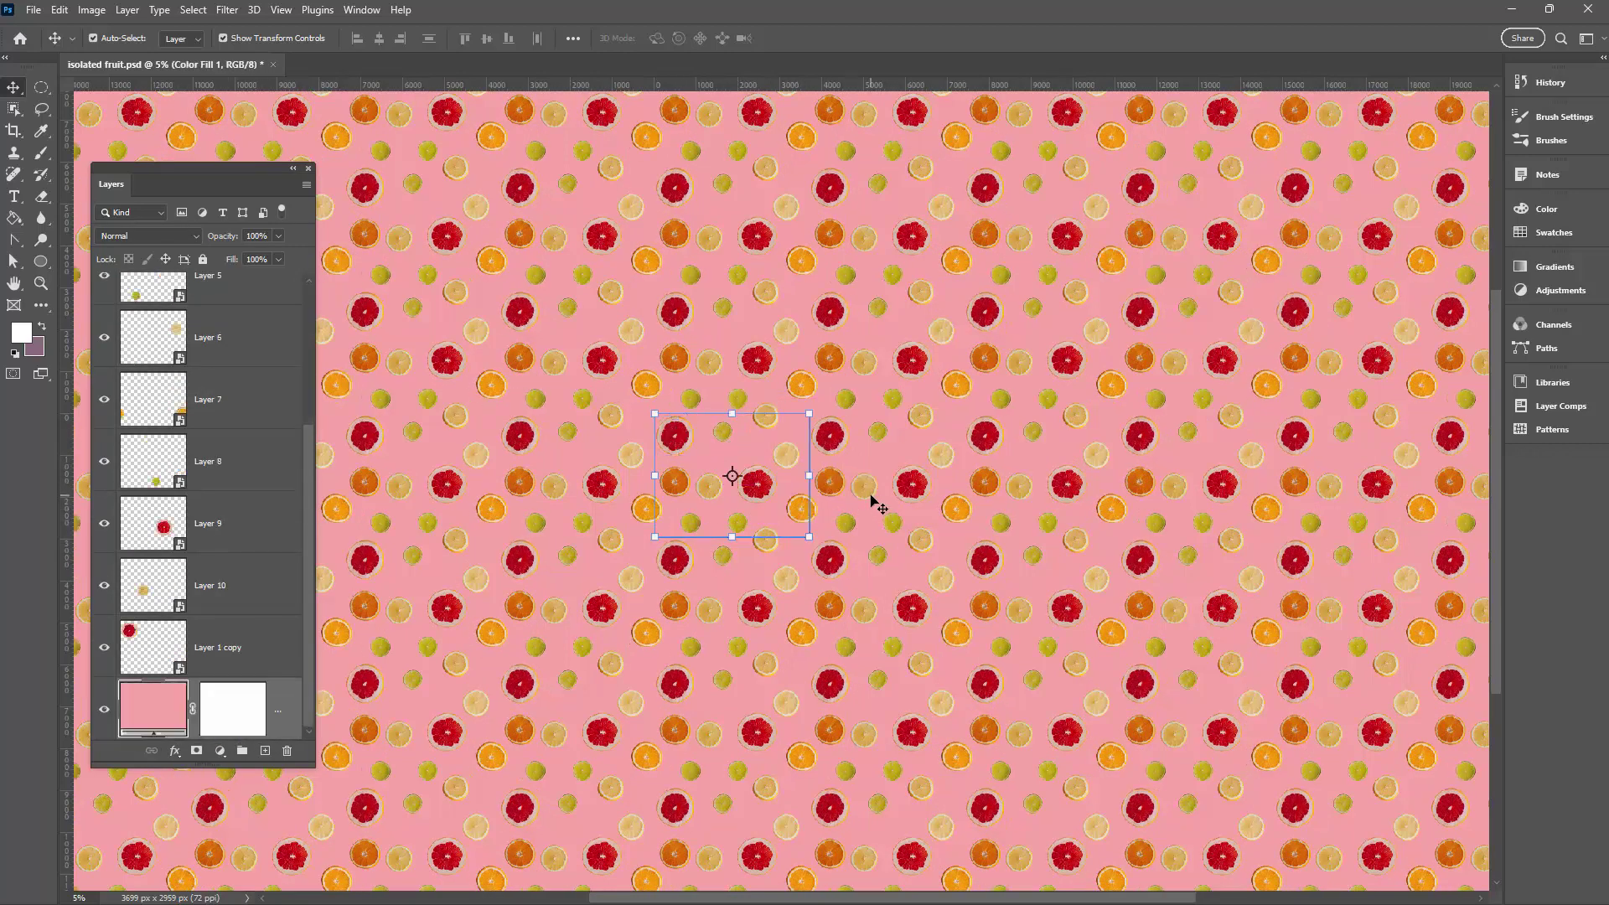
- Move the central lemon up and right, the lower-left lime right and slightly up, and the lower-right orange slightly down
click(863, 488)
mouse_move(863, 488)
mouse_down()
mouse_move(891, 472)
mouse_move(869, 473)
mouse_up()
click(878, 475)
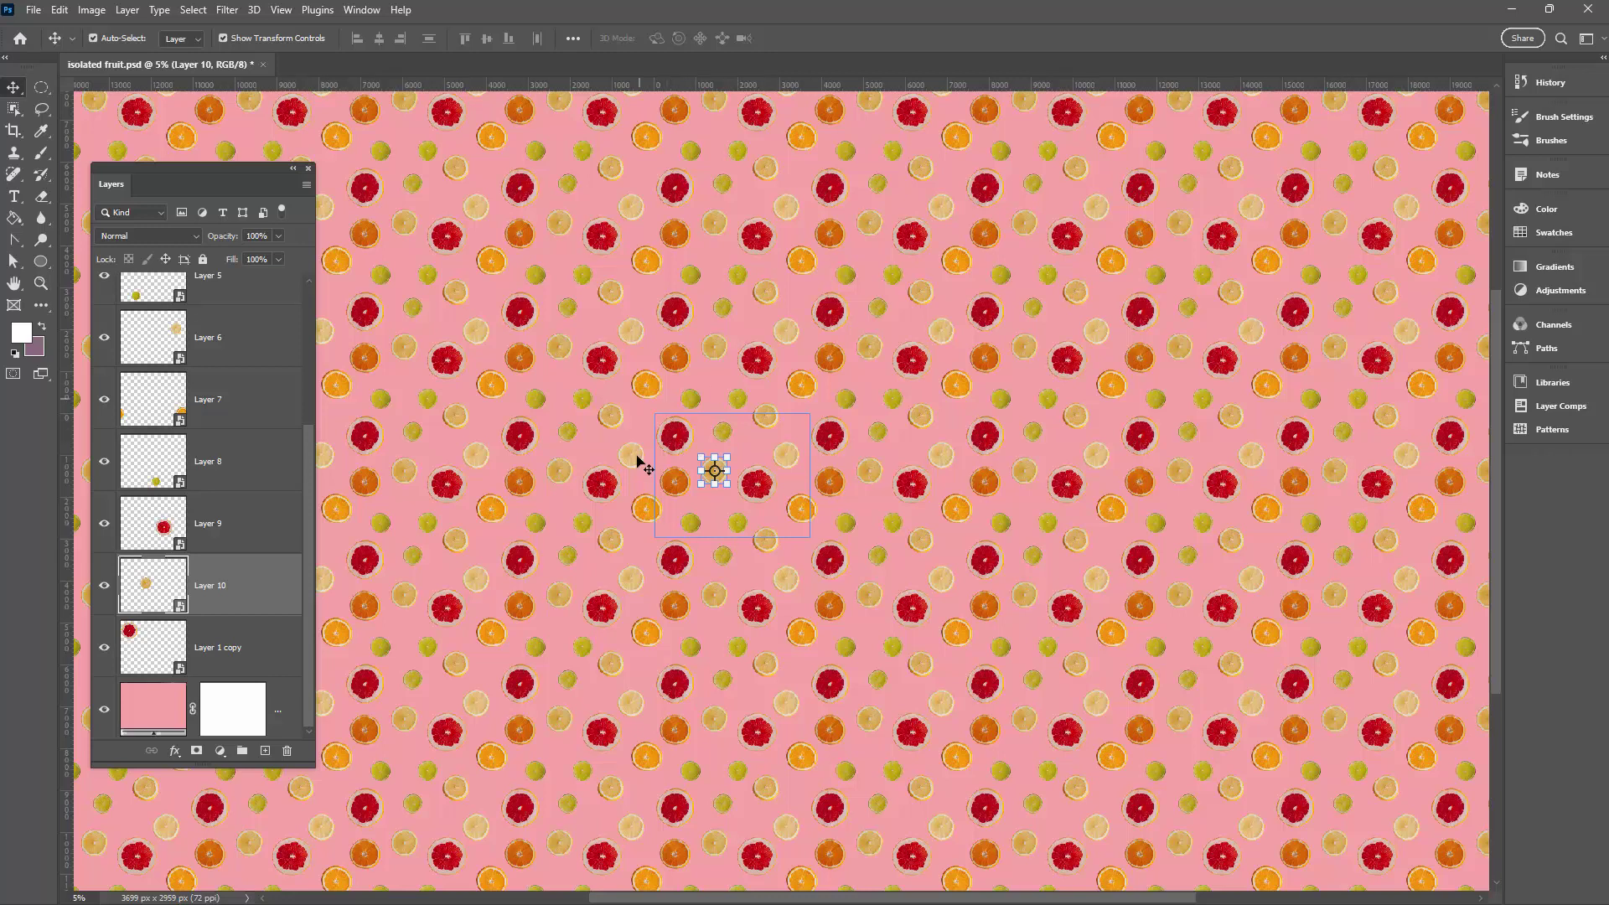
mouse_move(835, 538)
mouse_down()
mouse_move(887, 479)
mouse_move(845, 533)
mouse_up()
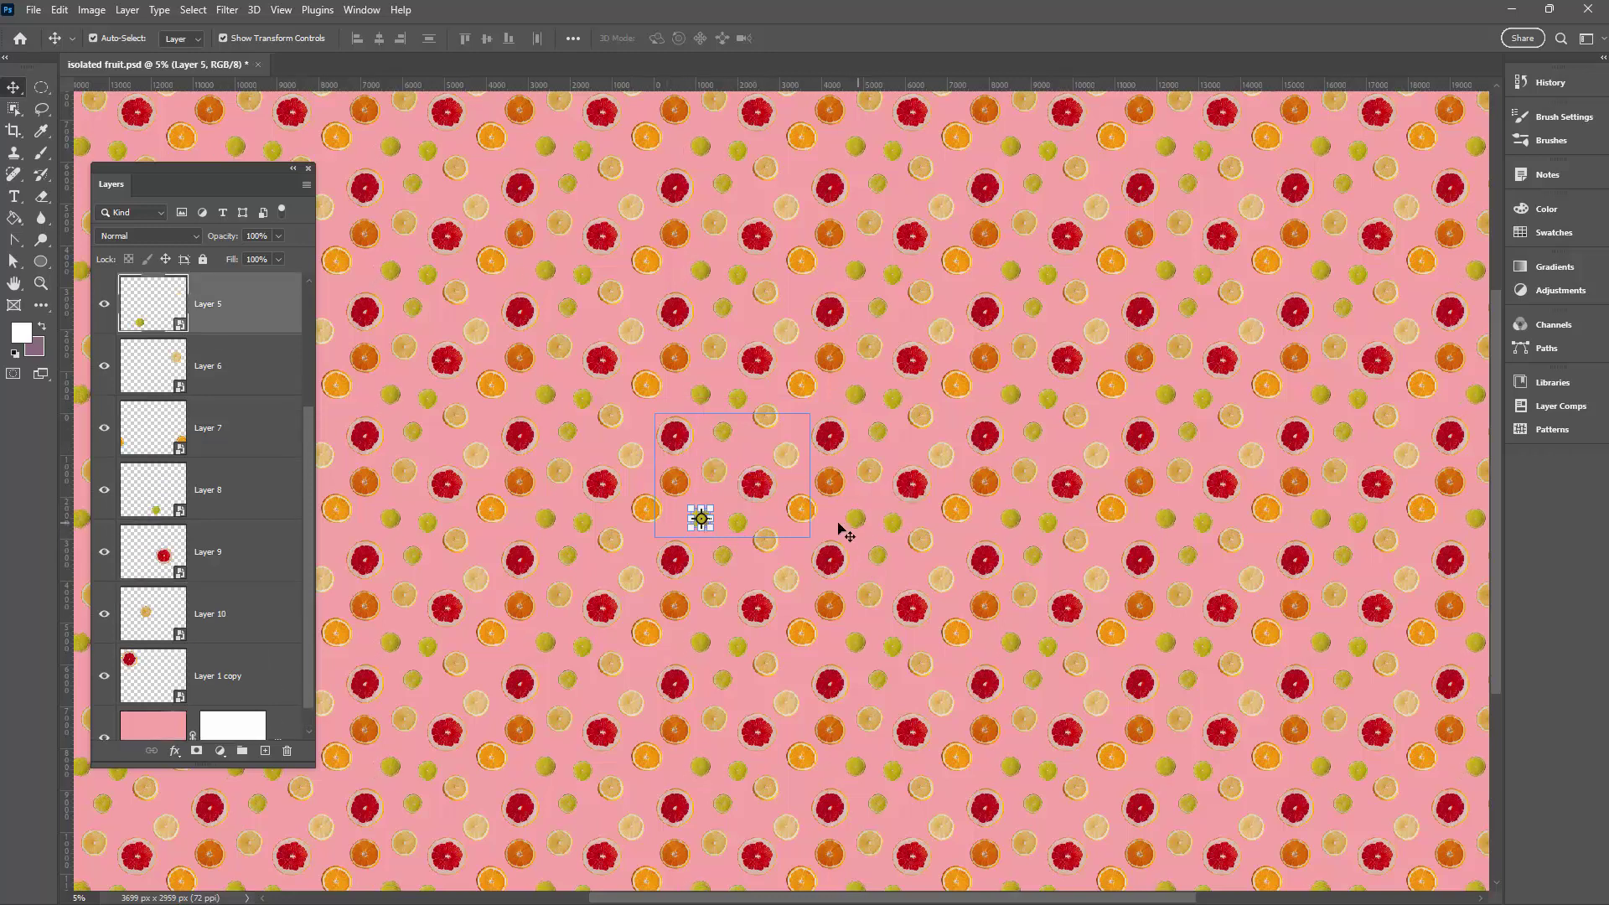
click(646, 553)
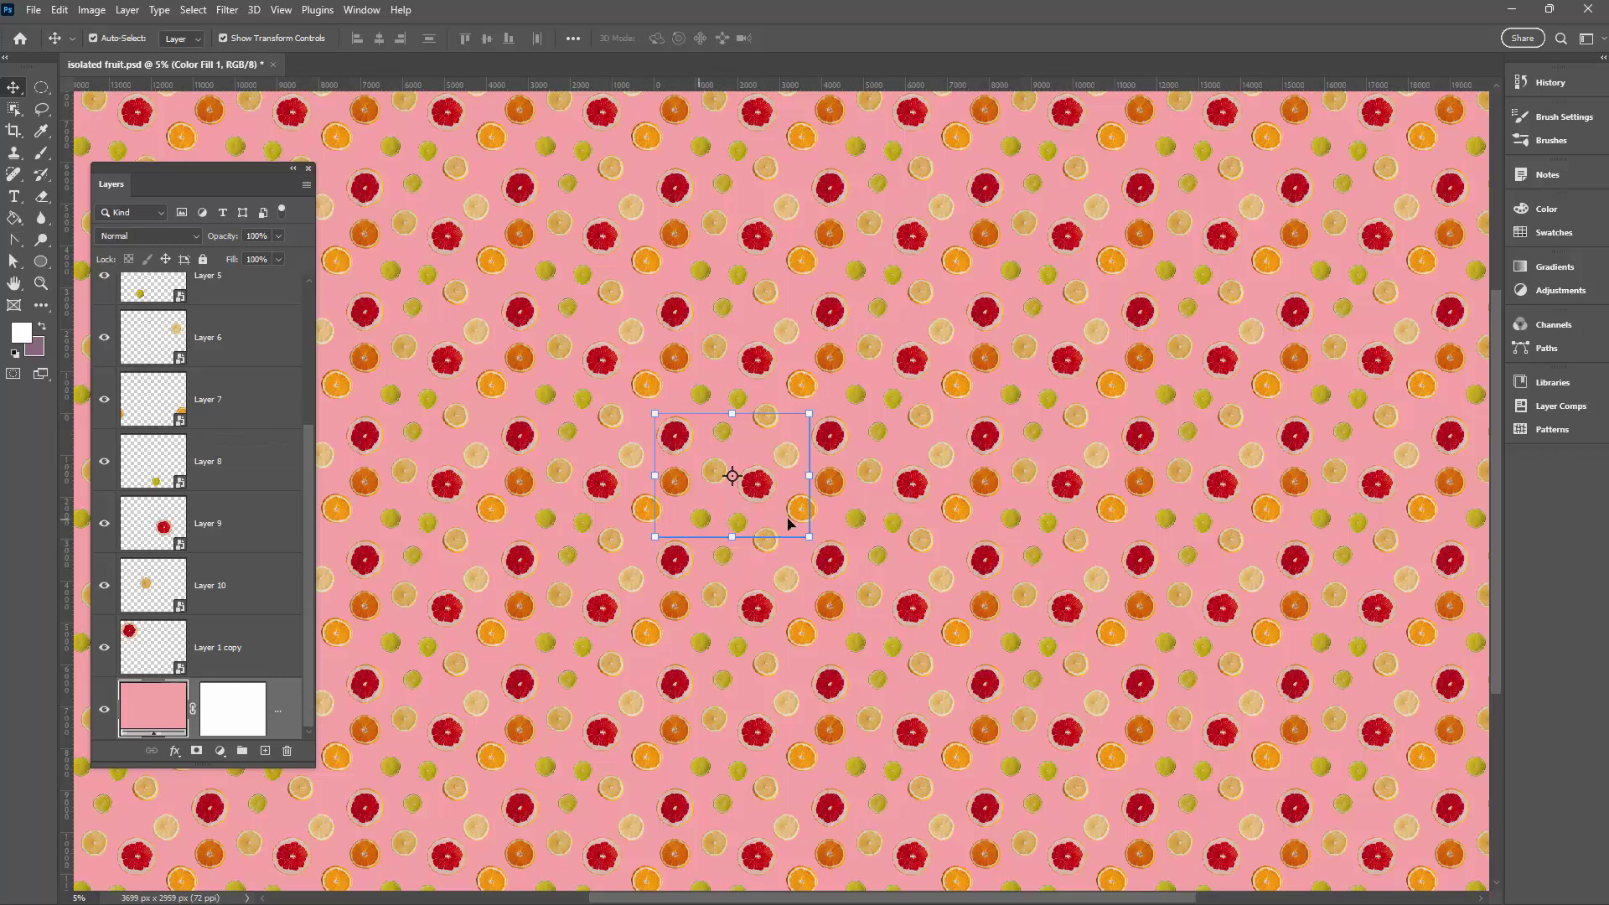
drag(960, 517, 960, 526)
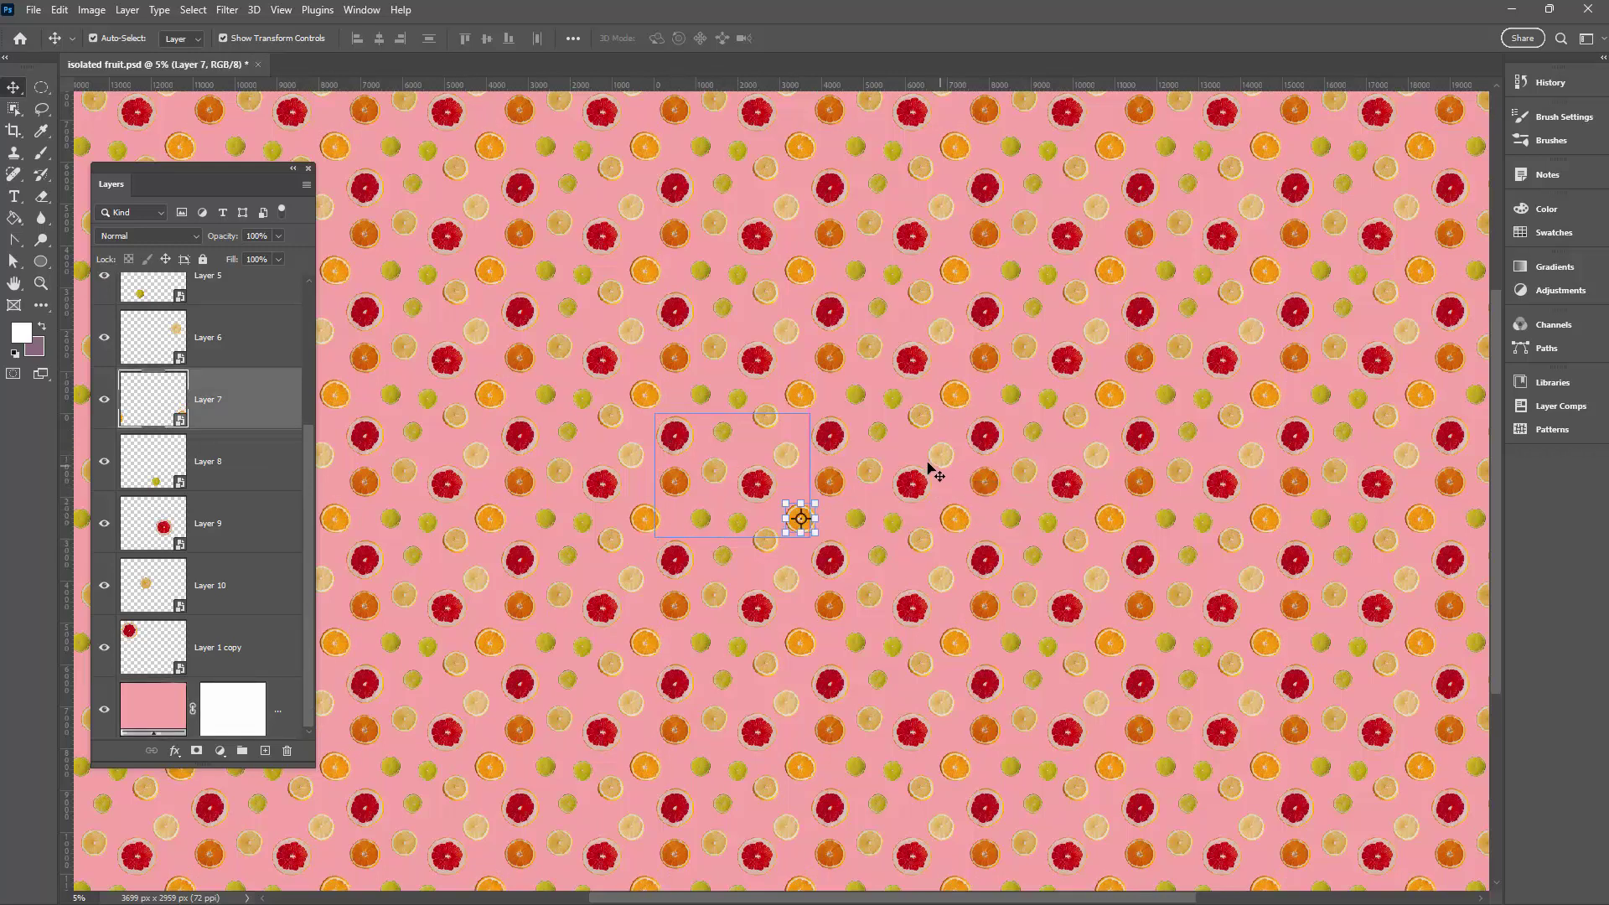
- Swap the lemon near the tile's right edge with the lower-left lime
click(878, 432)
drag(885, 434, 953, 453)
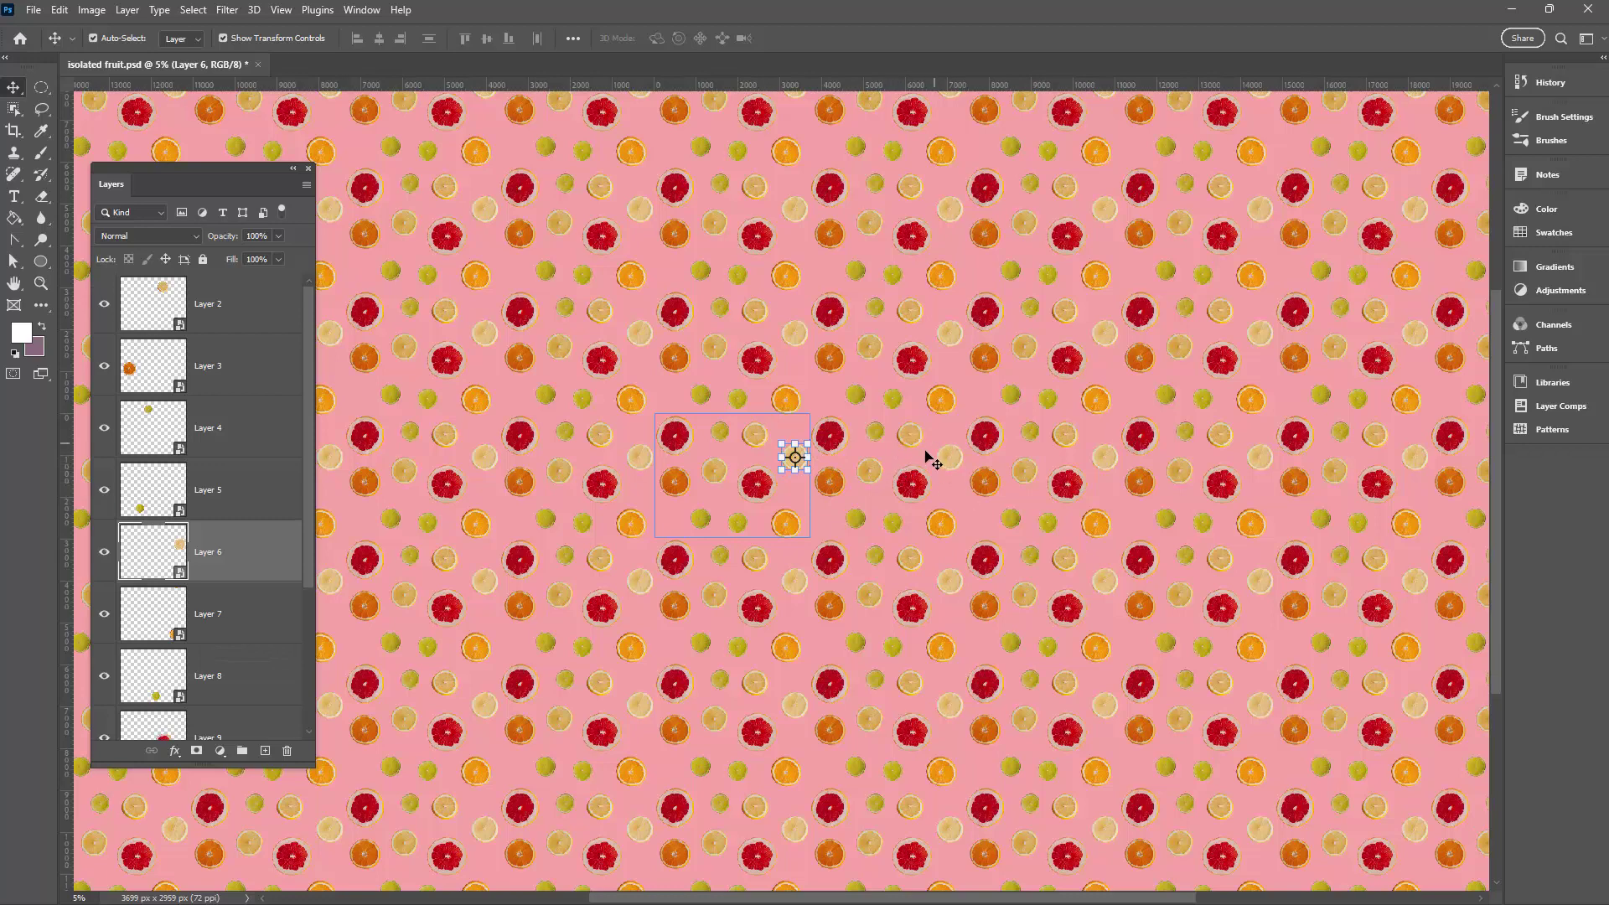
drag(703, 528, 801, 432)
drag(951, 466, 856, 531)
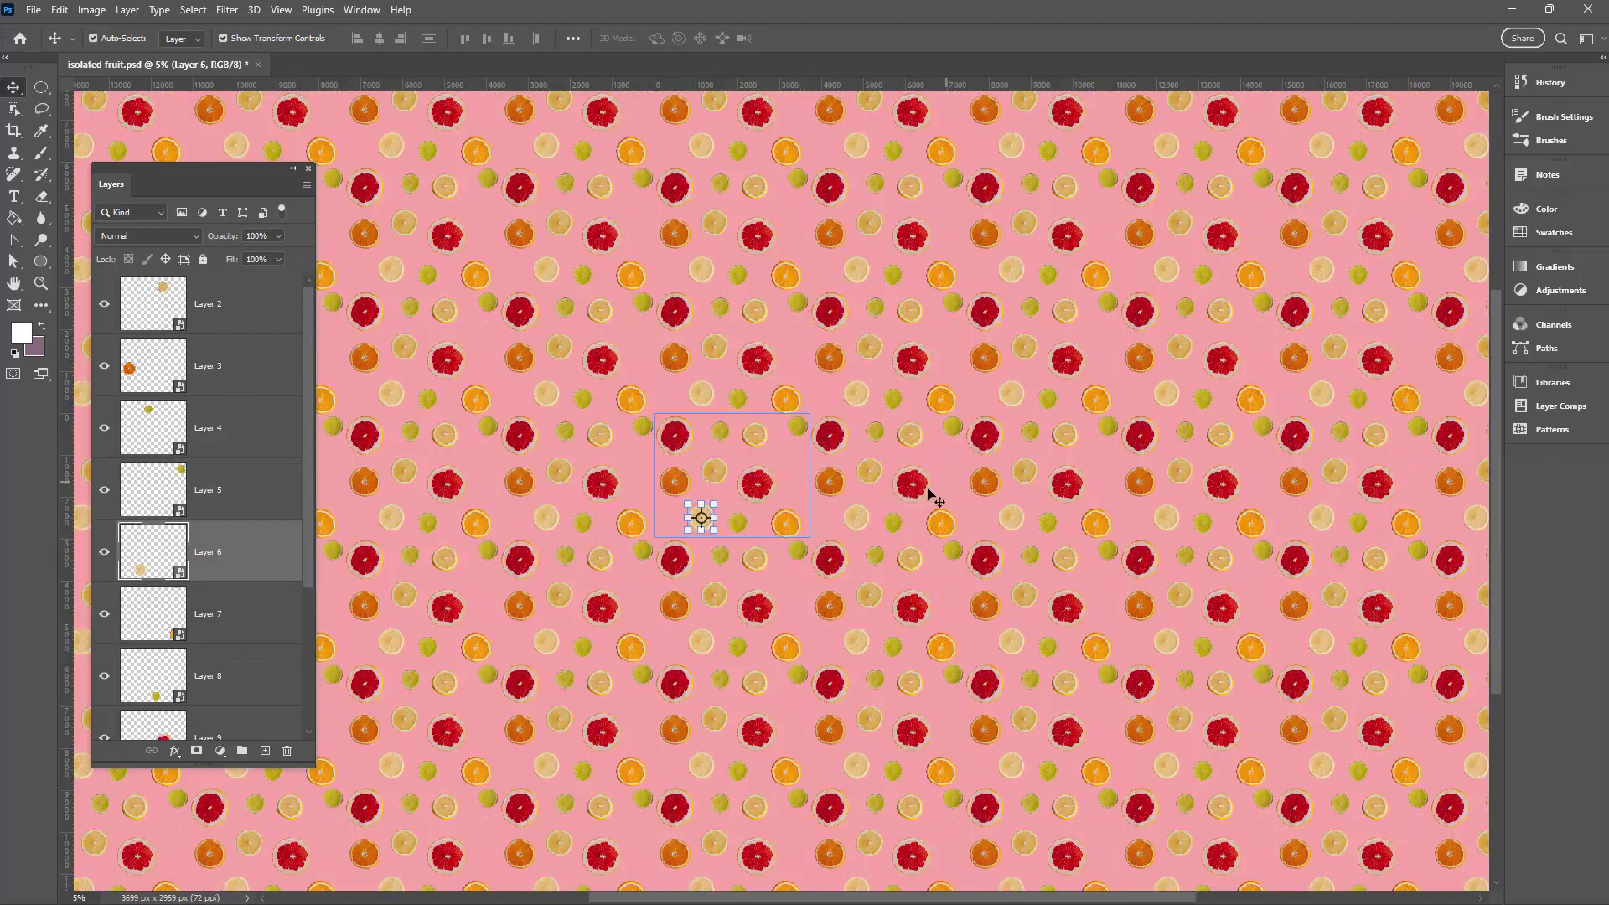
- Fine-tune the spacing by shifting the right grapefruit slightly right, the lower-left lemon slightly, and the lower-right orange onto the right edge
drag(921, 481, 930, 482)
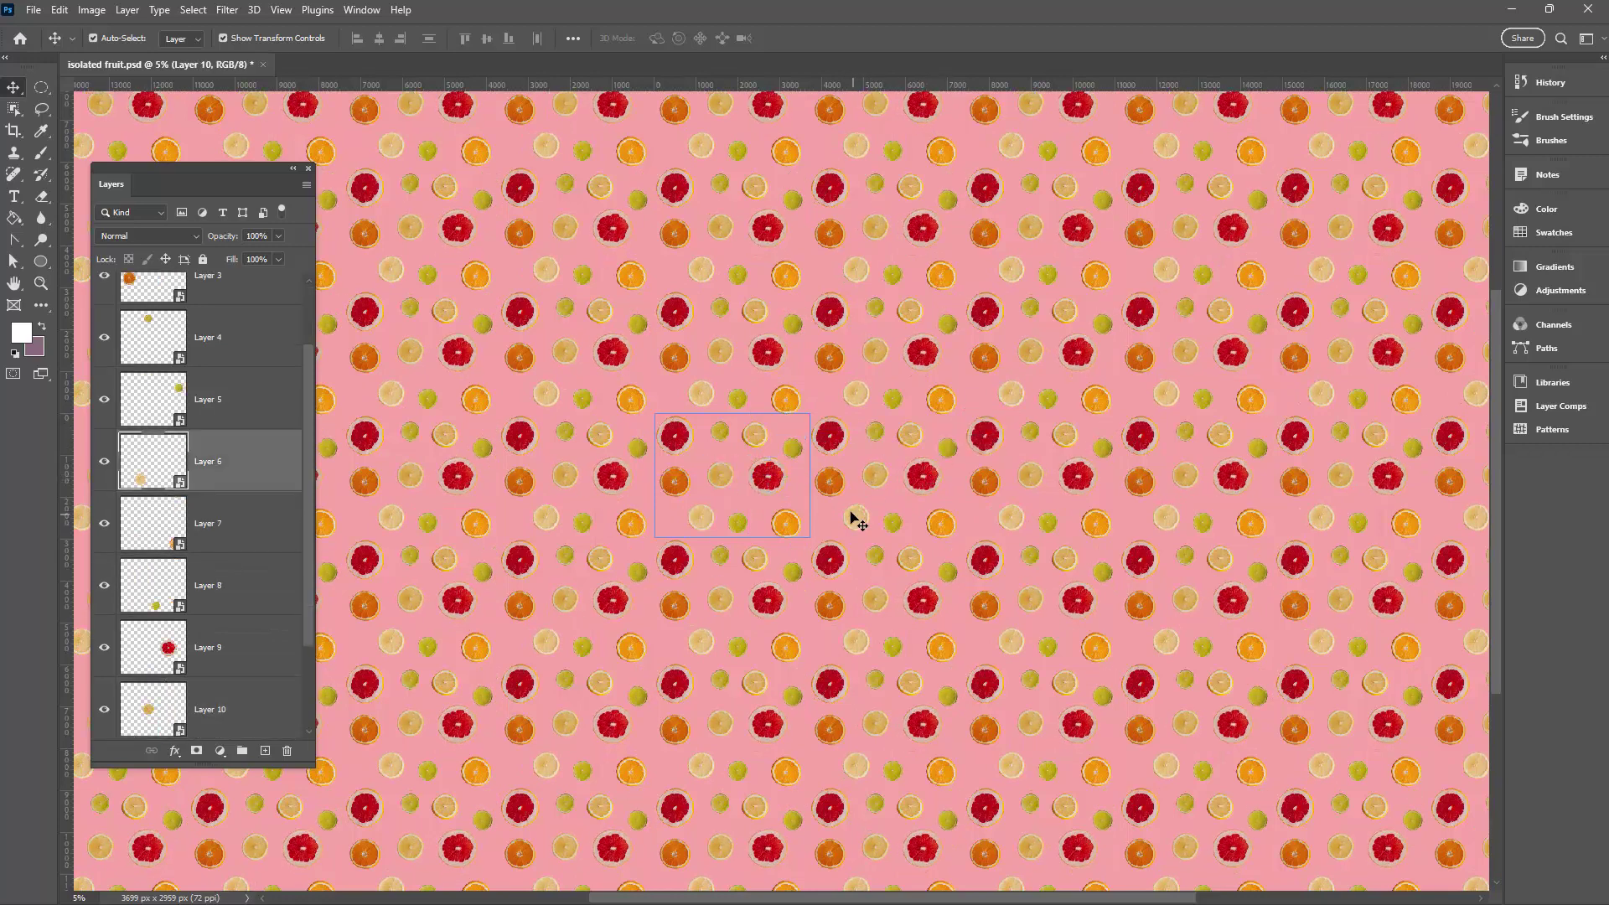
mouse_move(872, 544)
mouse_down()
mouse_move(930, 485)
mouse_move(874, 547)
mouse_up()
drag(767, 463, 765, 473)
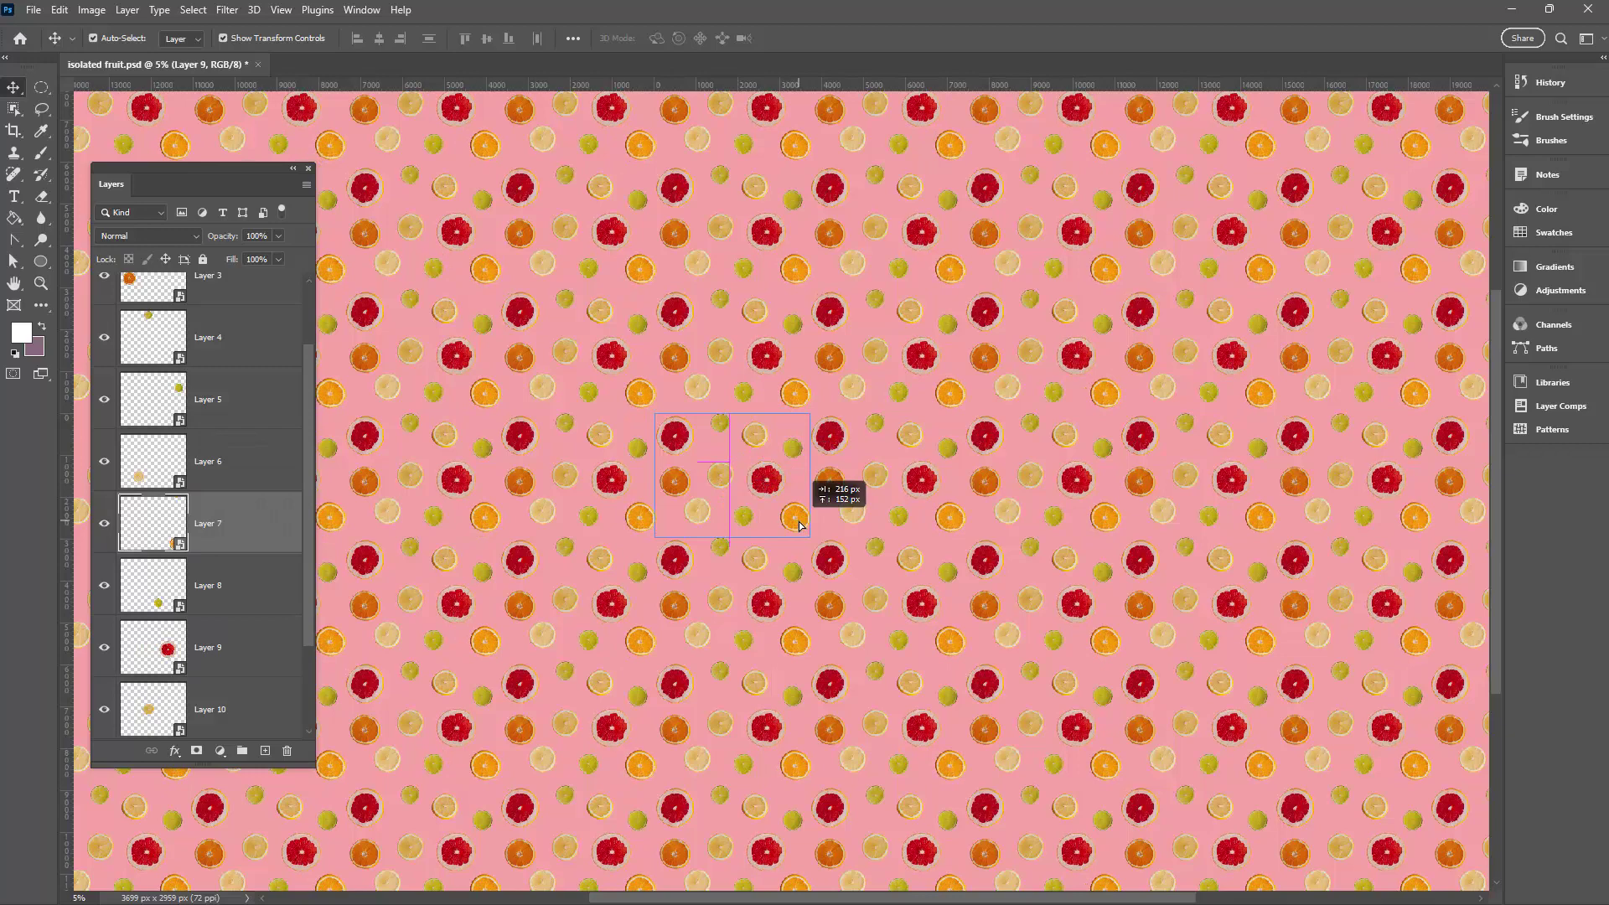
drag(799, 526, 802, 525)
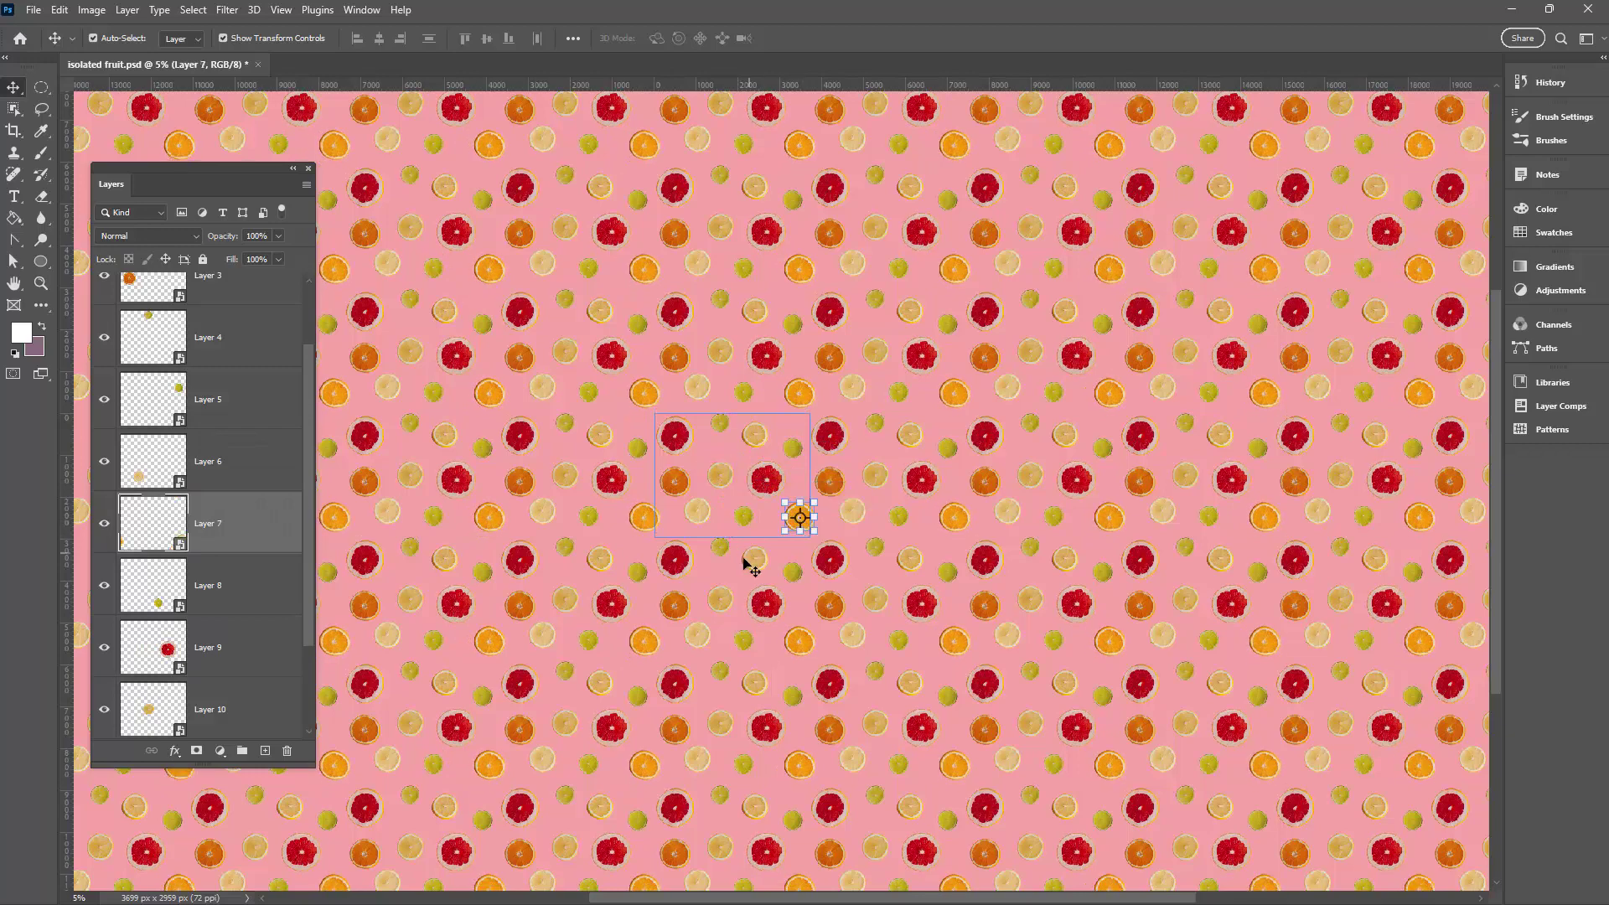
click(893, 582)
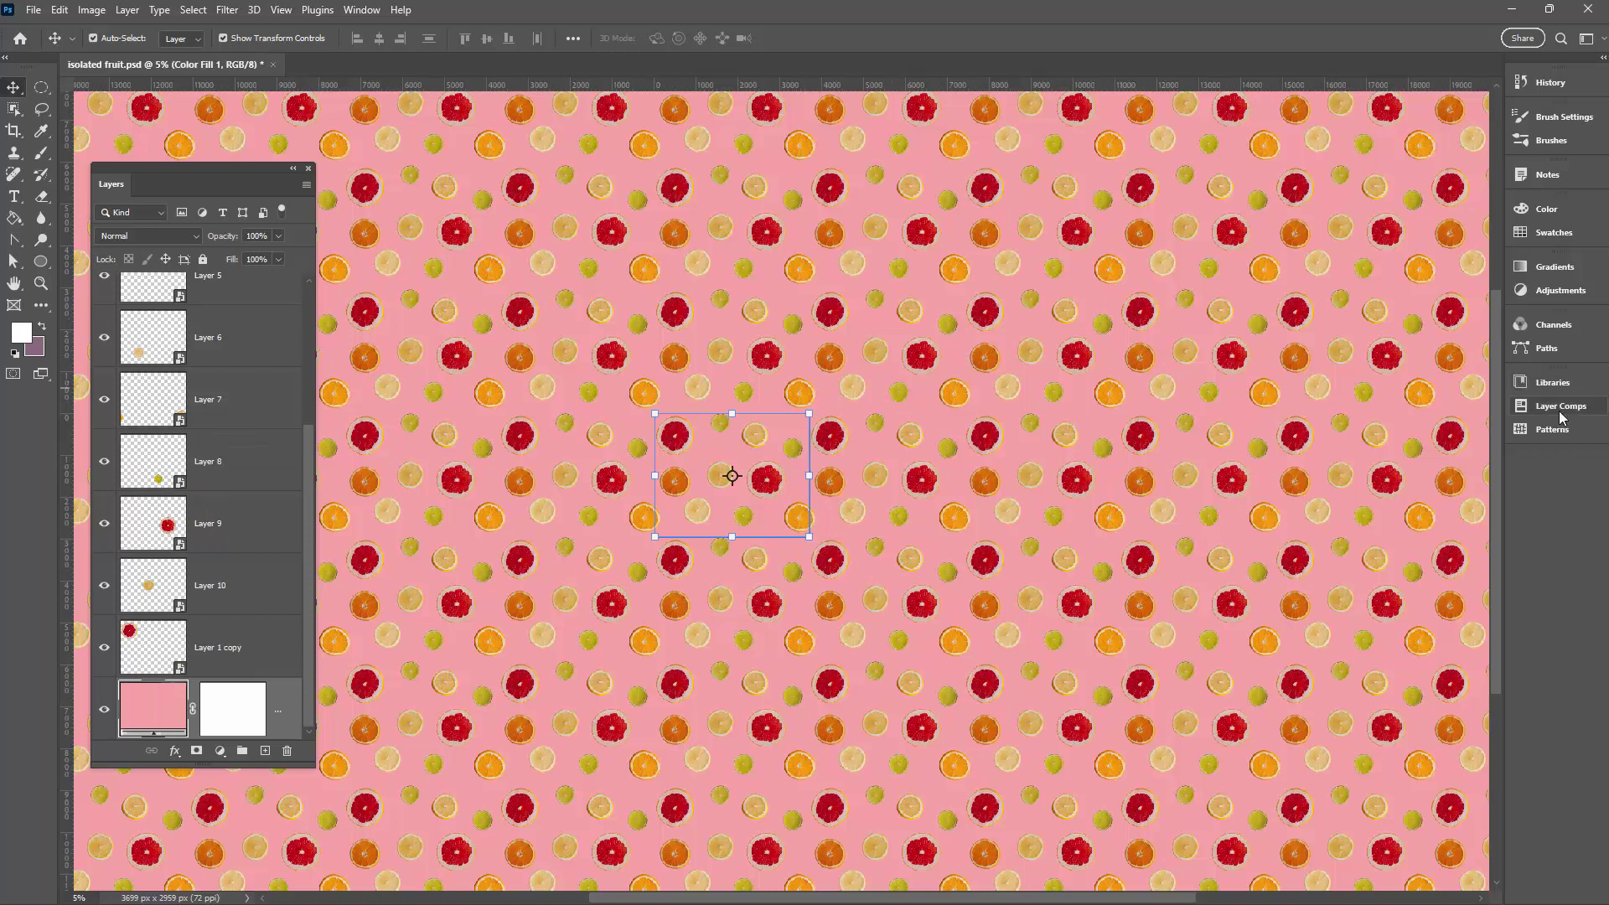
- Save the pink-backed tile as a new pattern preset named "fruit"
click(1558, 437)
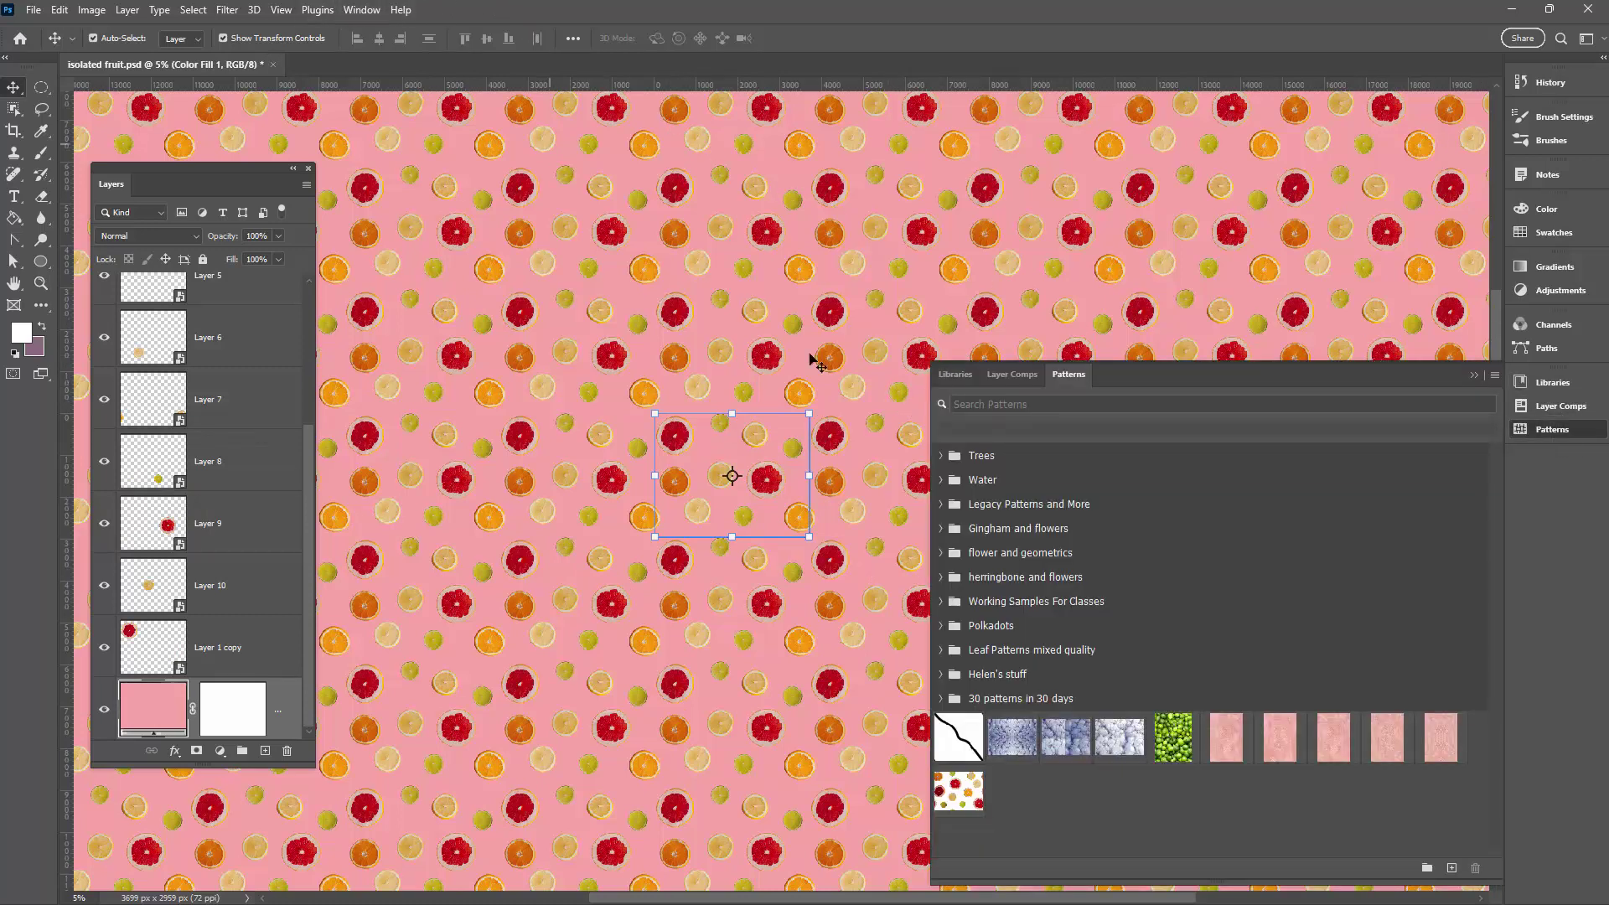
drag(1183, 375, 1101, 188)
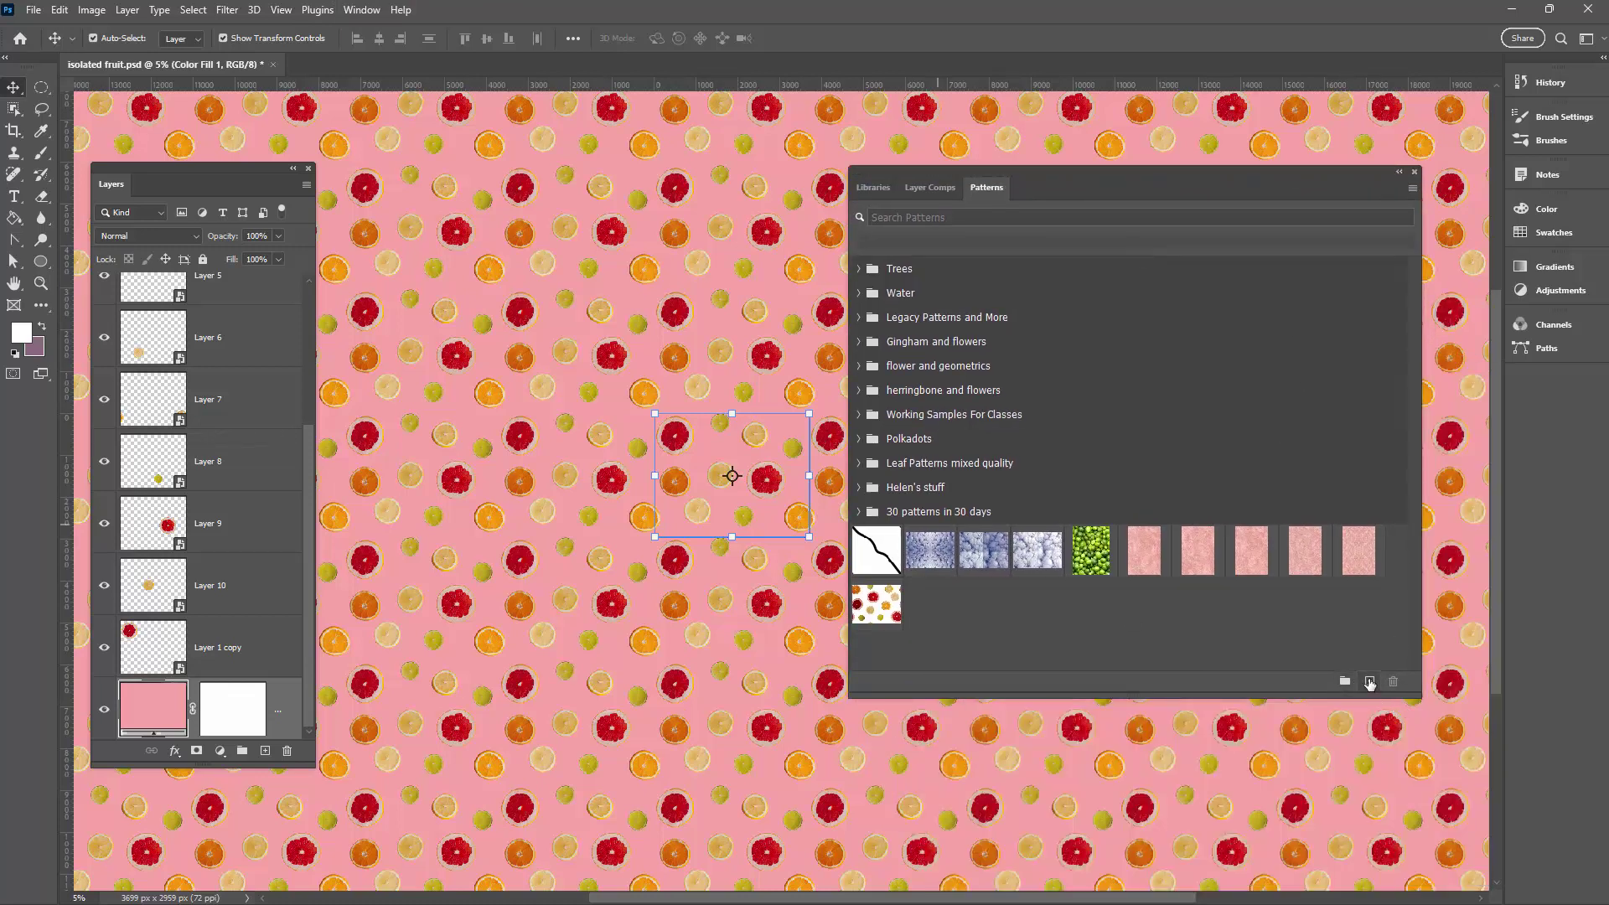
click(1369, 682)
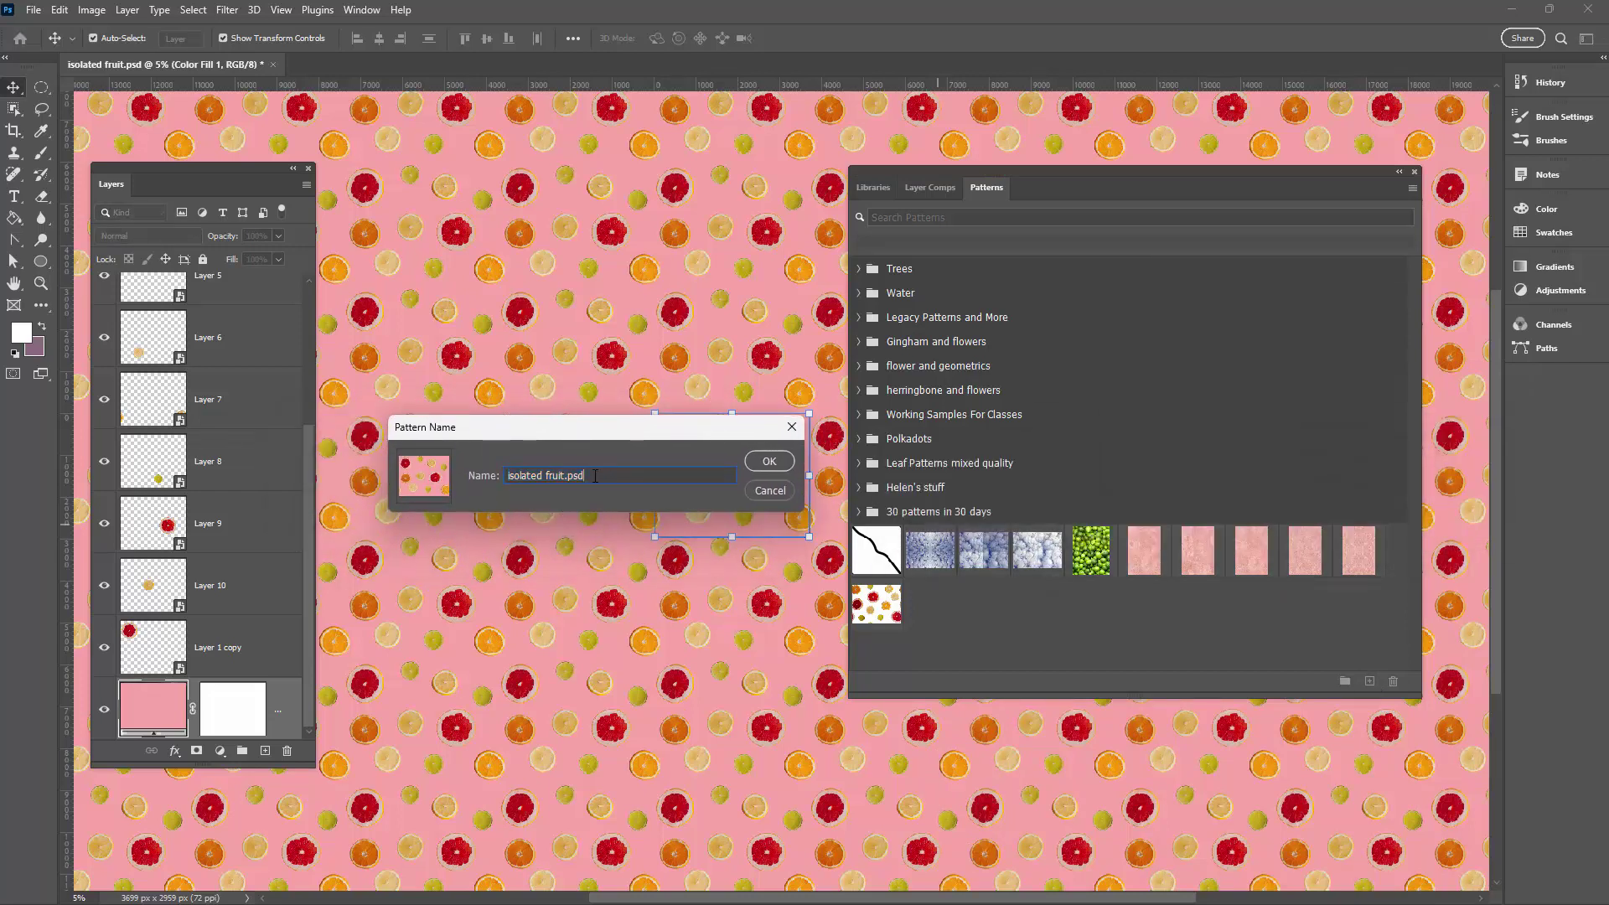
text(fruit)
click(758, 461)
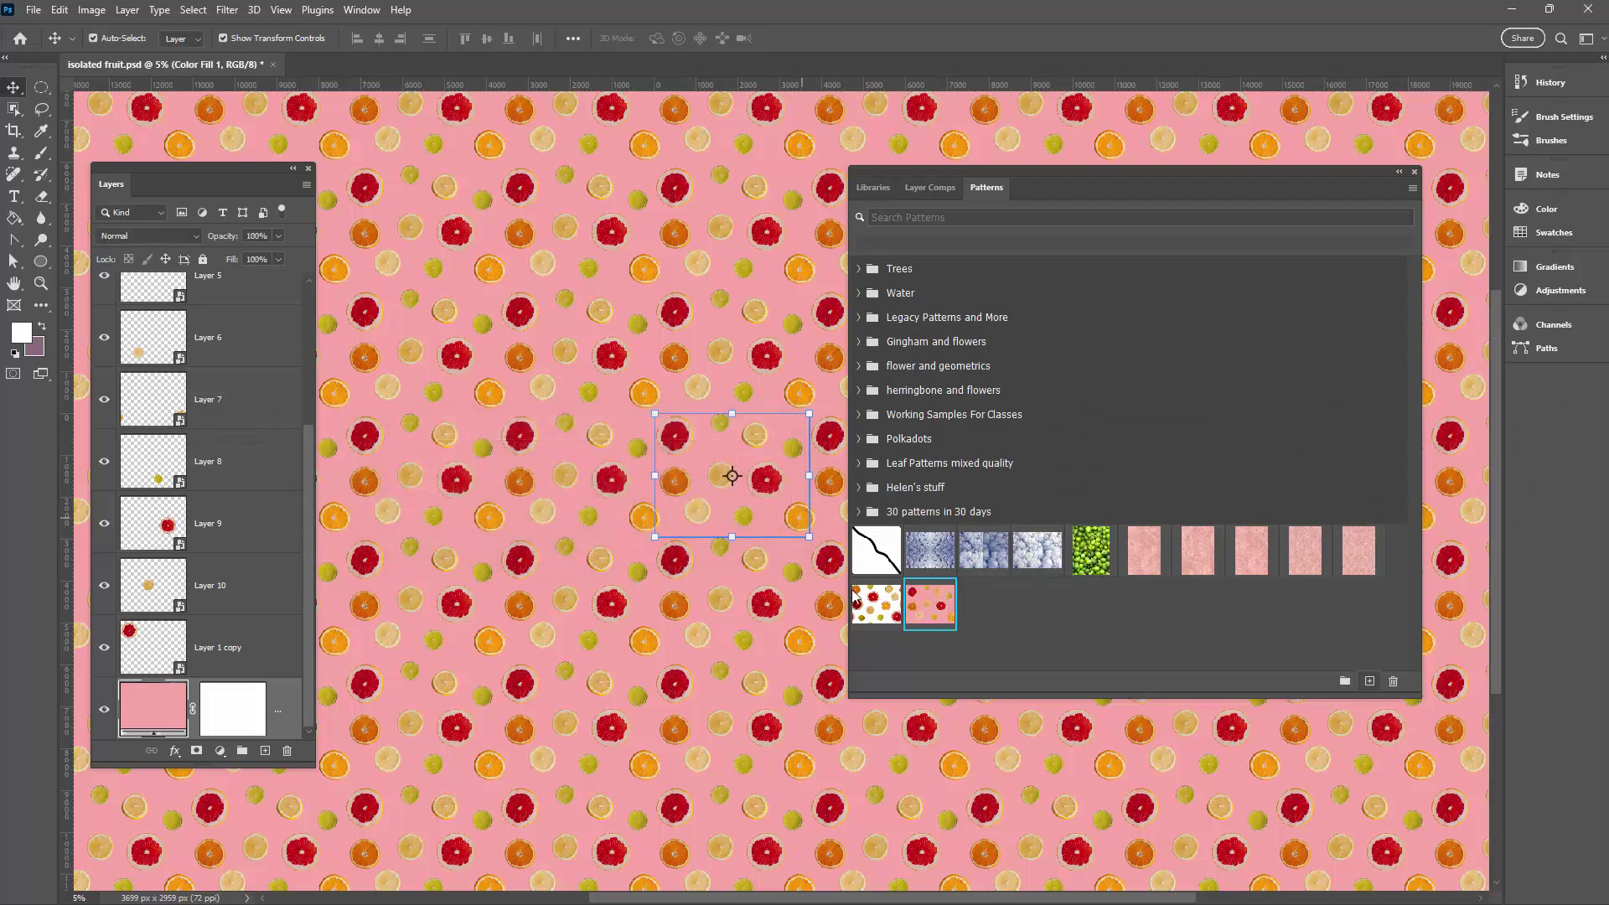
drag(1041, 186, 1109, 234)
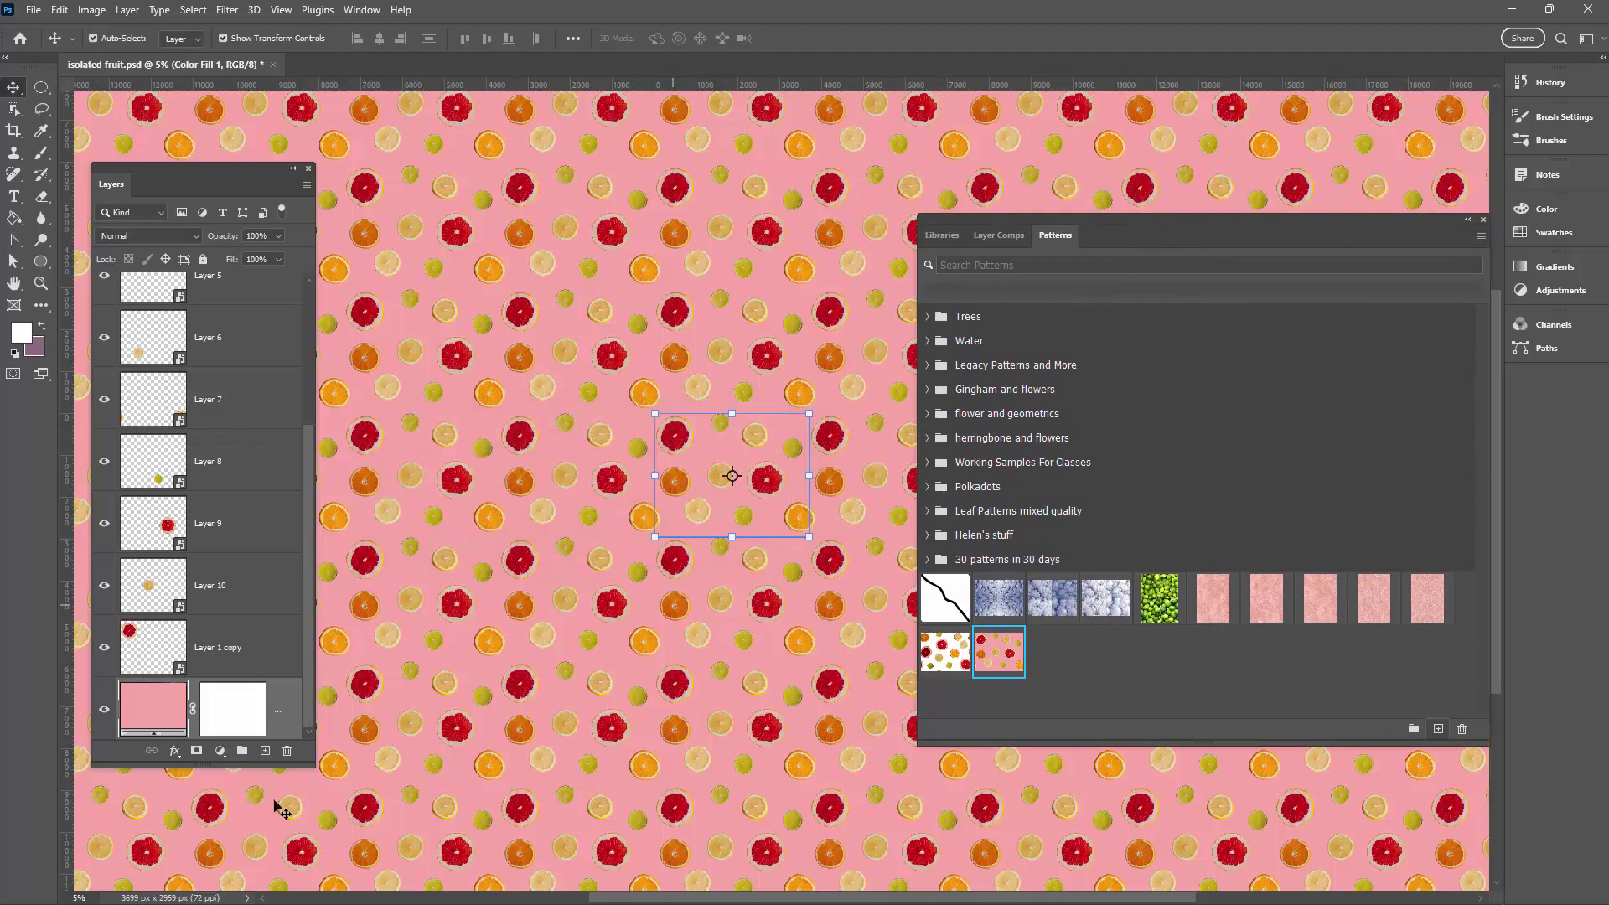
- Change the background fill layer's color to the muted green a5bea3
double_click(159, 710)
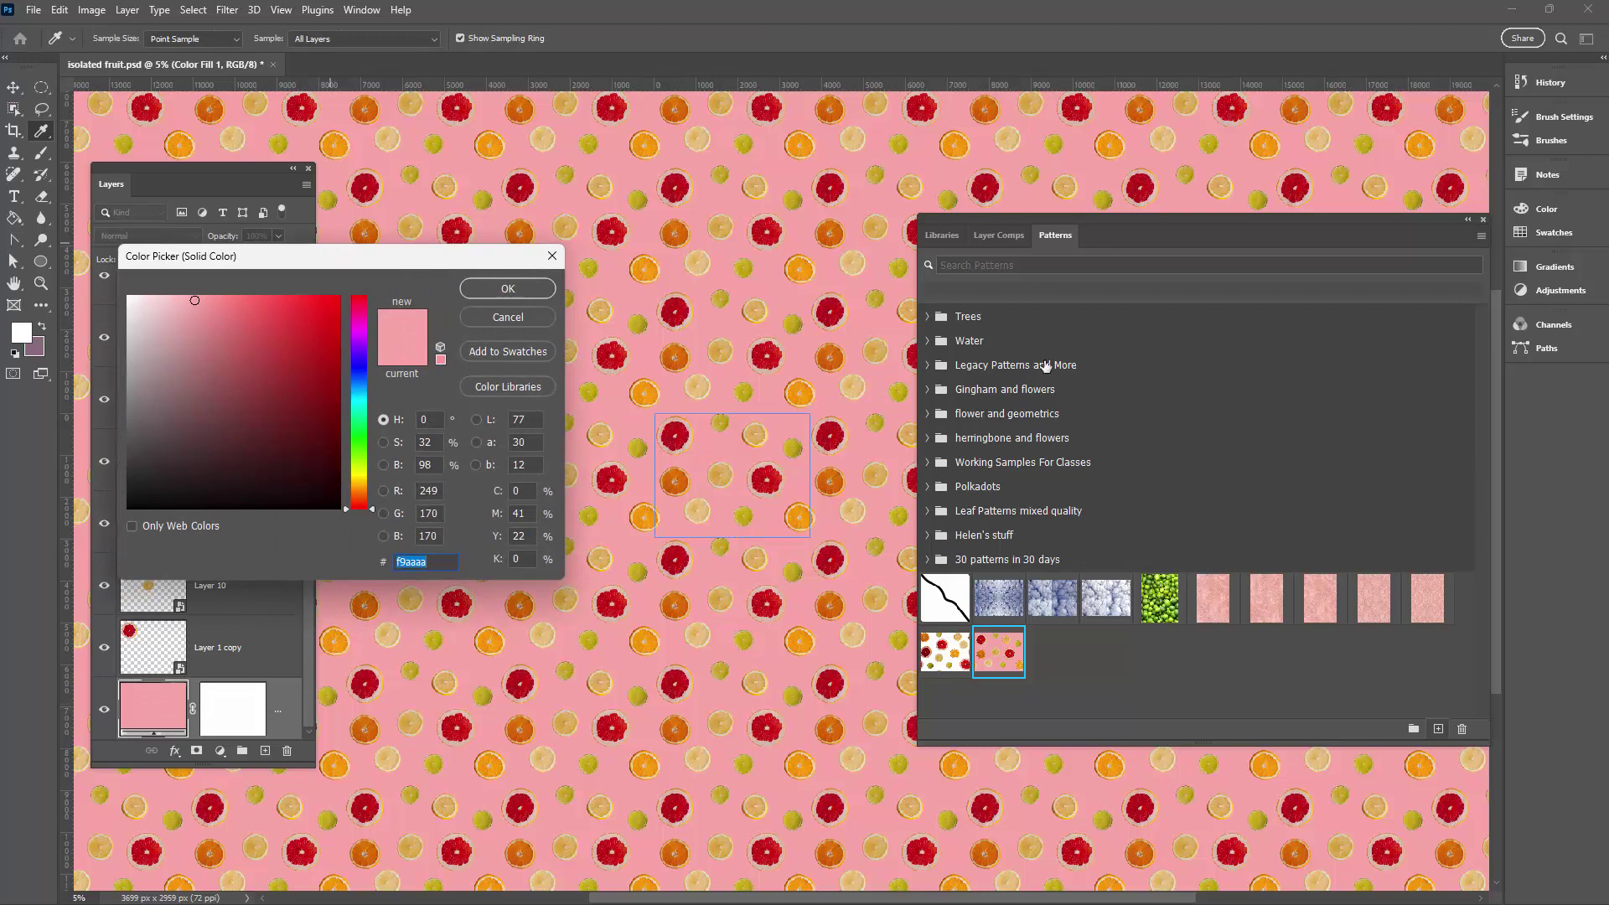
click(1468, 219)
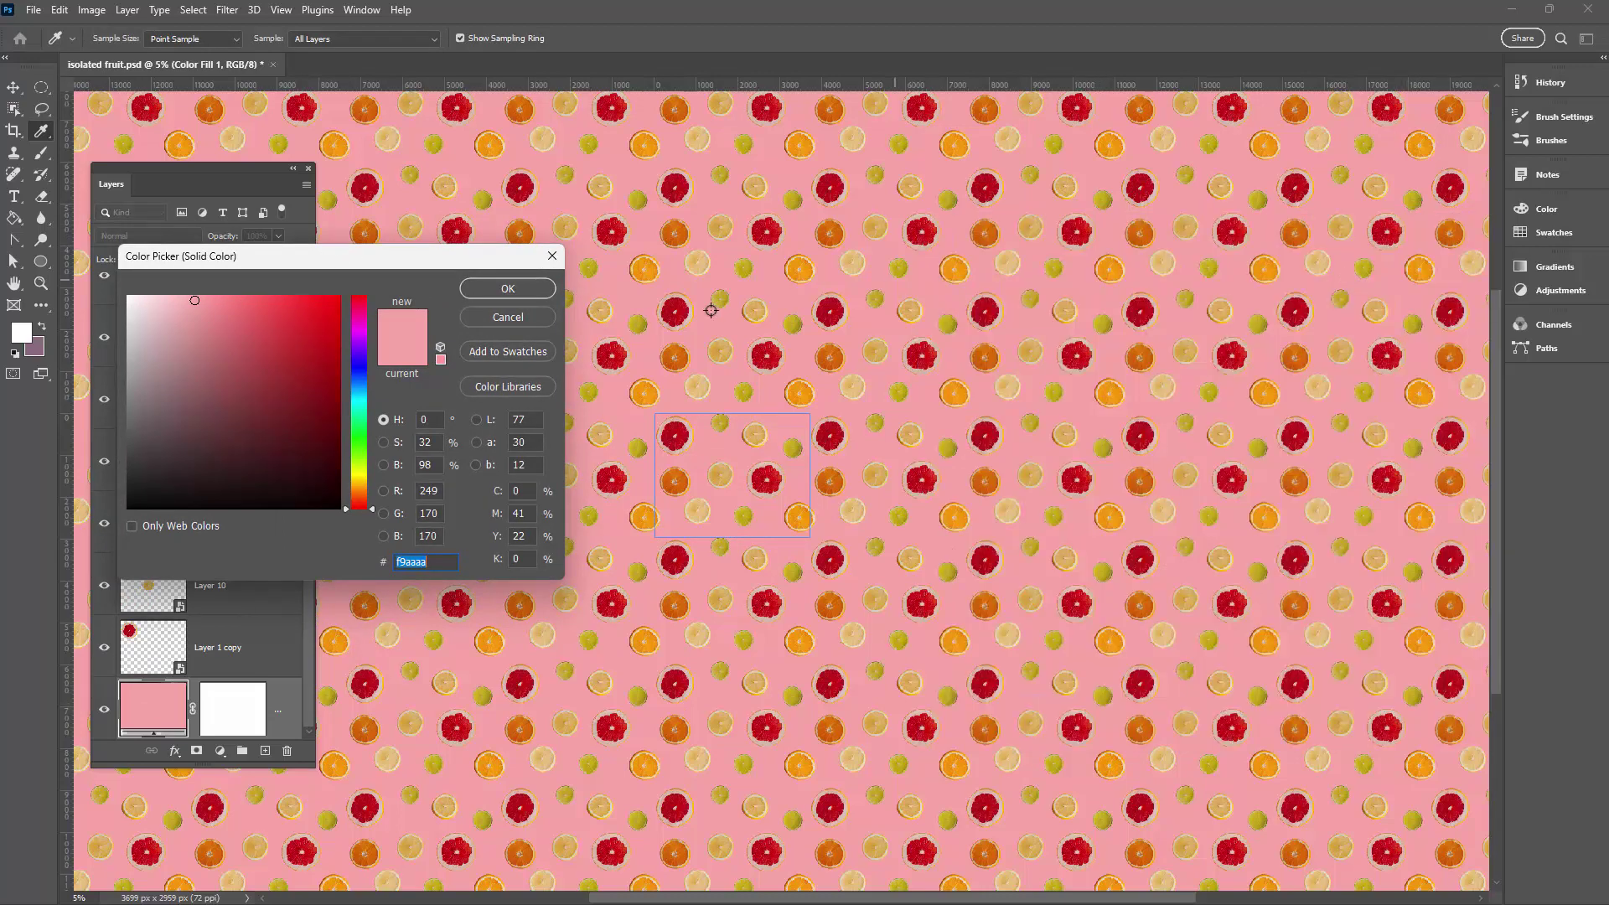
drag(327, 255, 1230, 267)
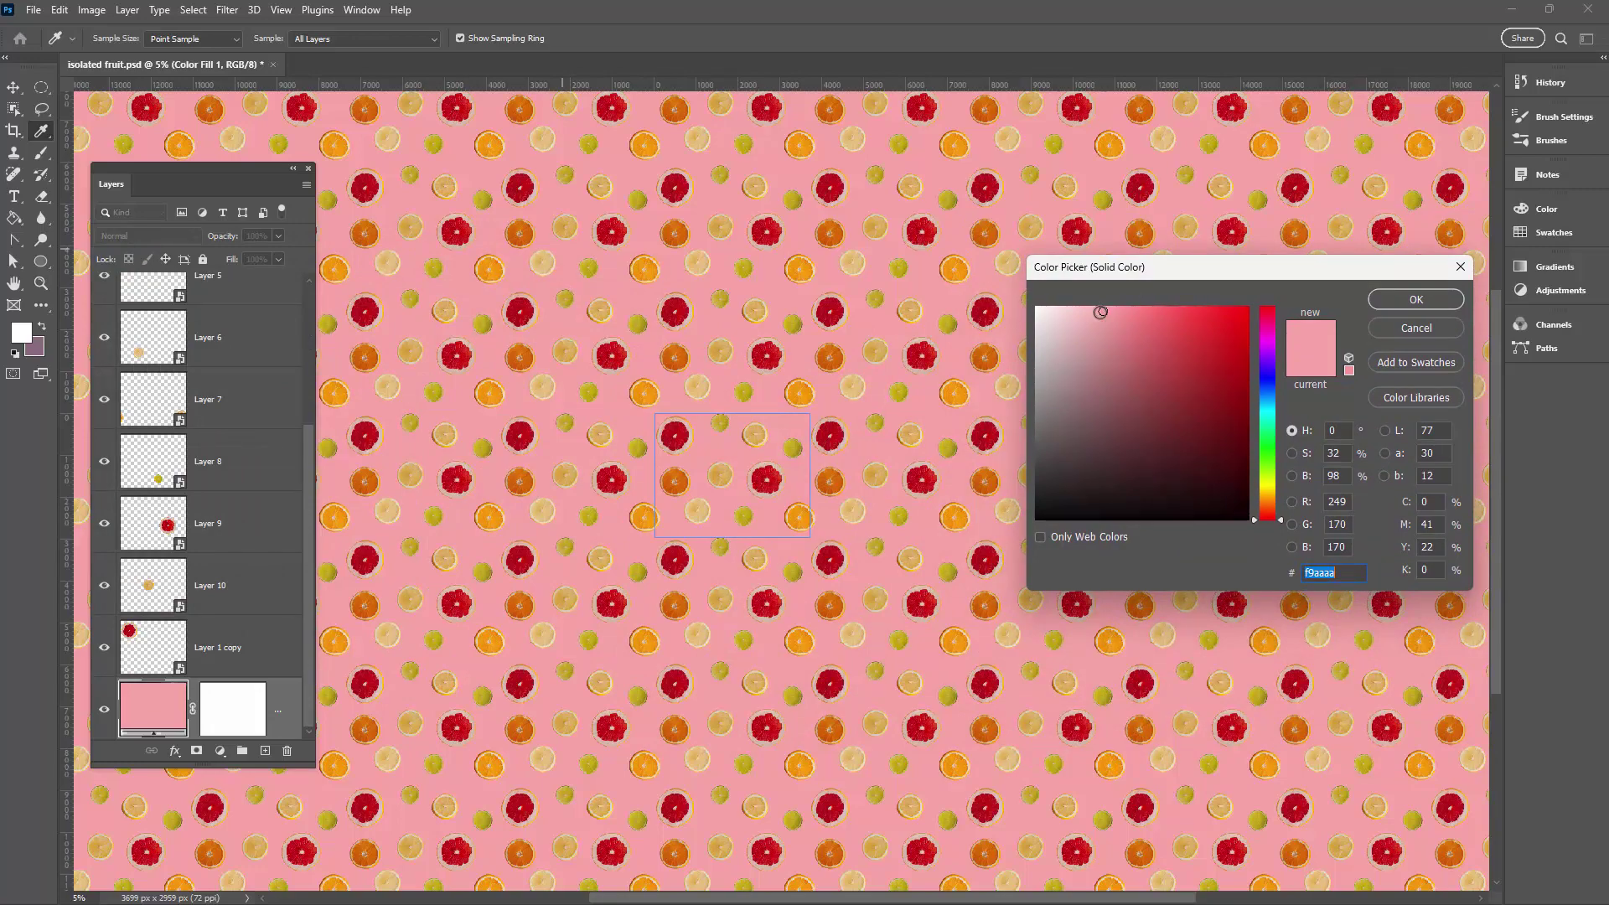
mouse_move(1101, 312)
mouse_down()
mouse_move(1078, 390)
mouse_move(1164, 362)
mouse_move(1043, 328)
mouse_move(1039, 350)
mouse_move(1081, 327)
mouse_move(1043, 352)
mouse_move(1064, 363)
mouse_up()
click(1265, 419)
click(1265, 451)
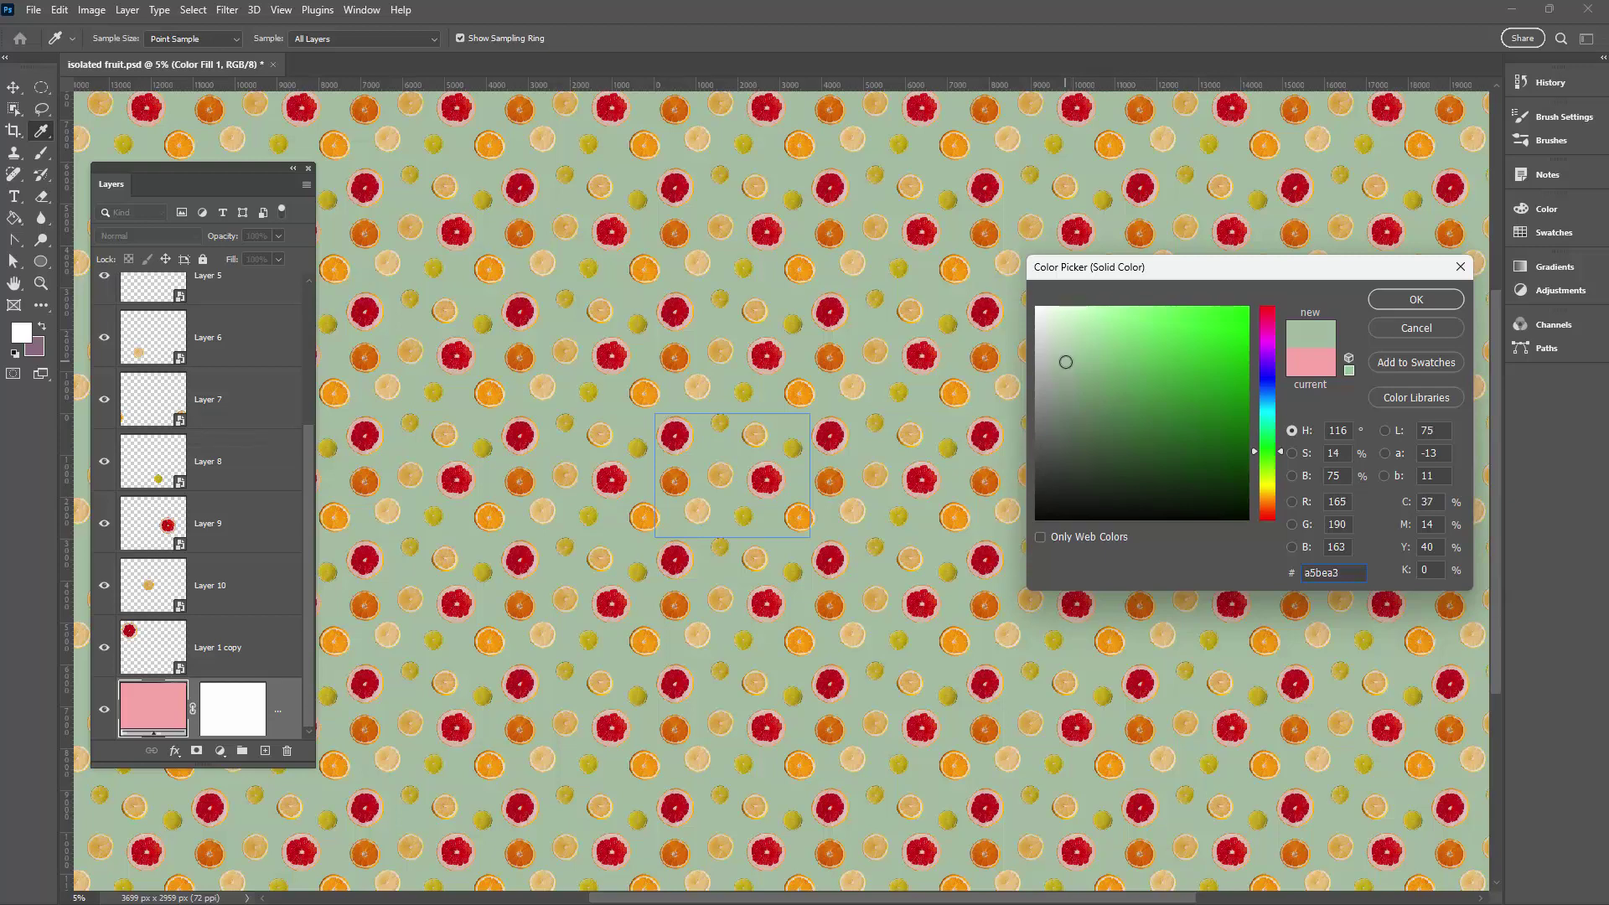
click(1415, 299)
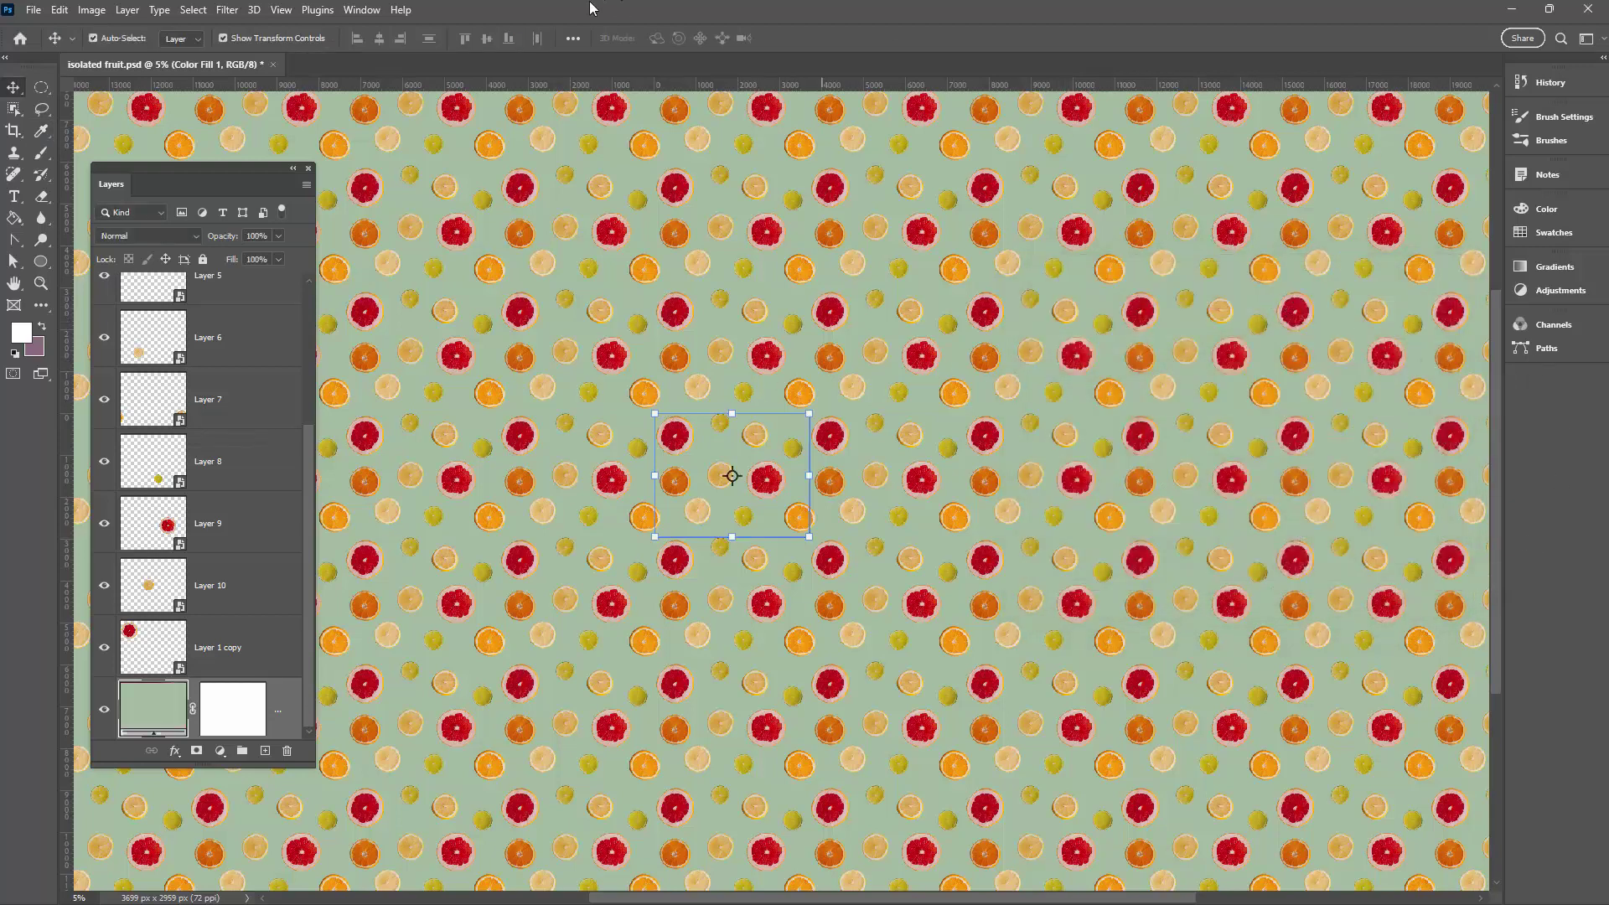
- Save the green-backed tile as another pattern preset named "fruit" and close the pattern library
click(369, 10)
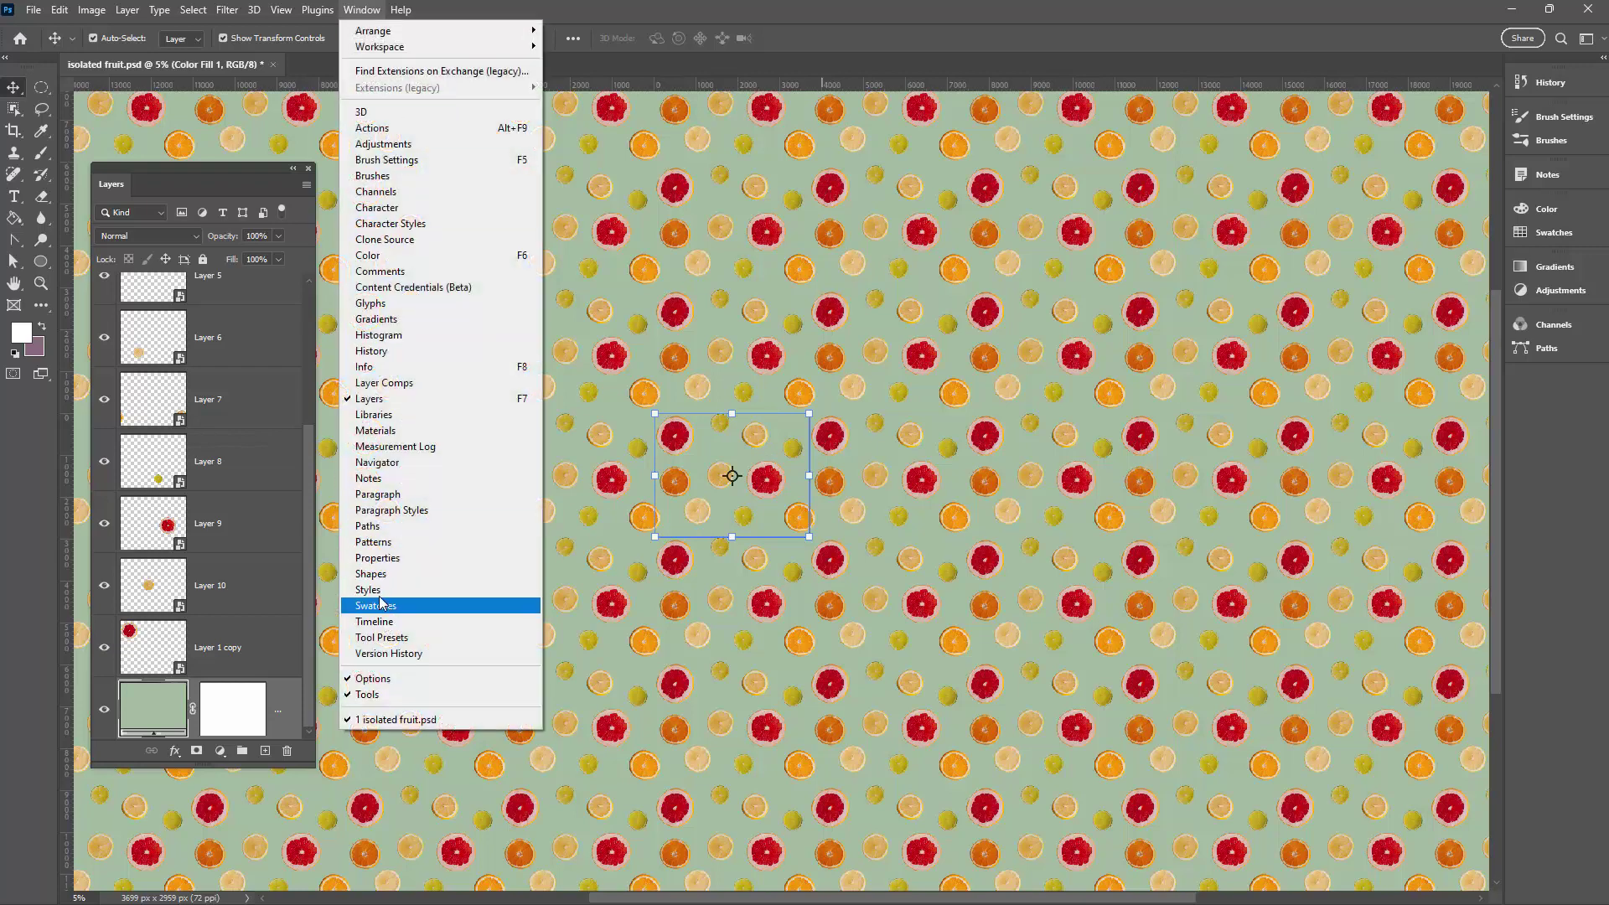
click(374, 542)
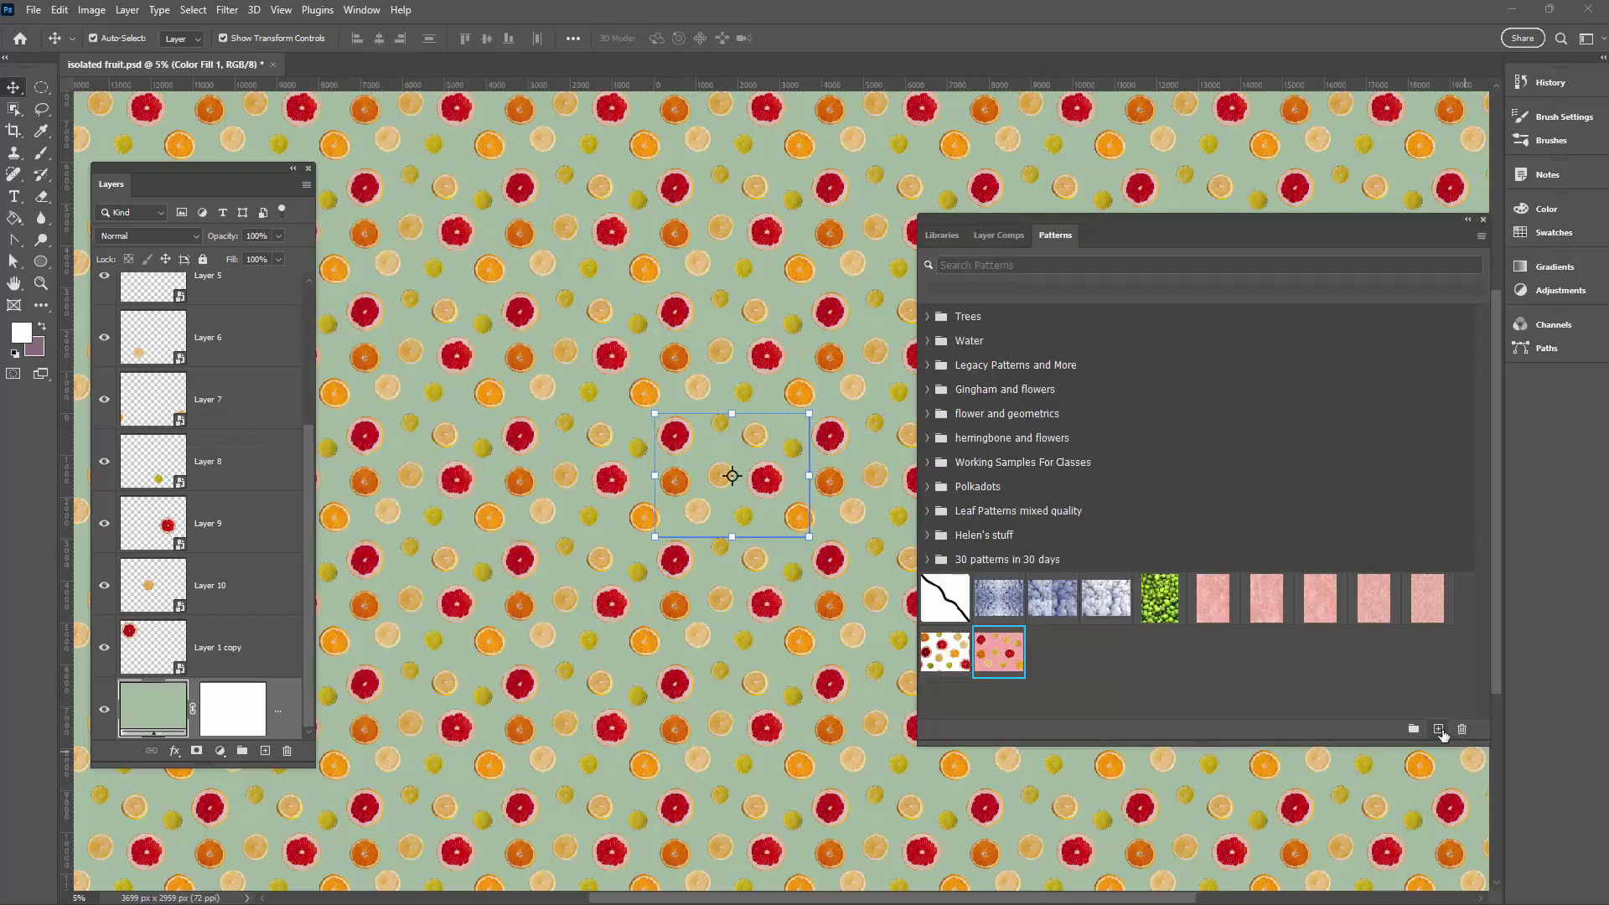
click(1438, 729)
text(fruit)
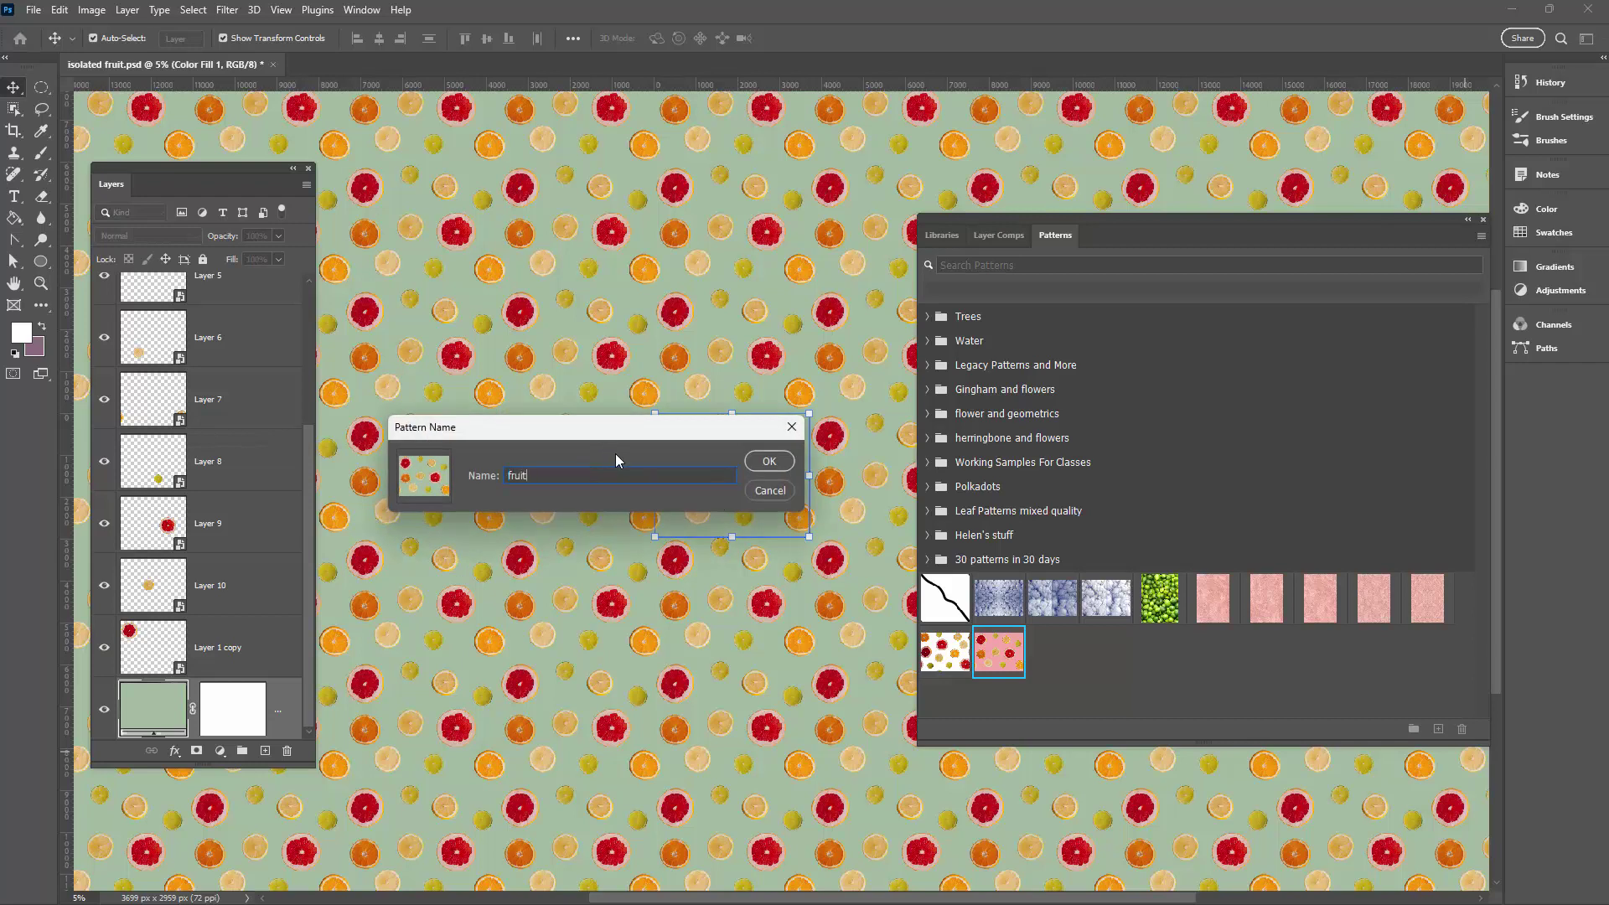
key(Return)
click(1481, 221)
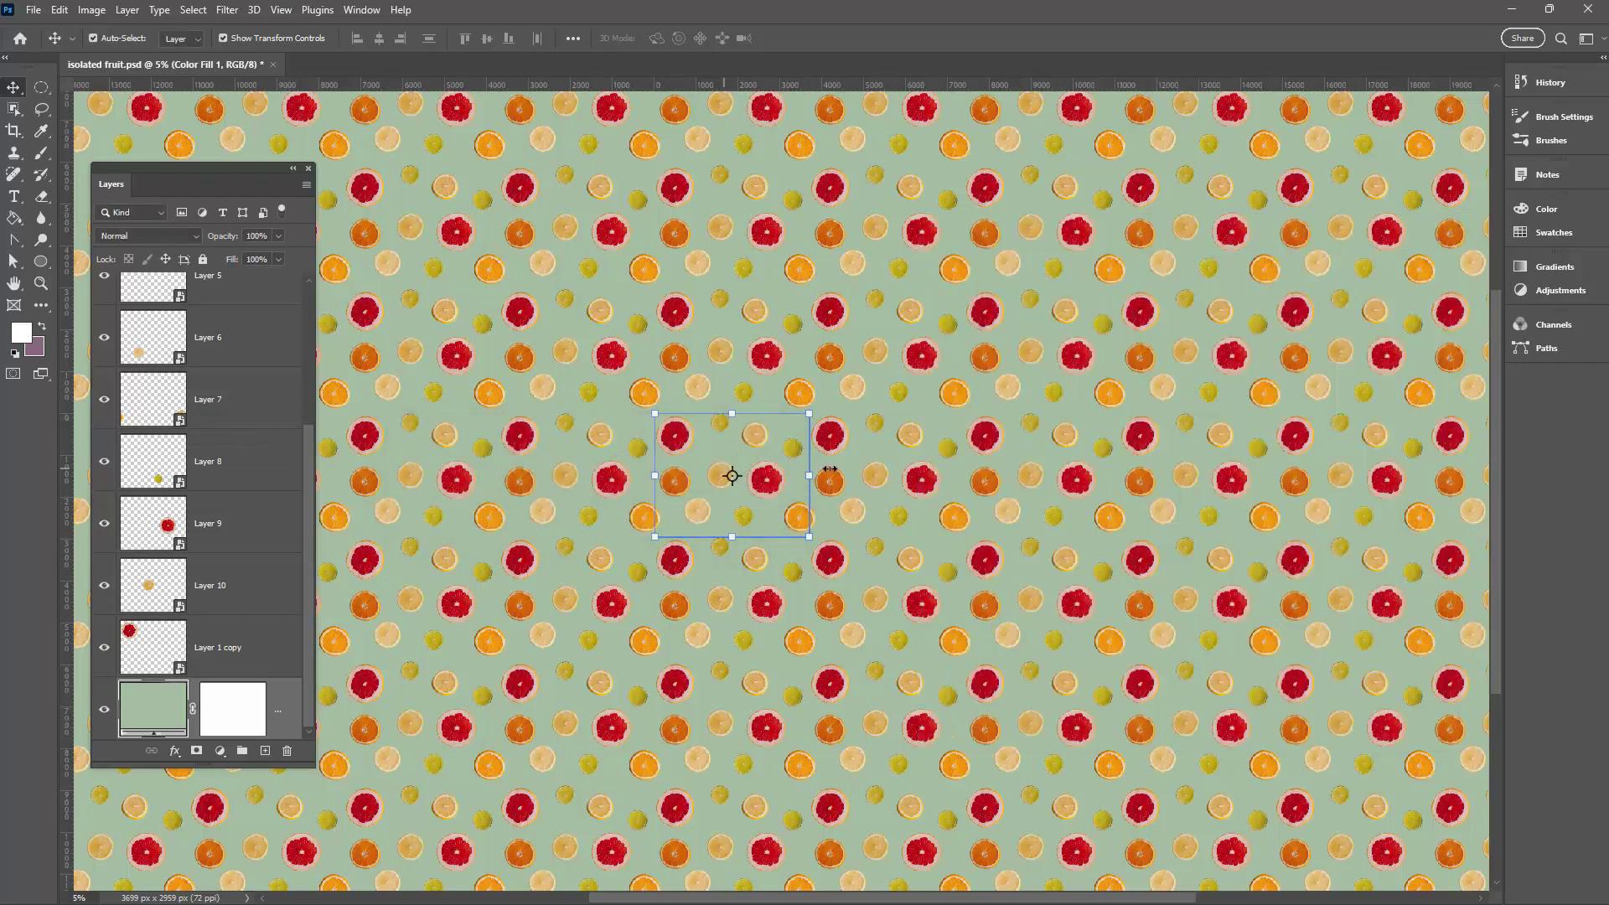
- Turn off Pattern Preview and view the single green-backed tile at 12.5% zoom
click(280, 15)
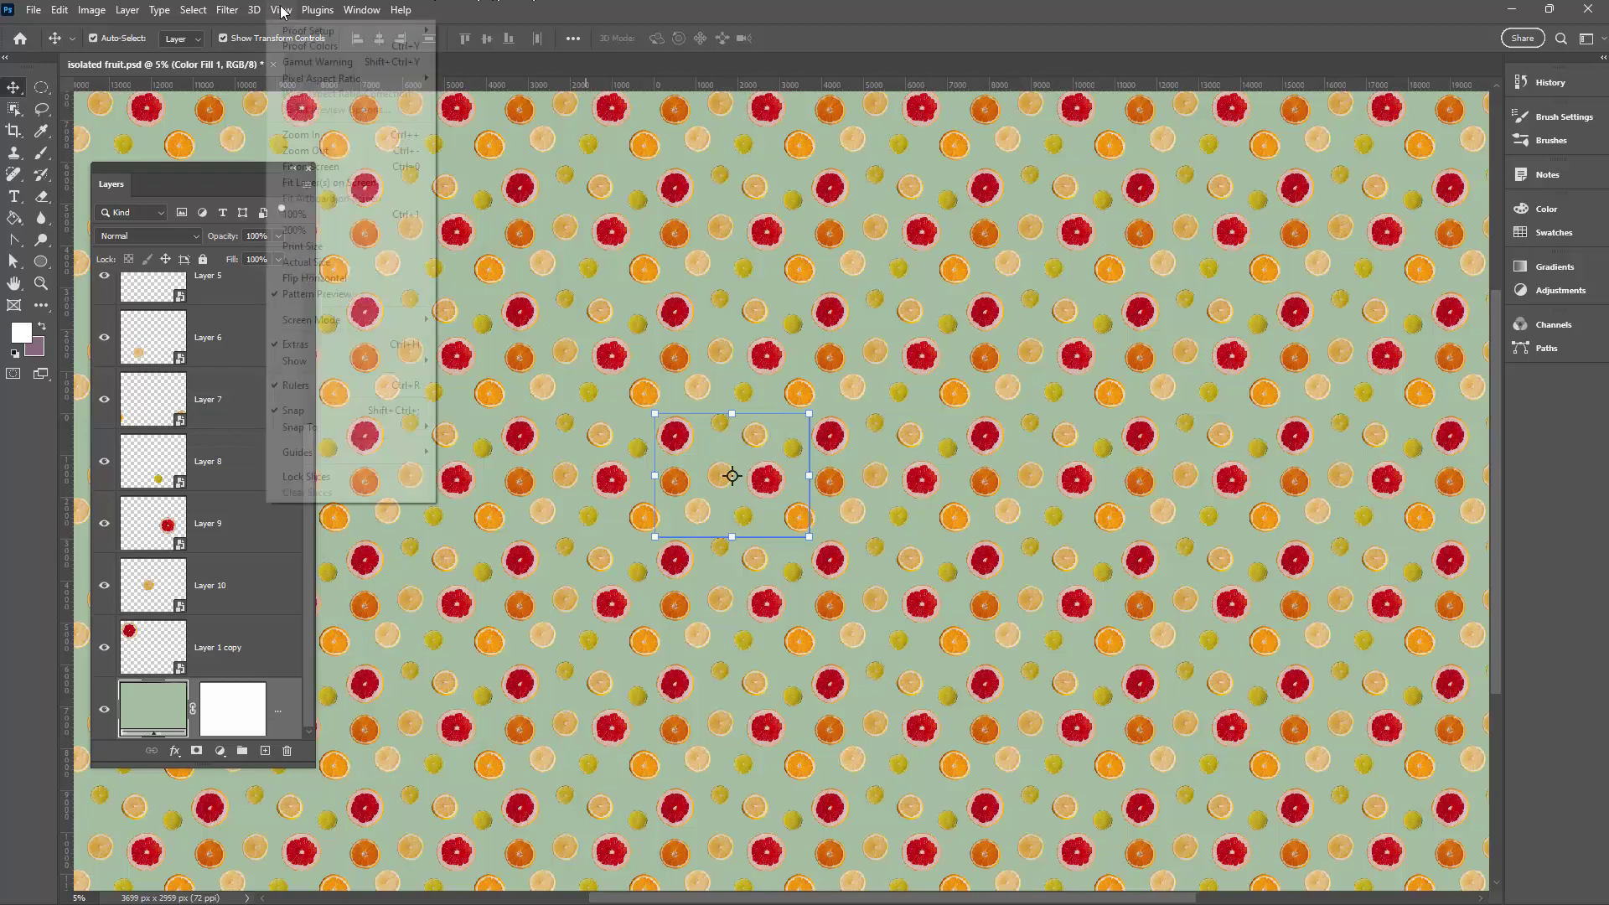
click(366, 295)
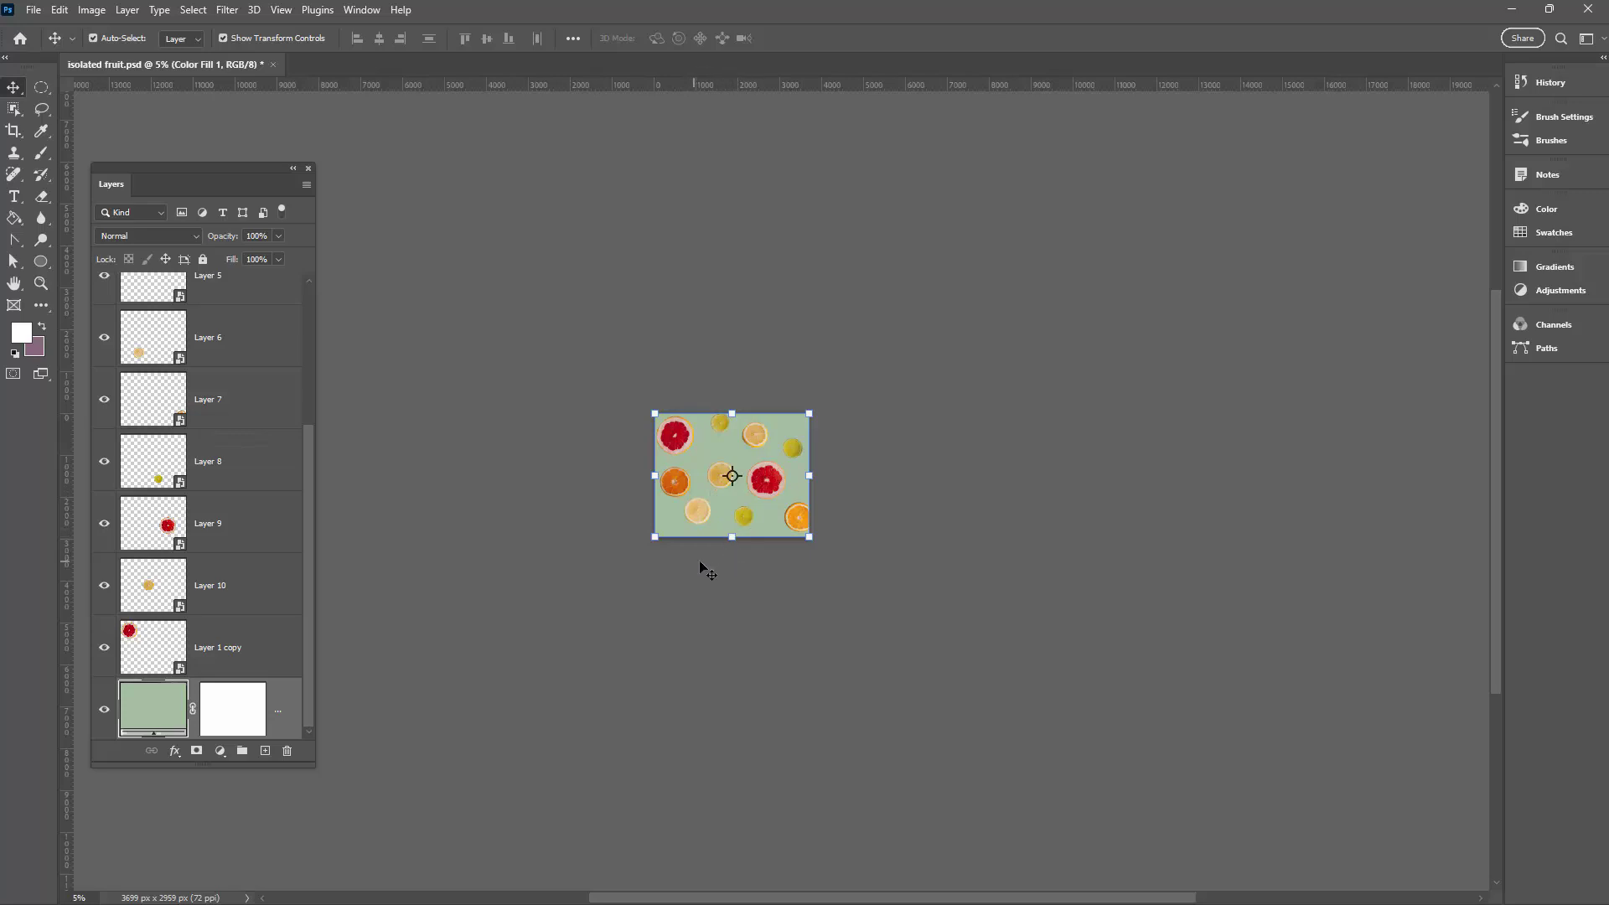
click(795, 577)
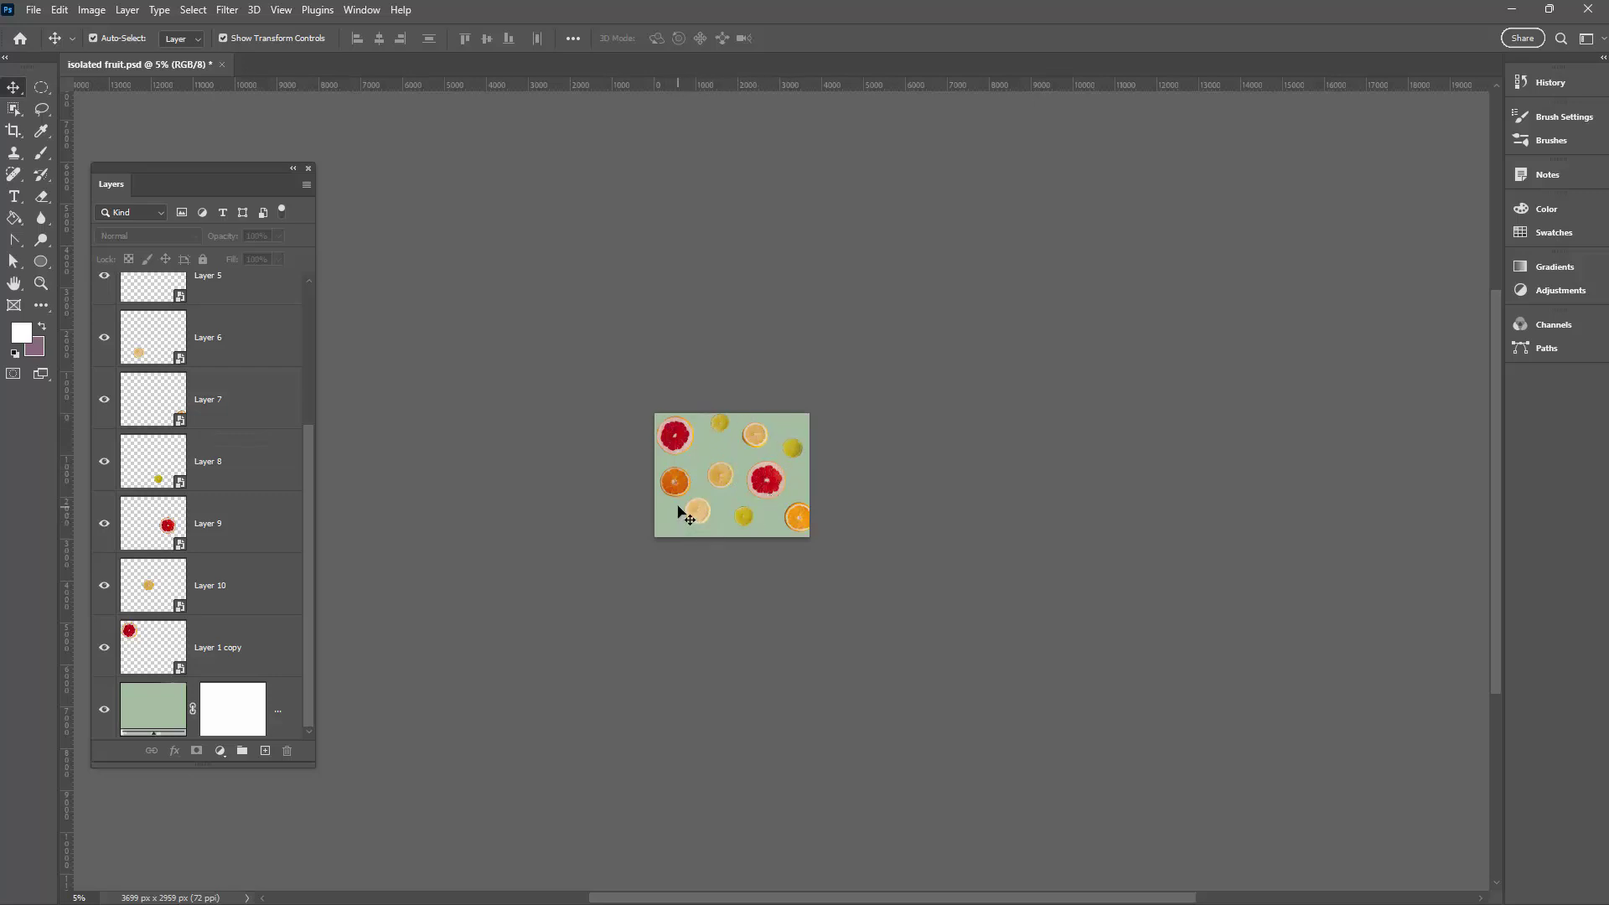
key(z)
click(749, 510)
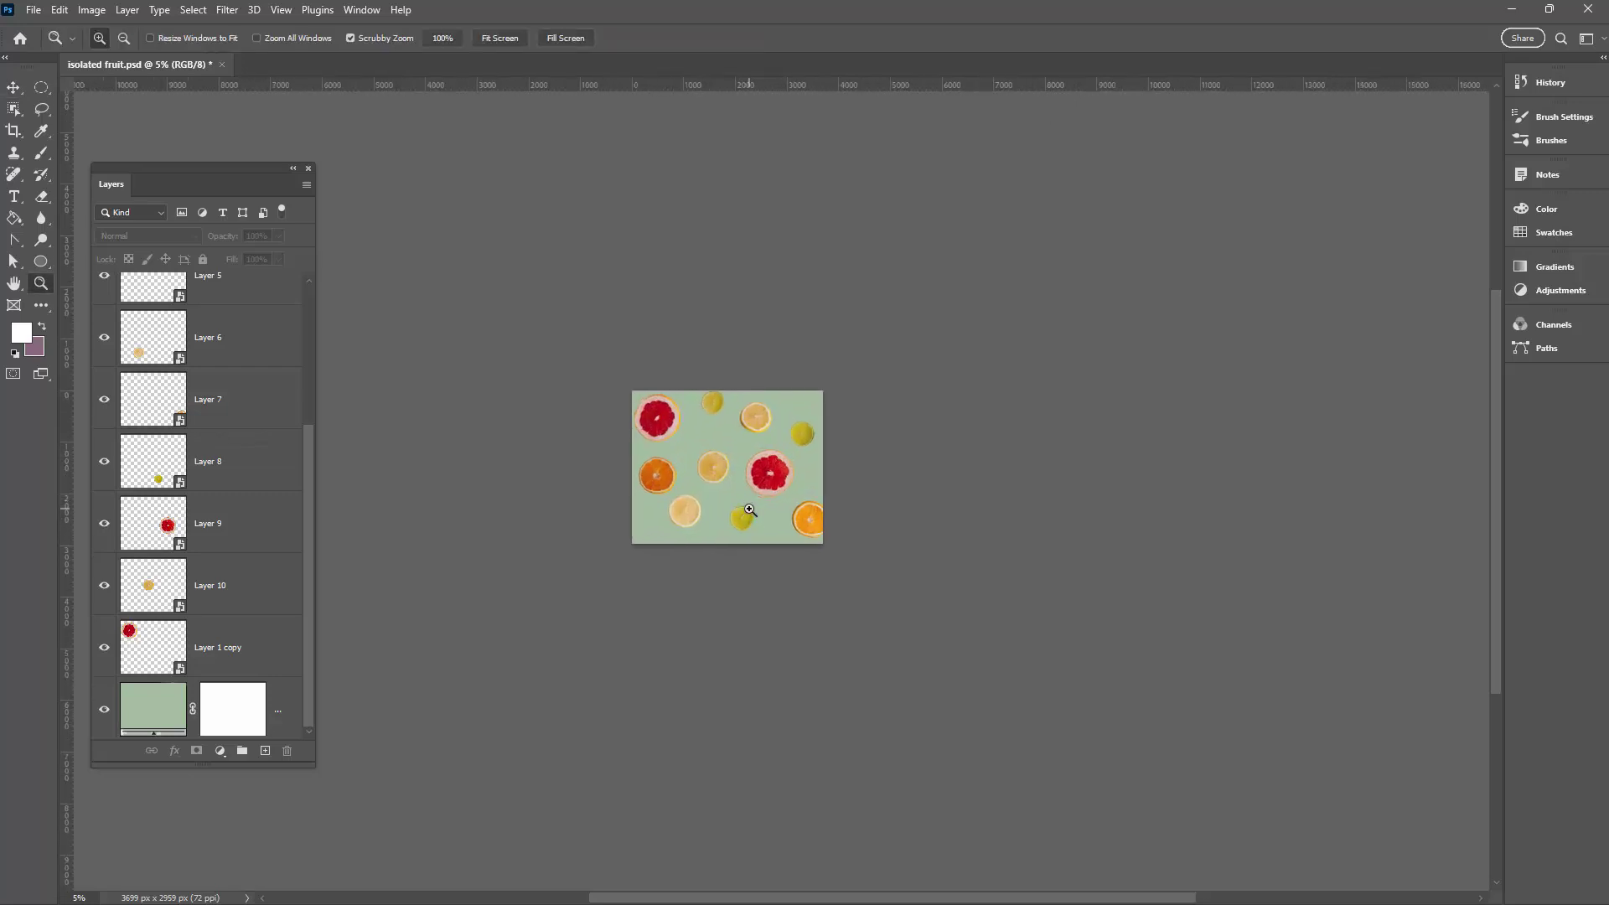
click(749, 510)
click(749, 509)
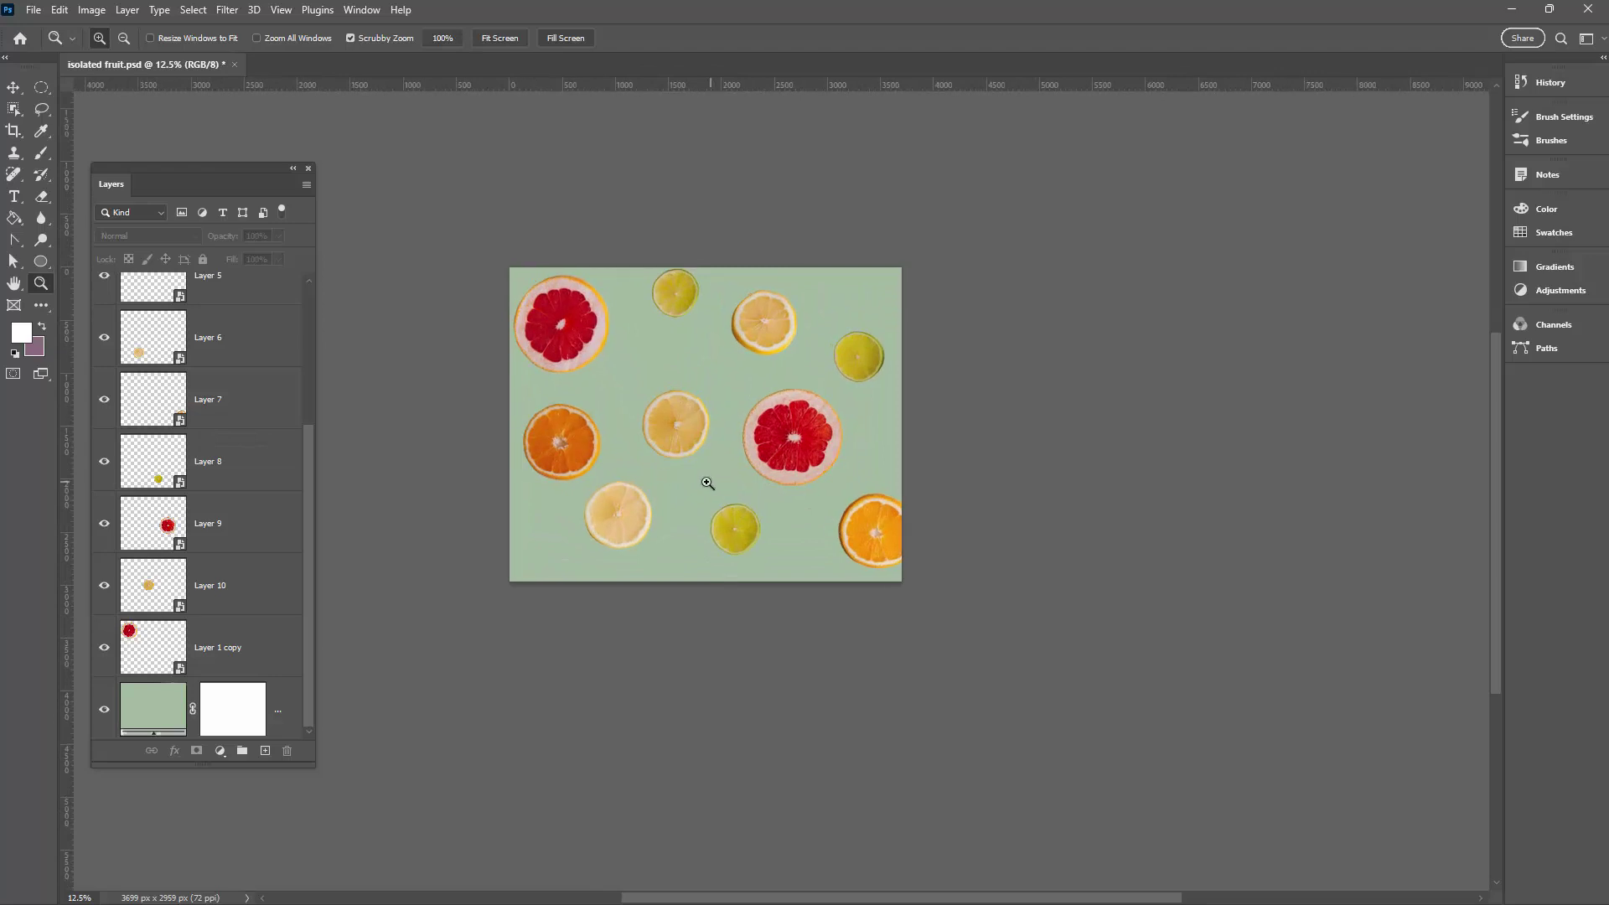
- Turn on Pattern Preview to view the green-backed citrus tile repeating beyond the canvas at 16.7% zoom
click(709, 479)
key(v)
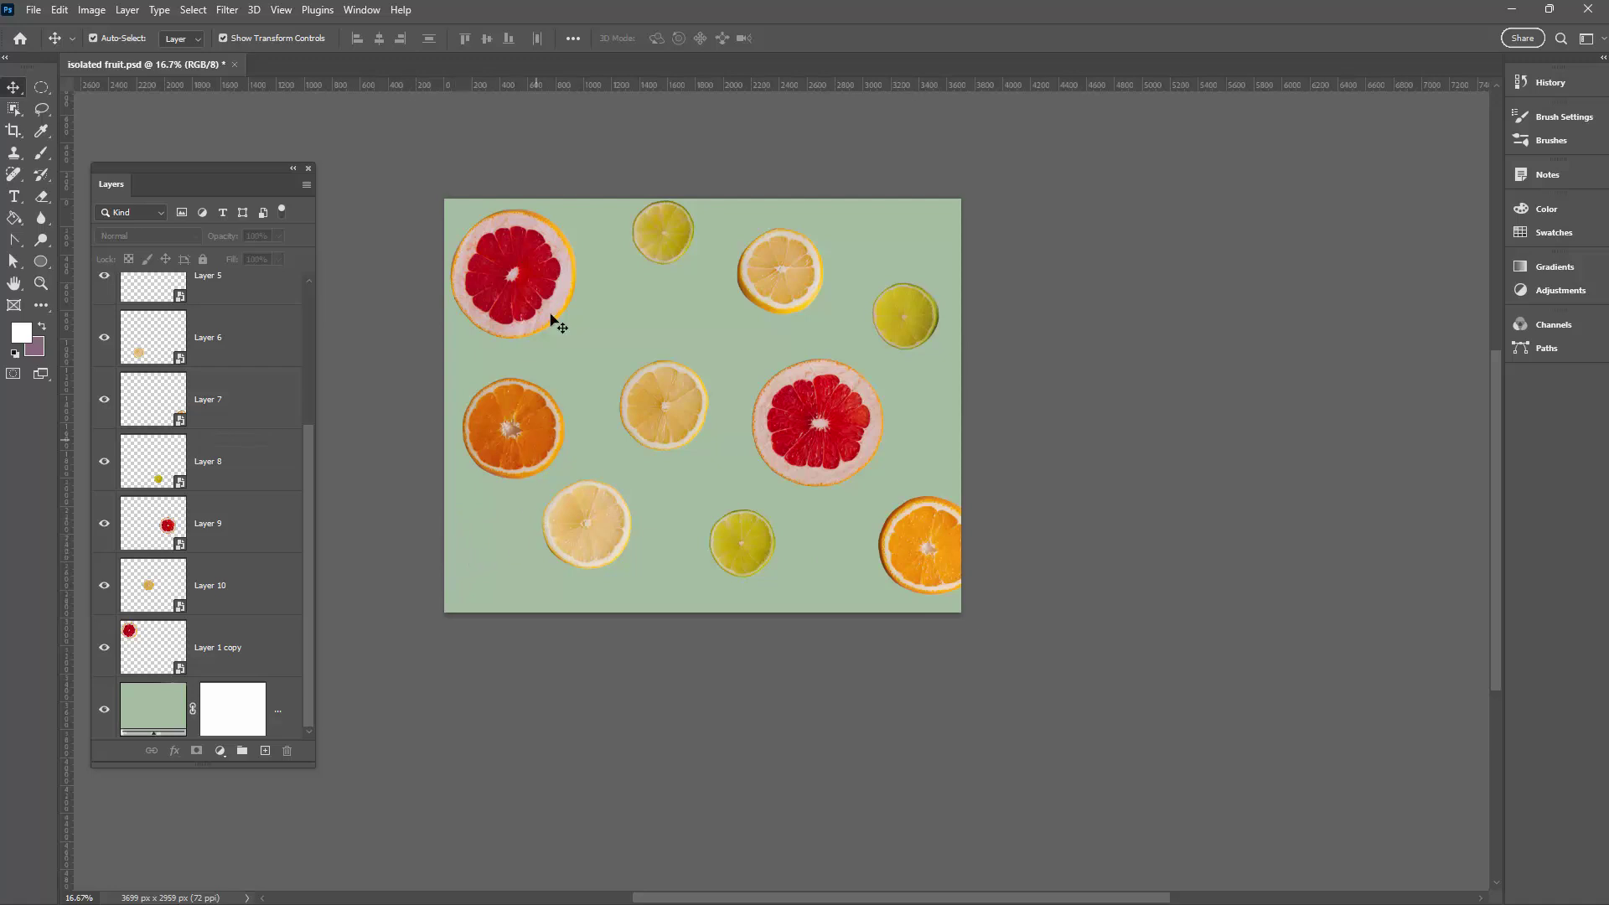
click(282, 10)
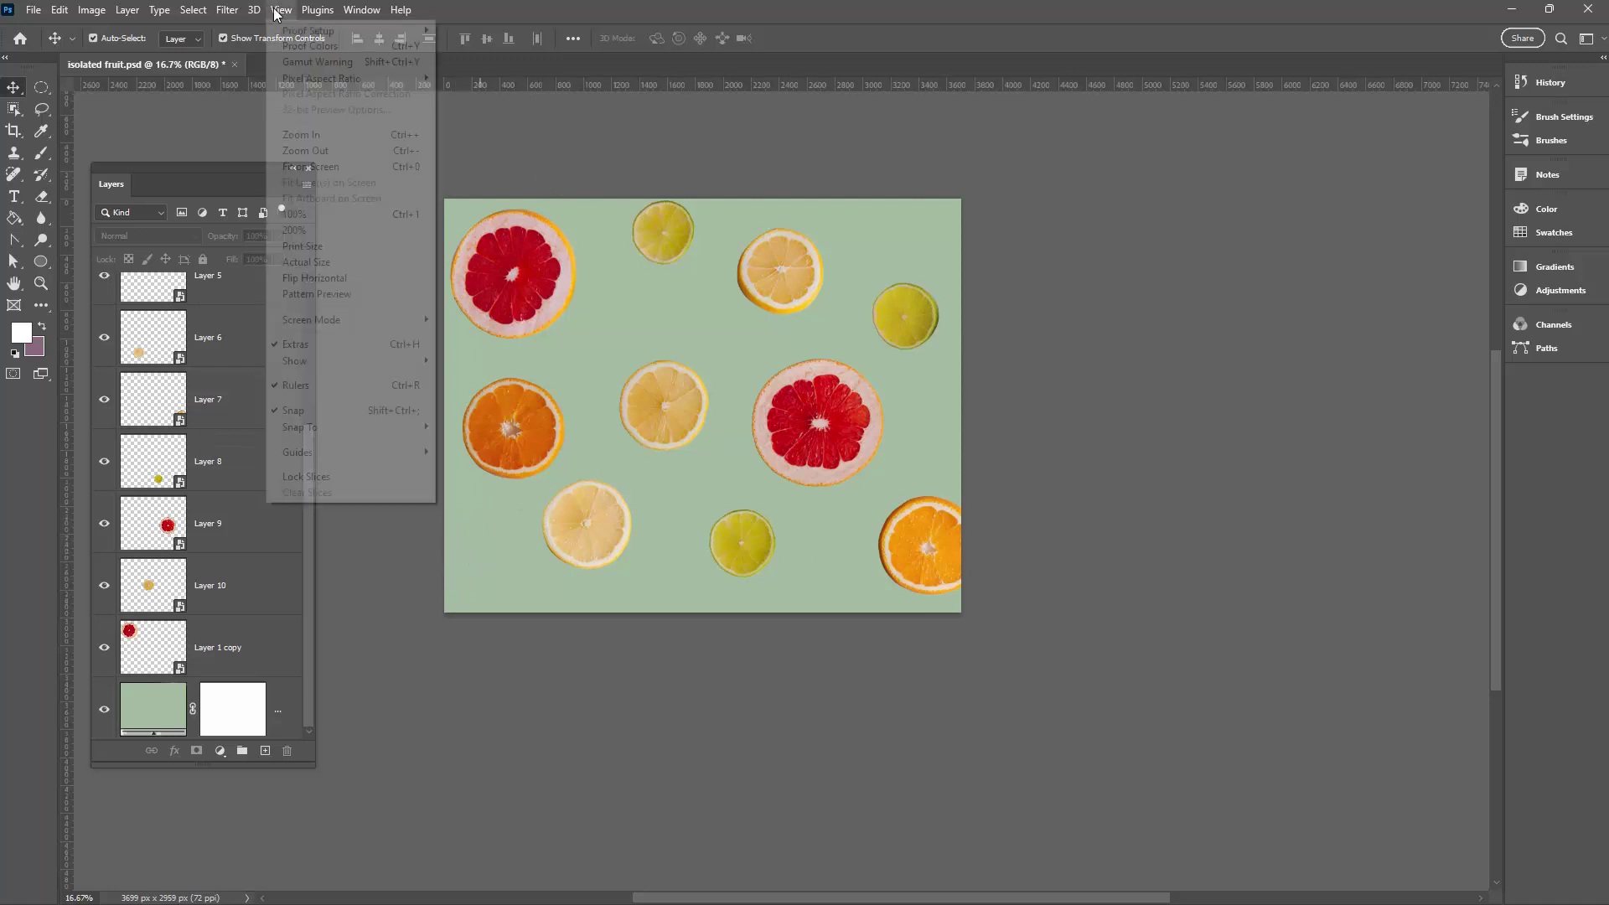
click(345, 295)
click(742, 353)
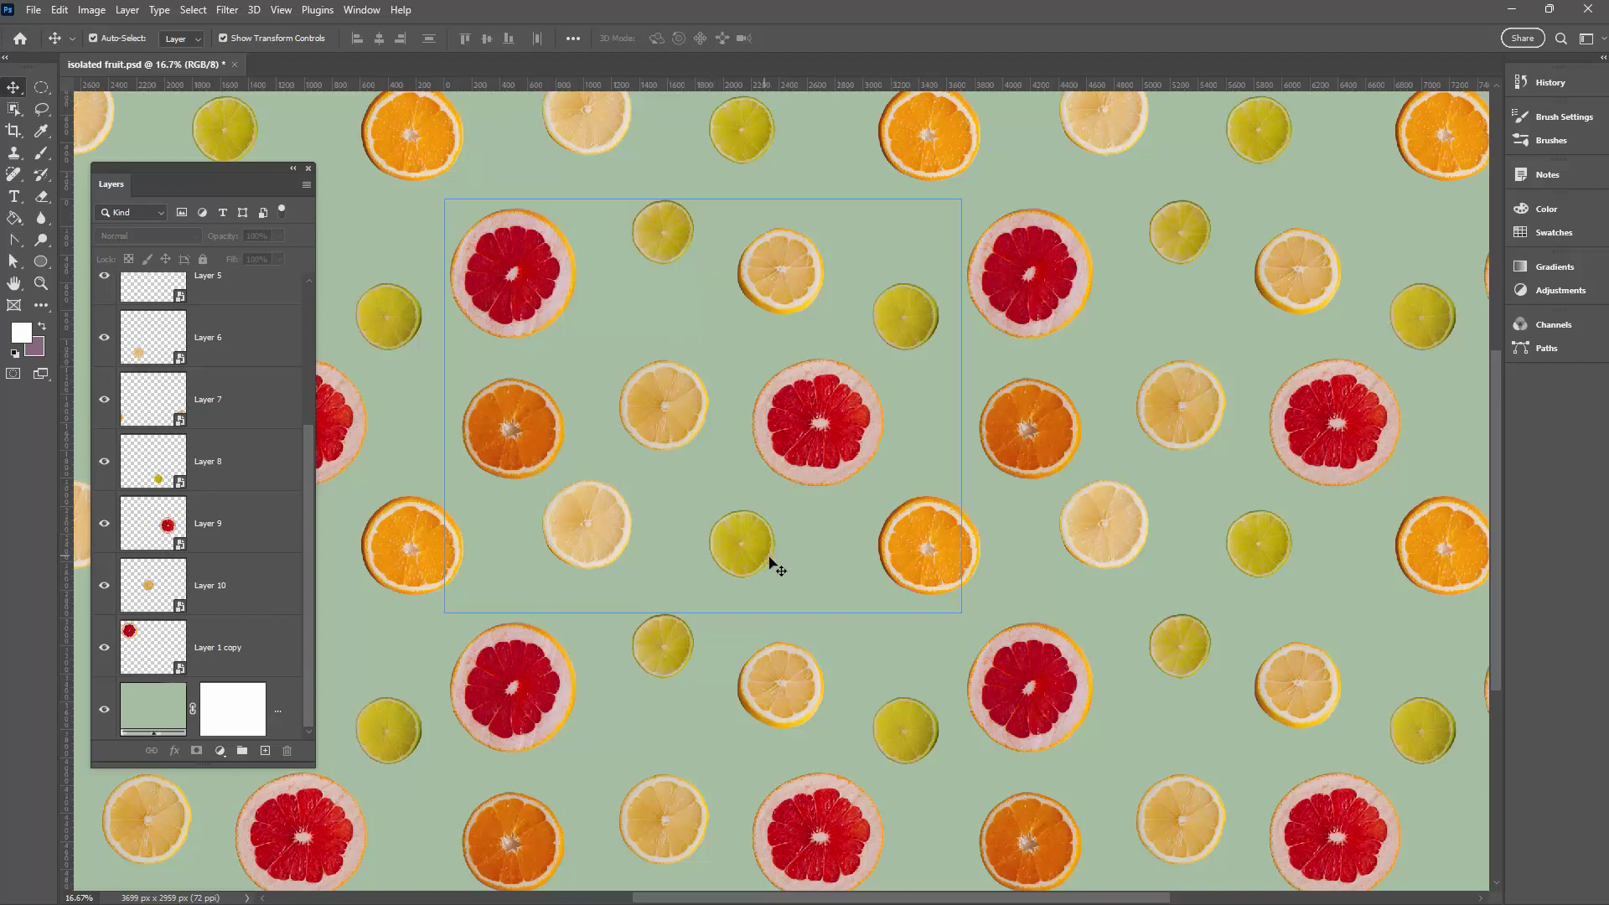
- Toggle the visibility of the lemon slice on Layer 10 off and on, and turn off Pattern Preview
click(104, 586)
click(104, 586)
click(280, 10)
click(318, 289)
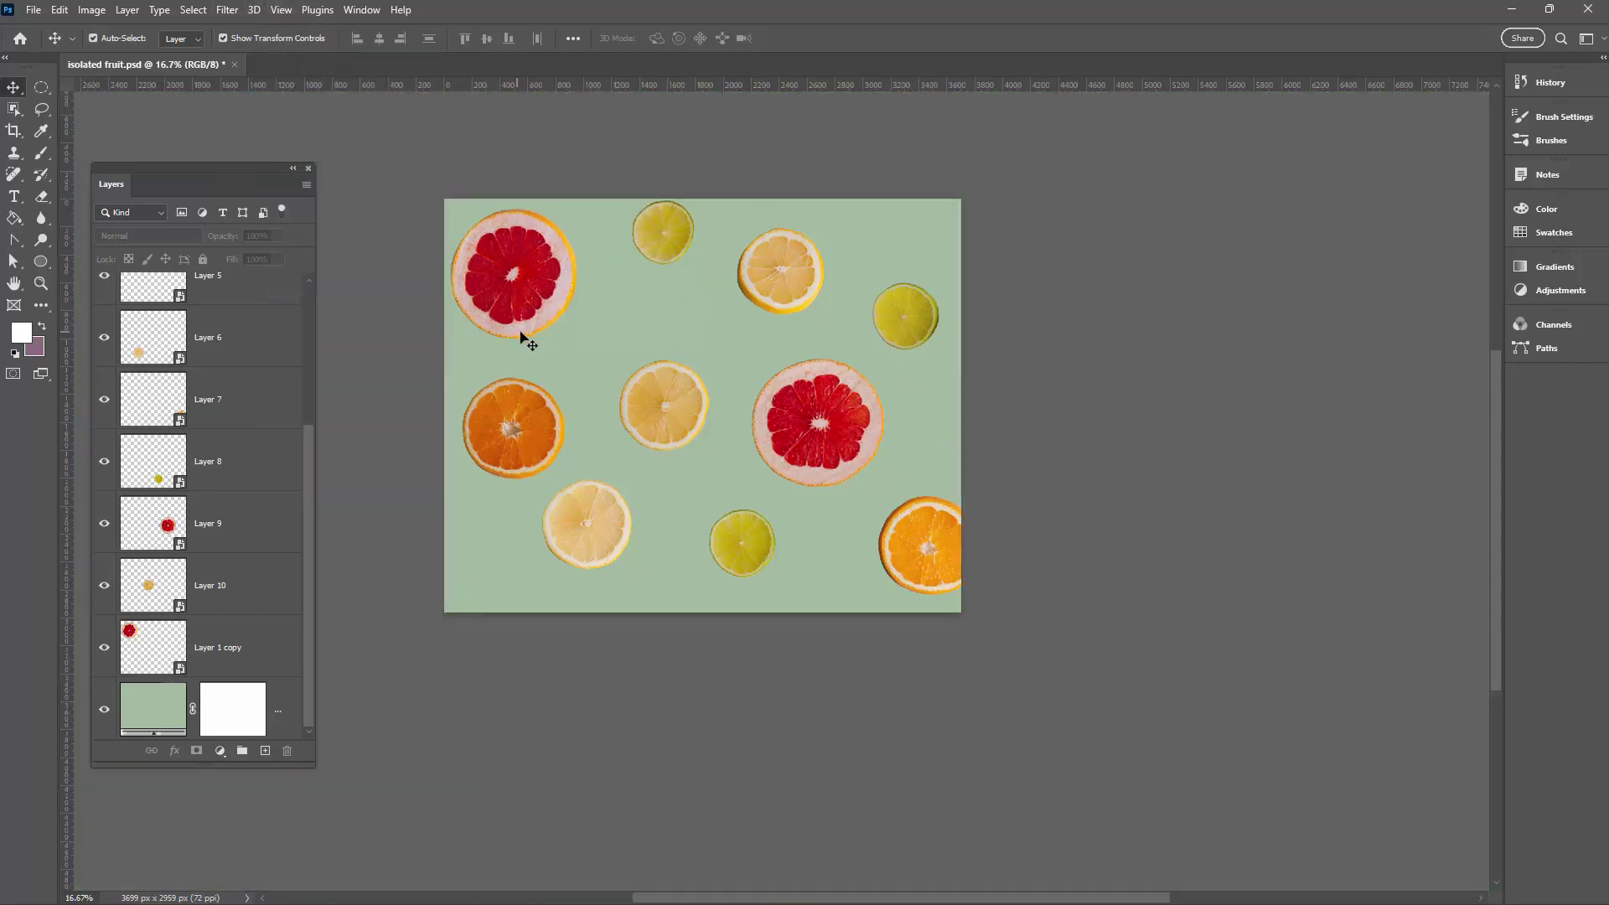
- Create a new blank 6000 x 6000 px document at 300 ppi with a white background
click(34, 10)
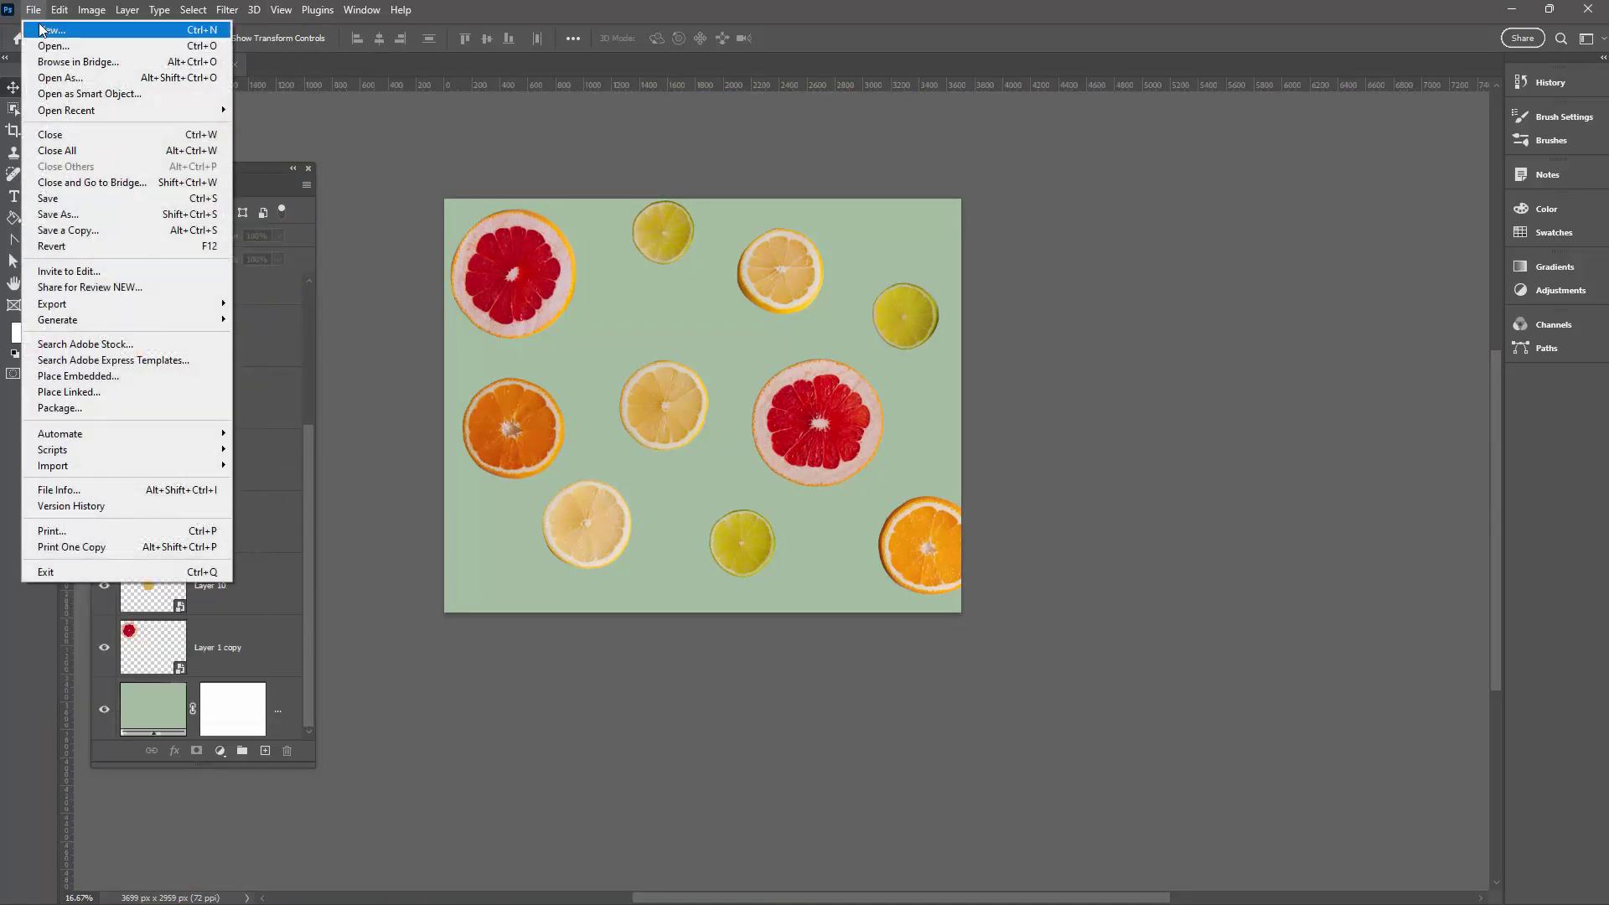
click(44, 30)
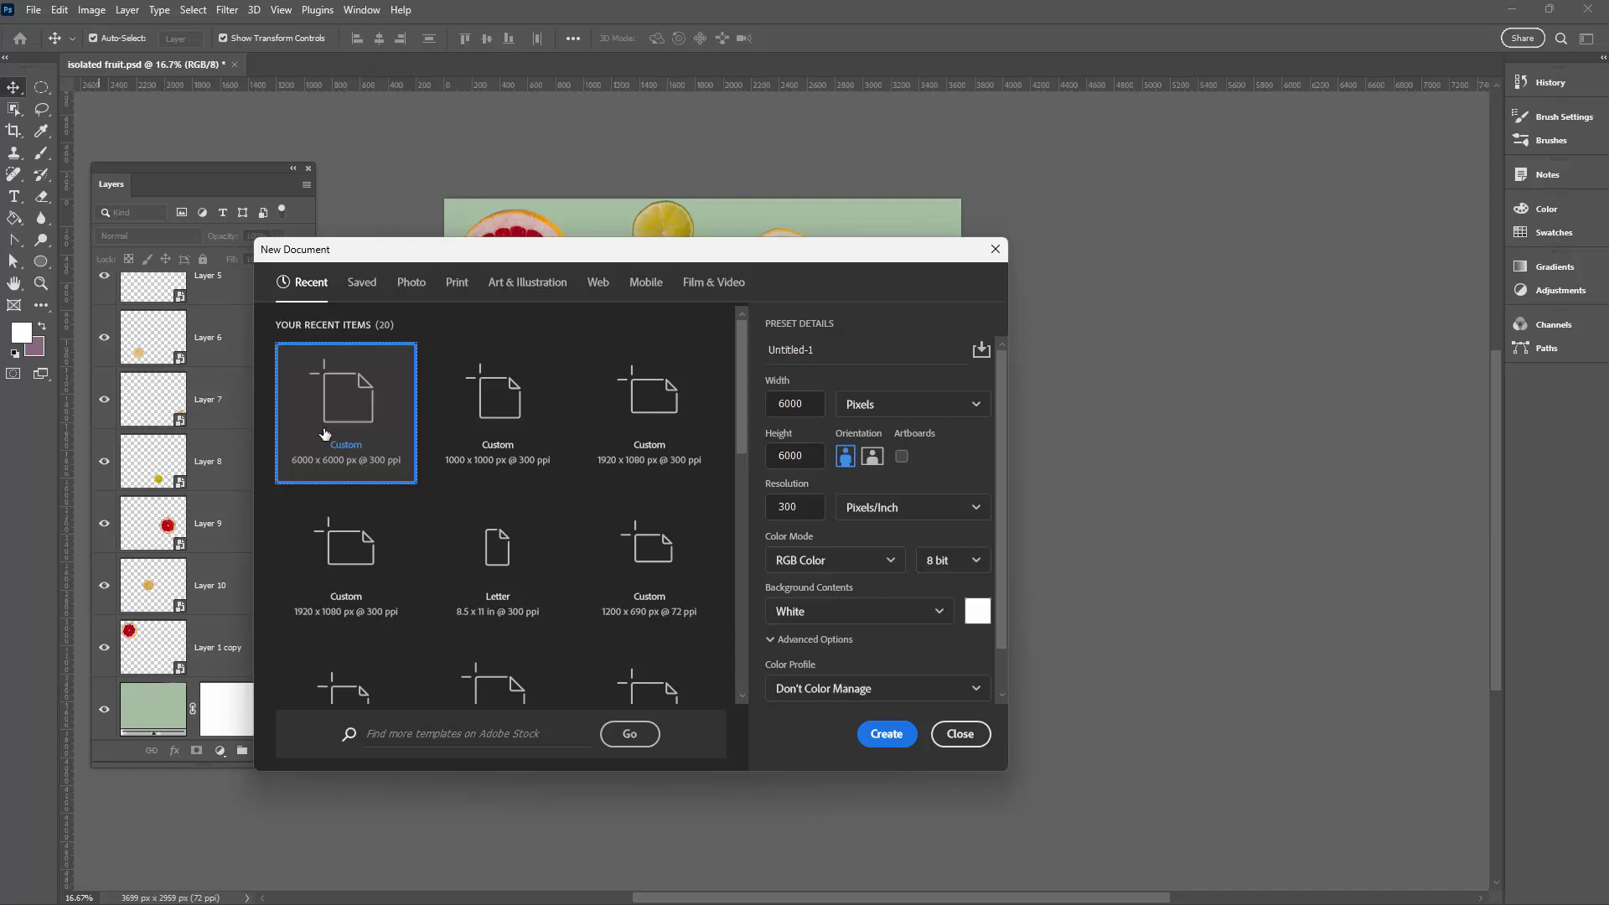
click(890, 741)
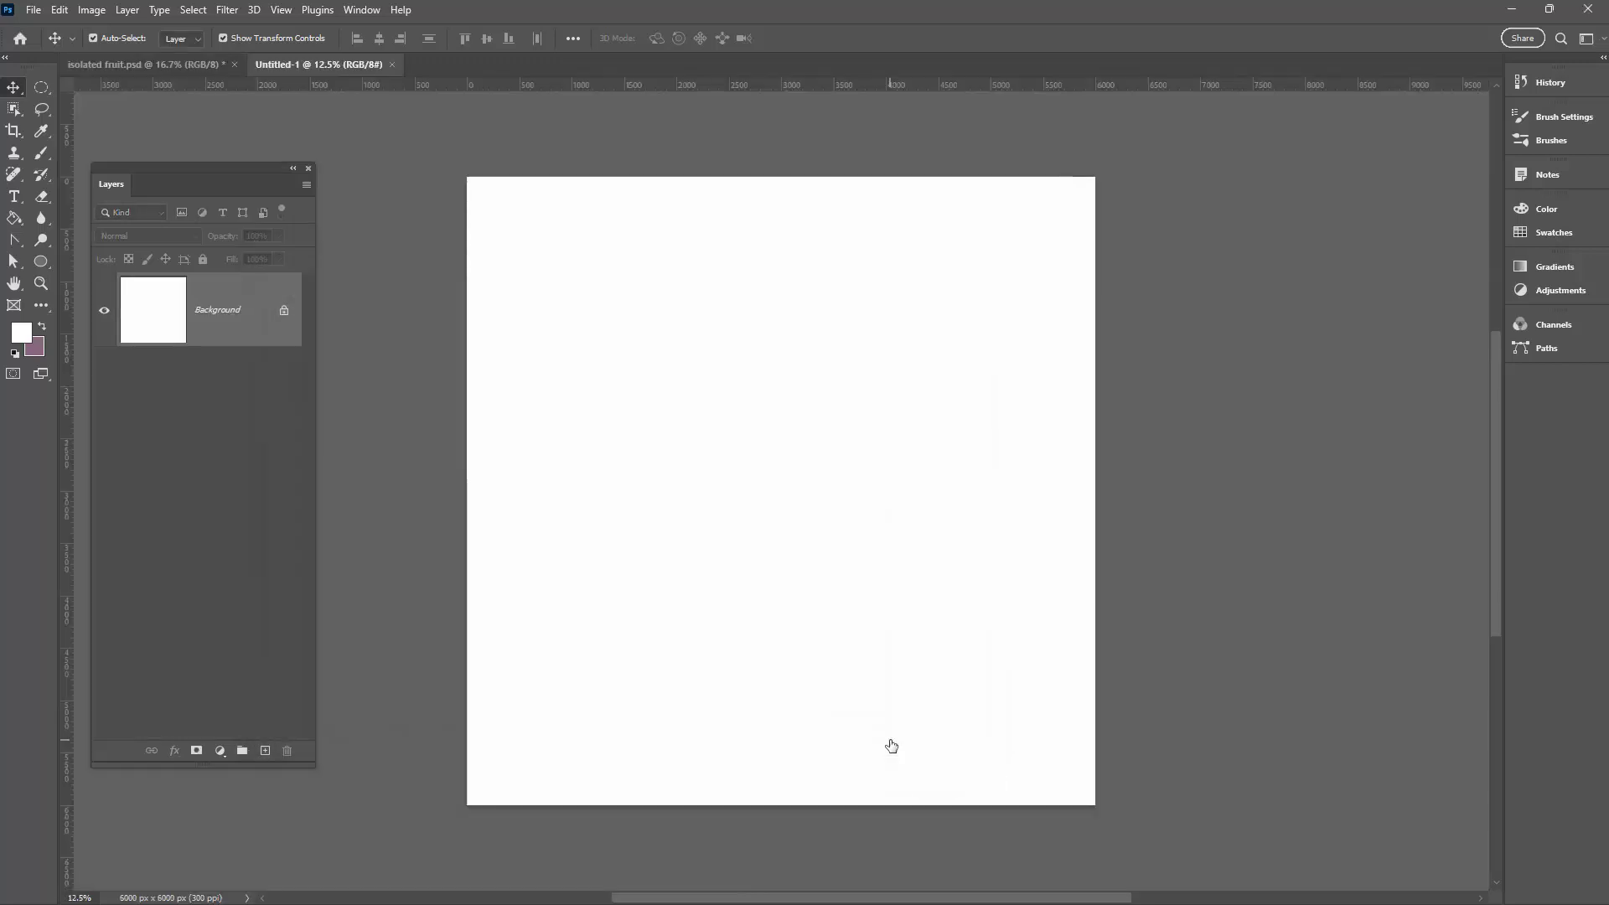
- Fill the new document with the green-backed citrus pattern from the pattern library and close the library
click(361, 10)
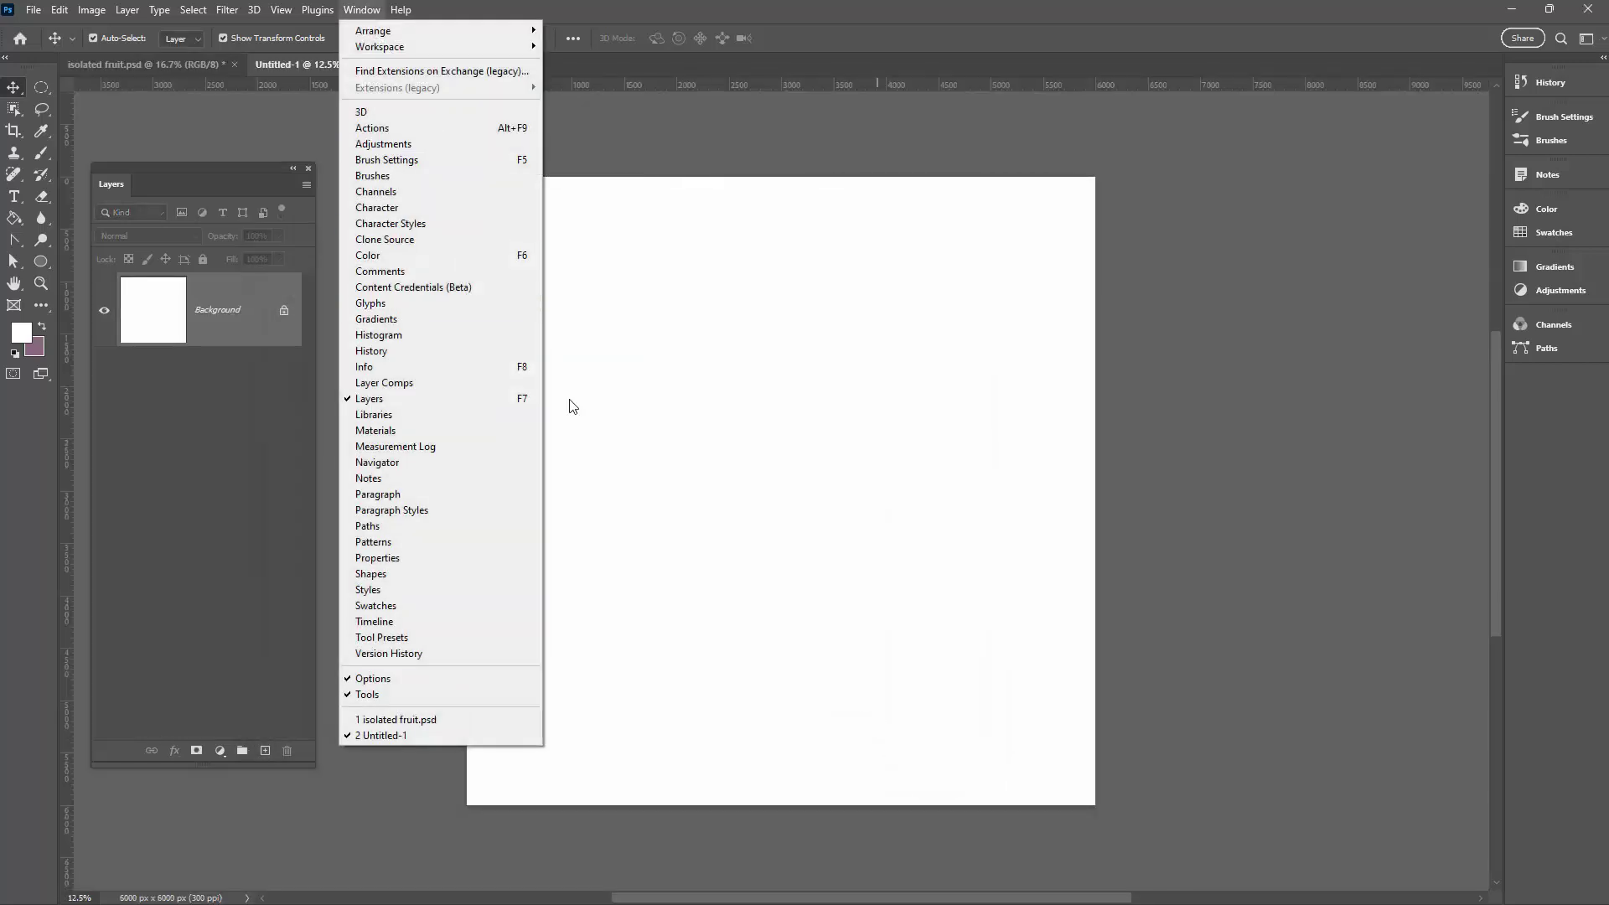
click(513, 550)
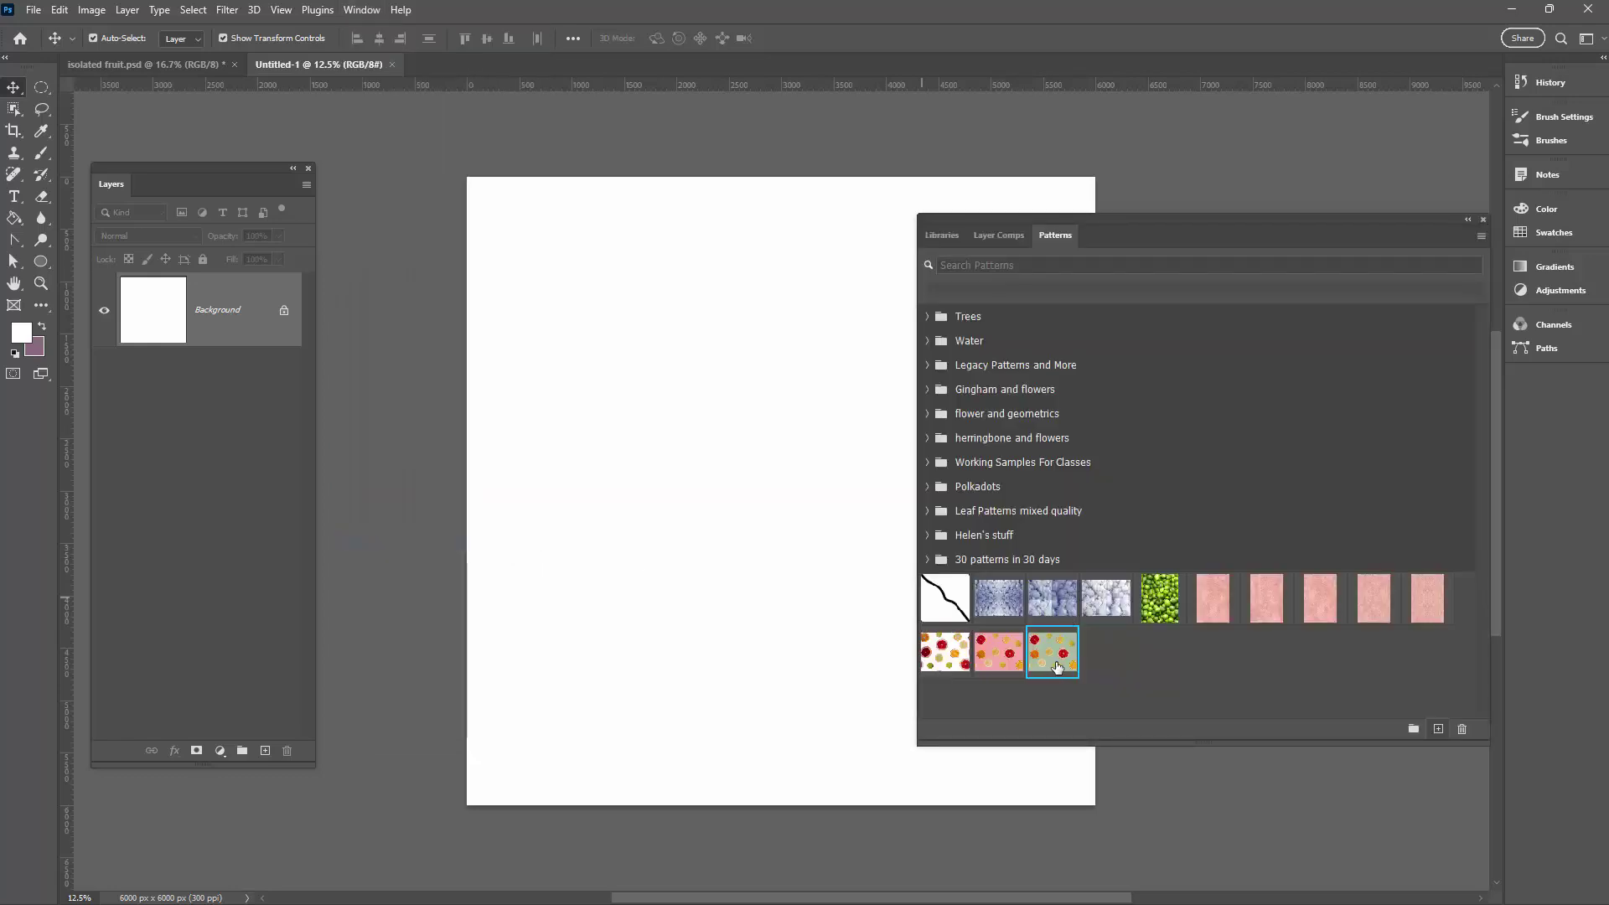
drag(1057, 667, 689, 522)
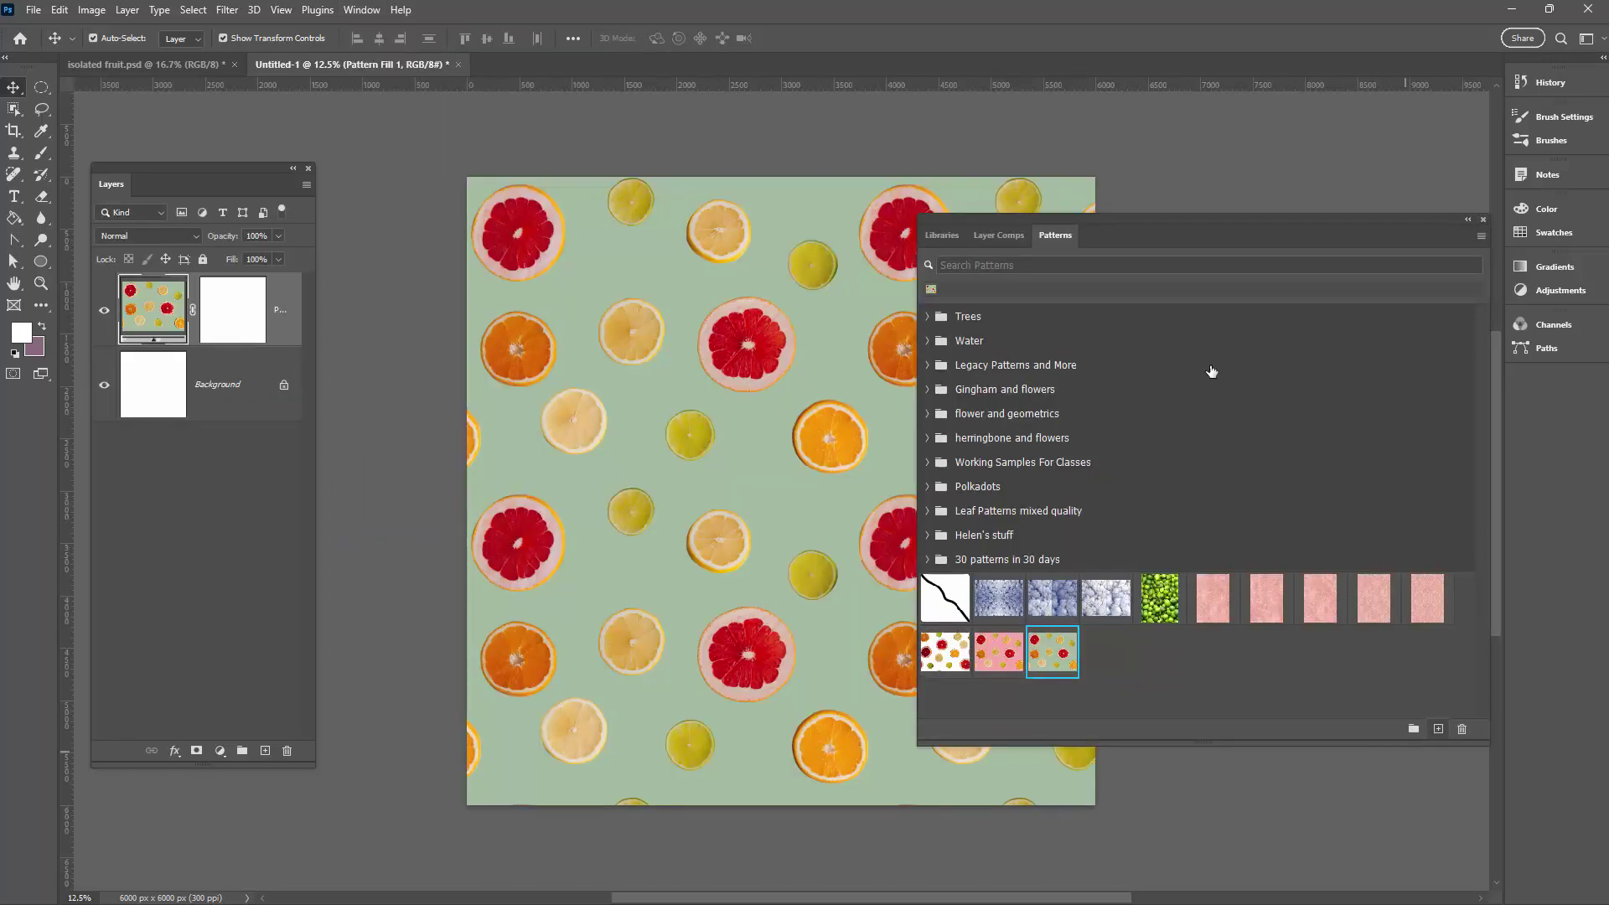
click(1482, 219)
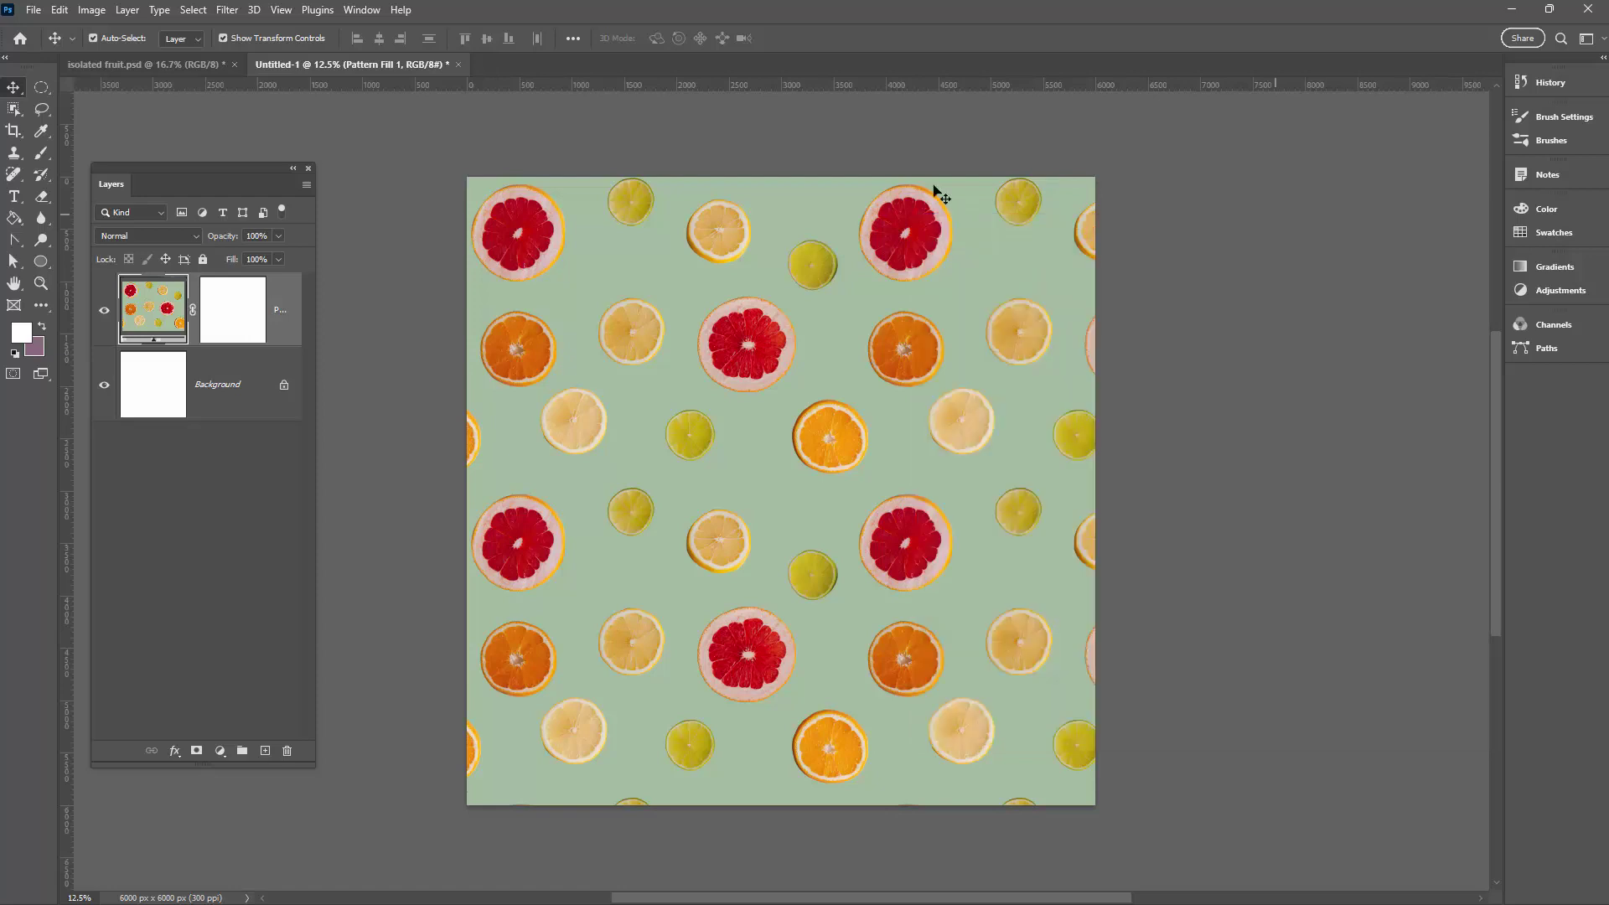
- Set the pattern fill layer's scale to 50%
double_click(146, 326)
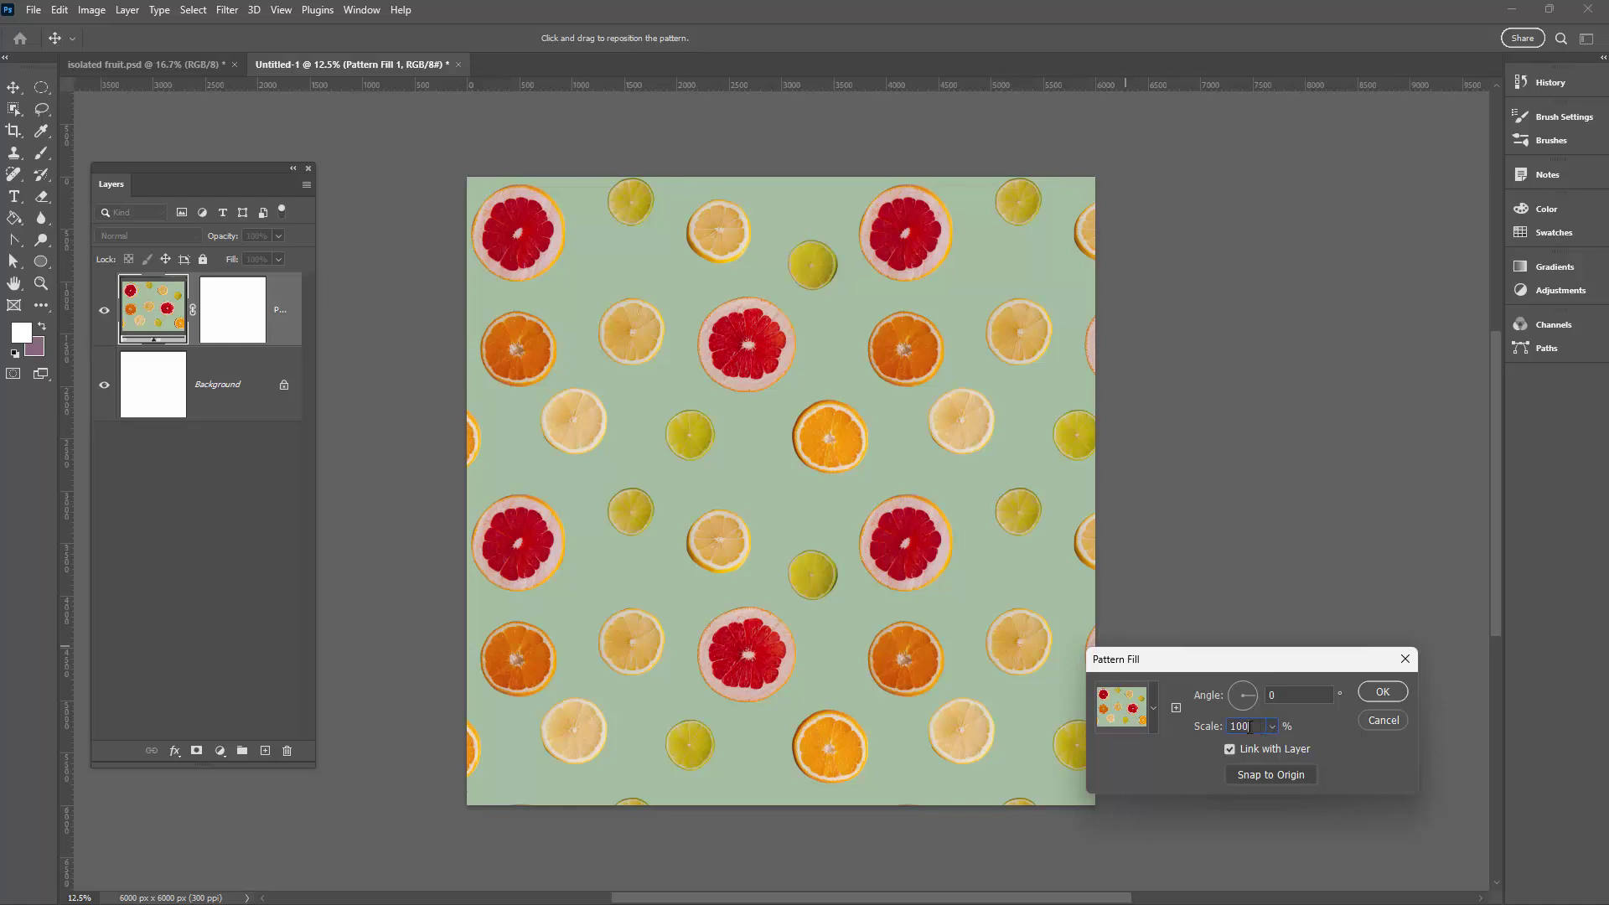
text(50)
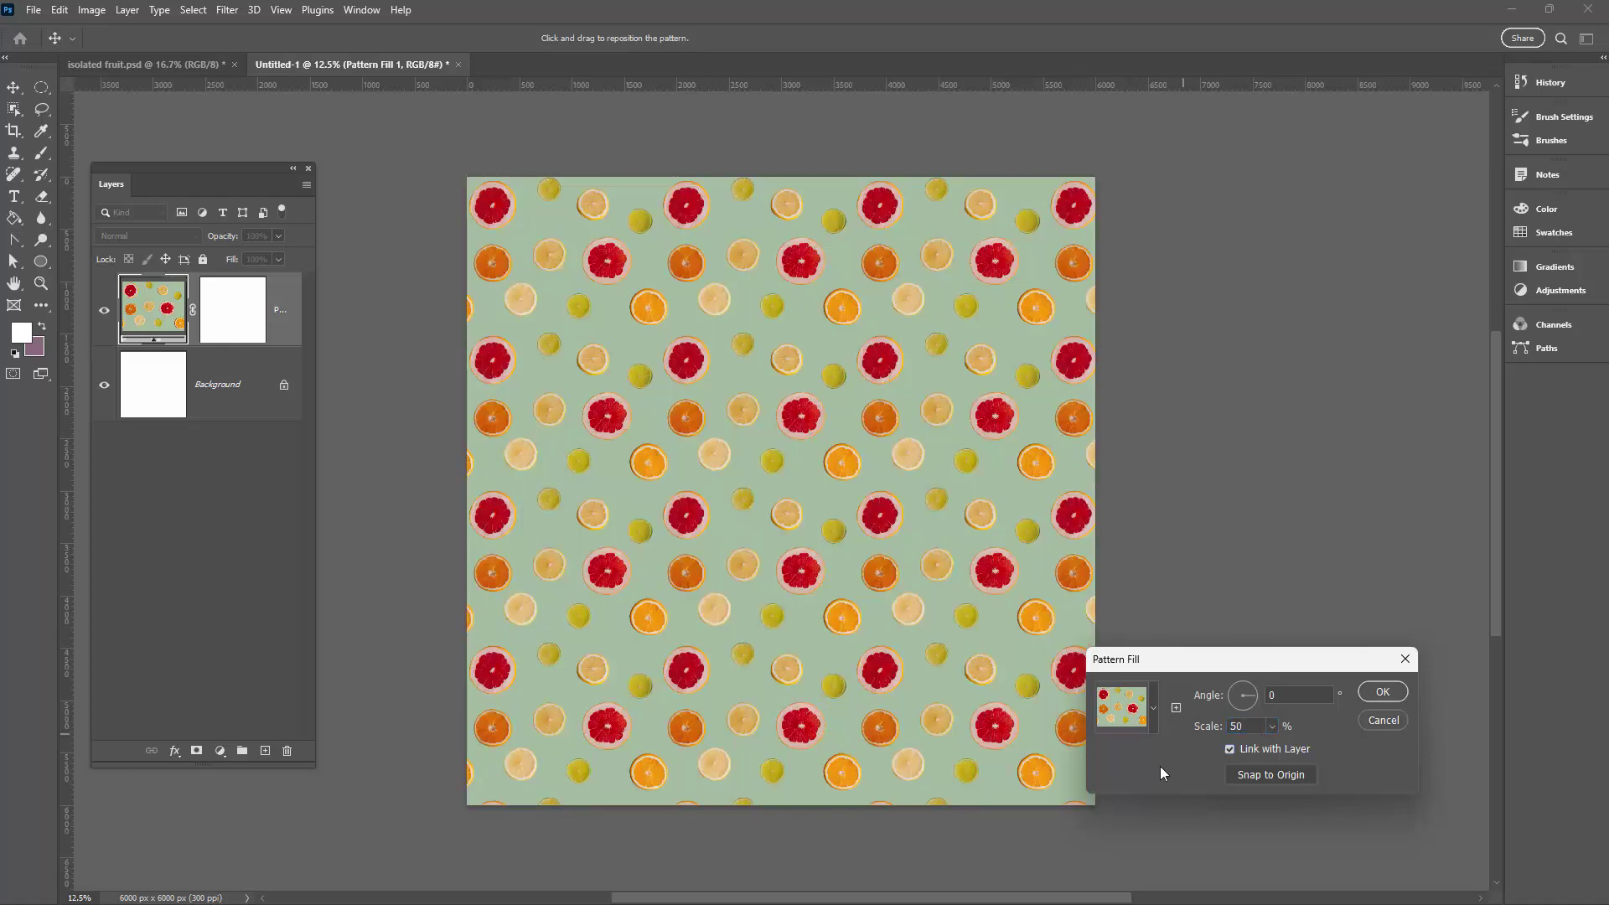
click(1381, 693)
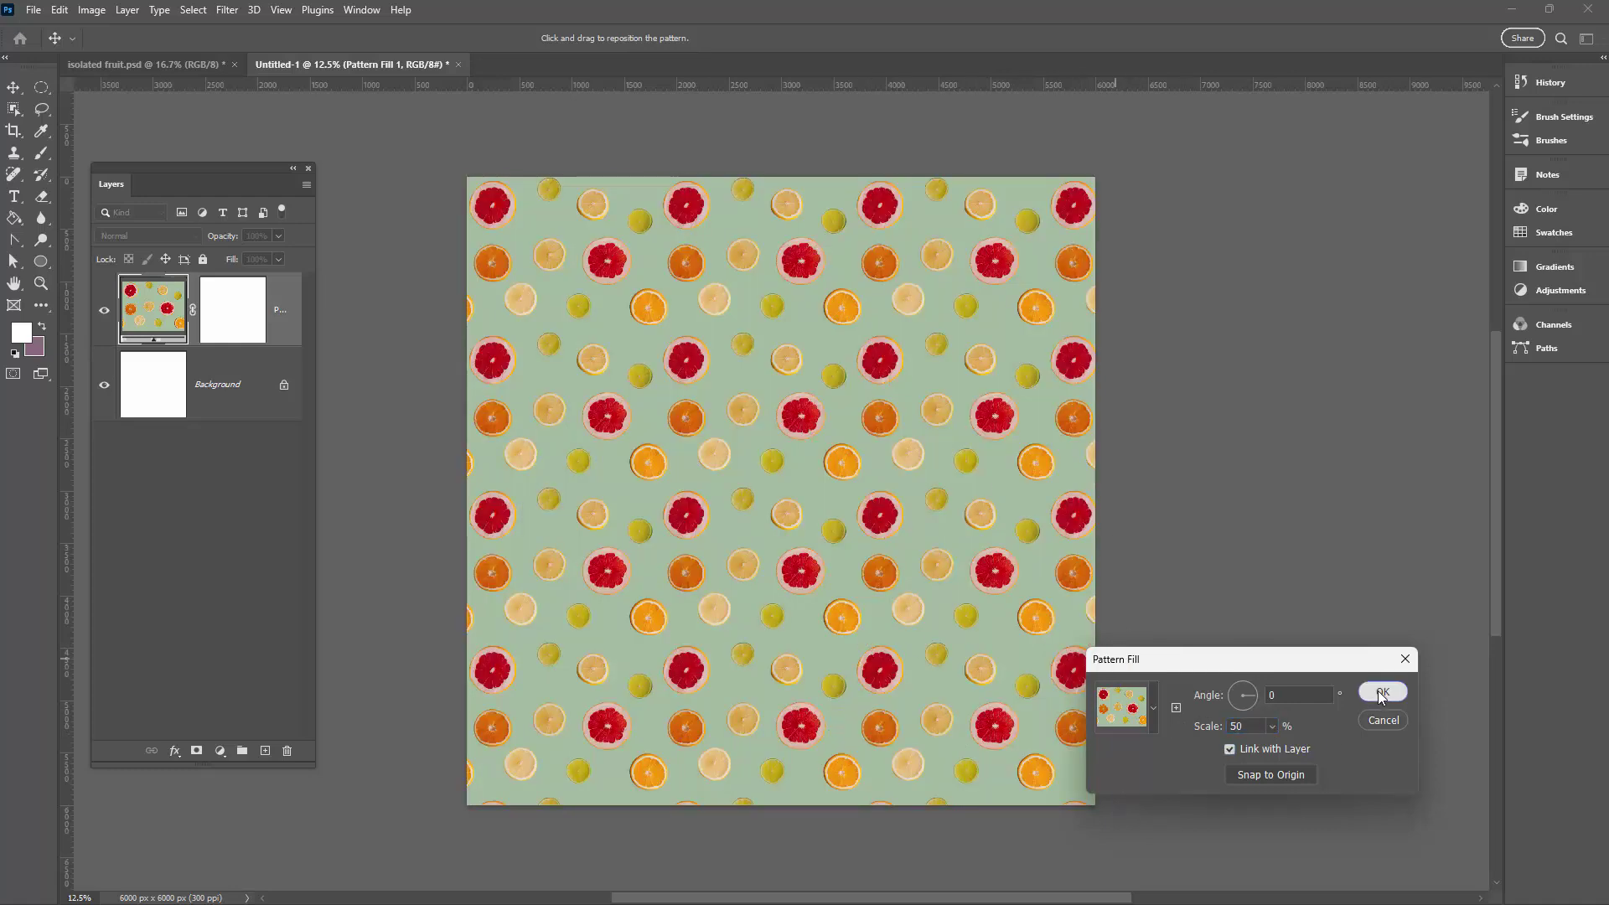
- Switch the pattern fill layer to the pink-backed citrus pattern
double_click(138, 303)
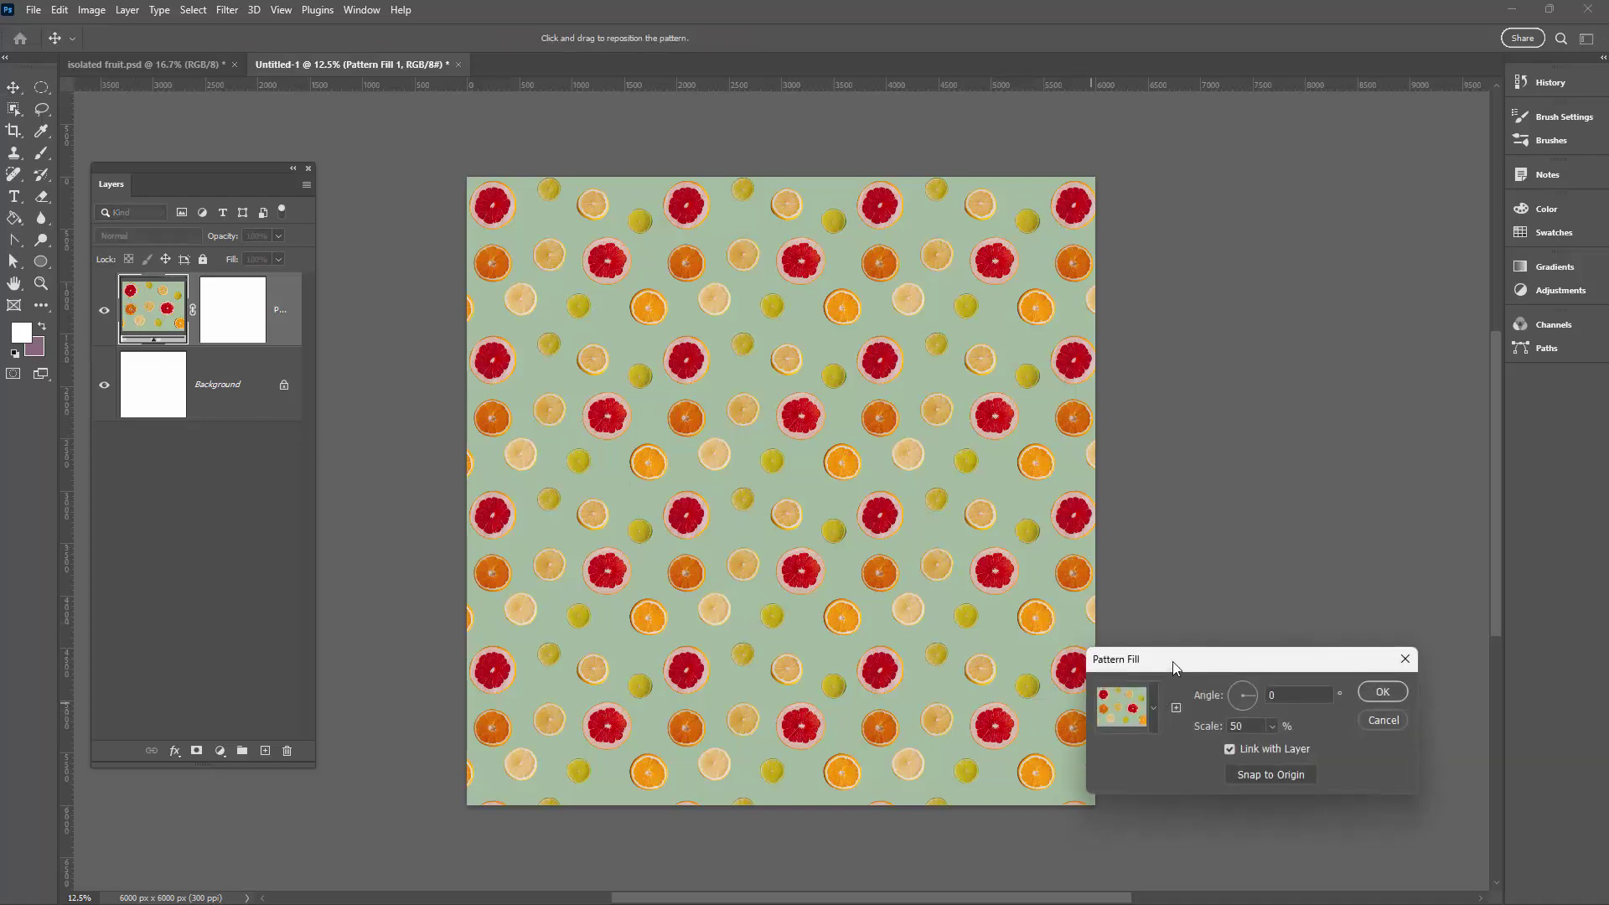
drag(1173, 668, 1119, 489)
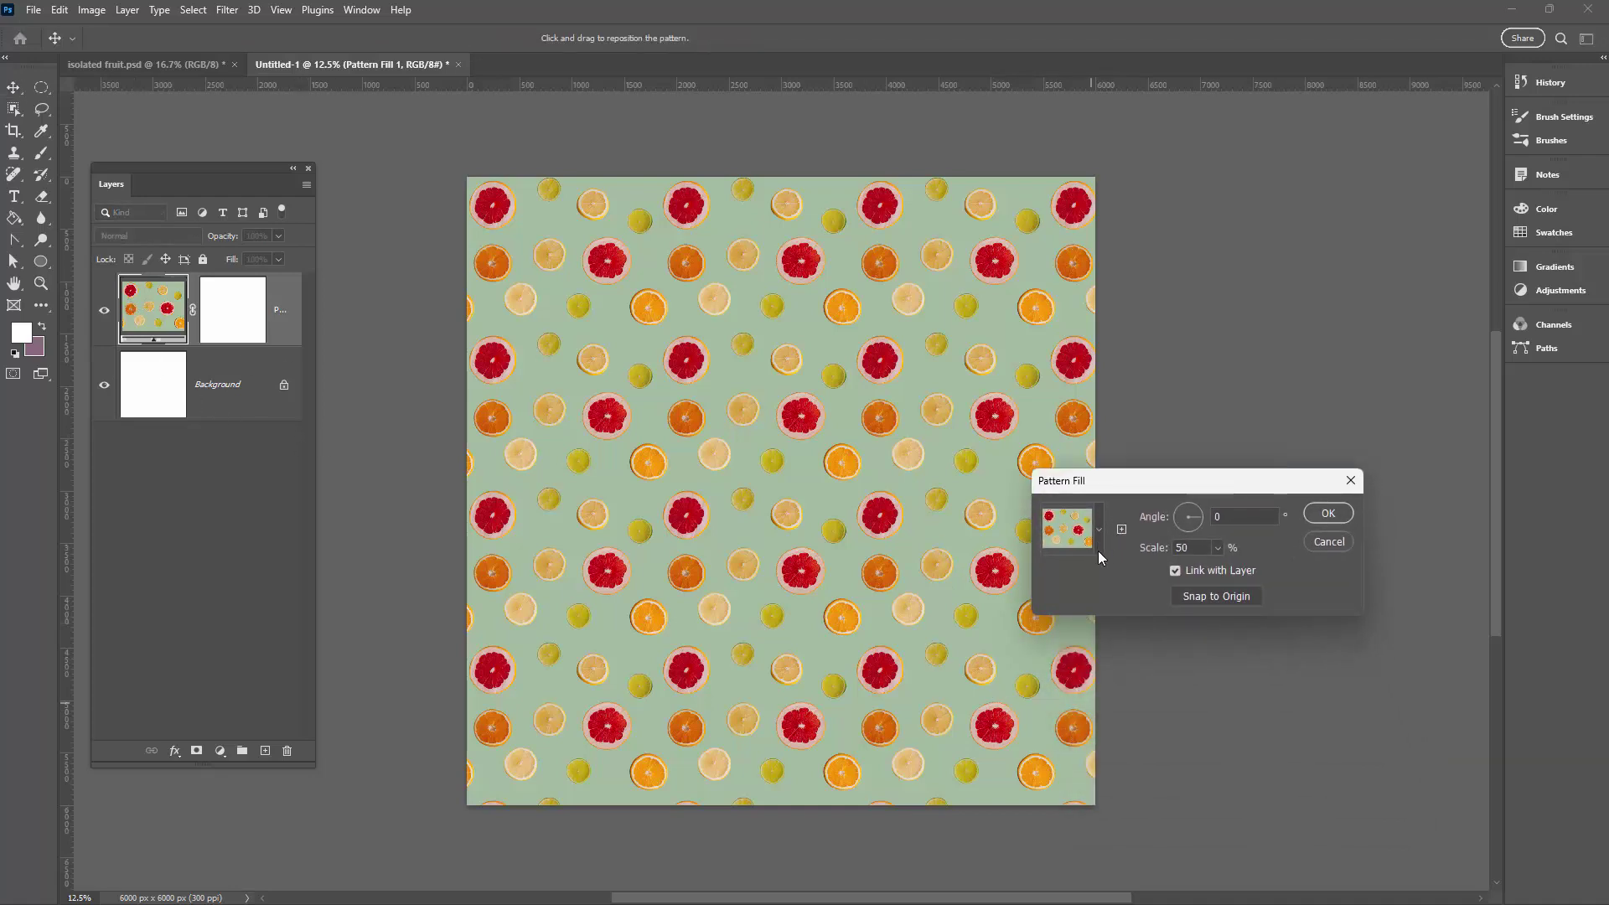
click(1099, 530)
click(946, 863)
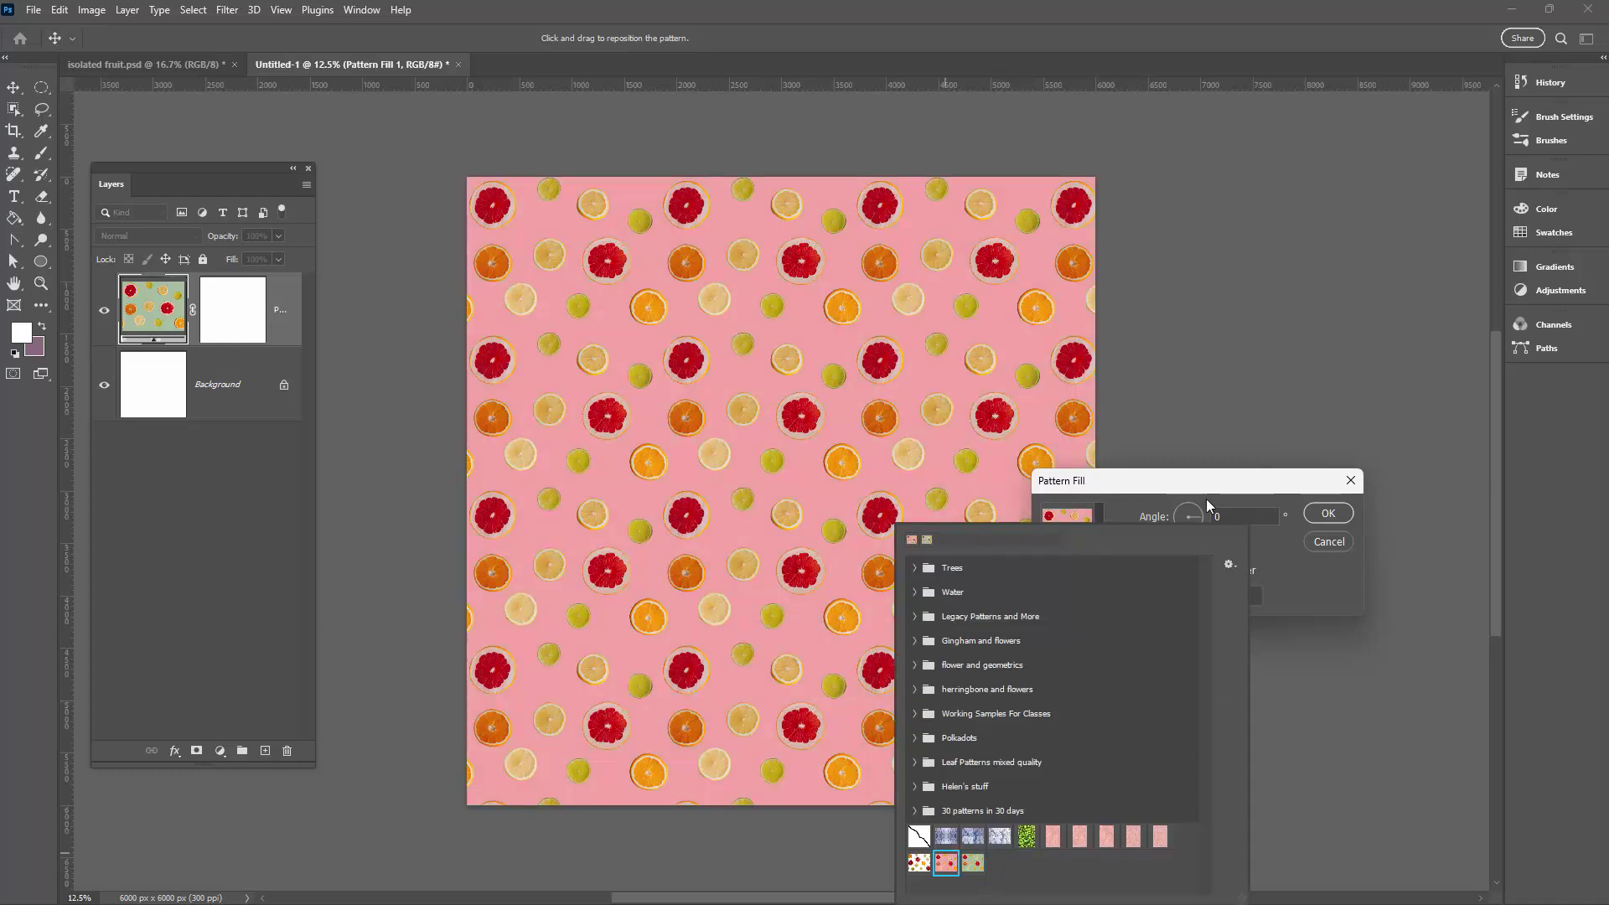
click(1328, 513)
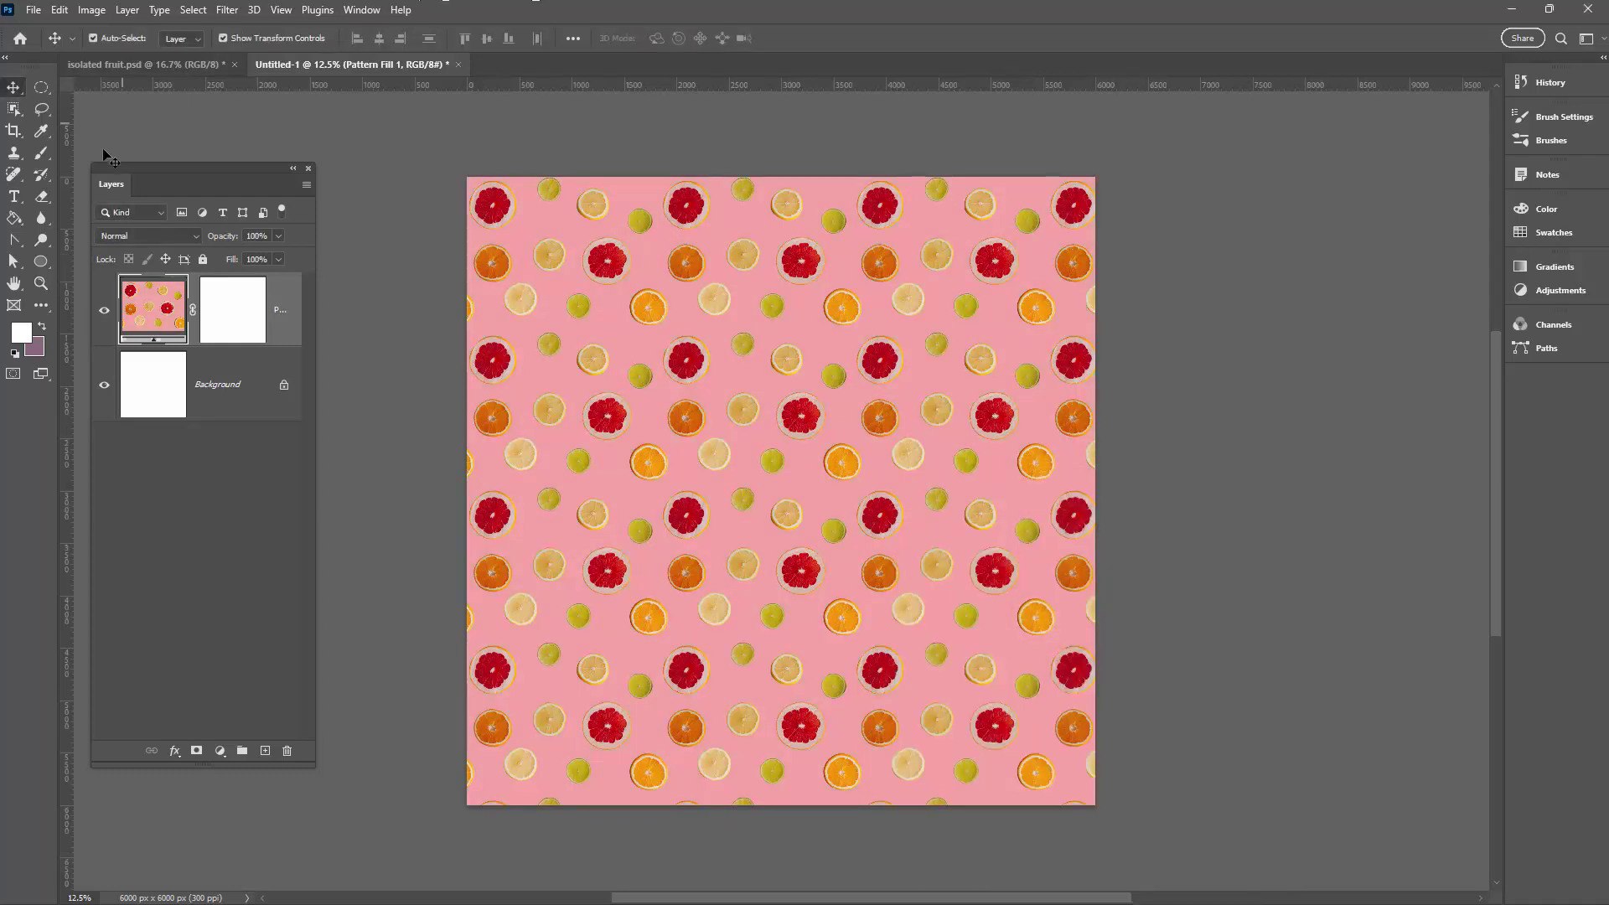
- Return to the isolated fruit.psd document and turn on Pattern Preview for its green-backed tile
click(108, 65)
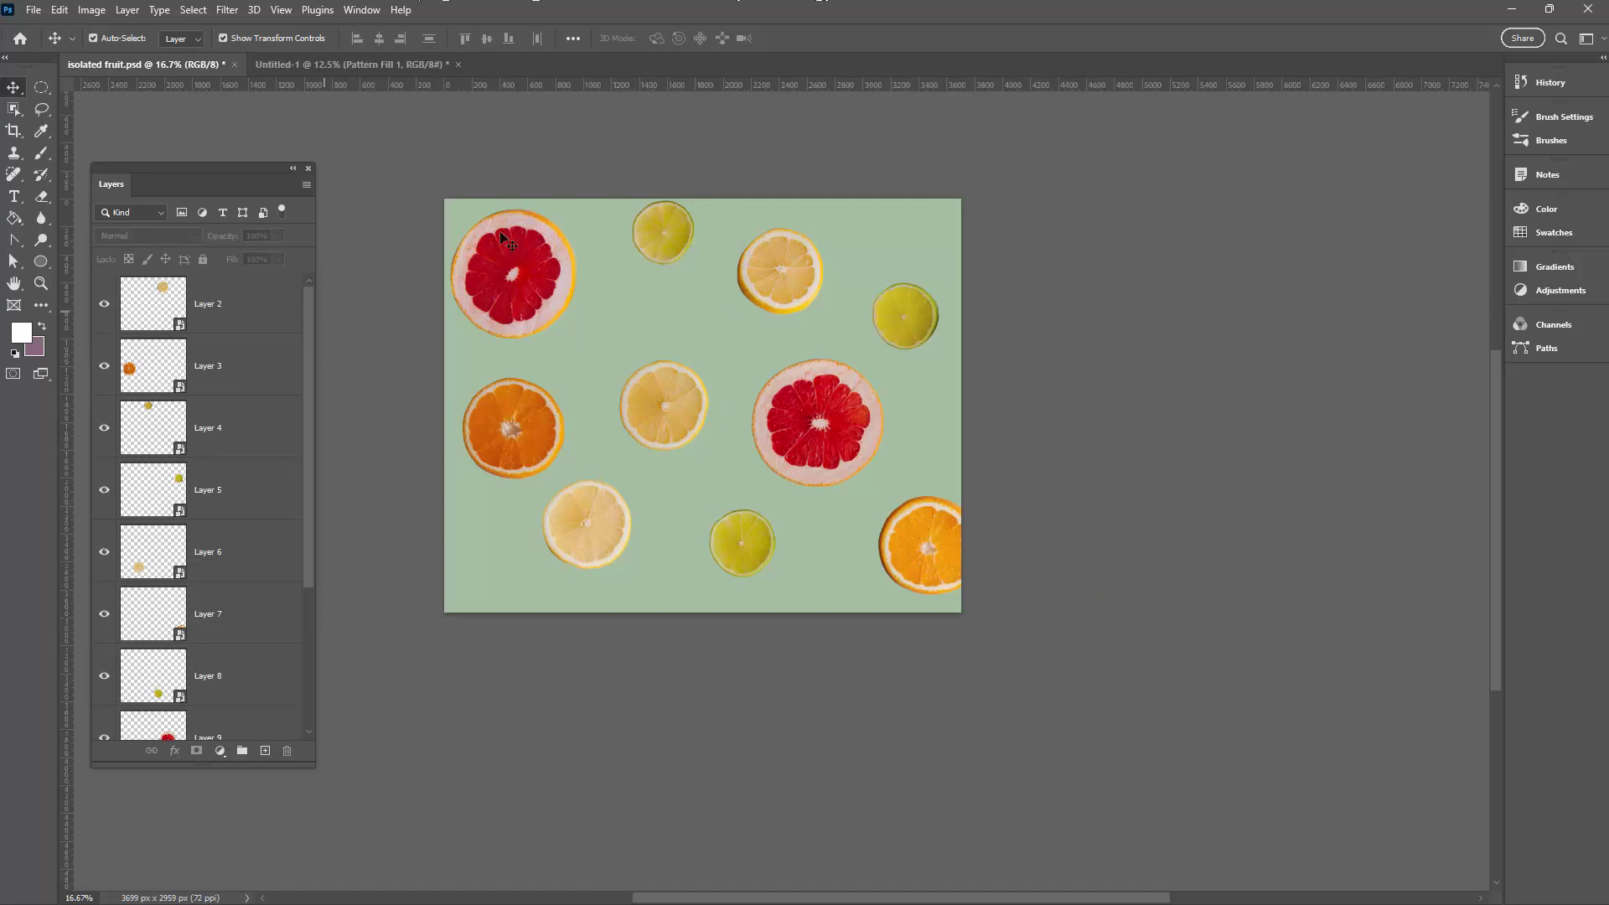
click(281, 10)
click(362, 293)
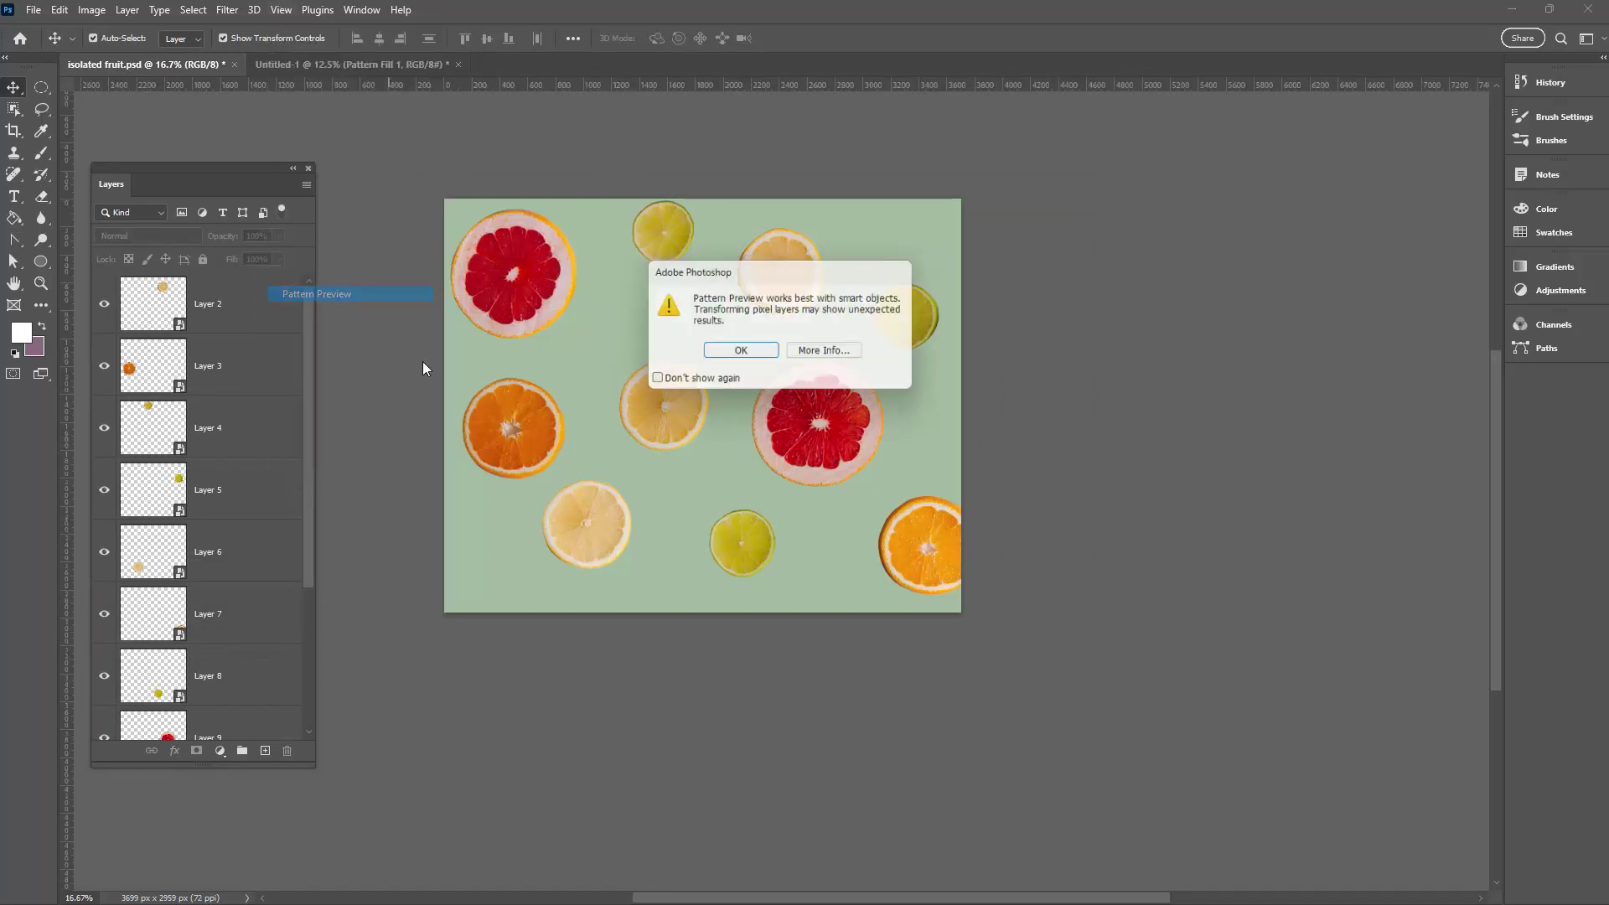
click(742, 353)
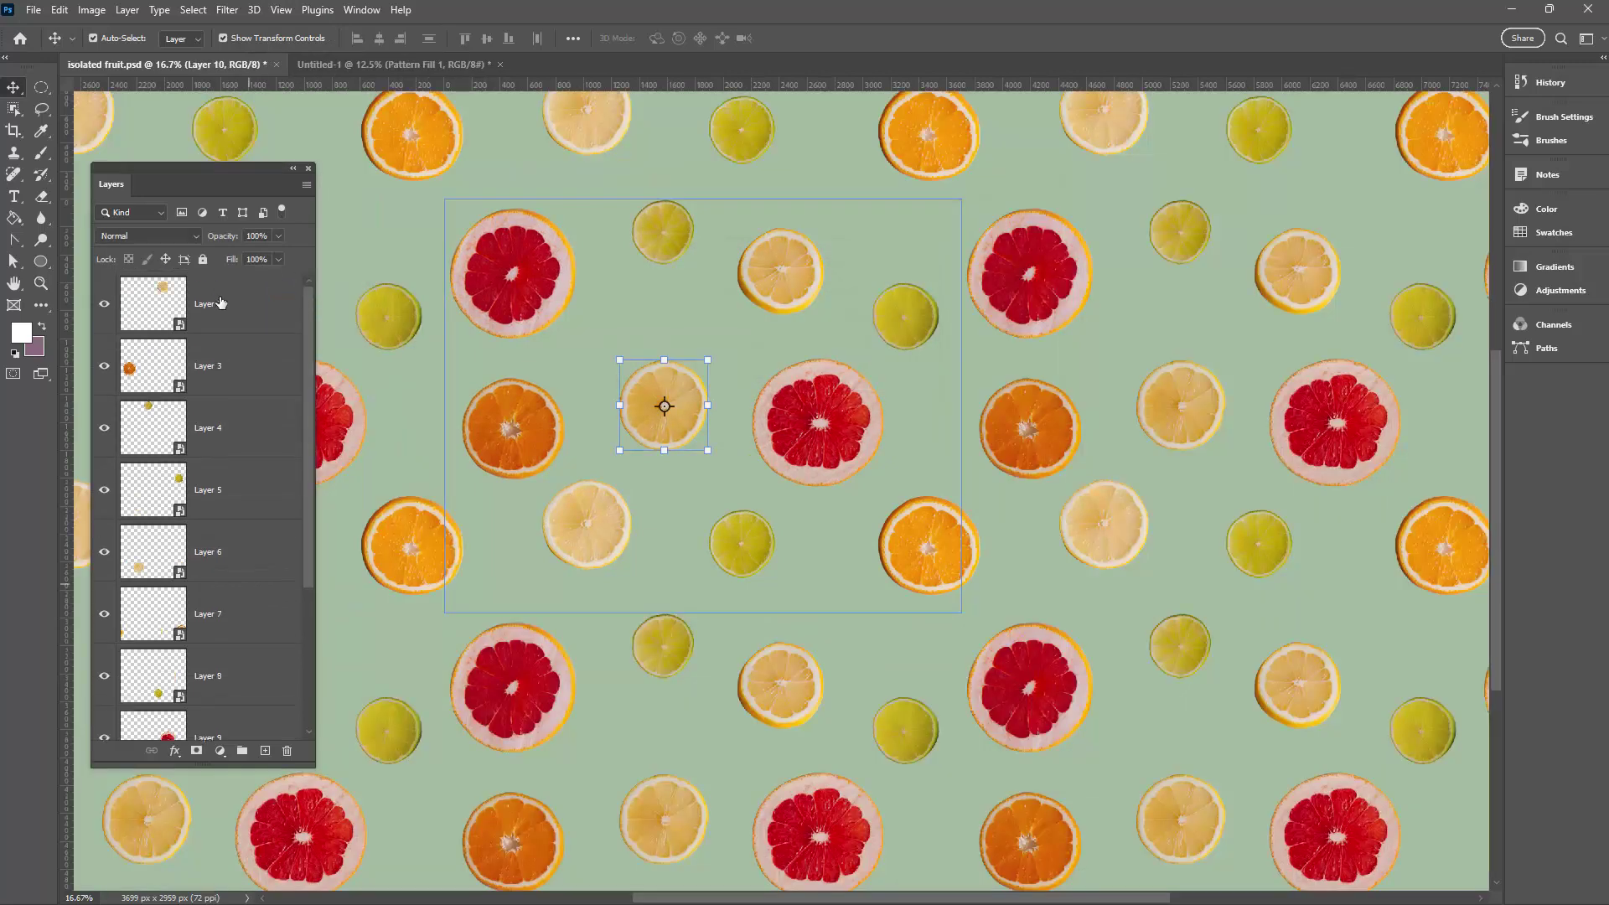
- Add an outside Stroke effect to the lemon slice on Layer 2 and set its size to 20 px
click(229, 307)
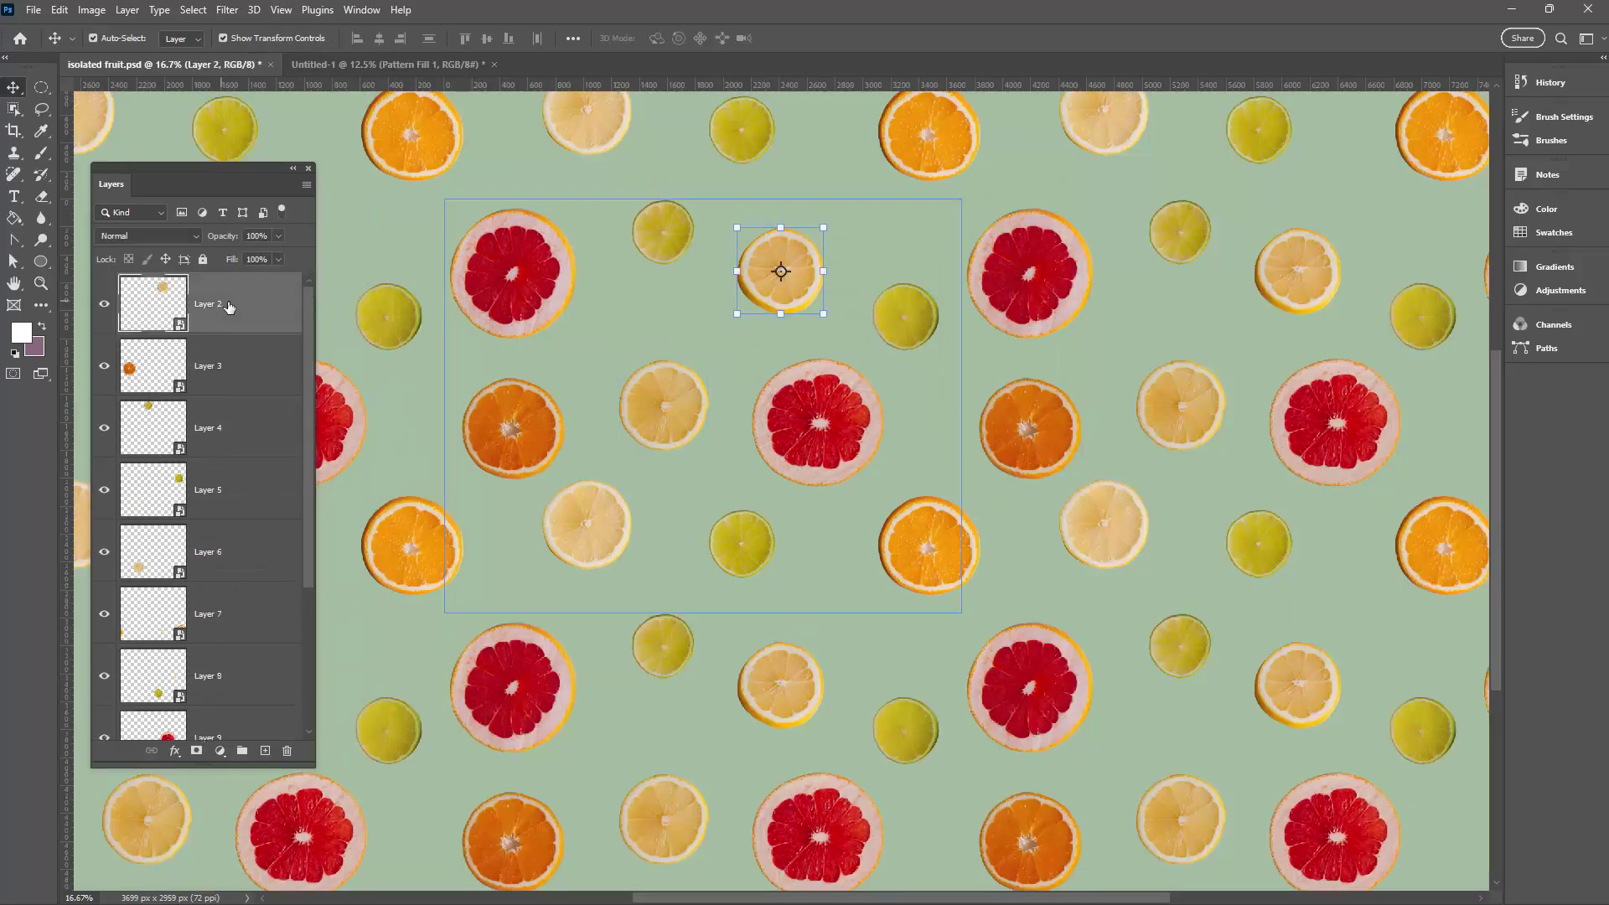
click(175, 751)
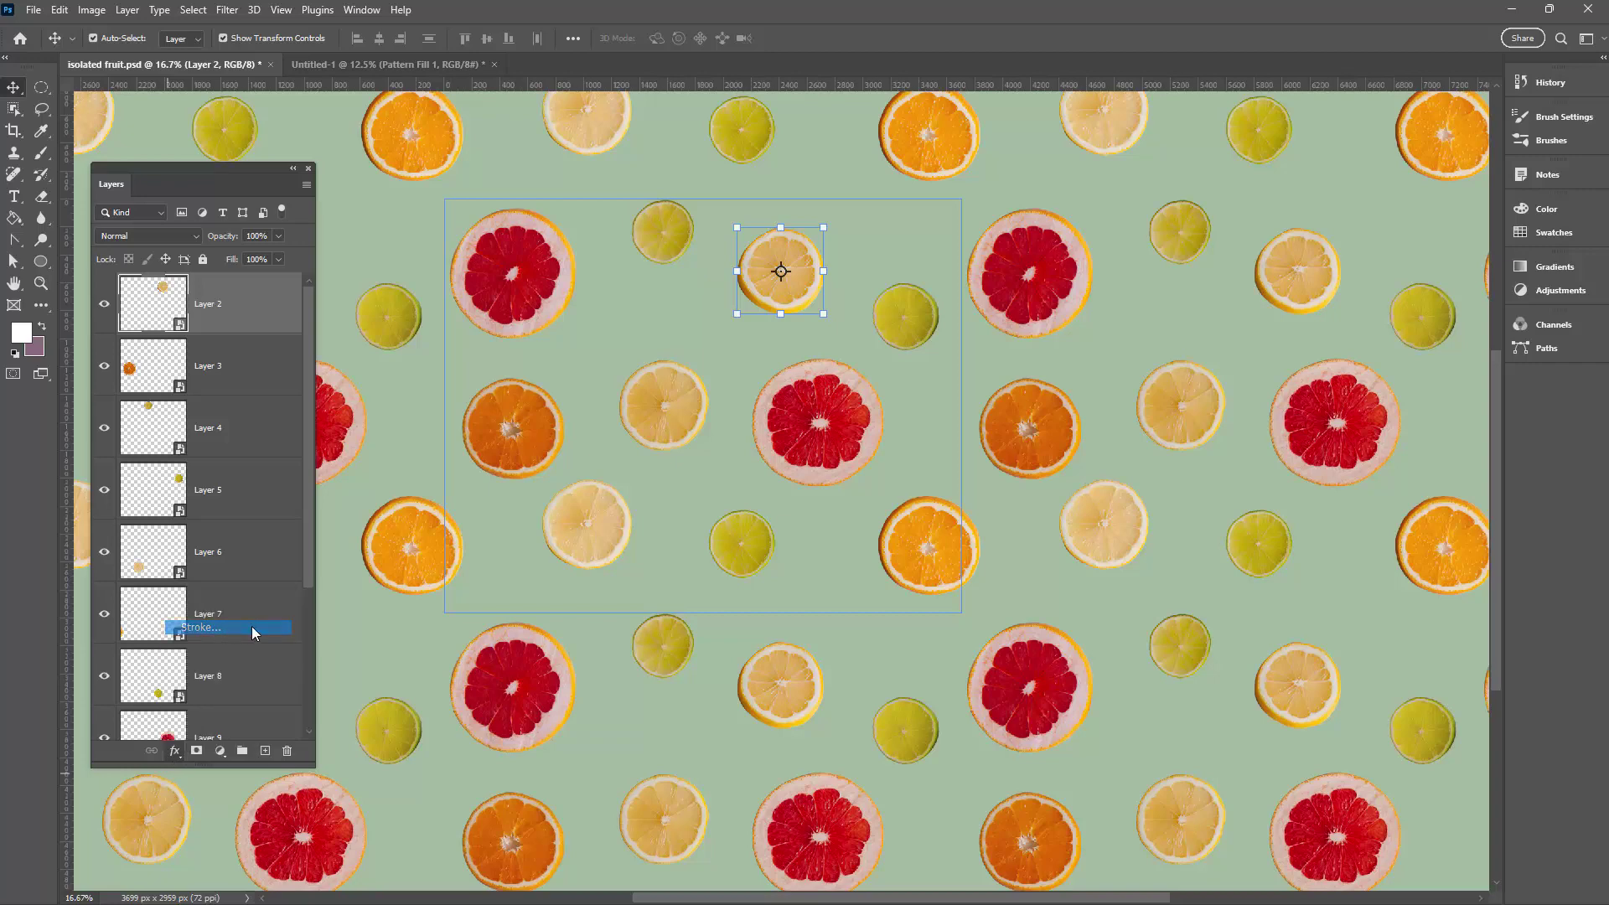
click(201, 628)
drag(554, 270, 1103, 338)
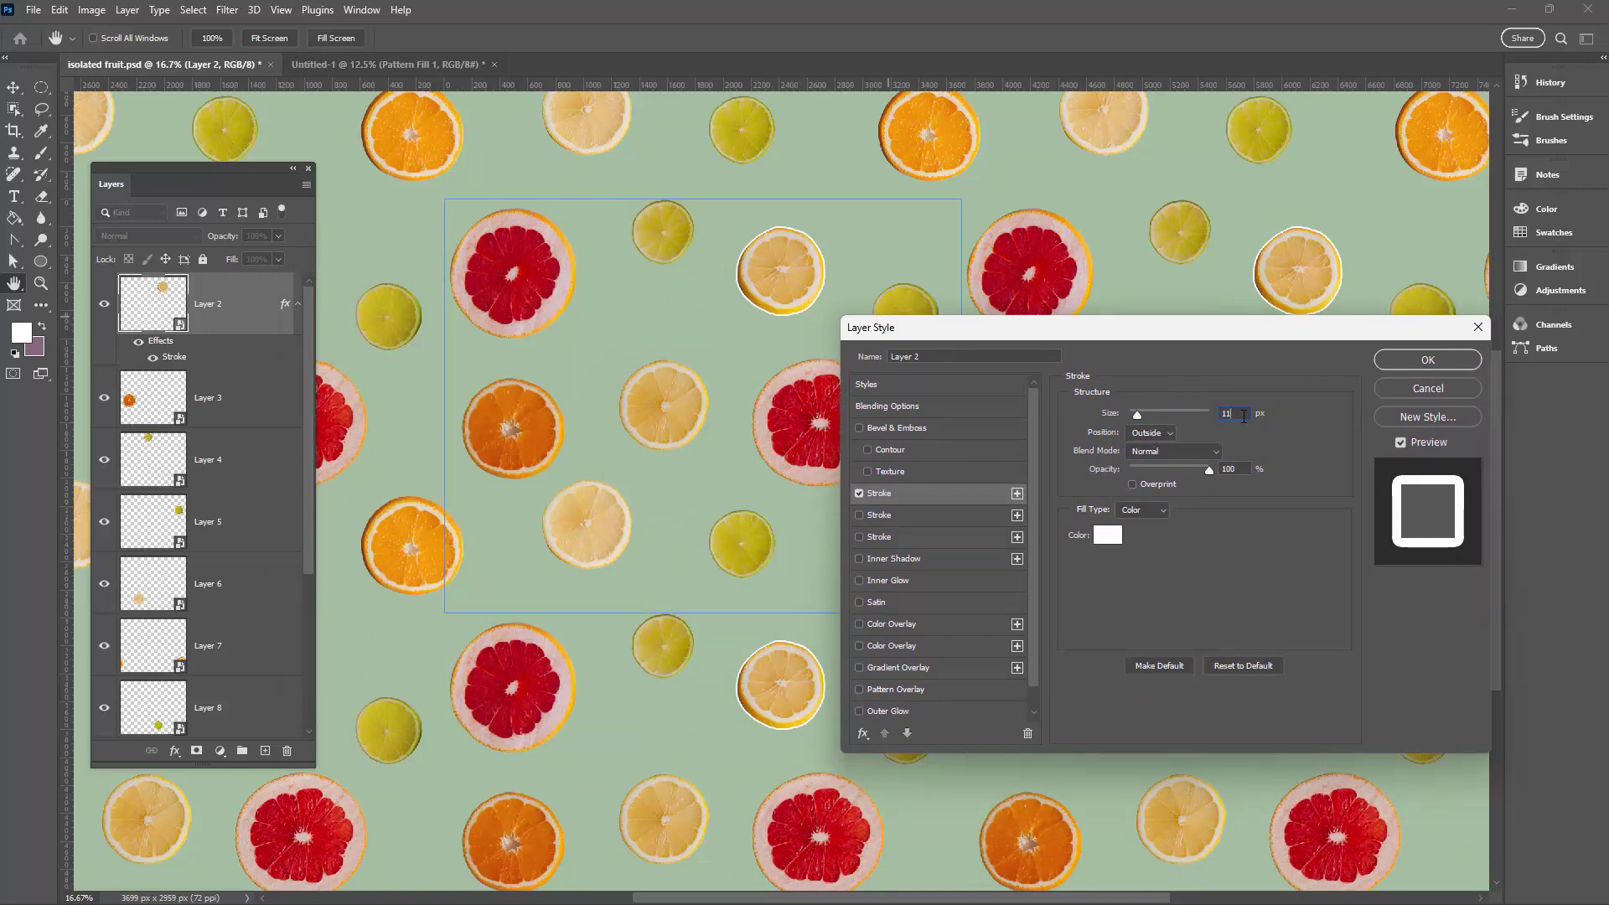
key(Up)
key(Up)
key(Up)
key(Up)
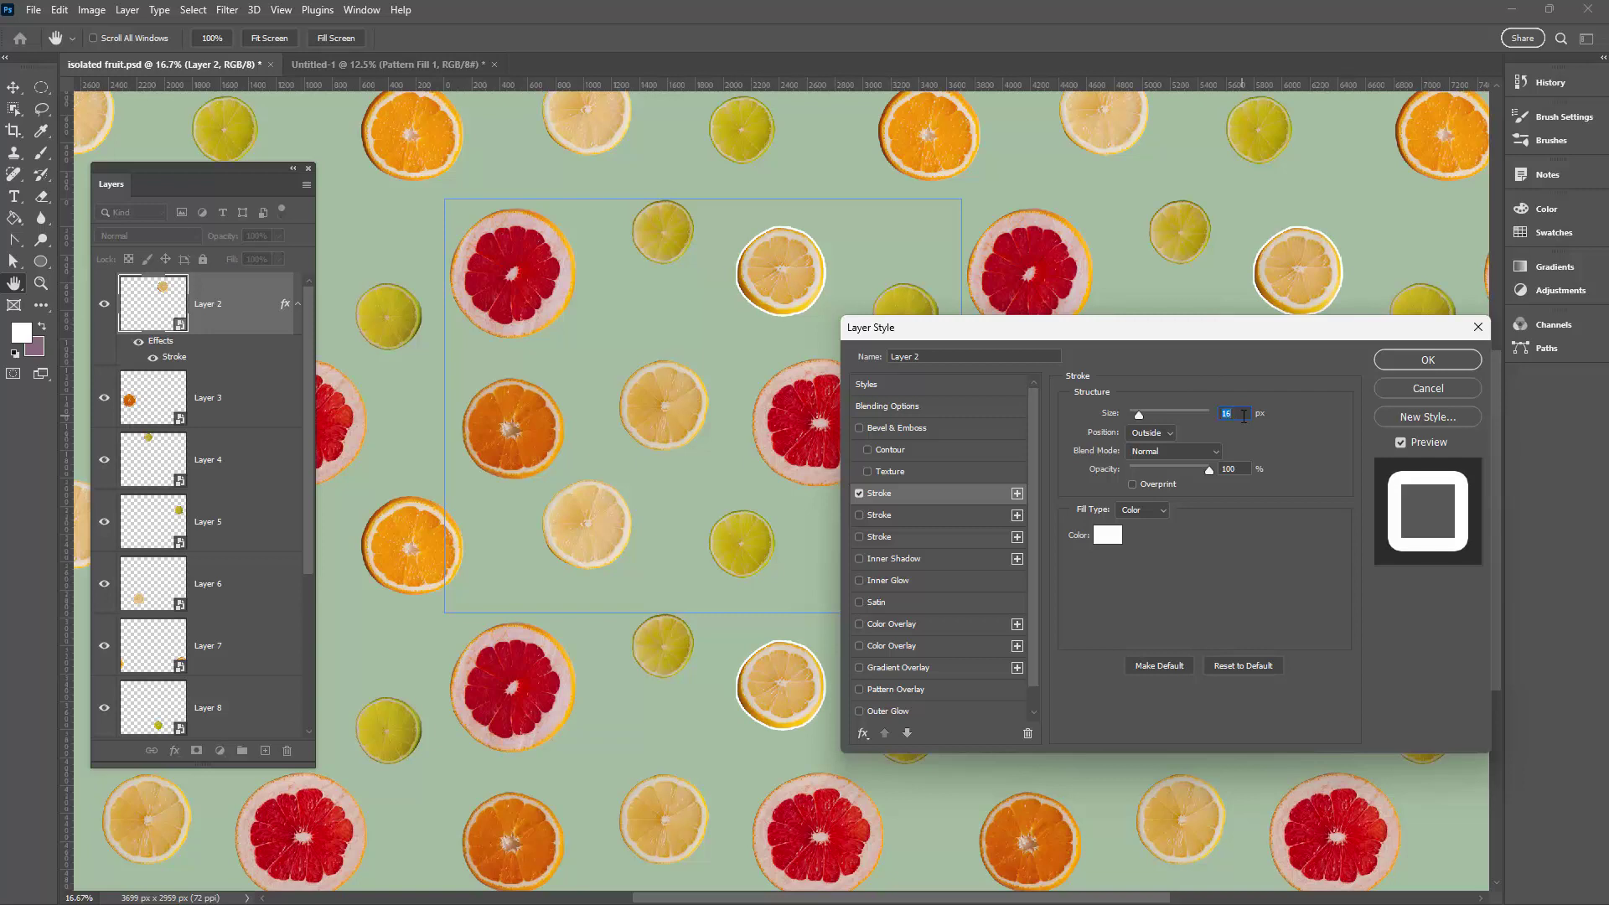
key(Up)
key(Up)
key(Up)
key(Up)
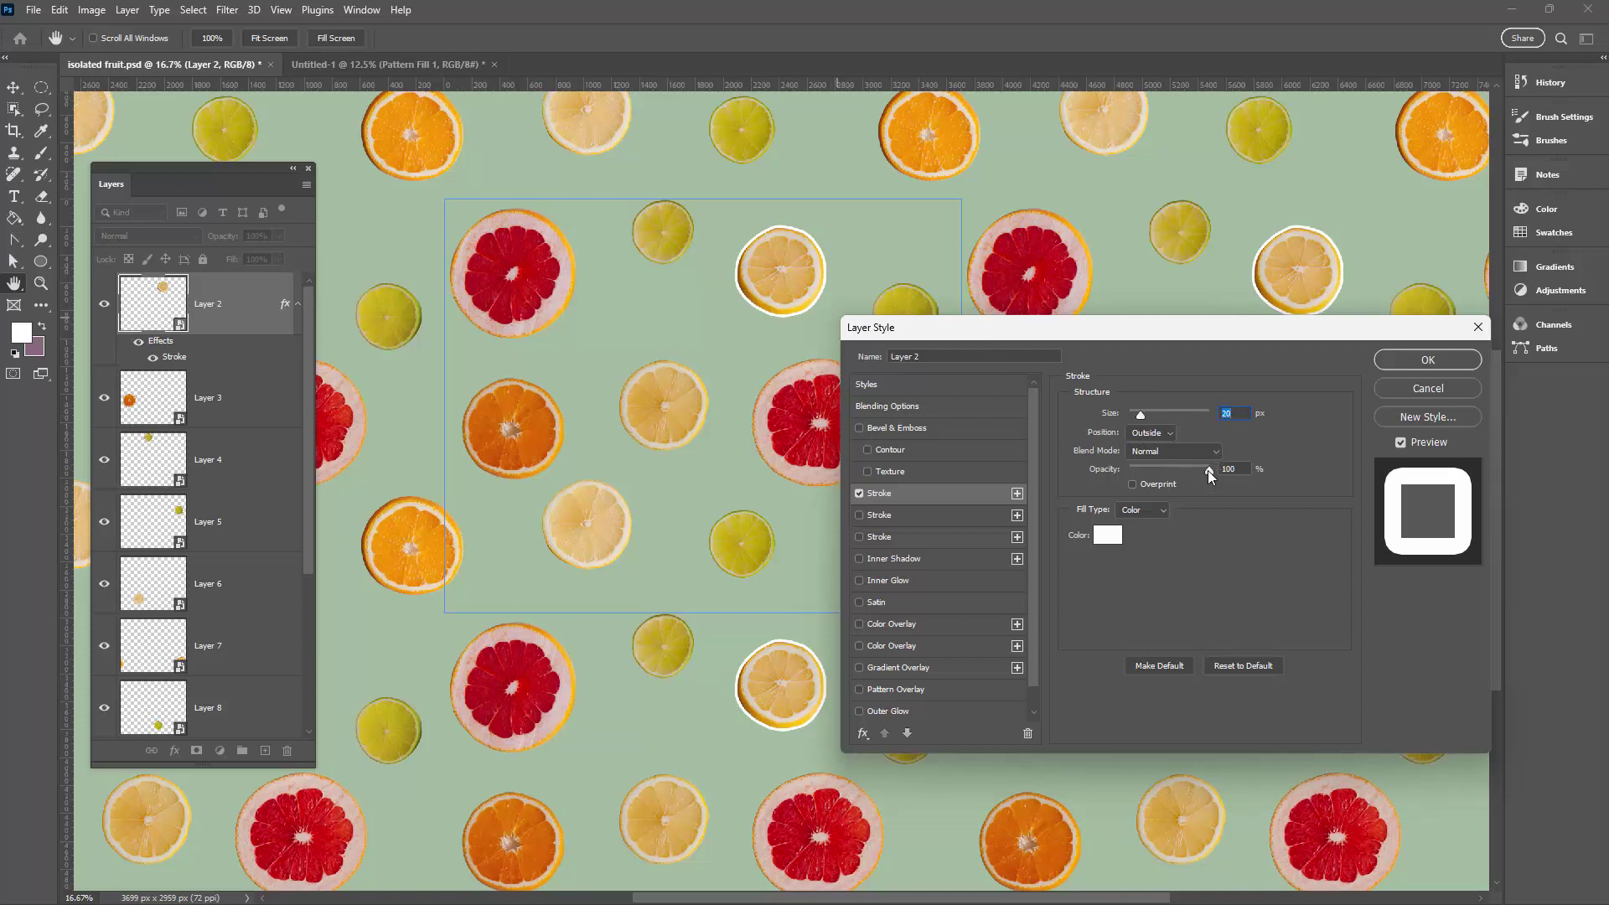
- Keep the Layer 2 stroke at 100% opacity with the white color ffffff and apply the layer style
click(1233, 469)
click(1108, 535)
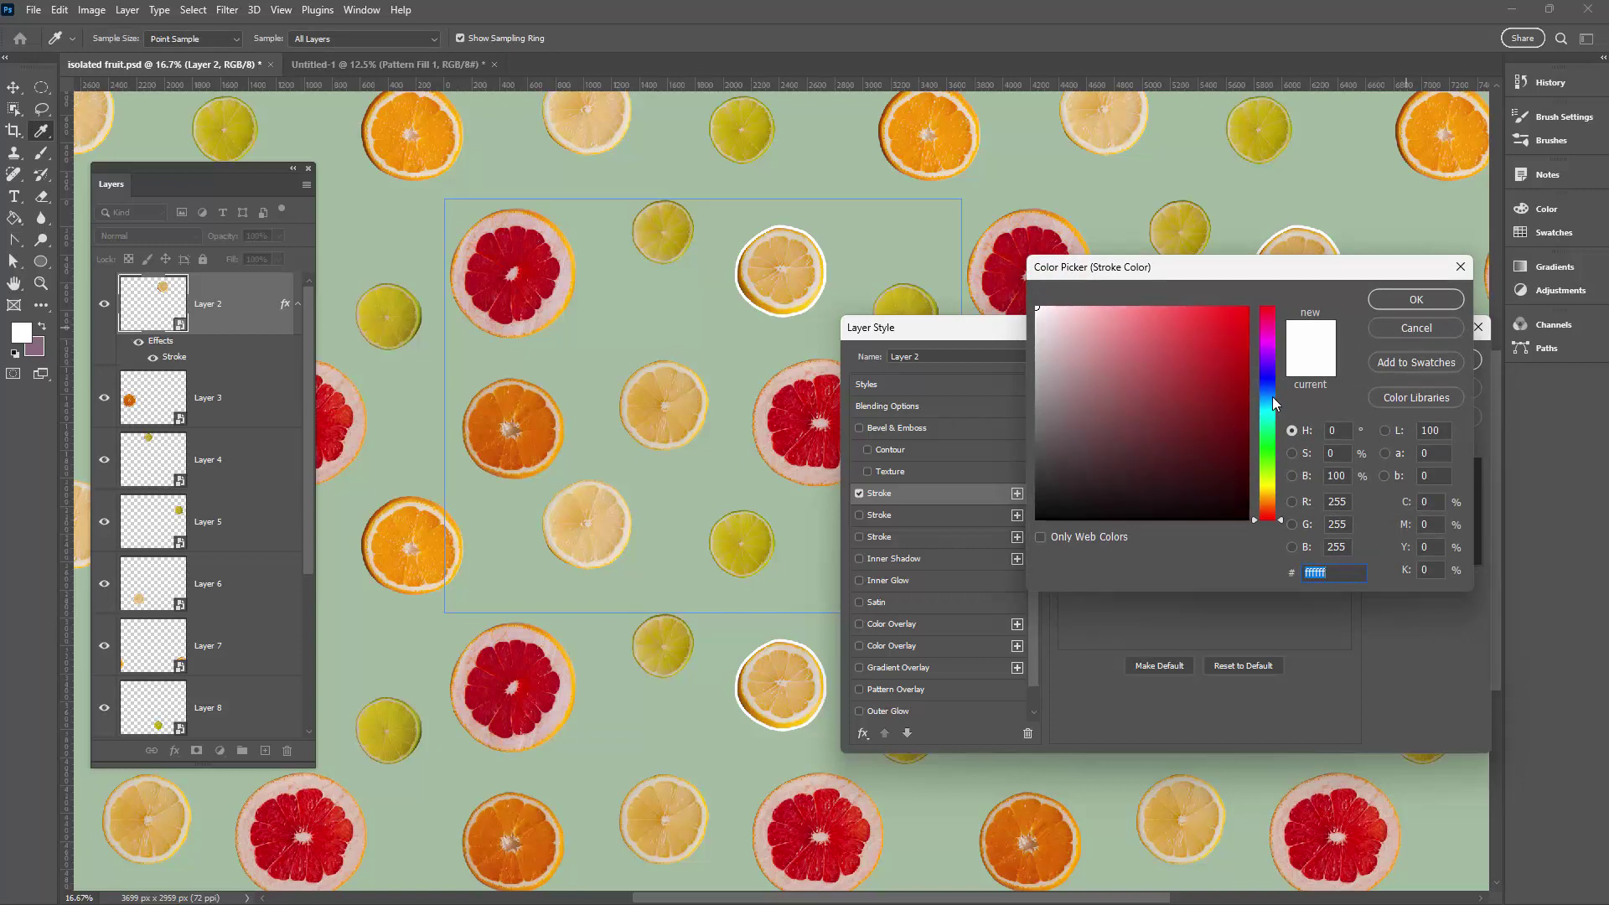
click(1396, 302)
key(Return)
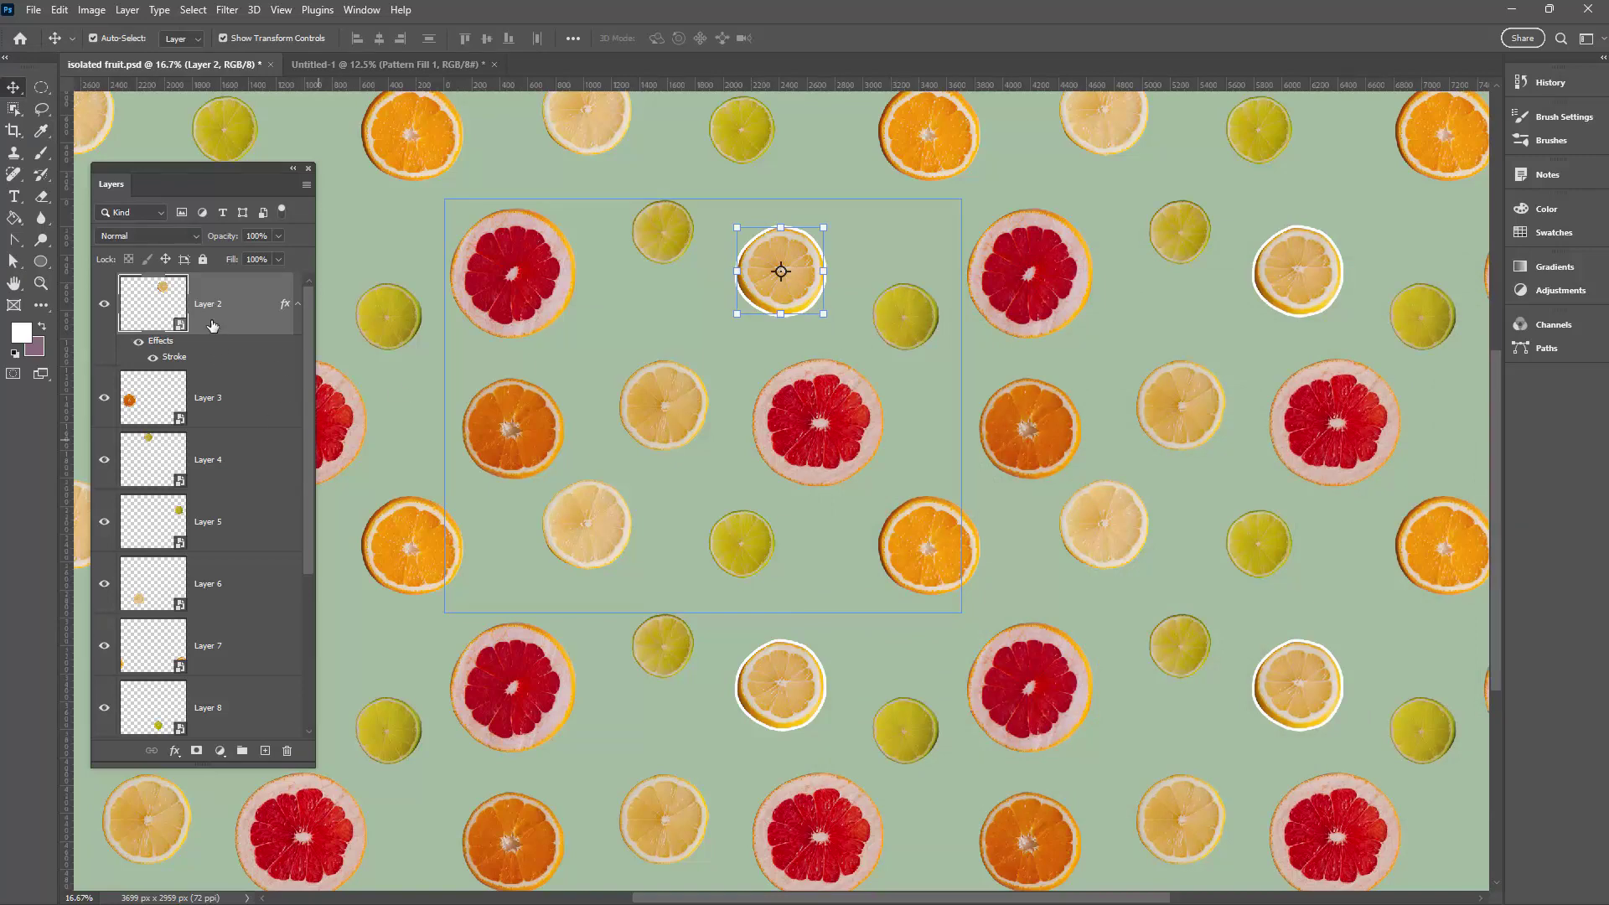
- Copy Layer 2's stroke style and paste it onto all the other fruit layers, from Layer 3 through Layer 1 copy
right_click(213, 333)
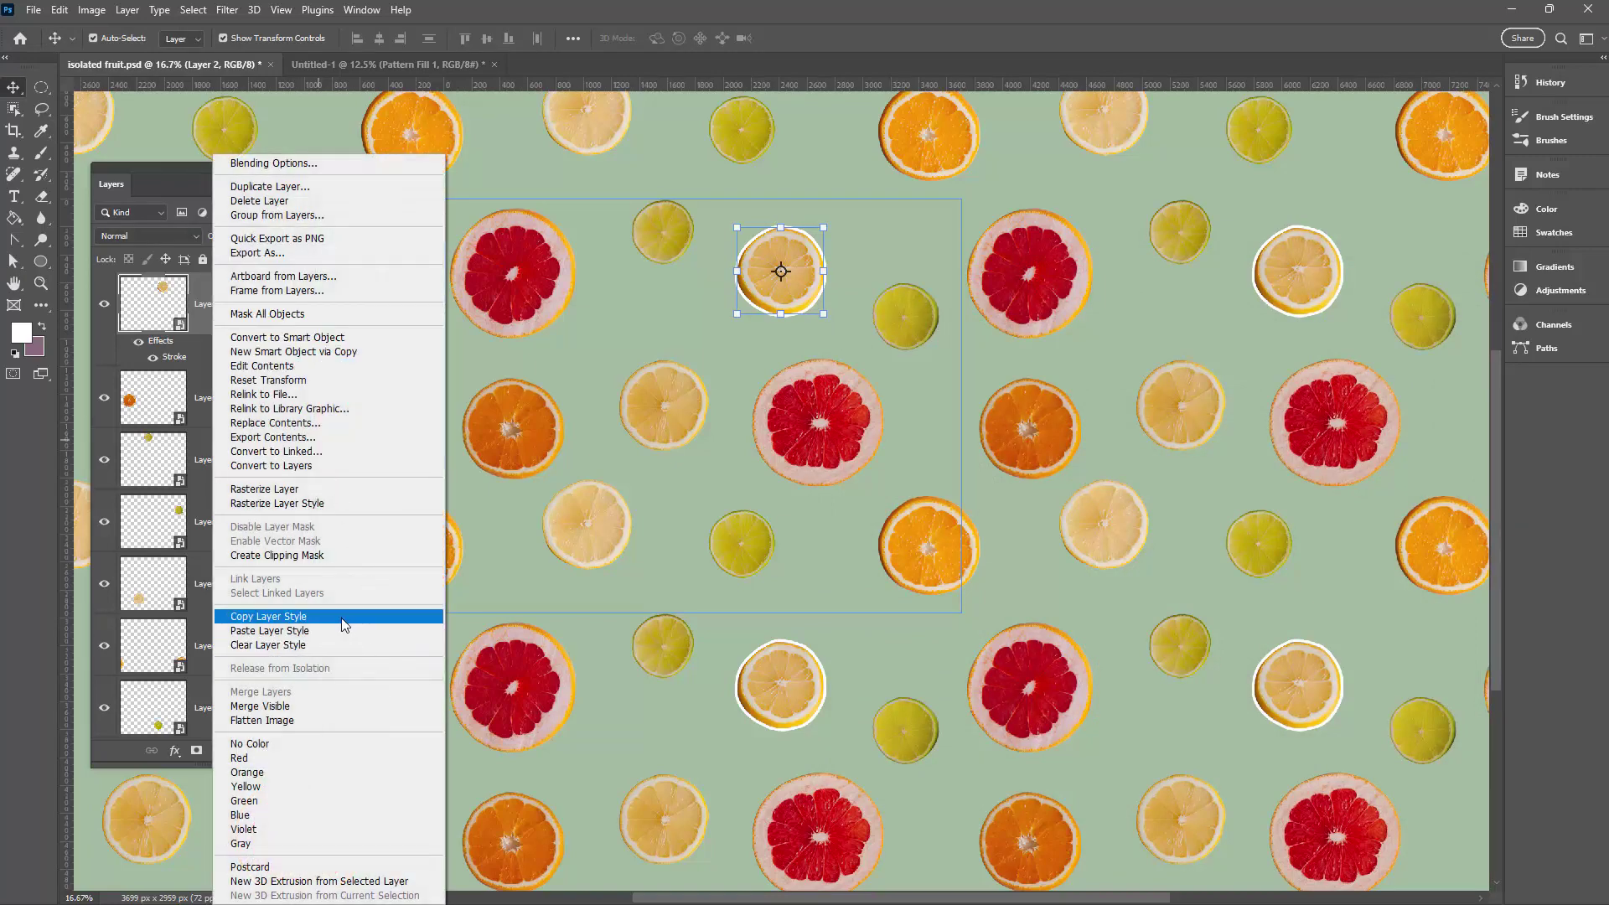
click(344, 624)
click(251, 402)
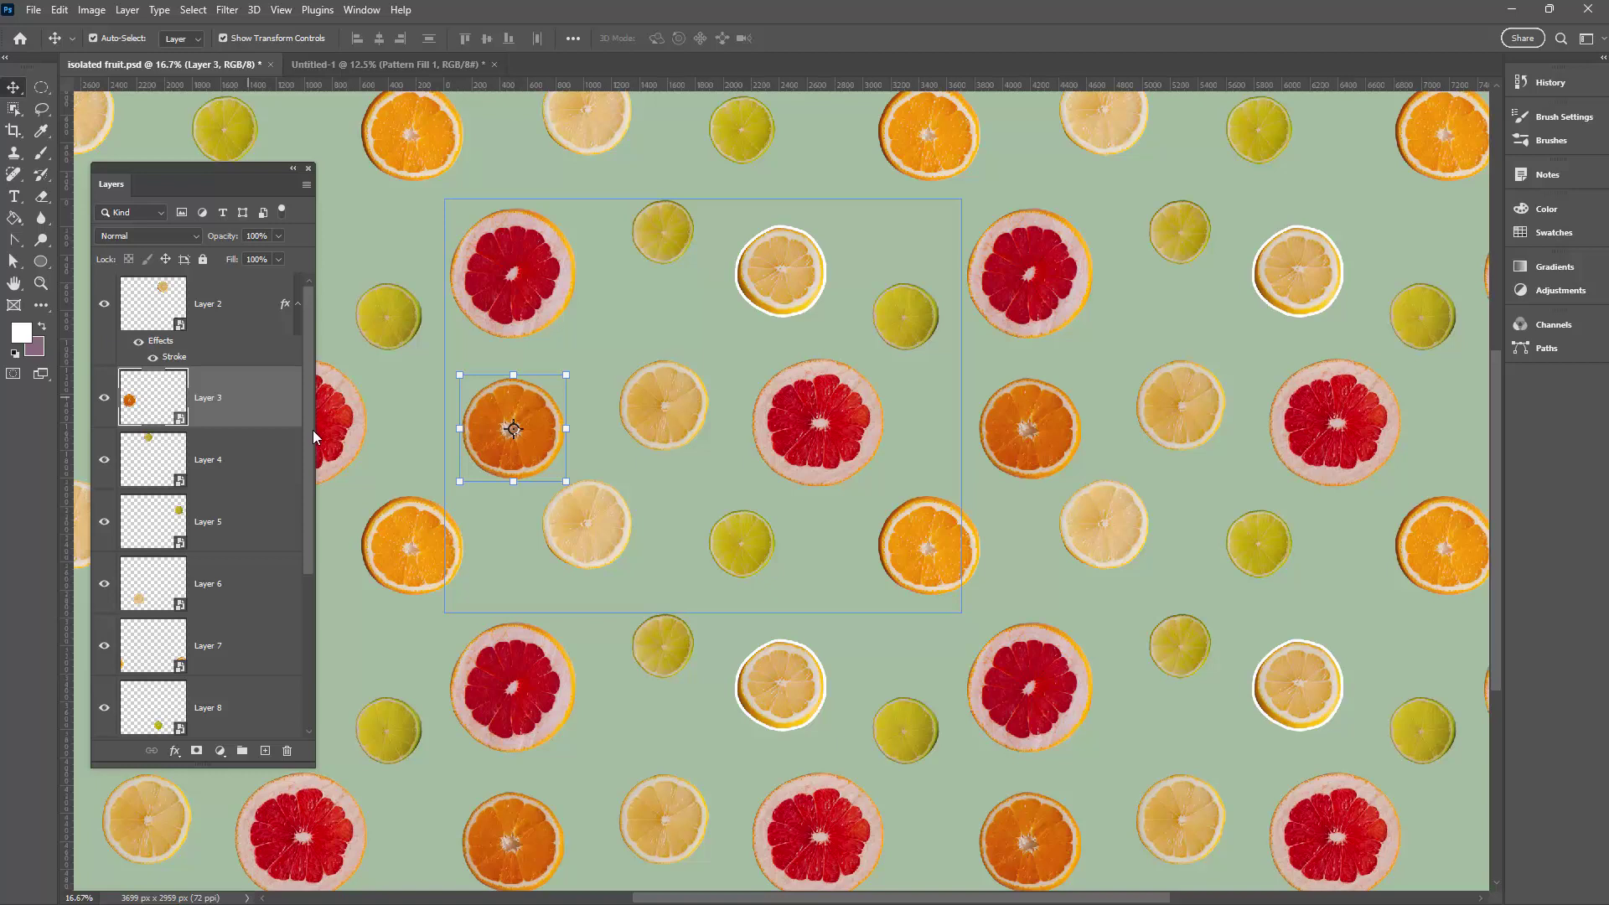
scroll(314, 430, down, 3)
shift+click(243, 659)
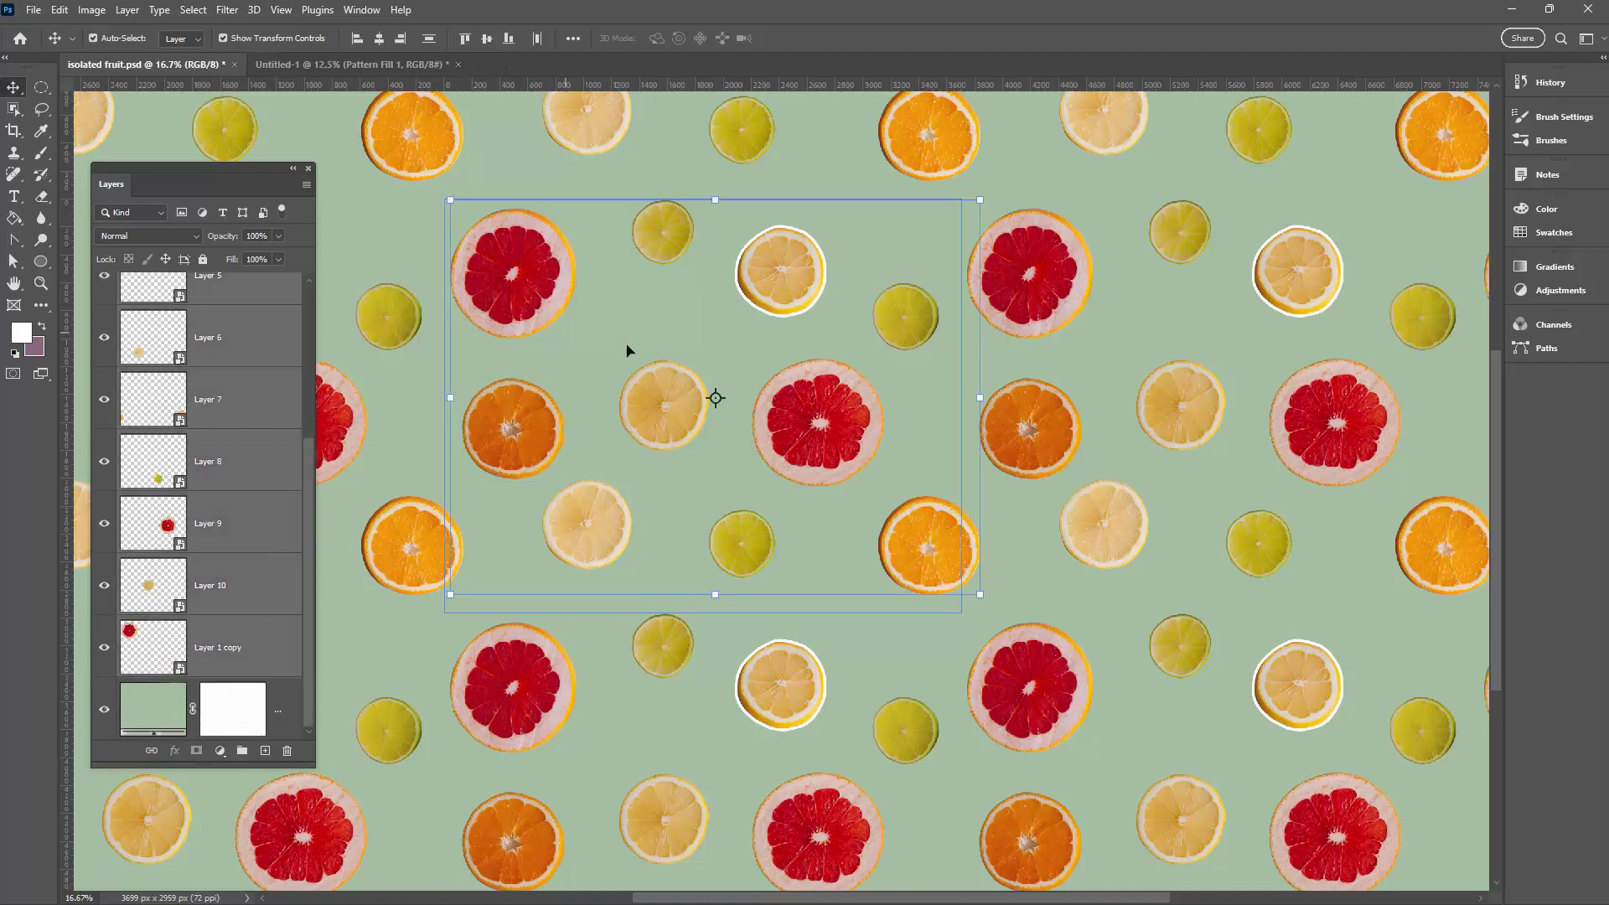
right_click(245, 521)
click(332, 630)
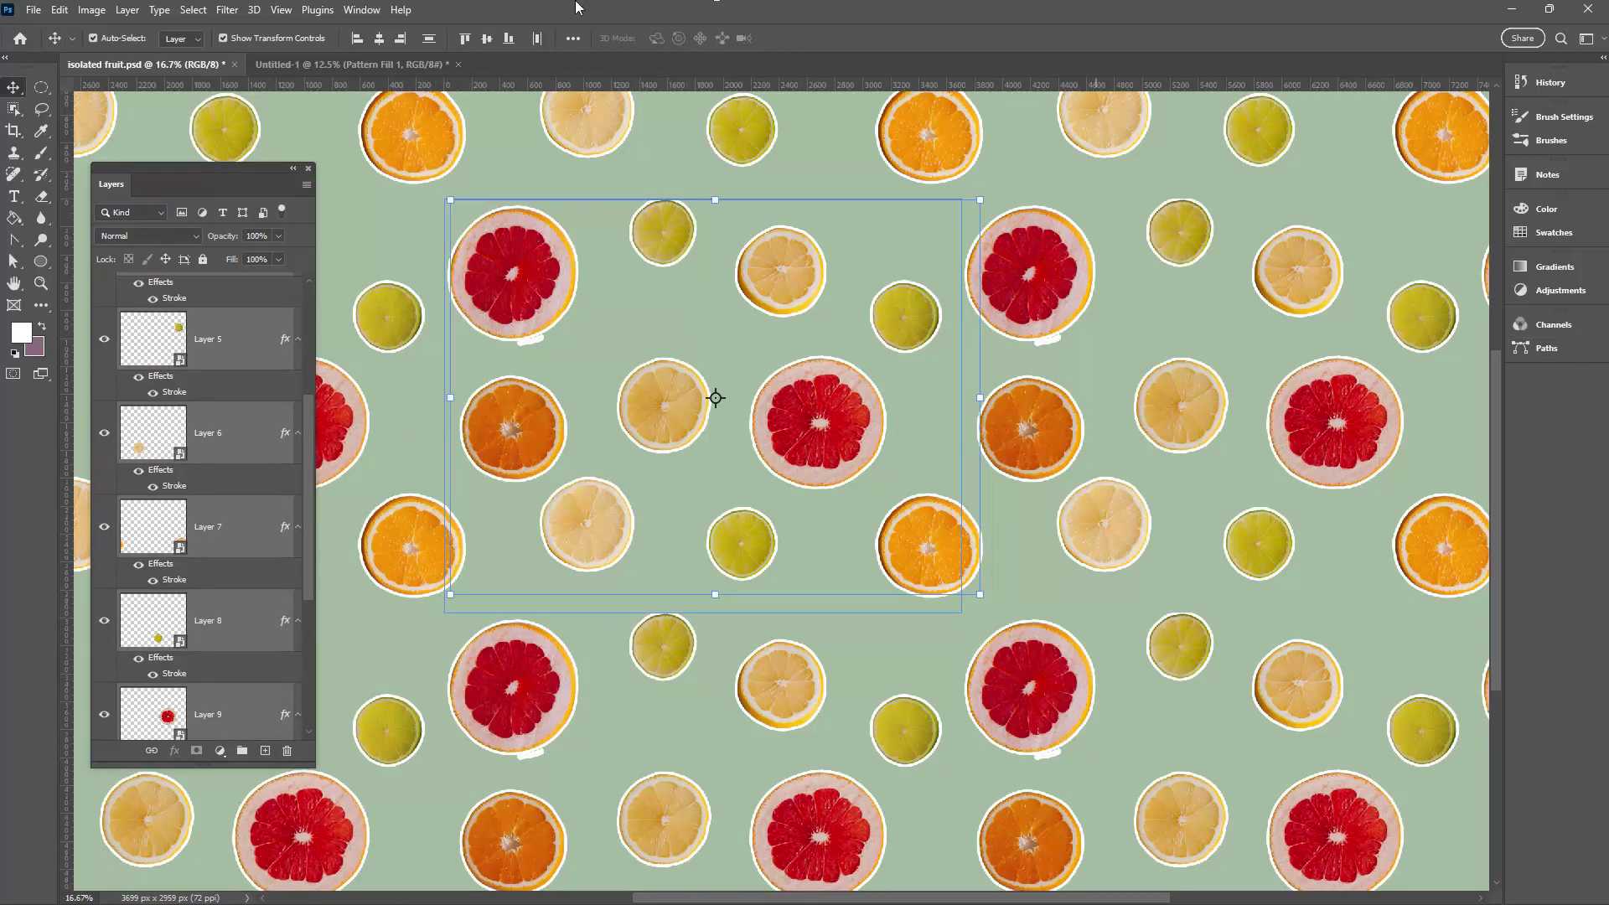
- Save the green-backed, white-outlined fruit tile as a new pattern preset named "fruit 3"
click(380, 10)
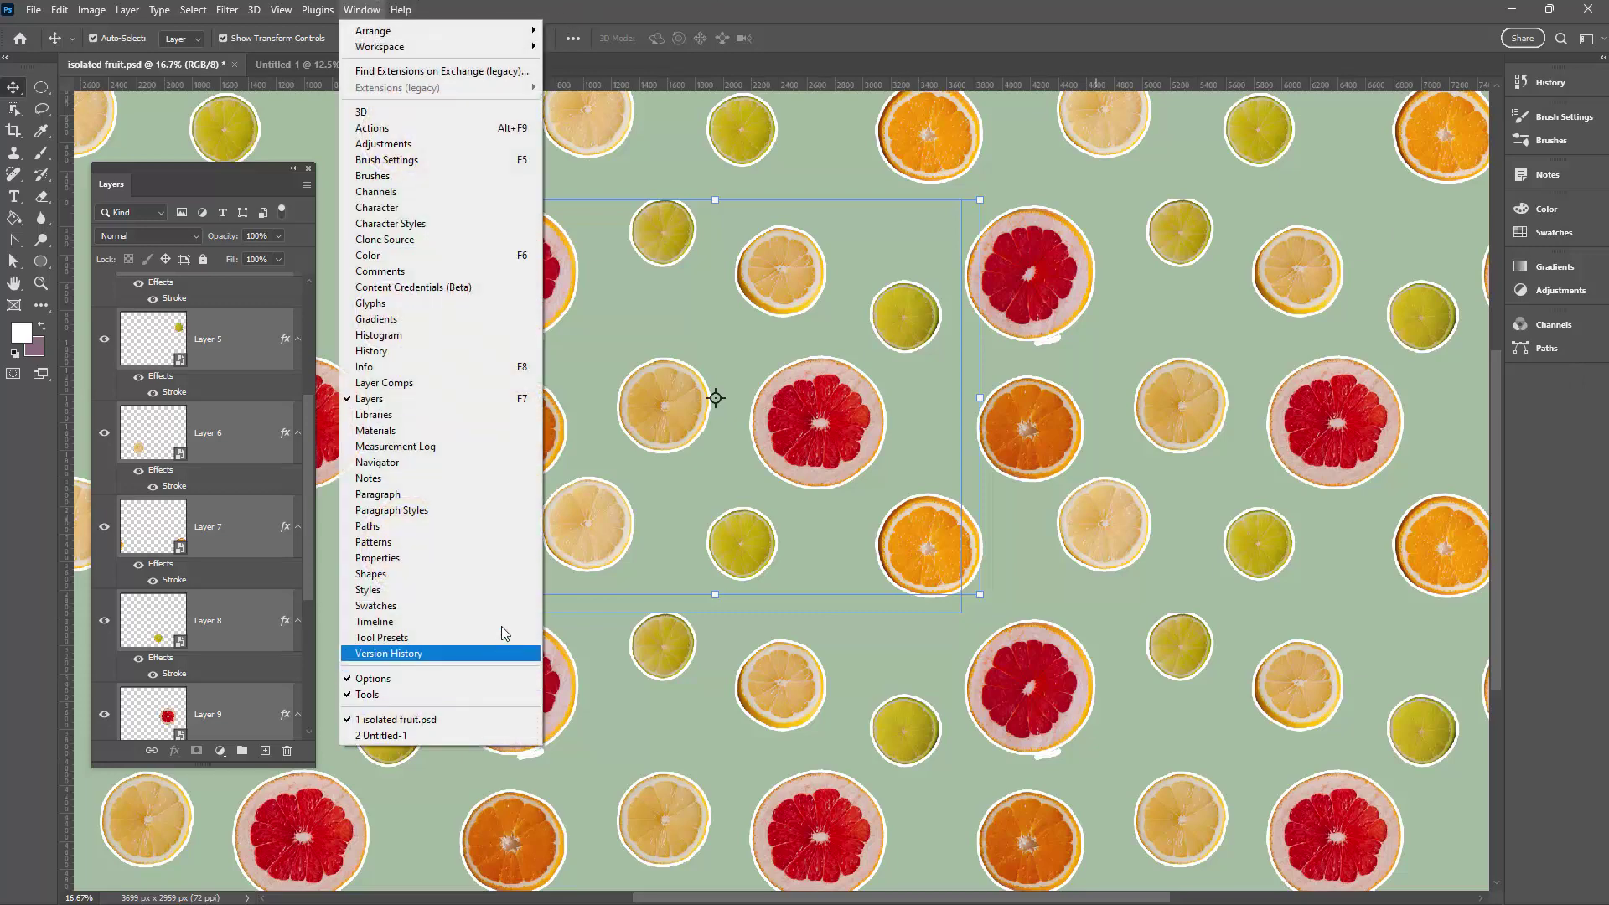
click(503, 542)
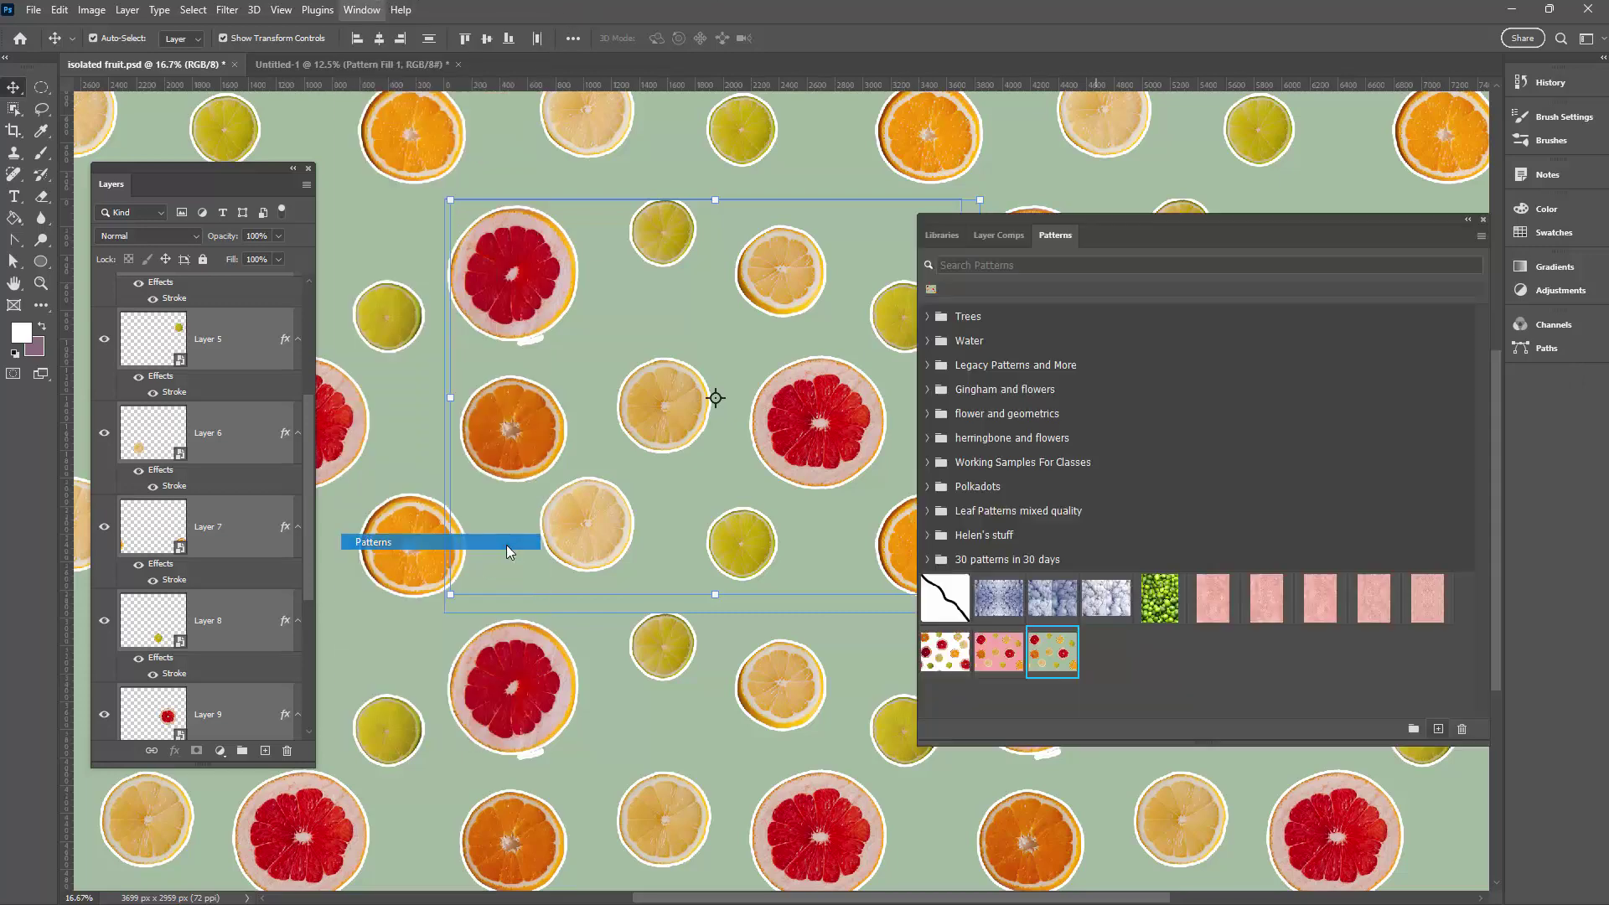
click(1438, 730)
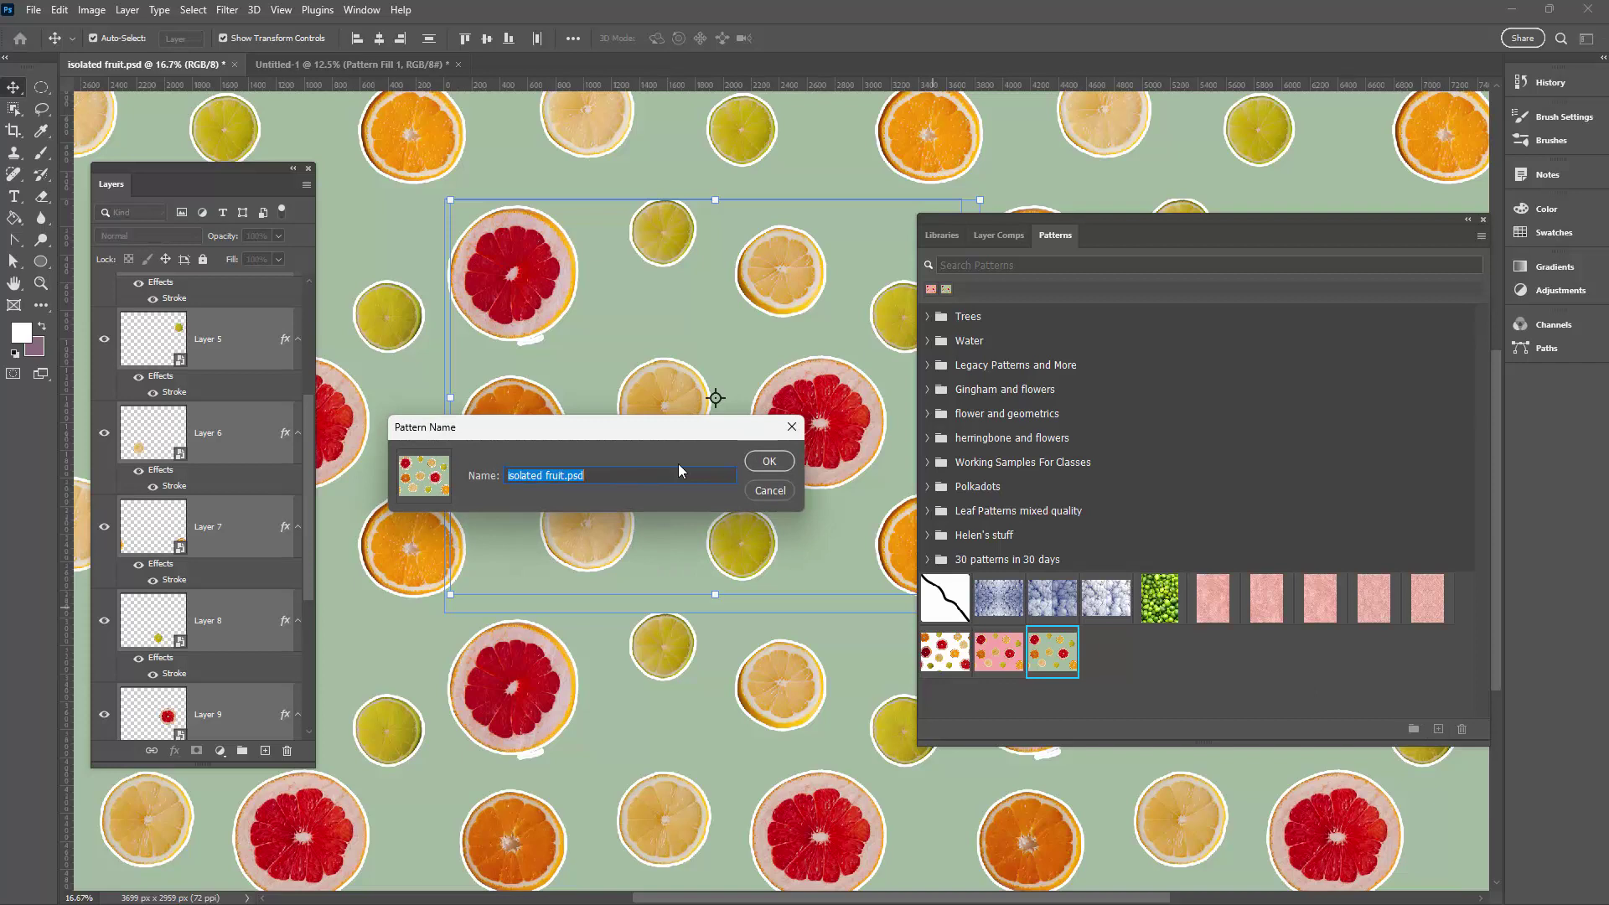
text(fruit 3)
click(768, 461)
- Change the solid color fill layer behind the fruit to a bright hot pink
scroll(147, 705, down, 3)
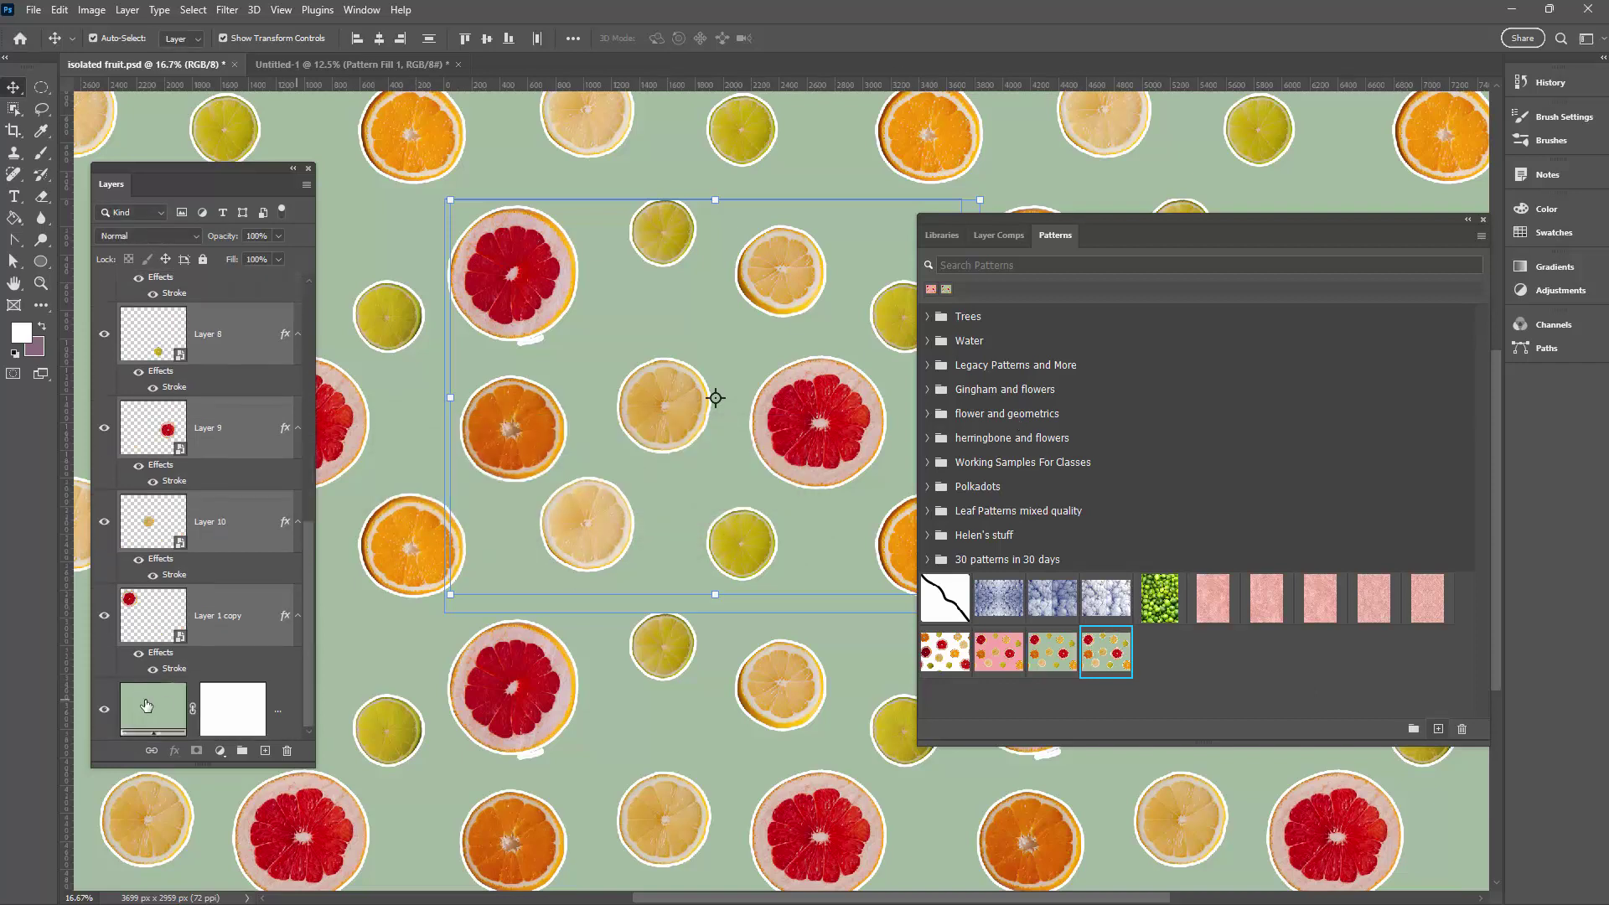
double_click(146, 705)
drag(1269, 365, 1270, 314)
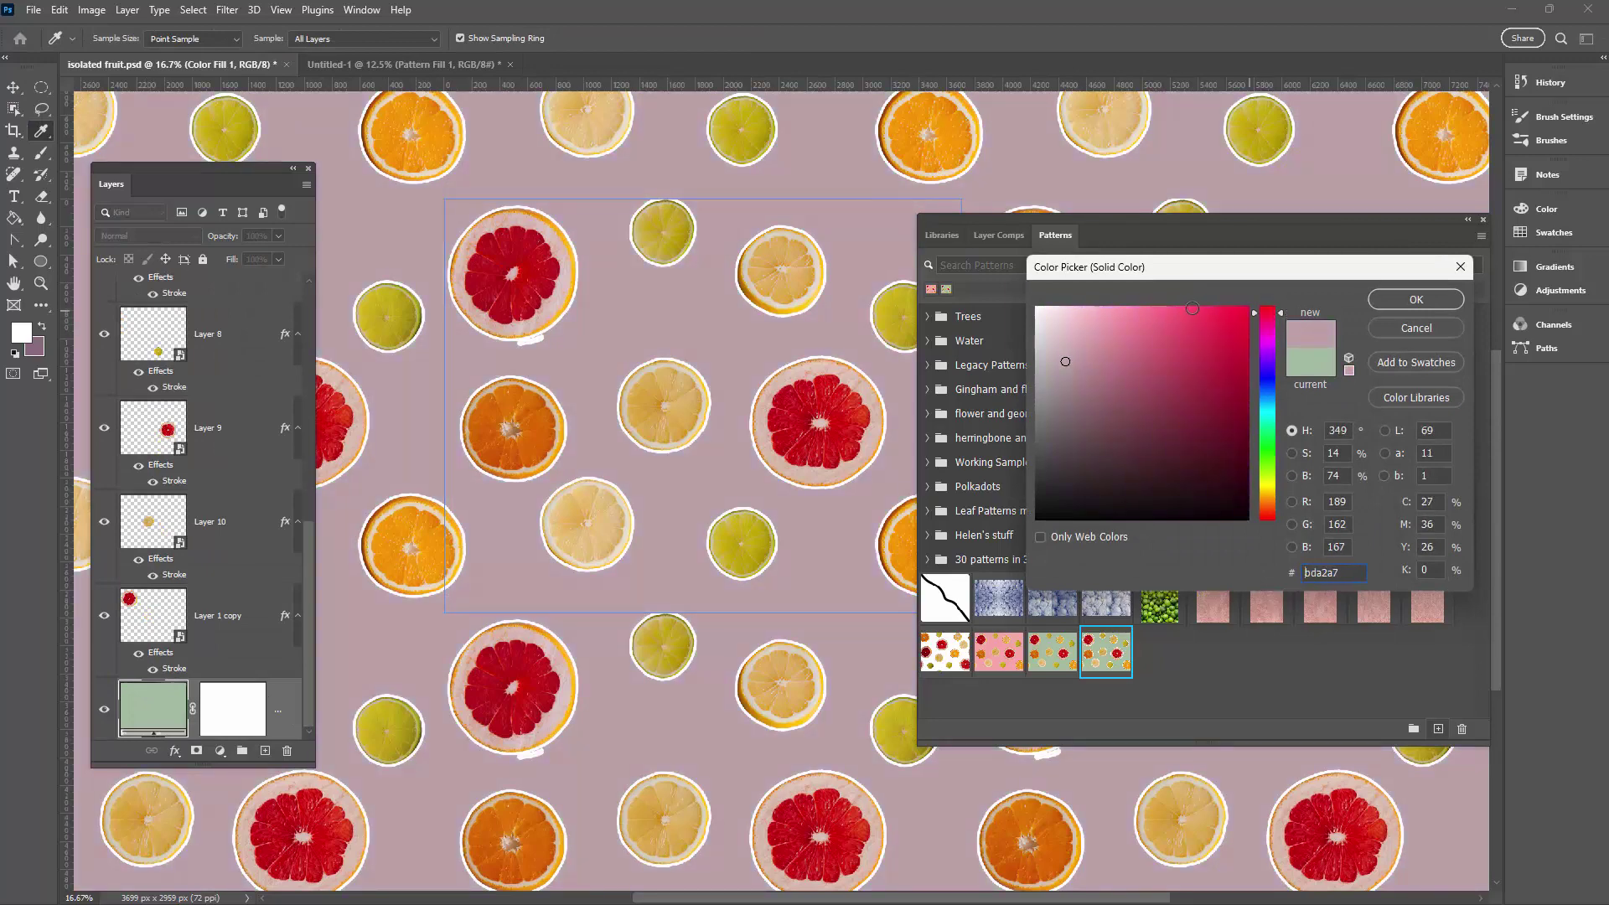
click(1192, 308)
click(1417, 299)
key(v)
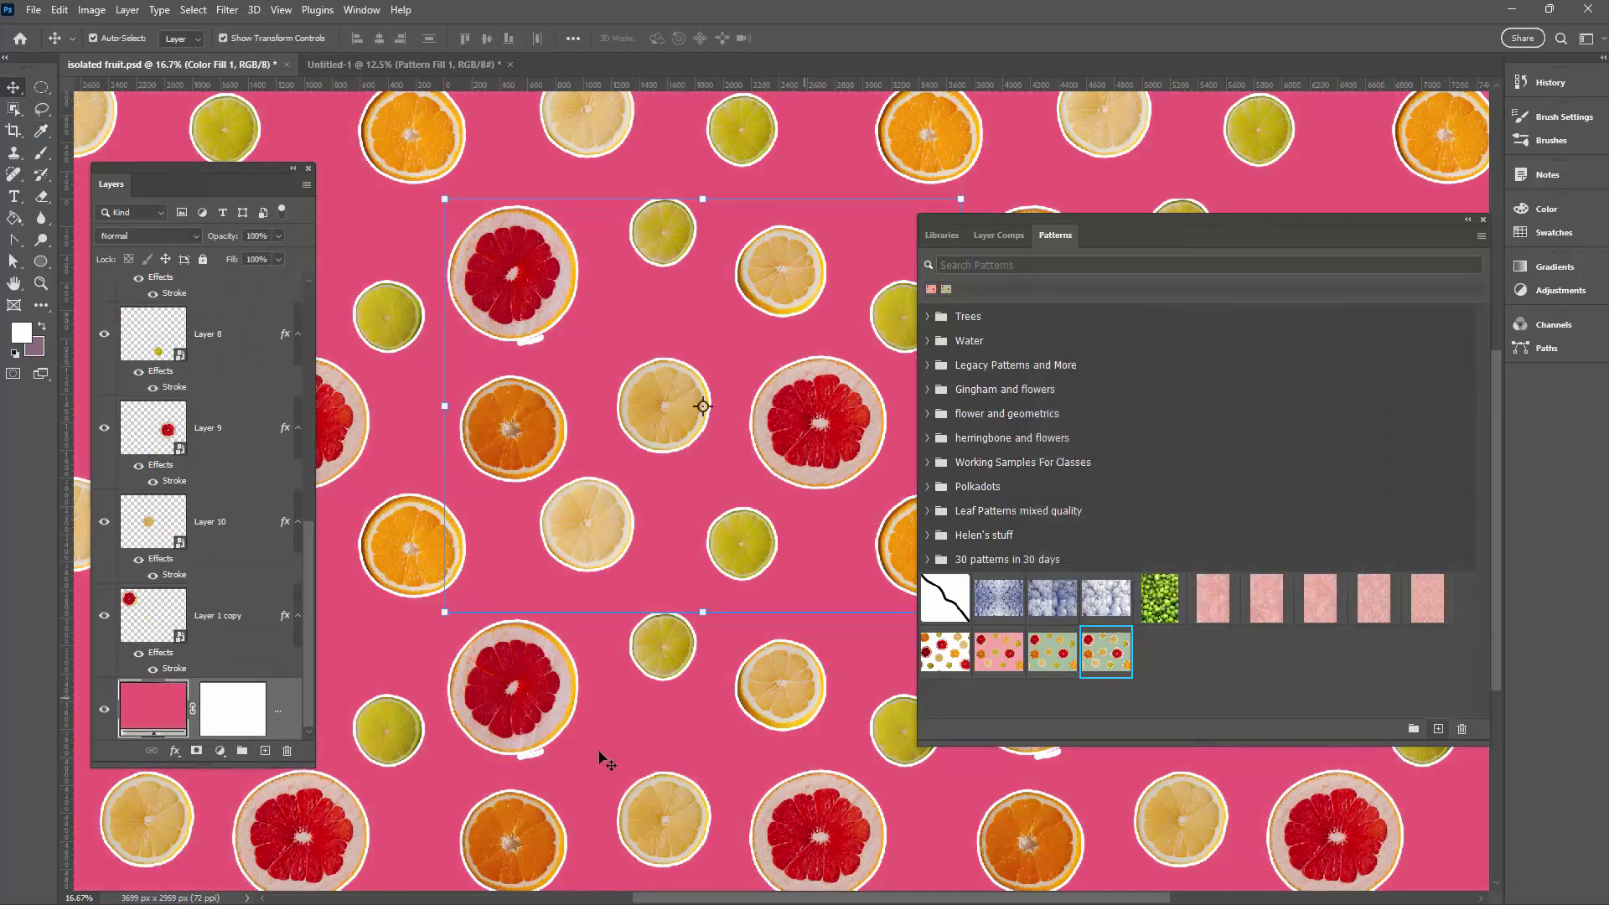
- Save the hot pink, white-outlined tile as a new pattern preset named "fruit 4"
click(1438, 728)
text(fruit 4)
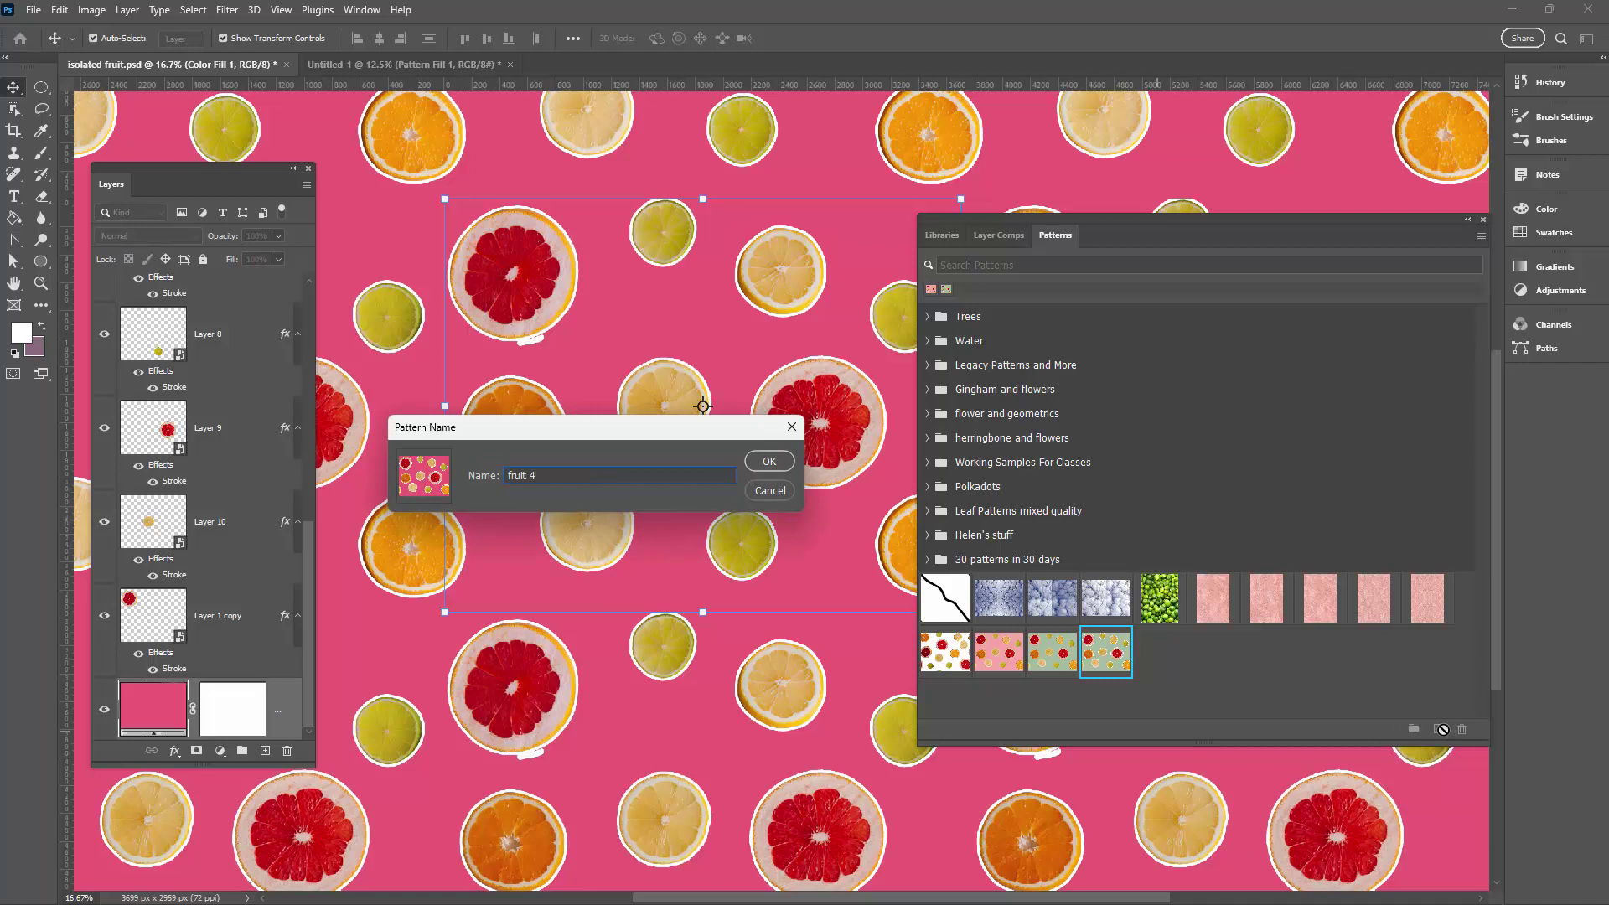
key(Return)
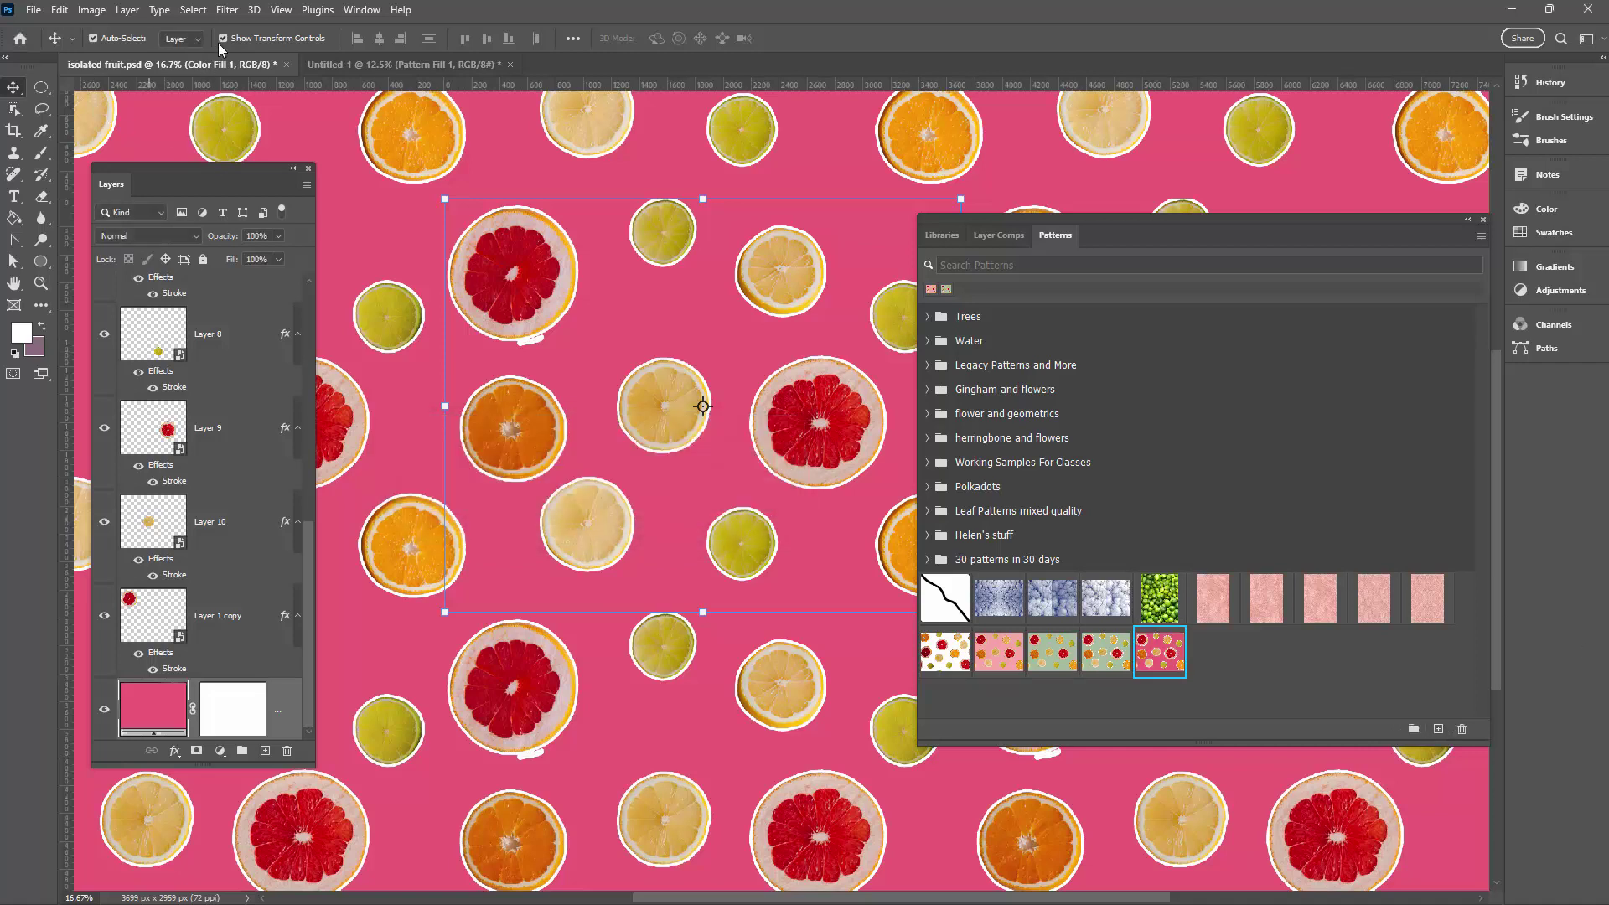
- Turn off Pattern Preview for the fruit tile and toggle the visibility of Layer 8's stroke
click(281, 11)
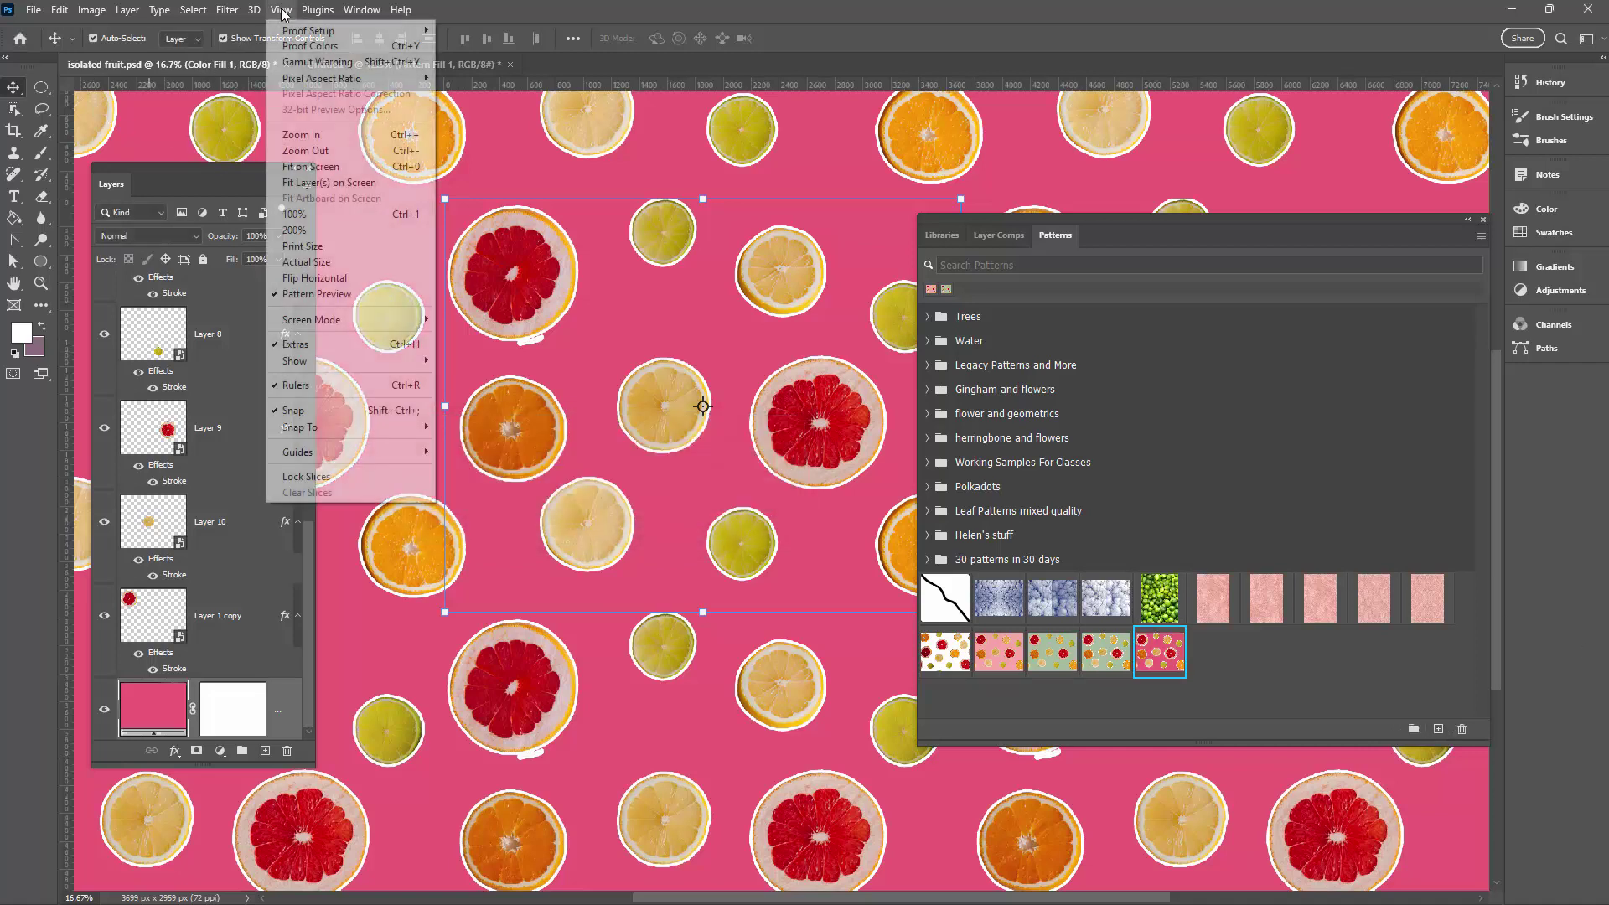
click(380, 295)
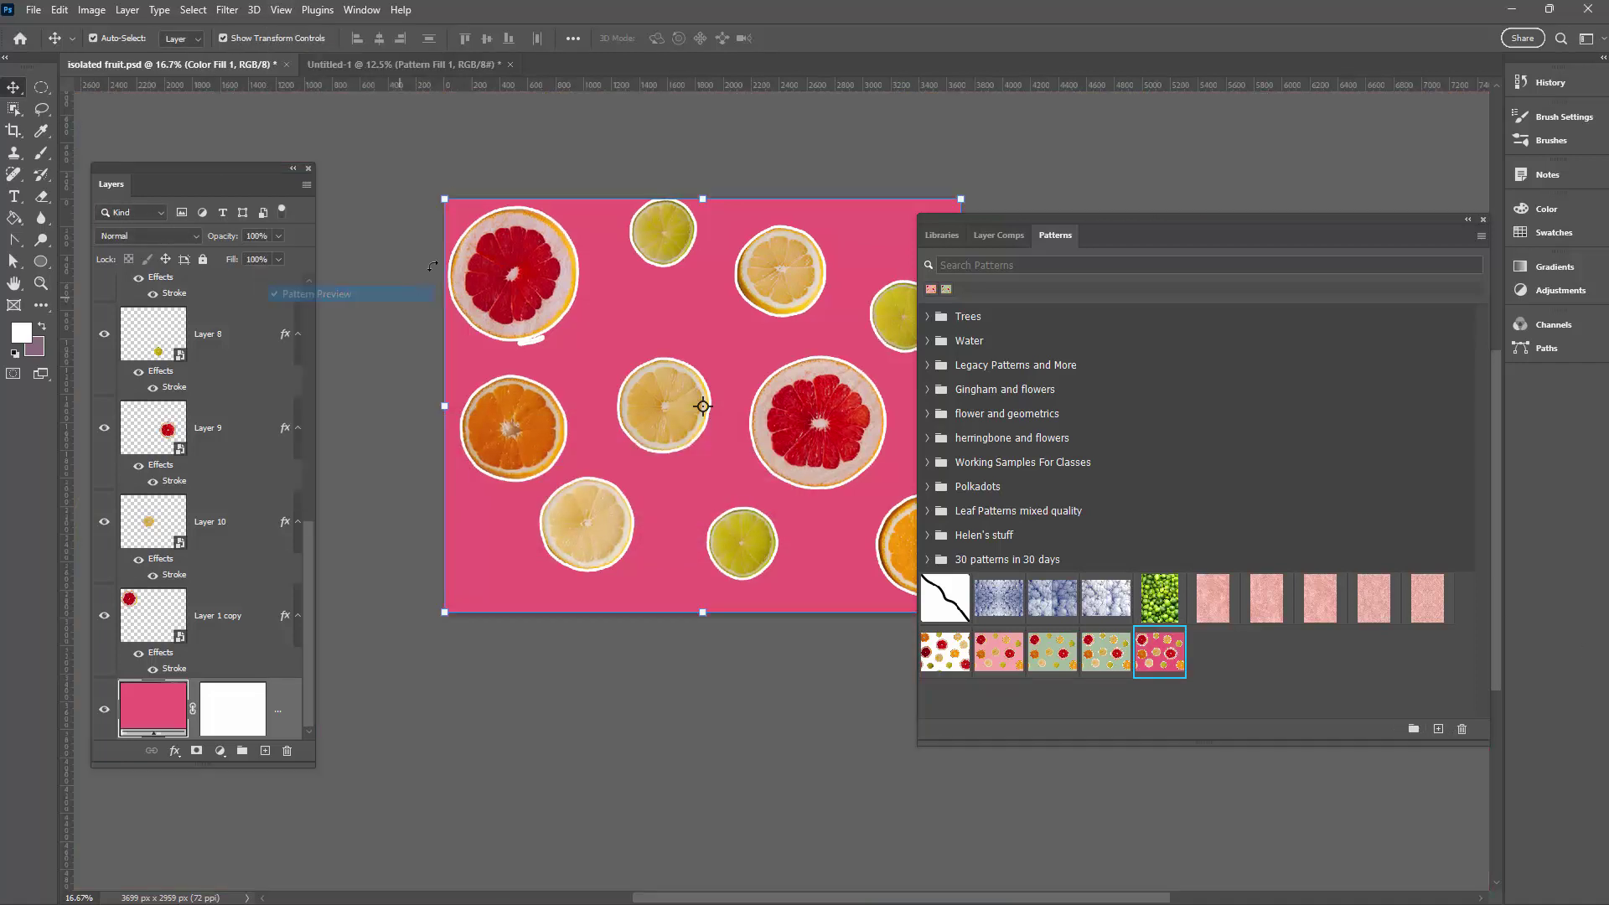
click(153, 388)
click(154, 389)
click(155, 390)
click(154, 389)
- In the Untitled-1 document, fill the canvas with the hot pink outlined fruit pattern, replacing it with the green outlined version
click(395, 66)
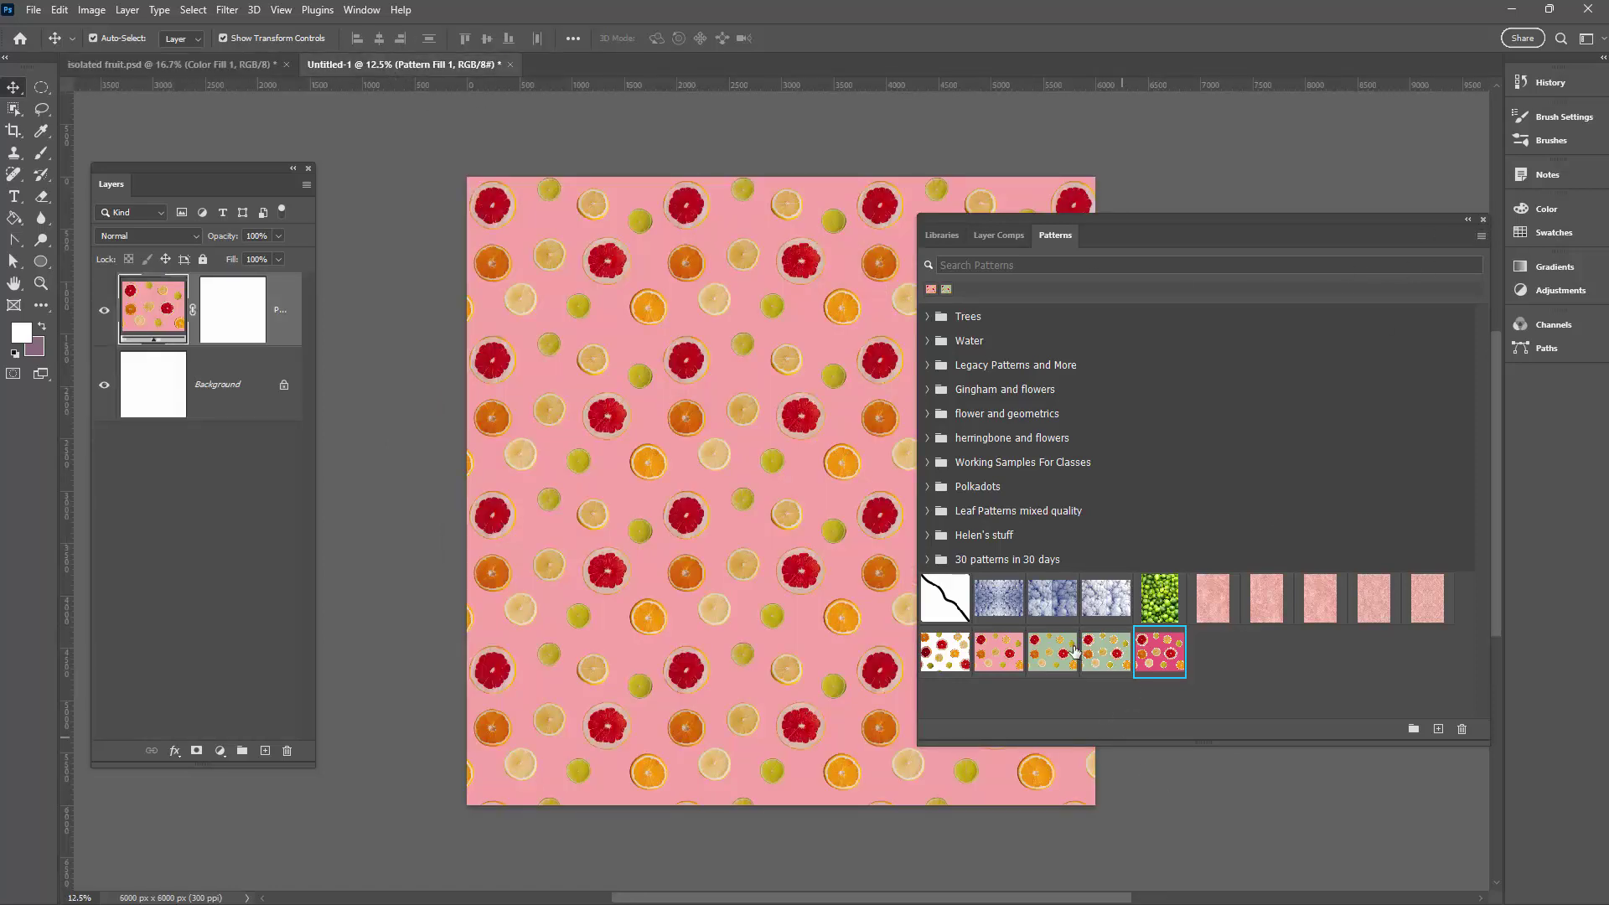
drag(1159, 652, 752, 566)
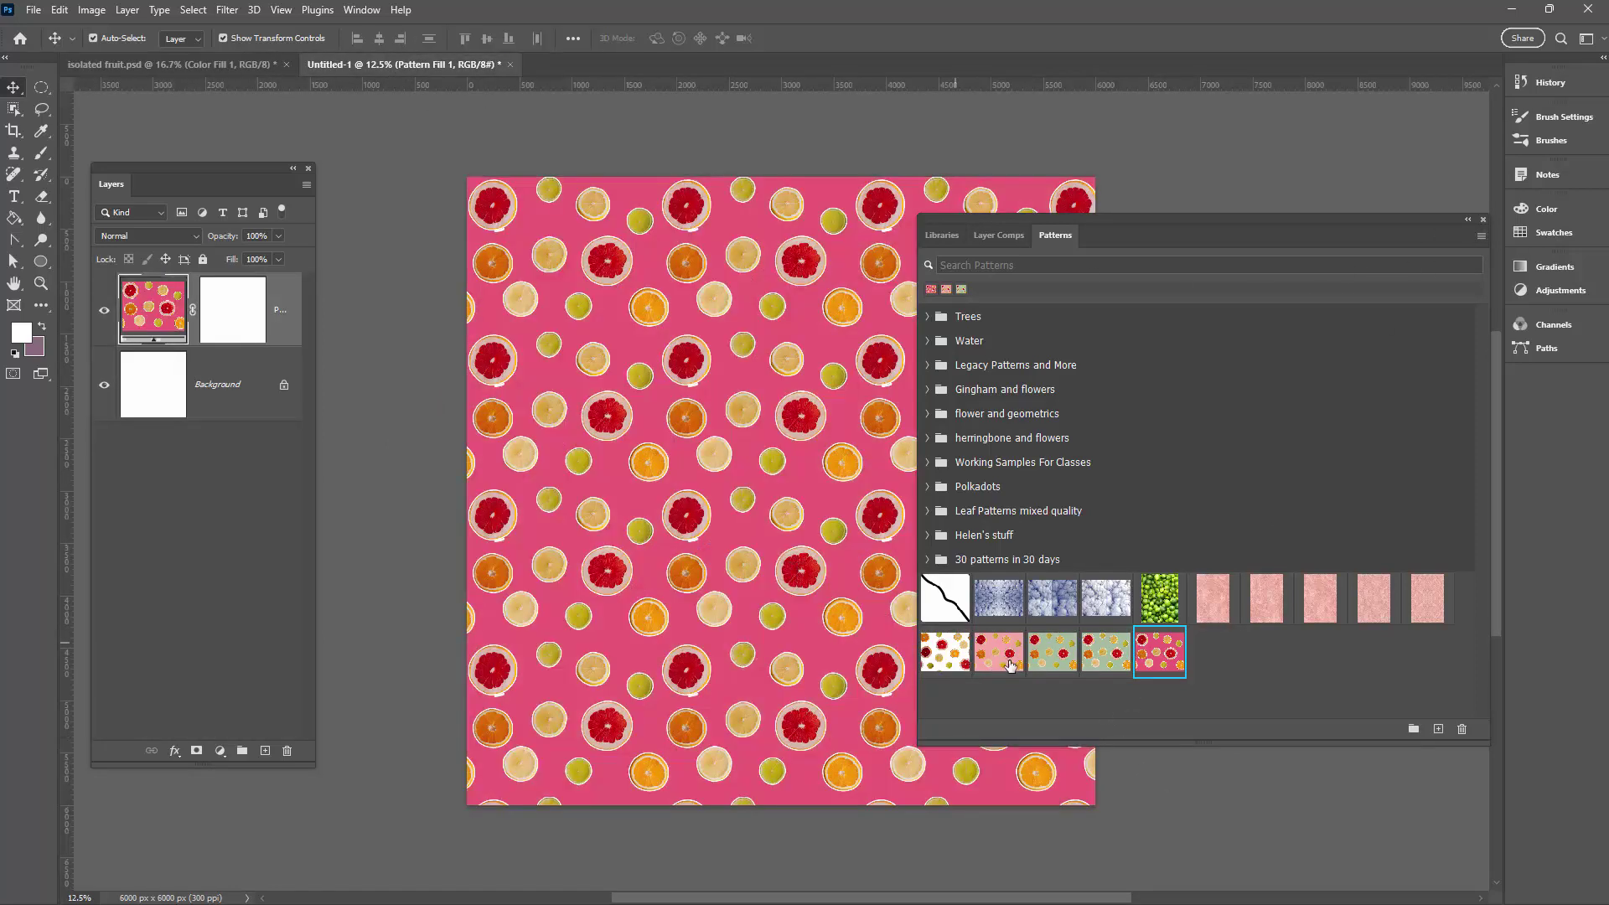
drag(1086, 652, 797, 566)
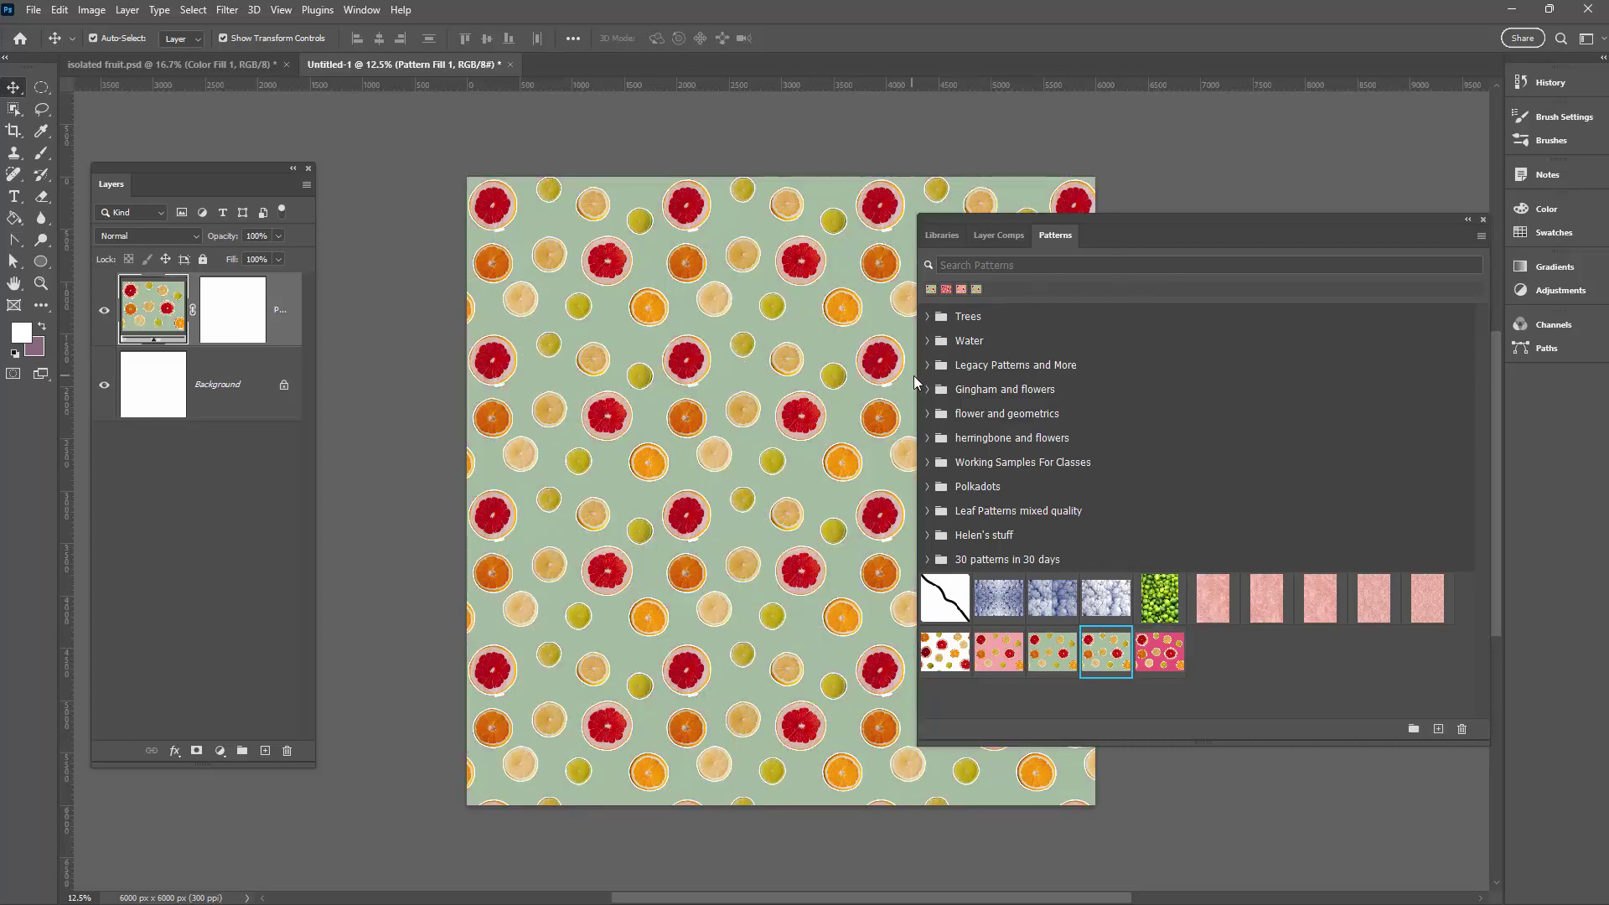
drag(918, 382, 1140, 399)
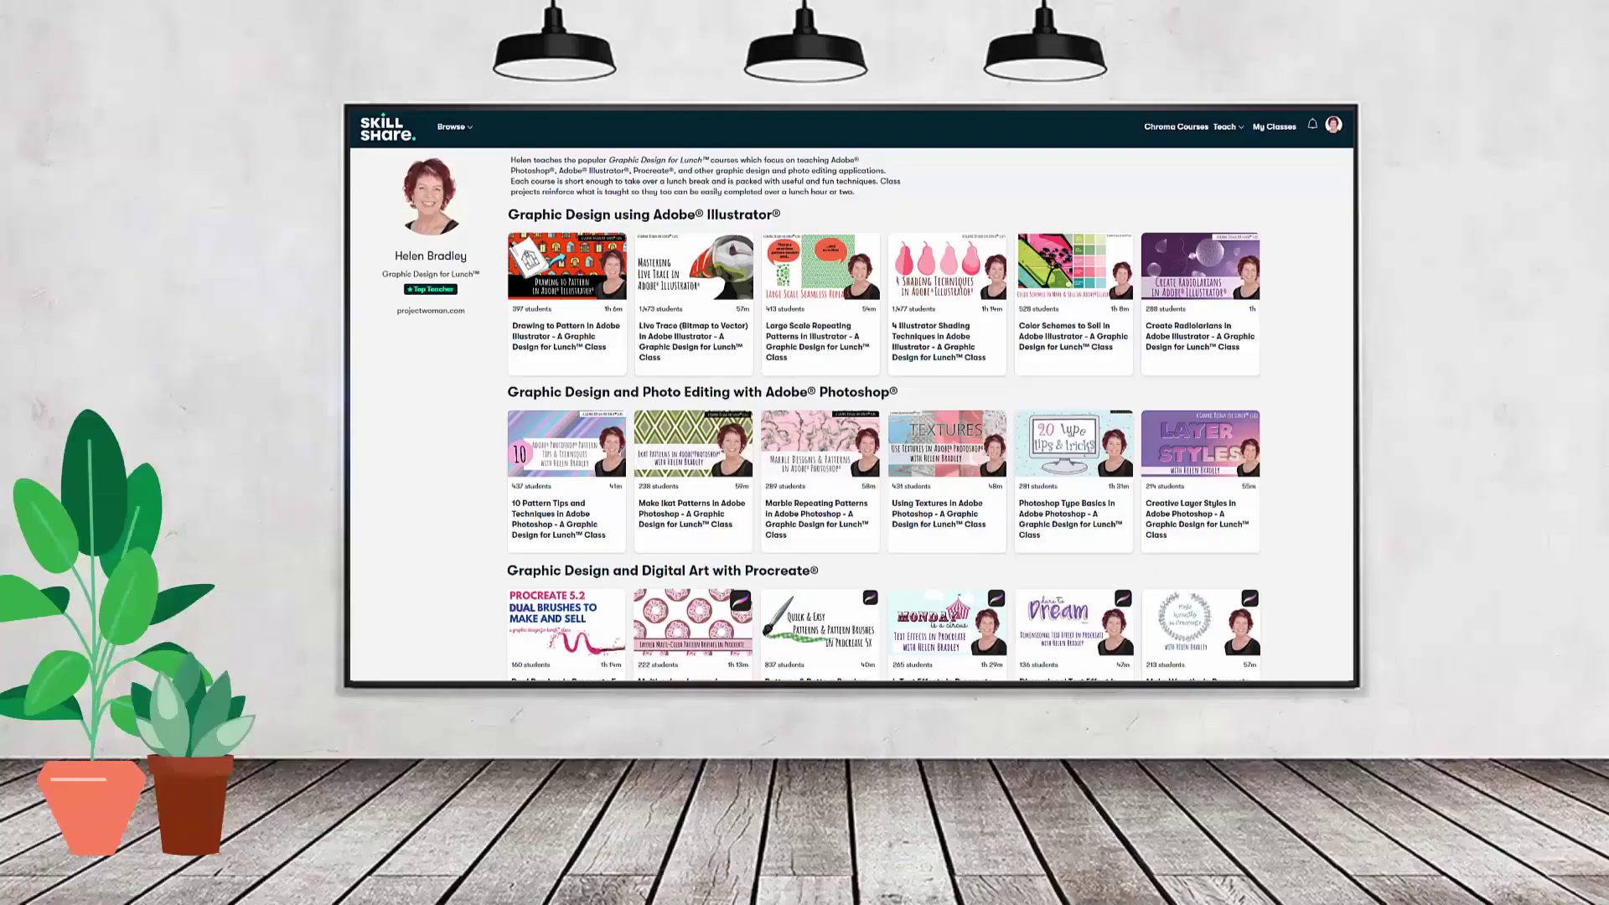